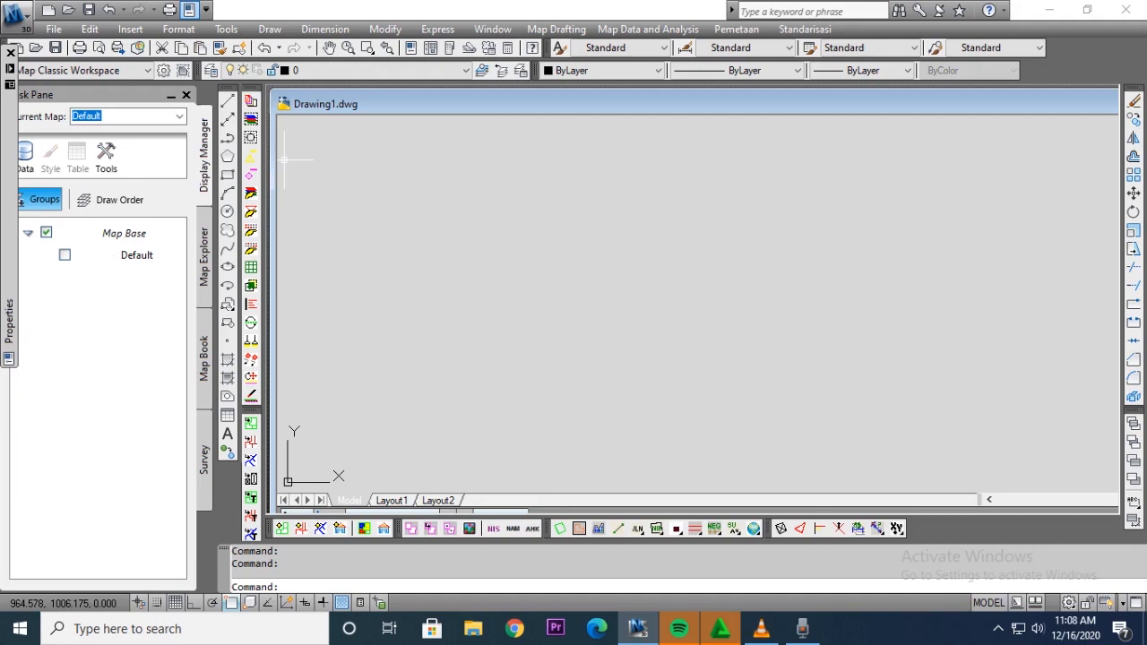
Step: Create two layers named TDT and Jalan
{"action": "left_click", "coordinate": [210, 69]}
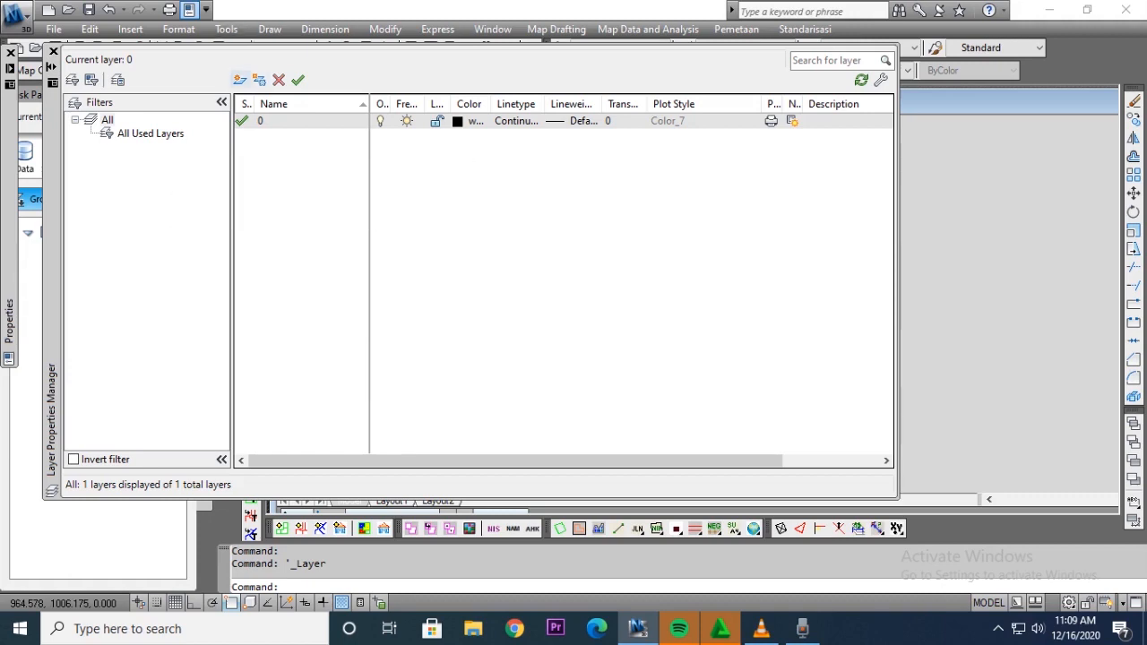
{"action": "left_click", "coordinate": [239, 80]}
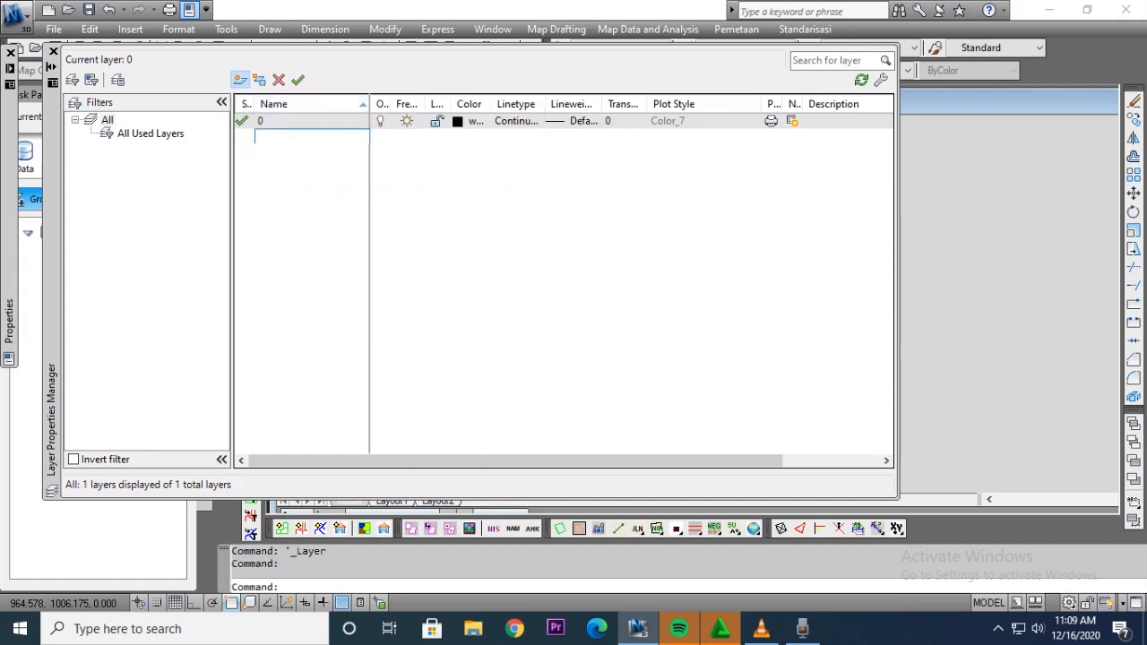
{"action": "type", "text": "TDT"}
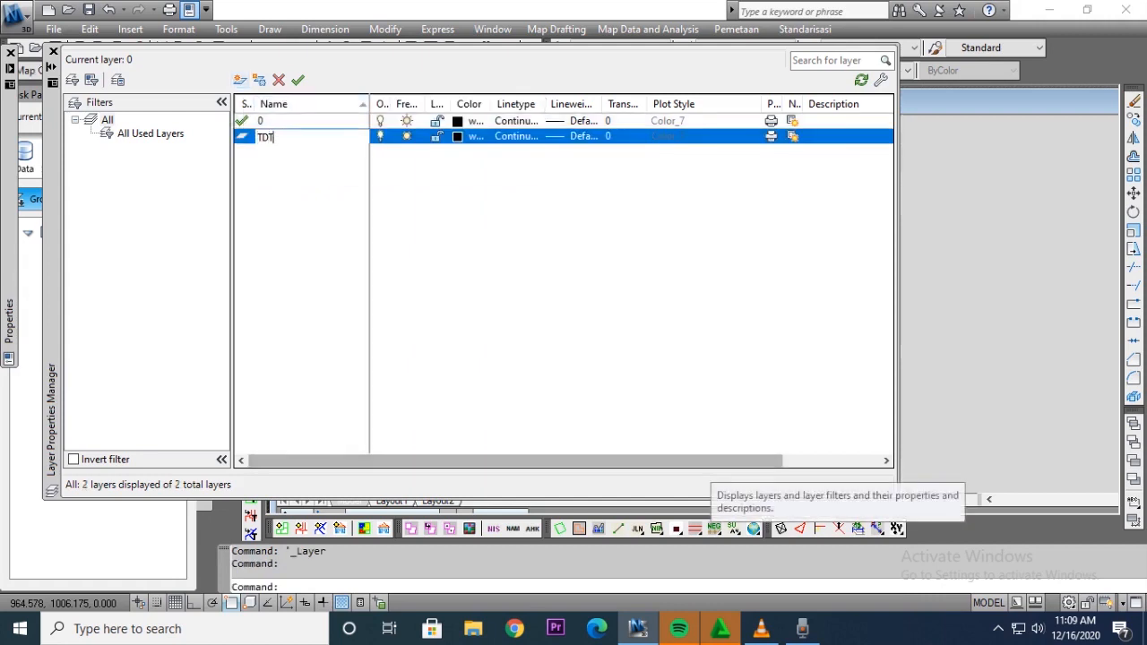
{"action": "left_click", "coordinate": [239, 80]}
{"action": "left_click", "coordinate": [240, 80]}
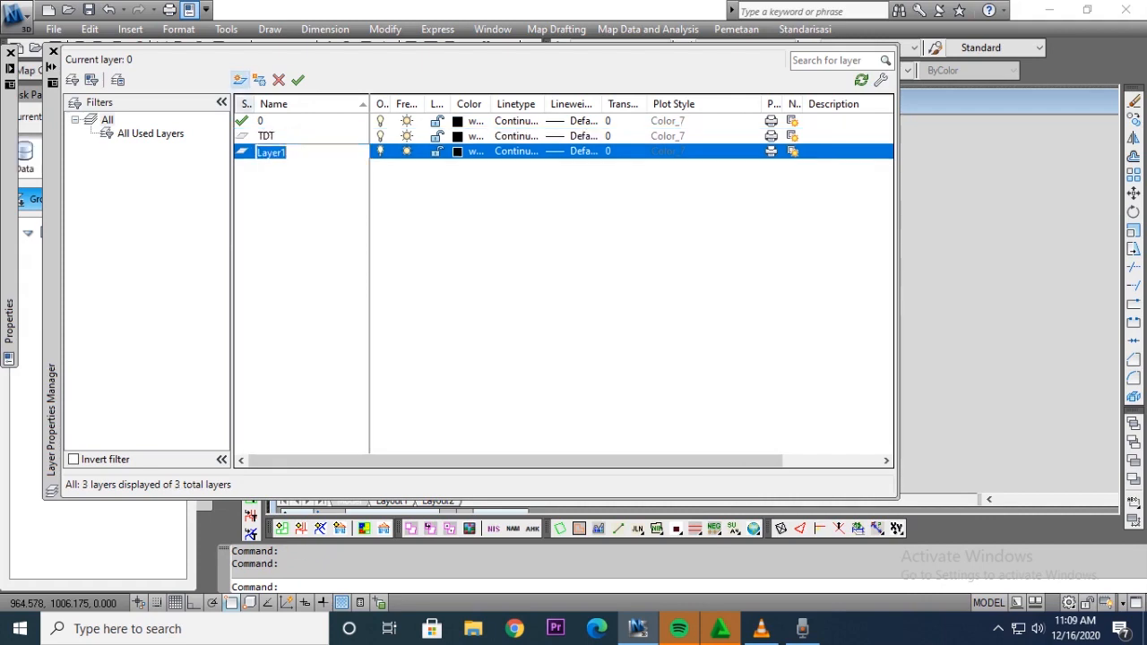
{"action": "type", "text": "Jalan"}
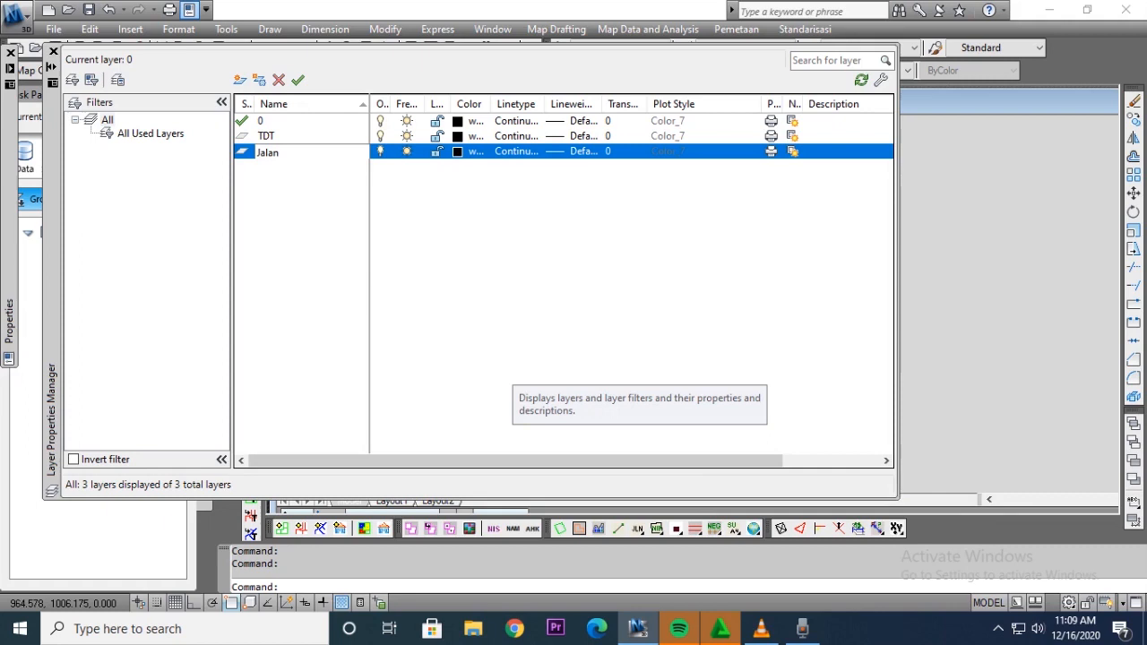
Step: Add three more layers named Bidang, Bangunan and Teks
{"action": "left_click", "coordinate": [240, 79]}
{"action": "type", "text": "Bidang"}
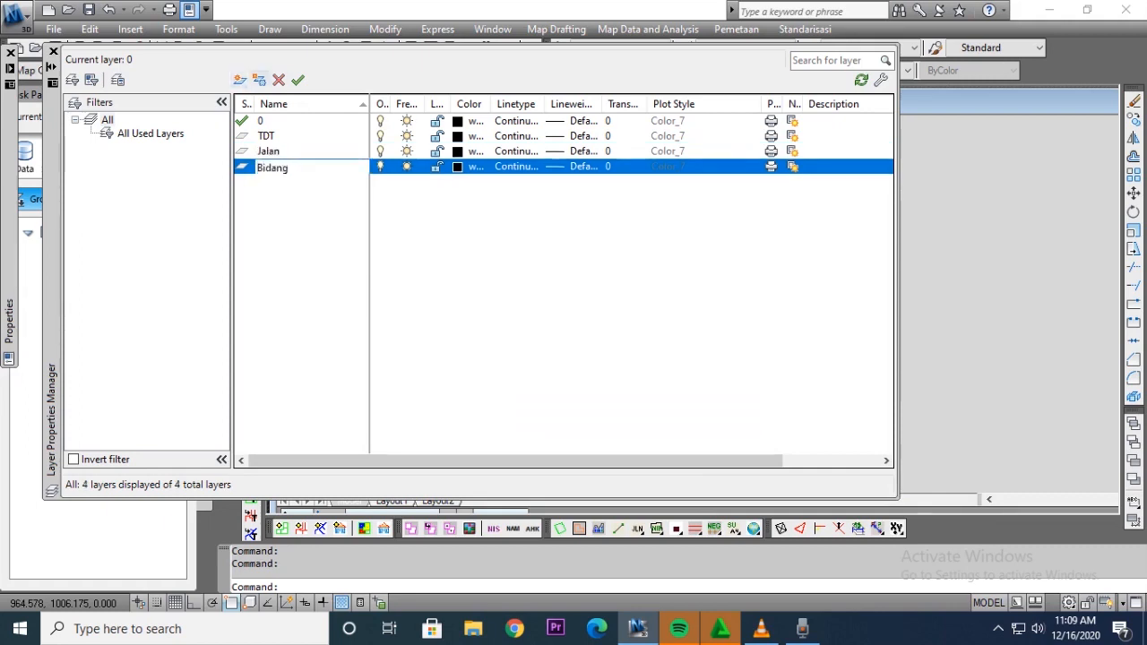
{"action": "left_click", "coordinate": [239, 80]}
{"action": "type", "text": "Bangunan"}
{"action": "key", "text": "Return"}
{"action": "left_click", "coordinate": [239, 79]}
{"action": "type", "text": "Teks"}
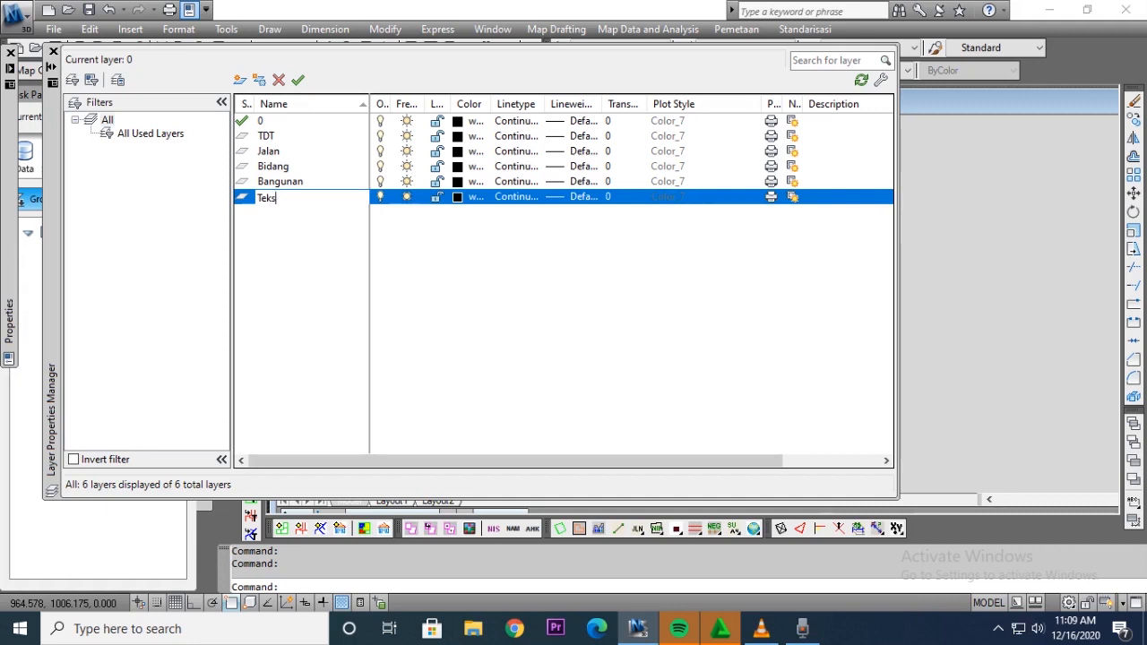
Step: Make TDT the current layer and set its color to red, index color 10
{"action": "left_click", "coordinate": [269, 137]}
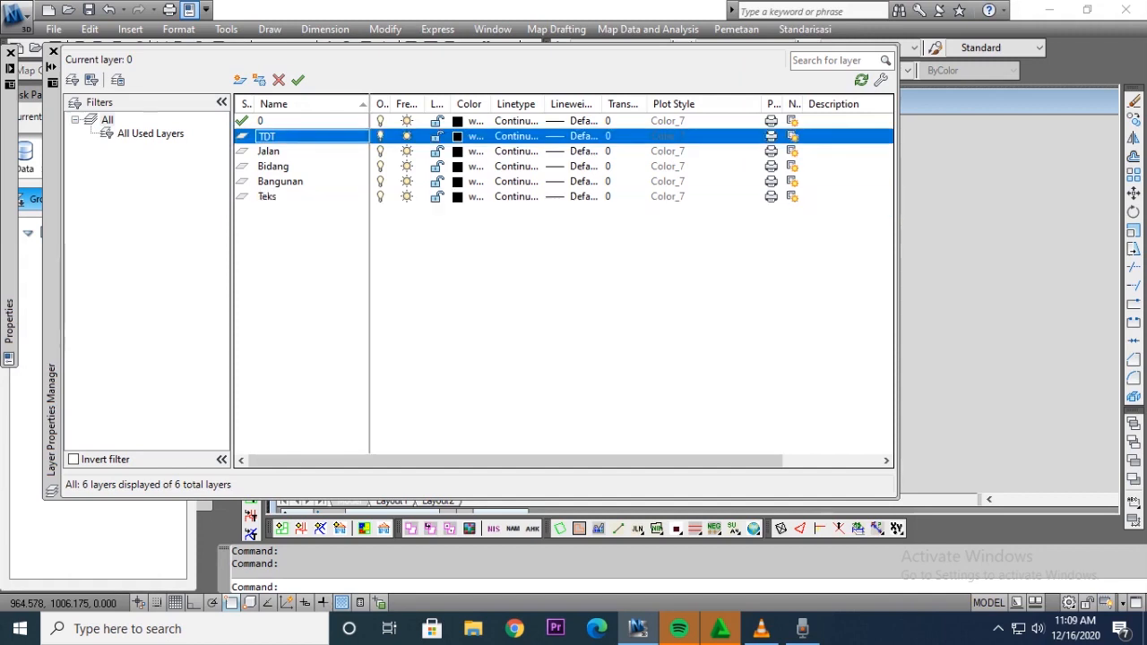
{"action": "left_click", "coordinate": [299, 80]}
{"action": "left_click", "coordinate": [466, 136]}
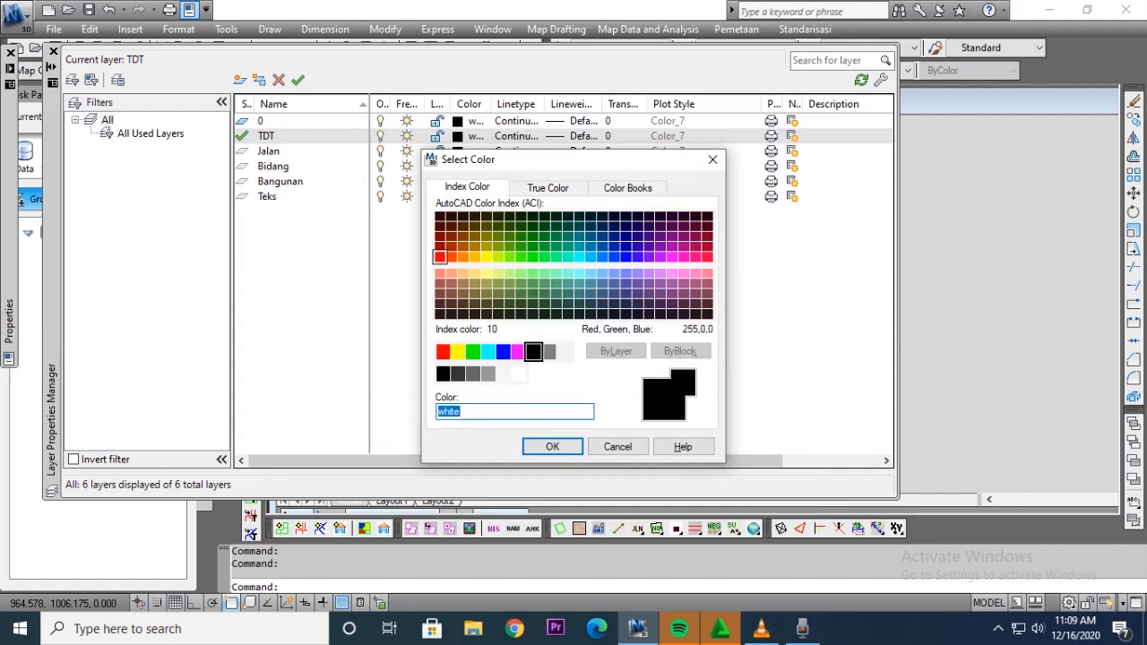
{"action": "left_click", "coordinate": [440, 257]}
{"action": "left_click", "coordinate": [552, 446]}
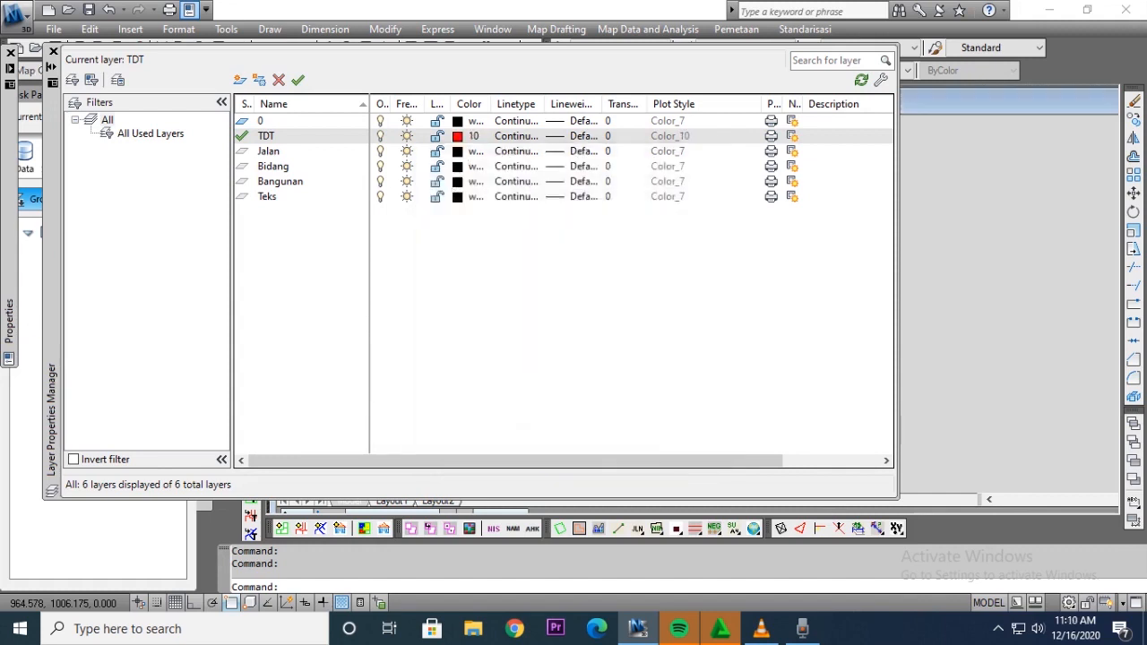
{"action": "left_click", "coordinate": [54, 52]}
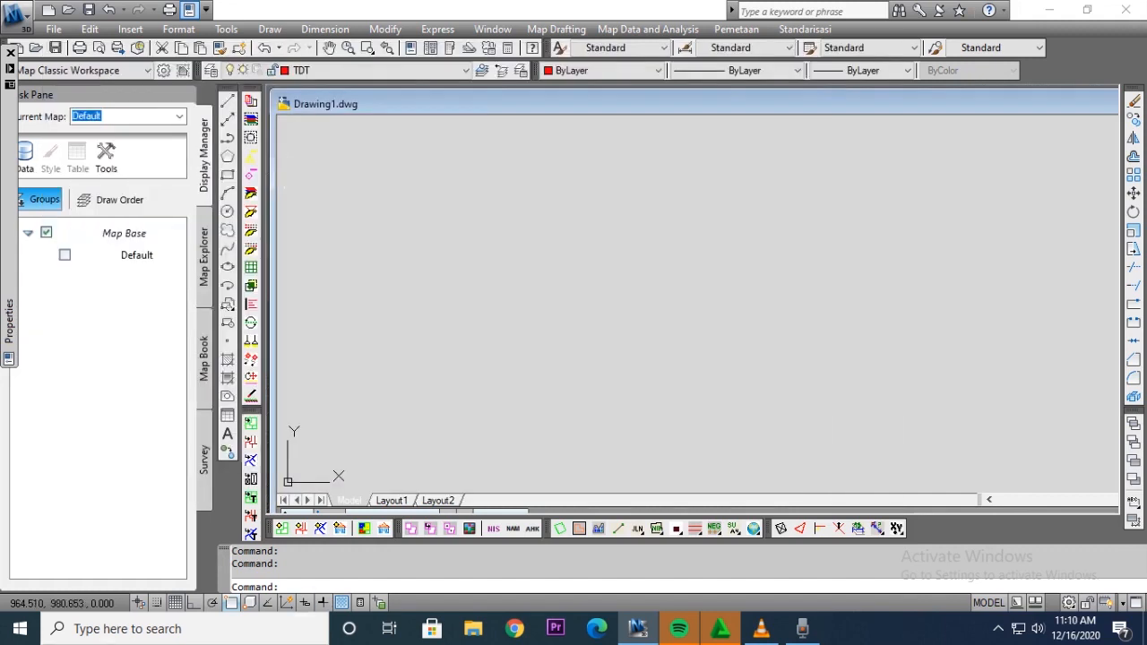
Step: Place a point on the TDT layer at coordinates 1000,1000
{"action": "type", "text": "PO"}
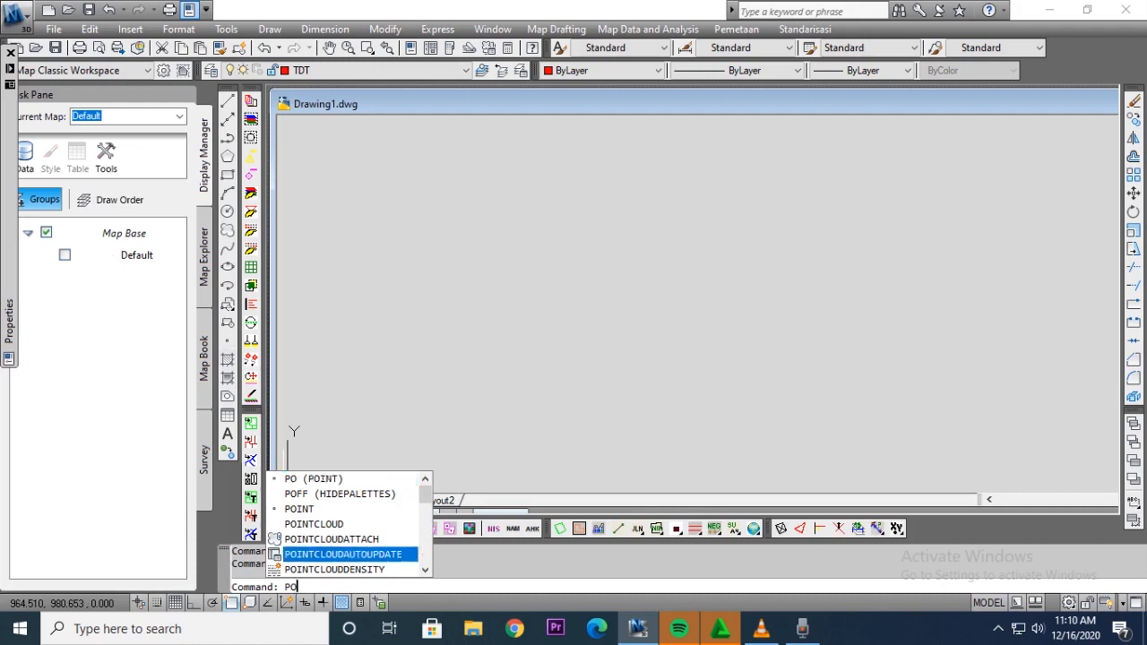
{"action": "key", "text": "Down"}
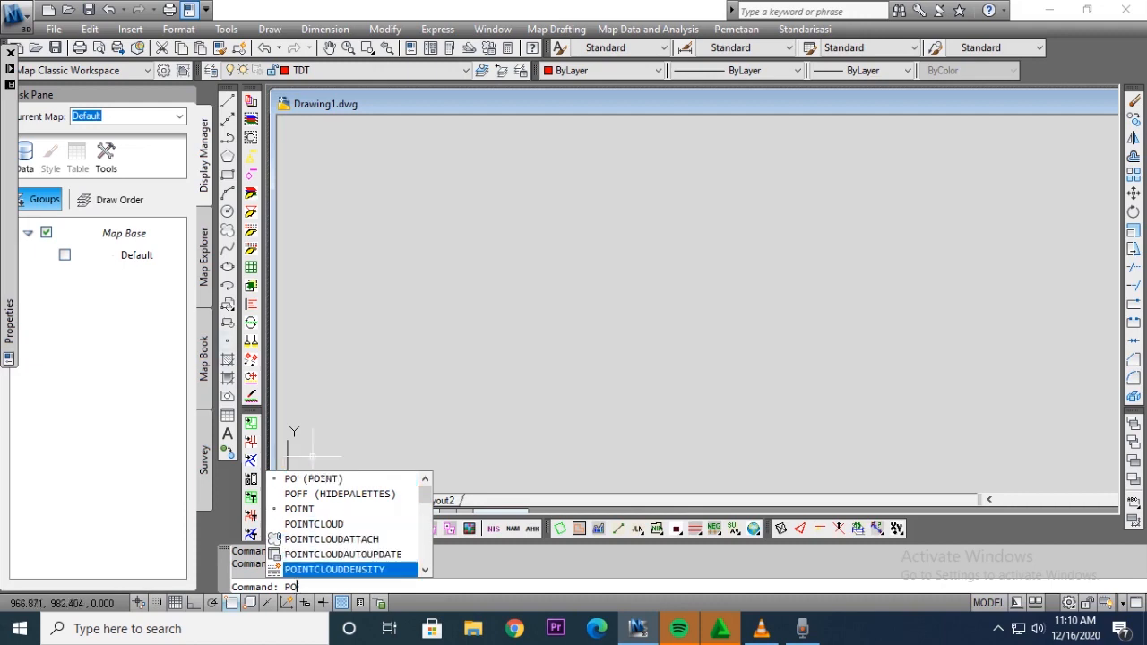
{"action": "key", "text": "Return"}
{"action": "type", "text": "10"}
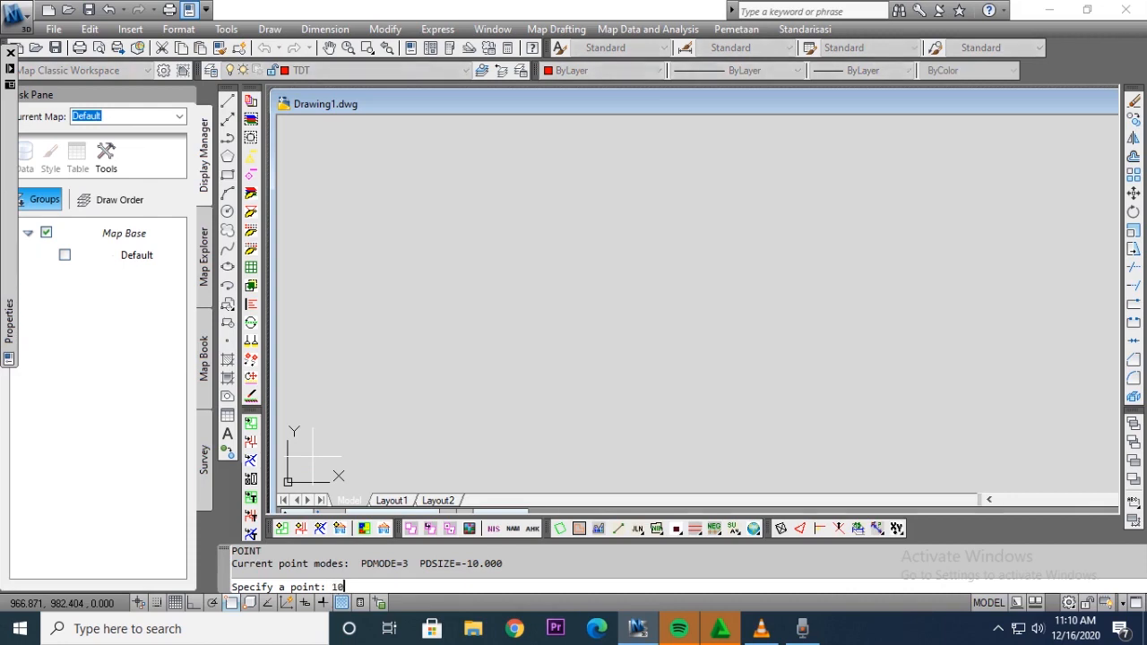
{"action": "type", "text": "00,1000"}
{"action": "key", "text": "Return"}
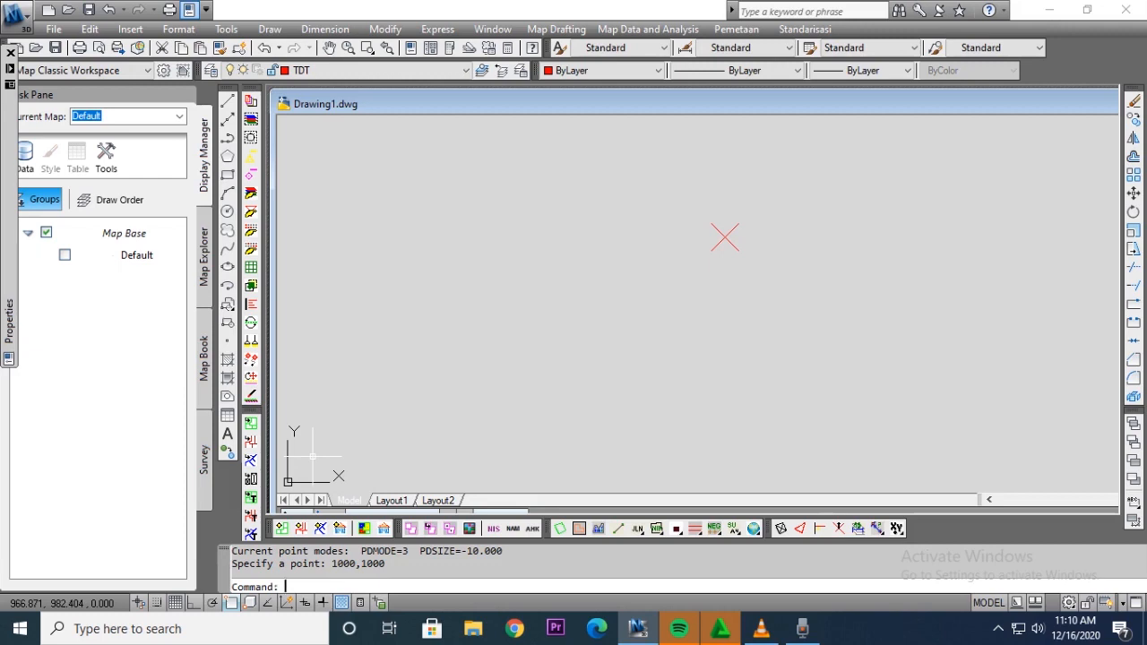
{"action": "type", "text": "z"}
{"action": "key", "text": "Return"}
{"action": "key", "text": "Return"}
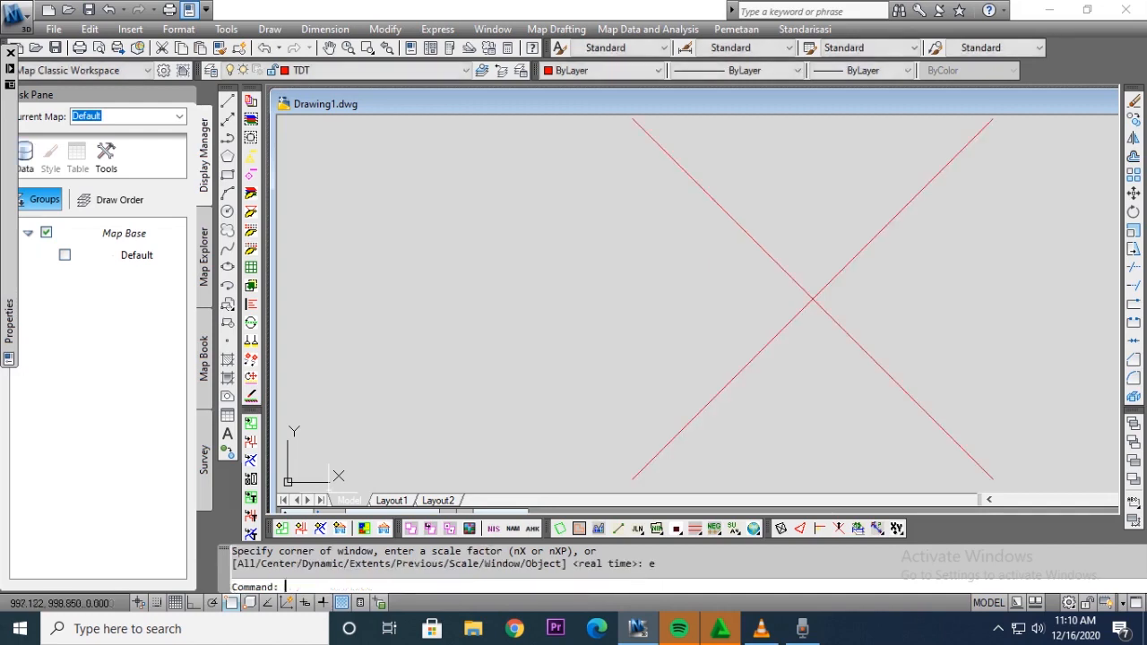
Step: Place a second point on the TDT layer at coordinates 1012.351,982.994
{"action": "type", "text": "po"}
{"action": "key", "text": "Return"}
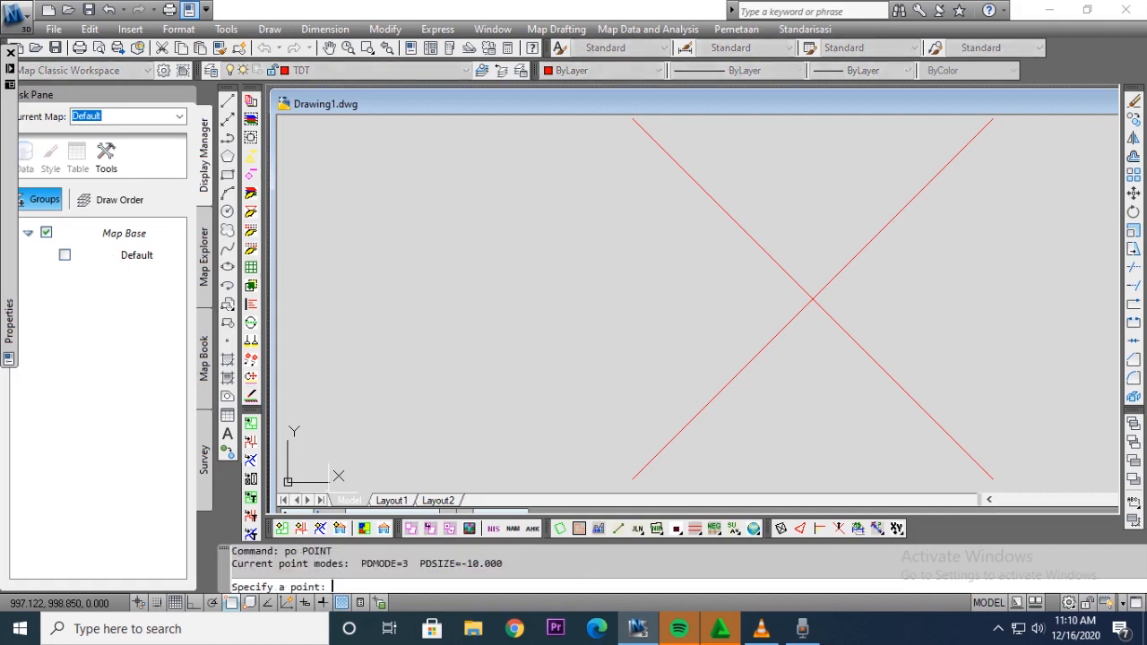
{"action": "type", "text": "1012.351,982.994"}
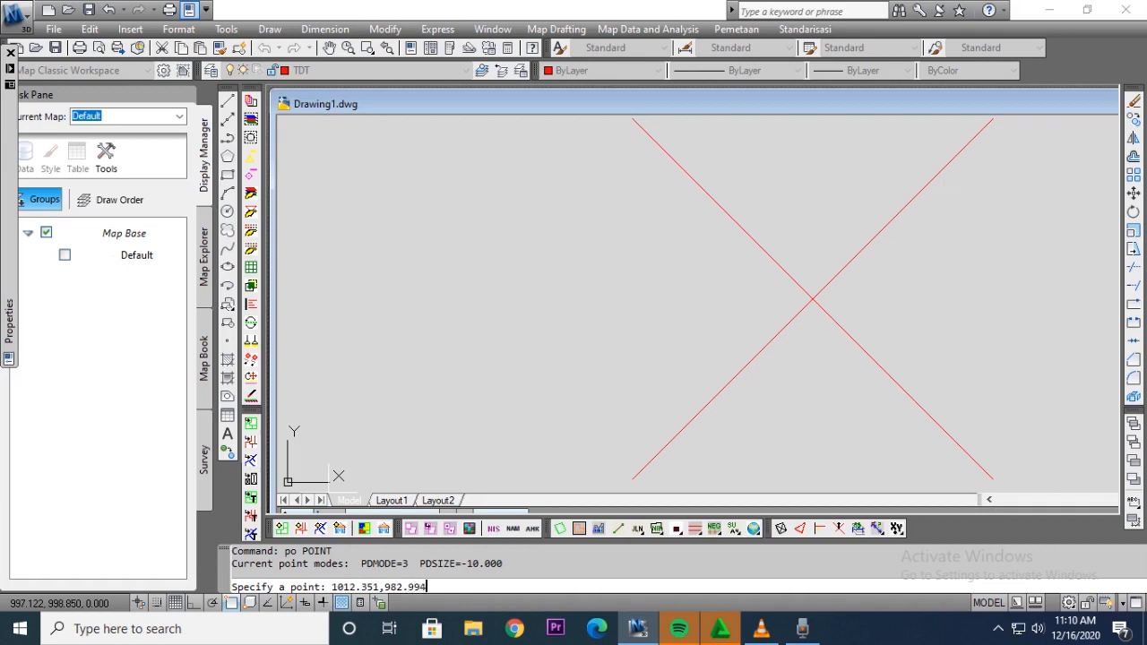
{"action": "key", "text": "Return"}
{"action": "type", "text": "p"}
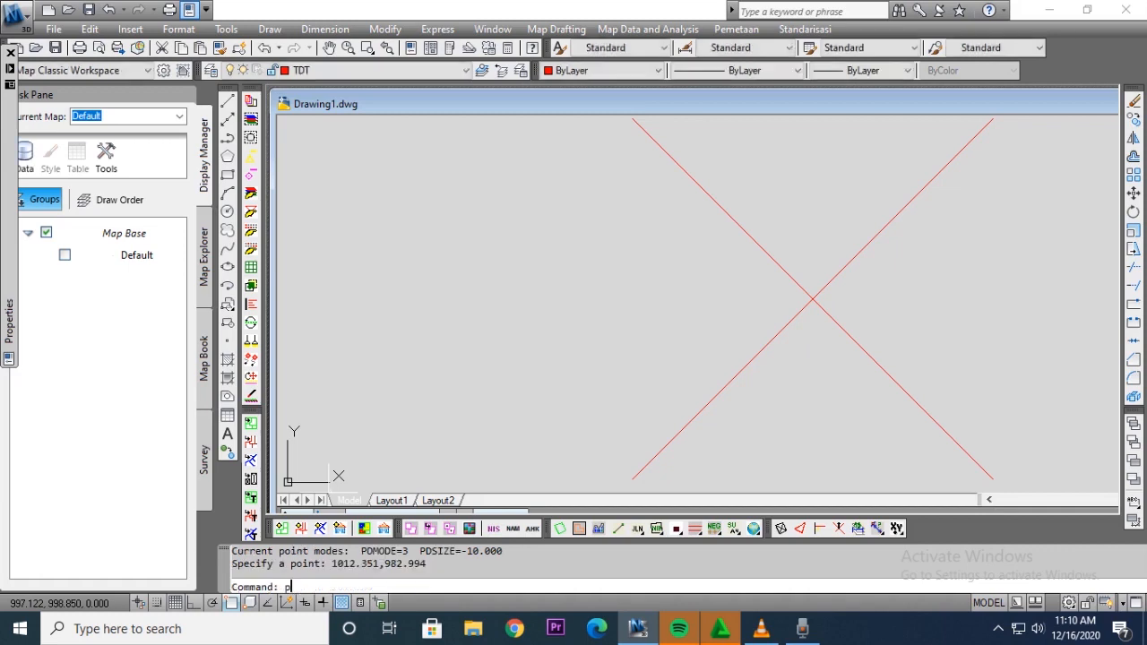
{"action": "key", "text": "BackSpace"}
{"action": "type", "text": "z"}
{"action": "key", "text": "Return"}
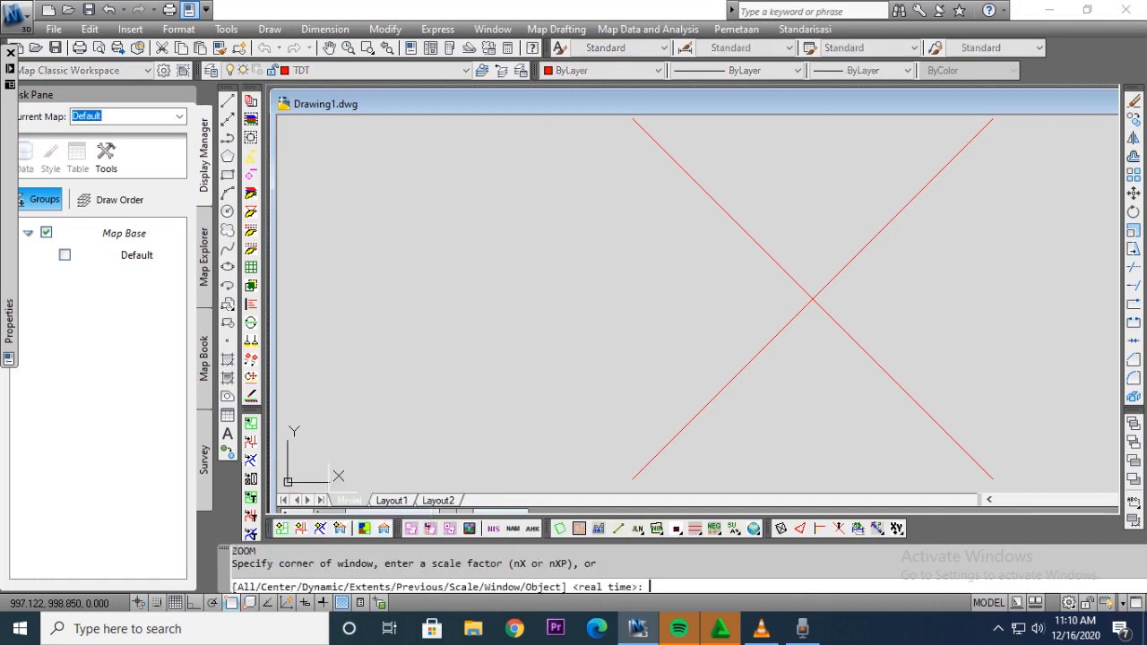
{"action": "type", "text": "e"}
{"action": "key", "text": "Return"}
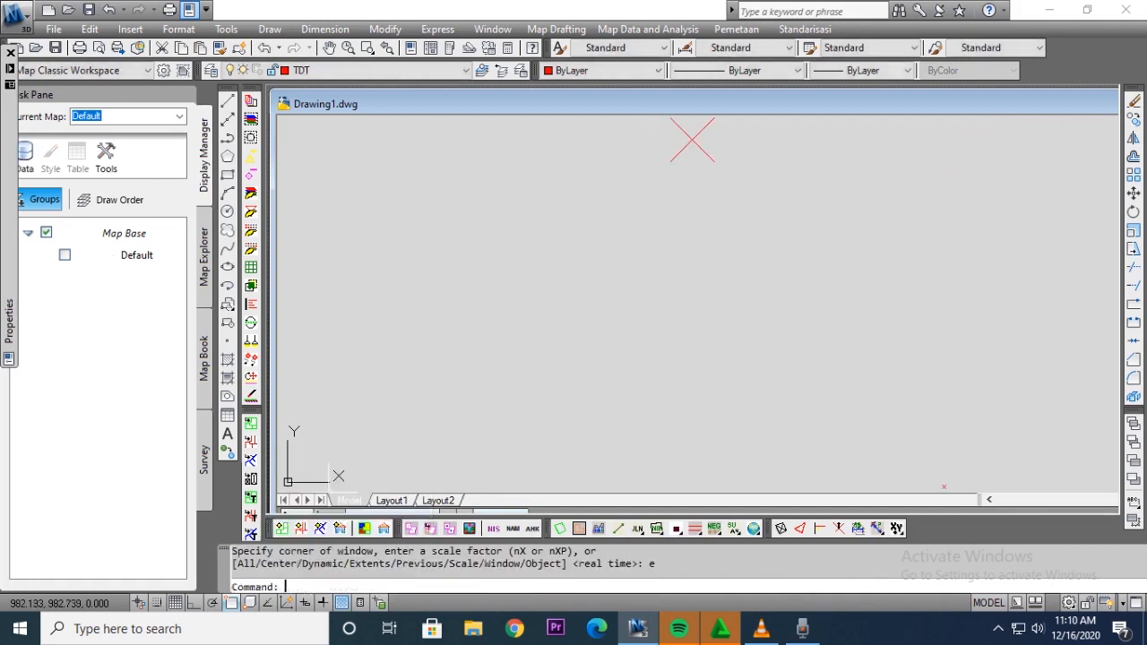
{"action": "scroll", "coordinate": [722, 215], "scroll_direction": "down", "scroll_amount": 1}
{"action": "scroll", "coordinate": [854, 411], "scroll_direction": "up", "scroll_amount": 2}
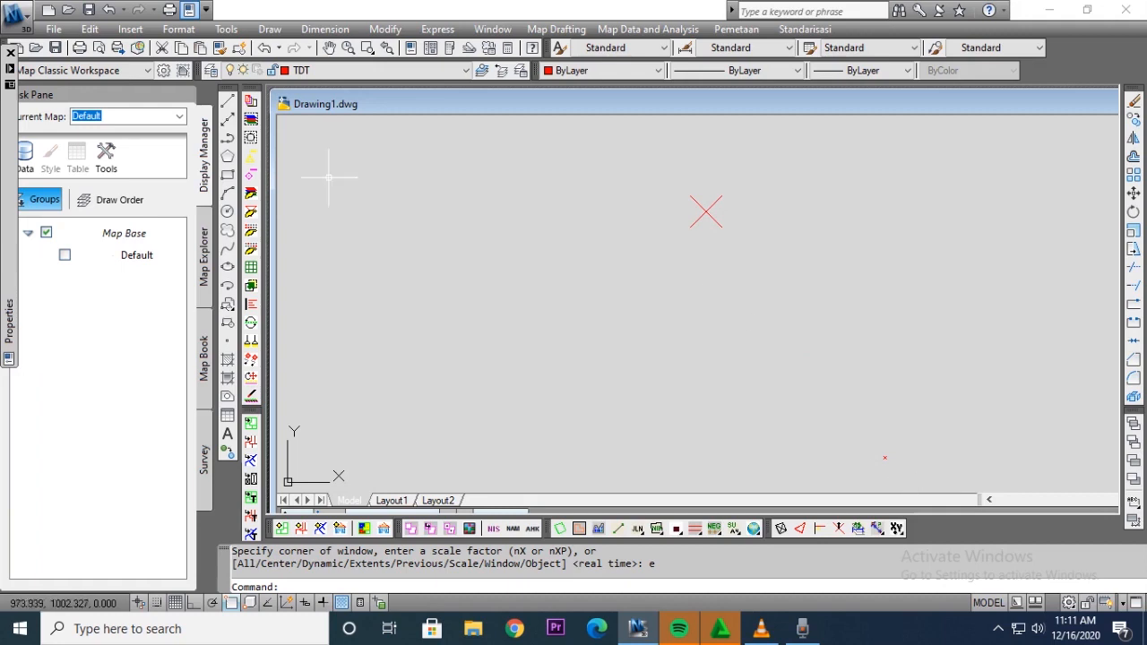
Step: Change the point style so that point size is set in absolute units
{"action": "left_click", "coordinate": [178, 29]}
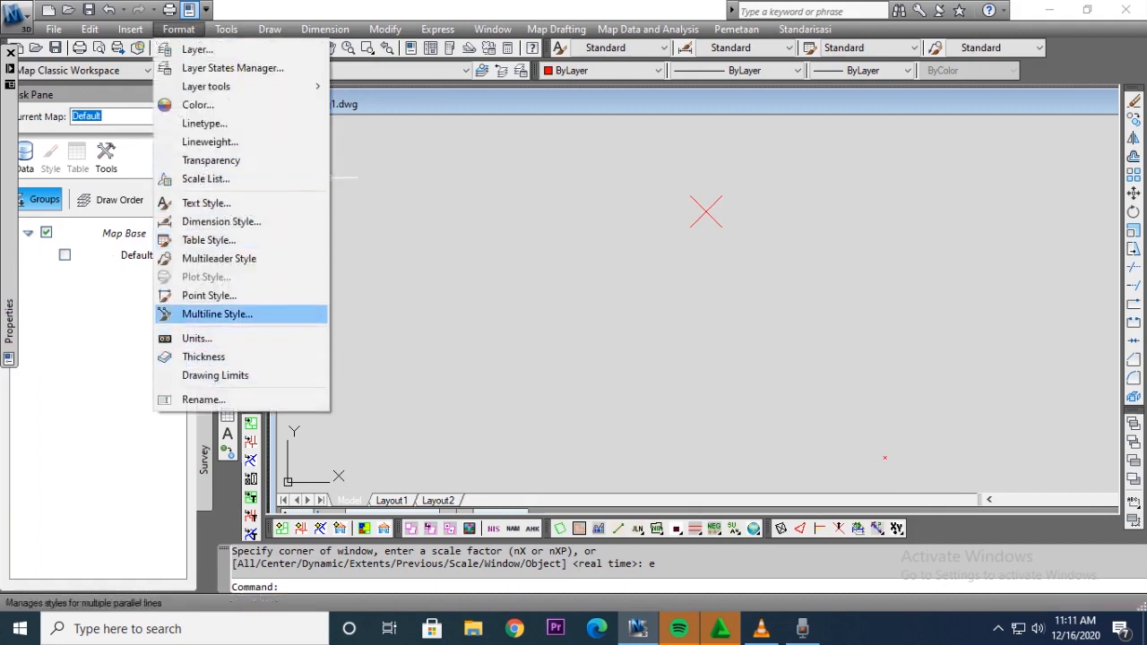
{"action": "left_click", "coordinate": [208, 295]}
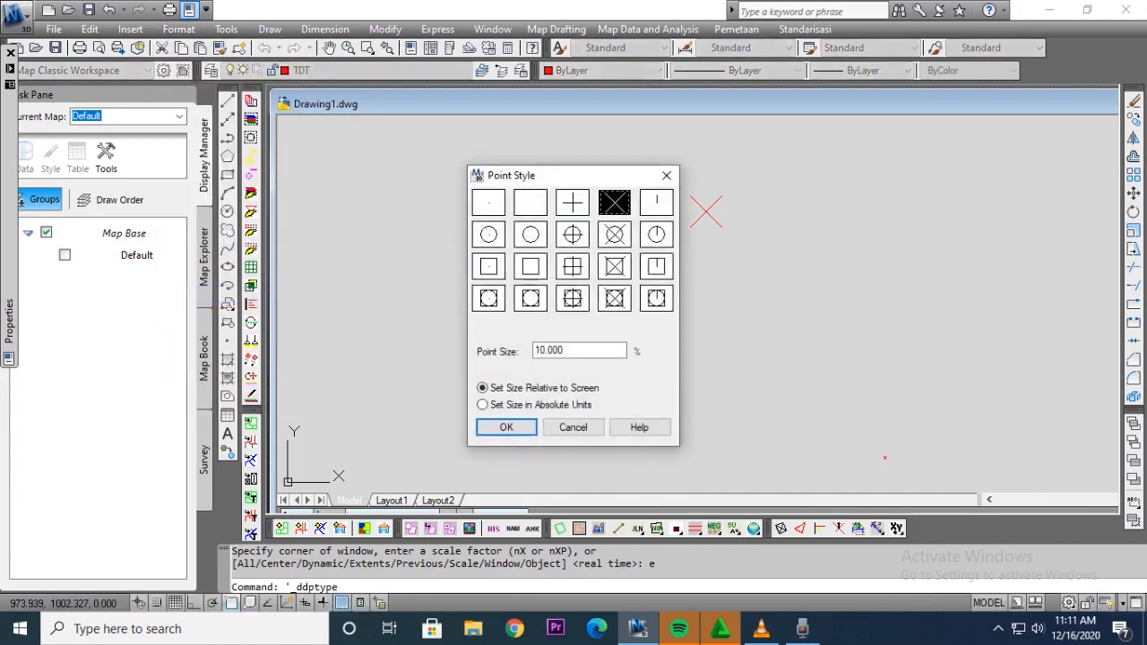
{"action": "left_click", "coordinate": [483, 405]}
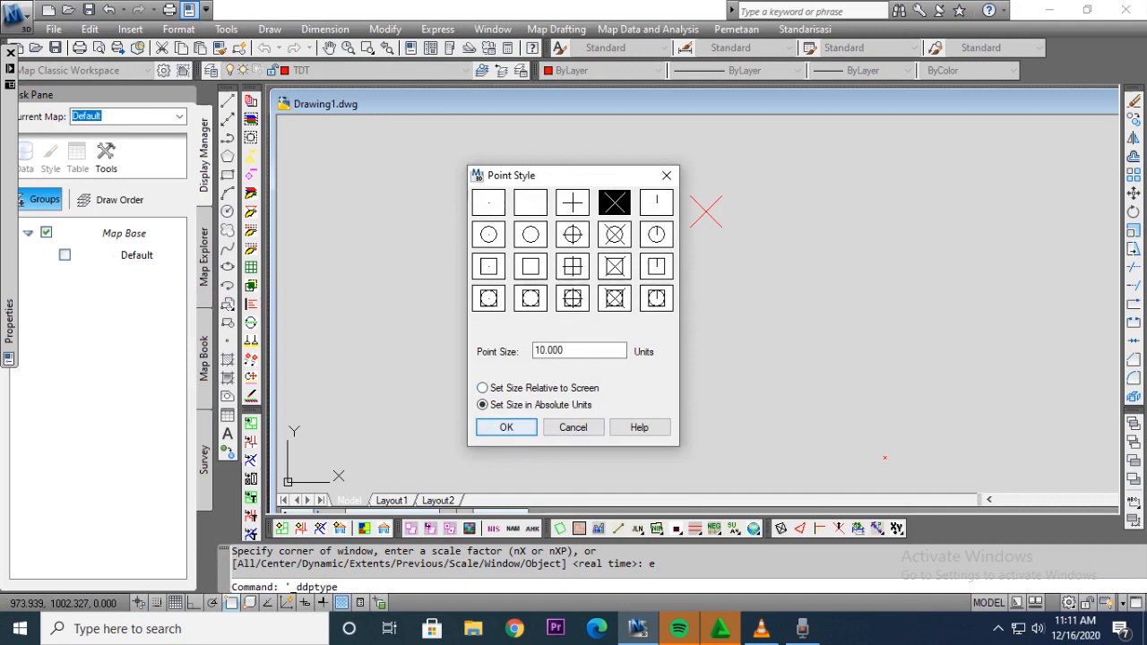
{"action": "left_click", "coordinate": [506, 426]}
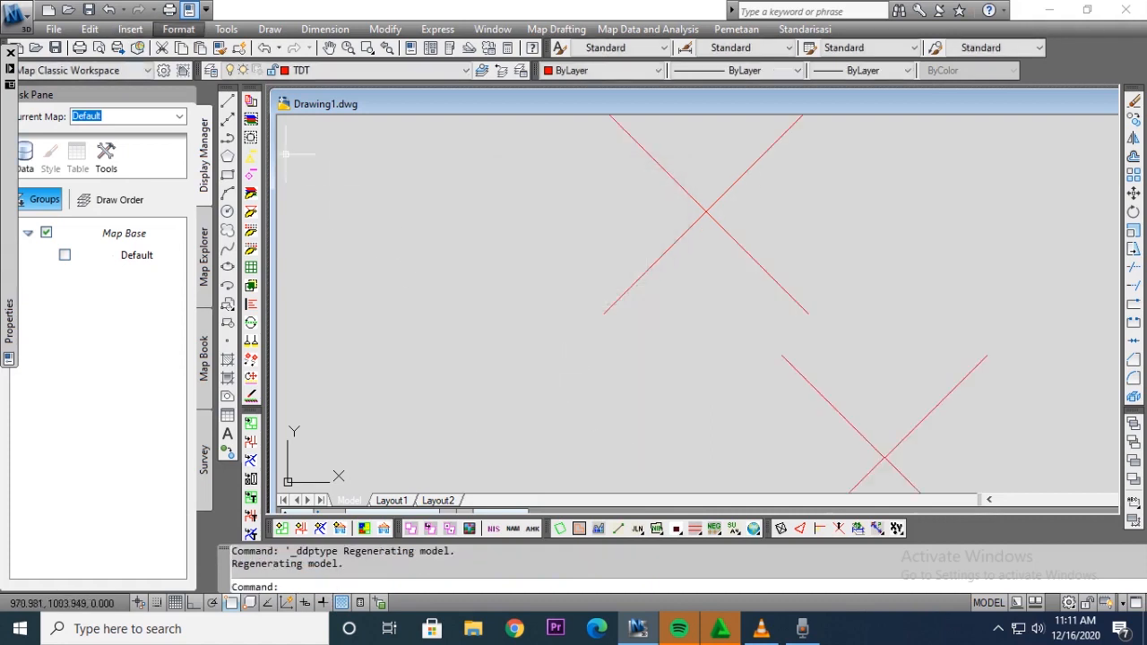
Step: Set the point size to 4 units in the point style
{"action": "left_click", "coordinate": [178, 29]}
{"action": "left_click", "coordinate": [208, 295]}
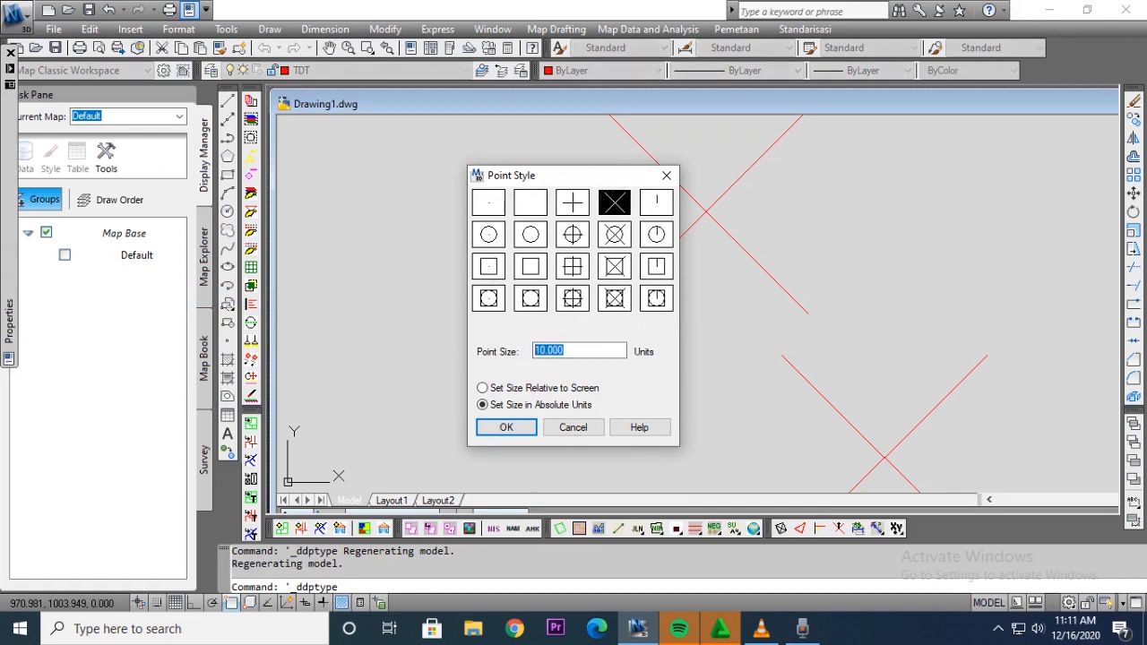
{"action": "type", "text": "4"}
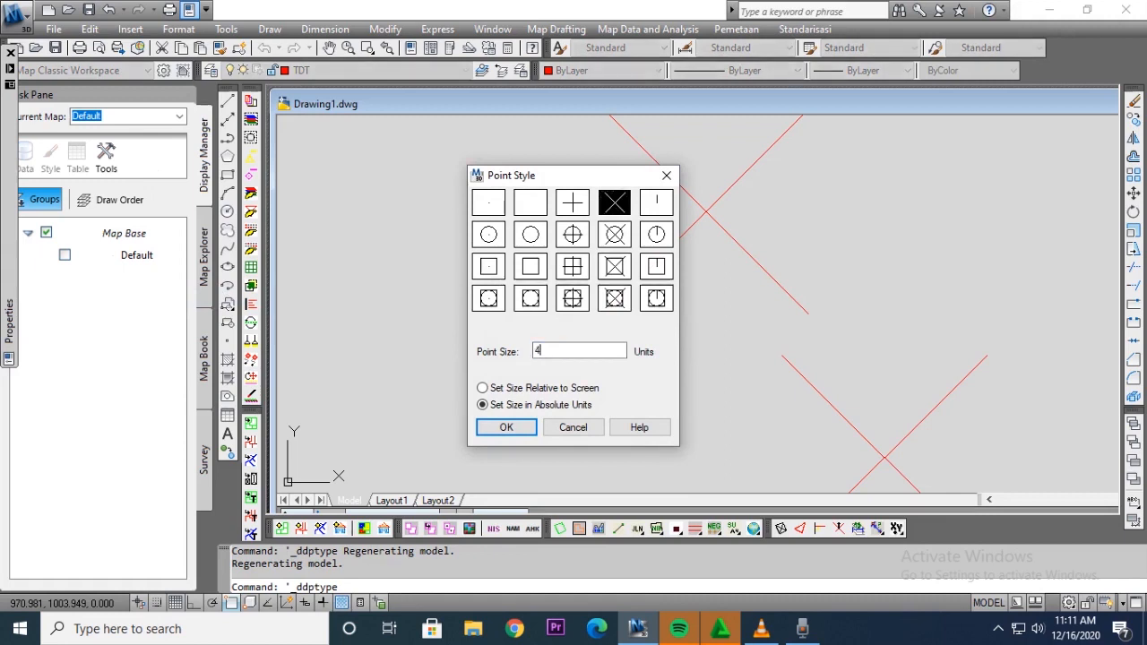
{"action": "key", "text": "Return"}
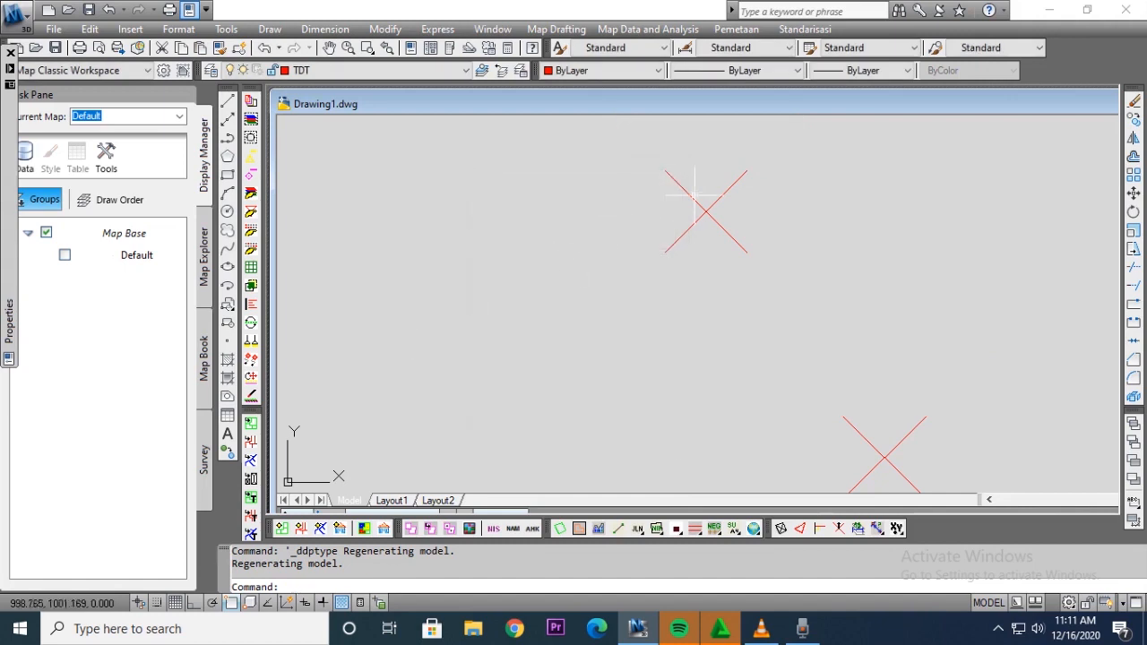
Step: Review the drawing's length, angle and insertion scale unit settings
{"action": "left_click", "coordinate": [178, 28]}
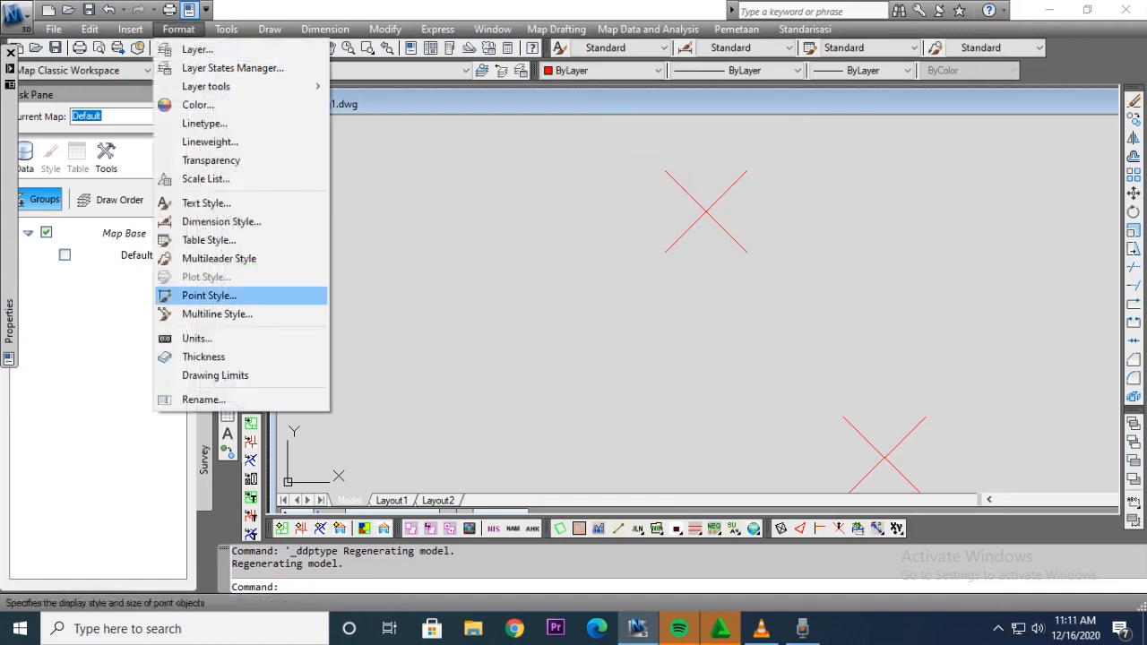
{"action": "left_click", "coordinate": [194, 338]}
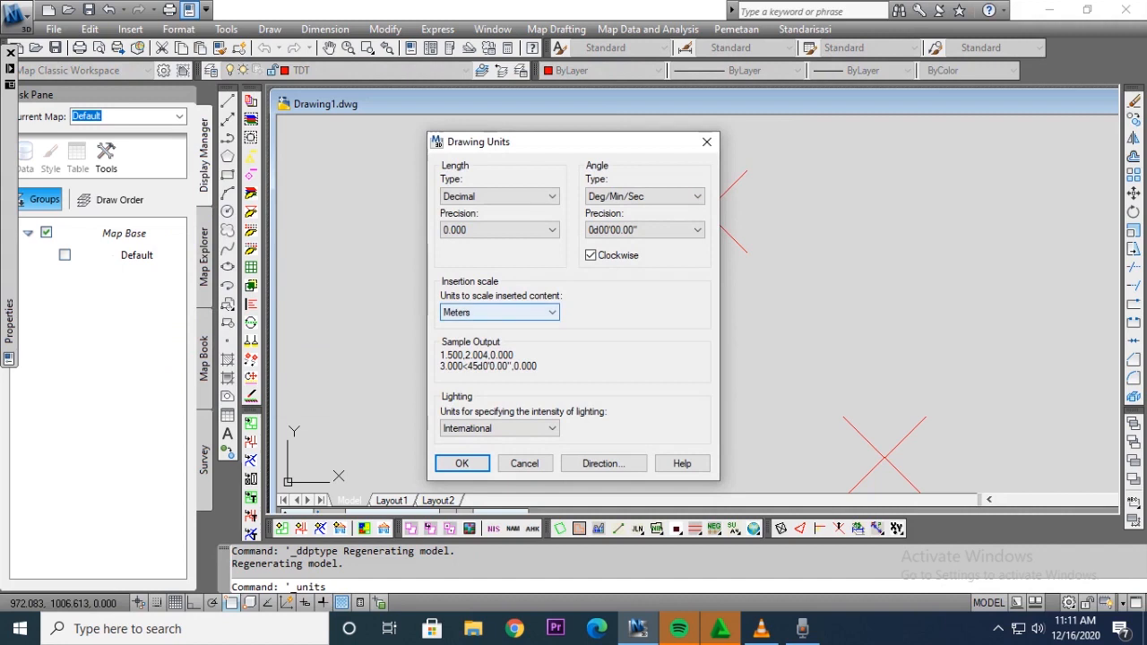
{"action": "key", "text": "Return"}
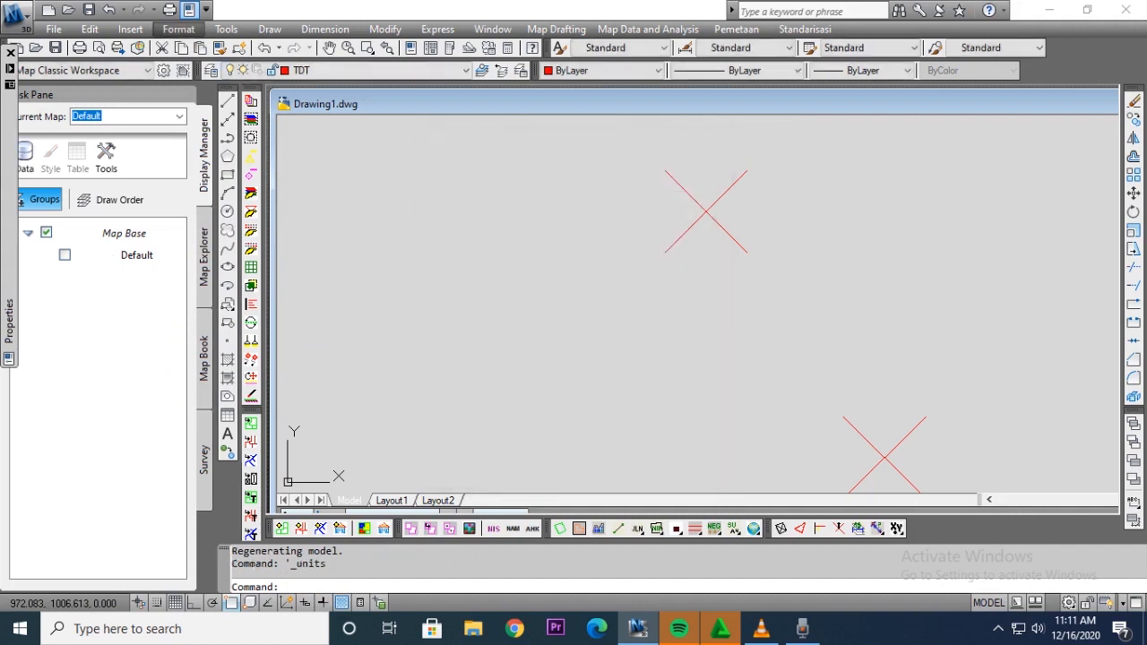
Step: Set the point size to 1 unit in the point style
{"action": "left_click", "coordinate": [178, 28]}
{"action": "left_click", "coordinate": [225, 295]}
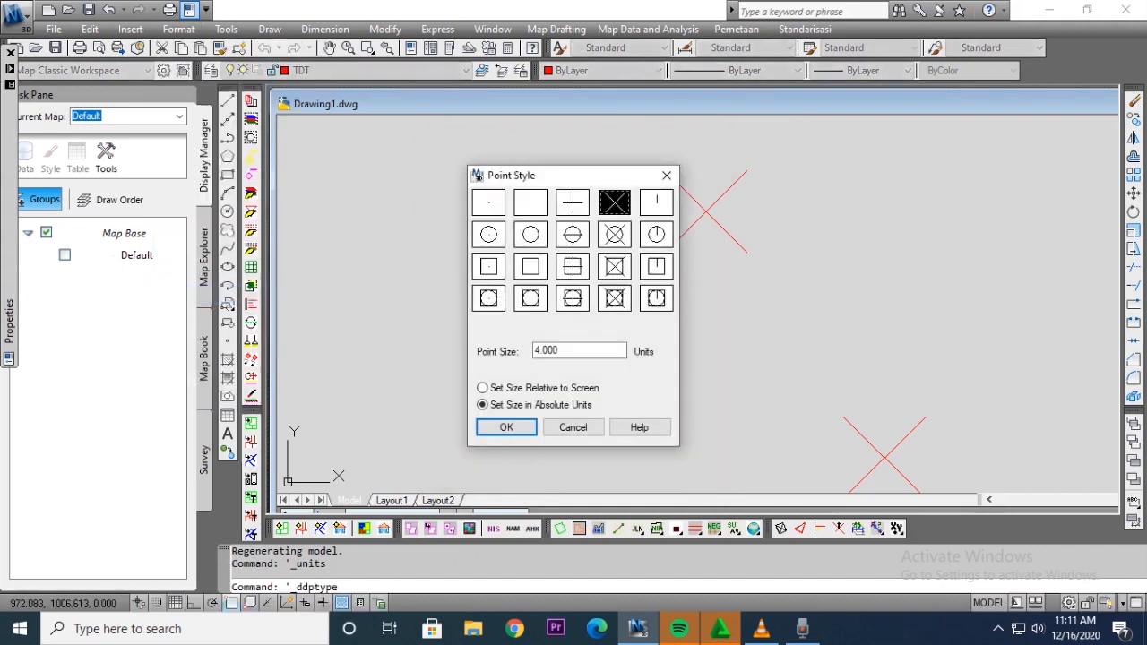
{"action": "type", "text": "1"}
{"action": "key", "text": "Return"}
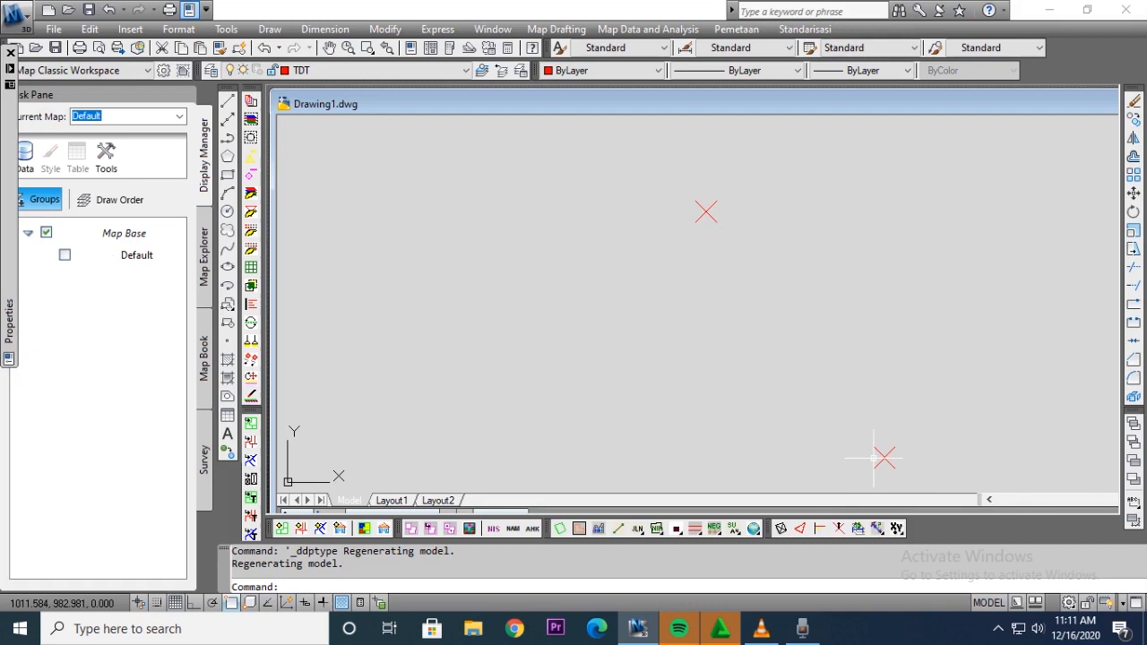
Step: Make the Teks layer current in the layer properties
{"action": "left_click", "coordinate": [210, 70]}
{"action": "left_click", "coordinate": [268, 197]}
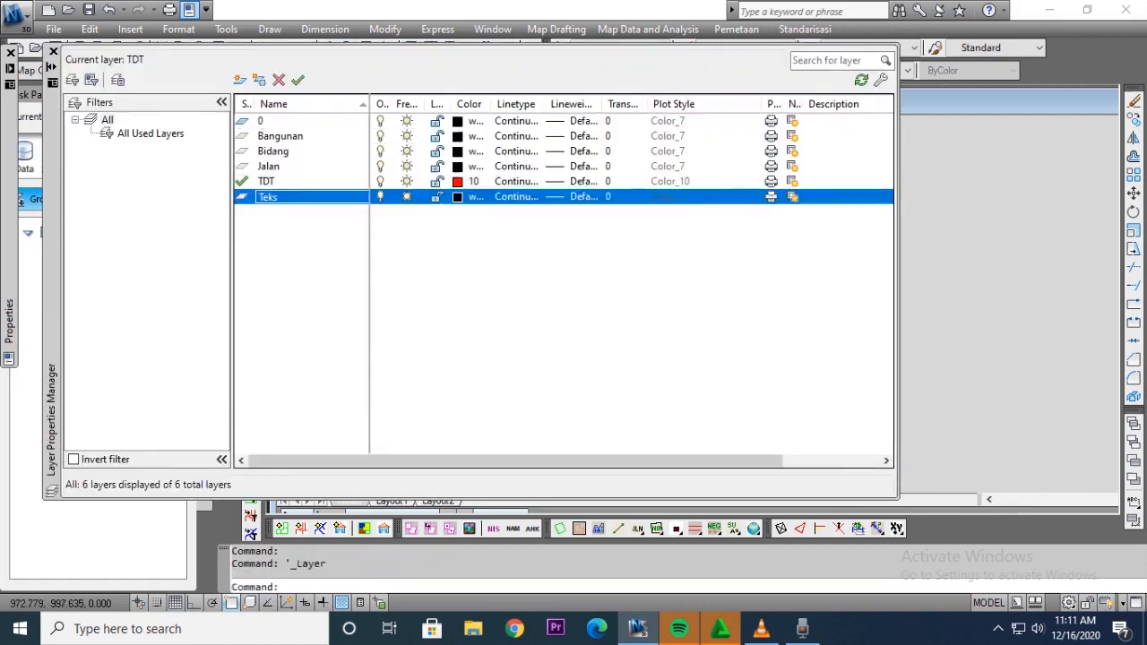
{"action": "double_click", "coordinate": [268, 196]}
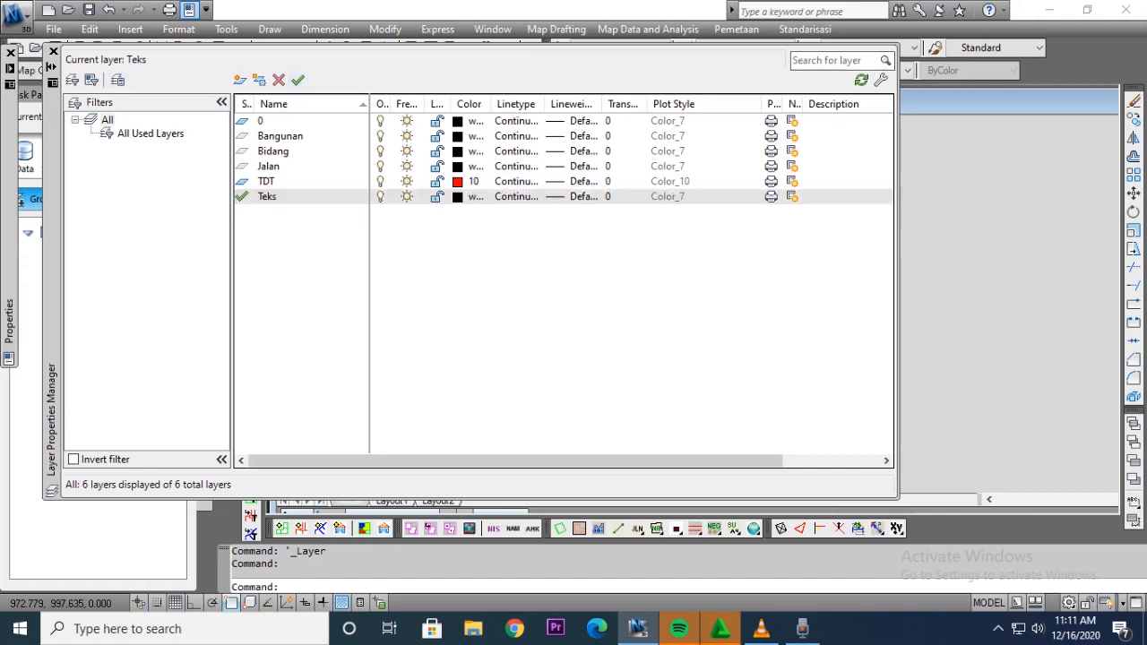
{"action": "left_click", "coordinate": [53, 52]}
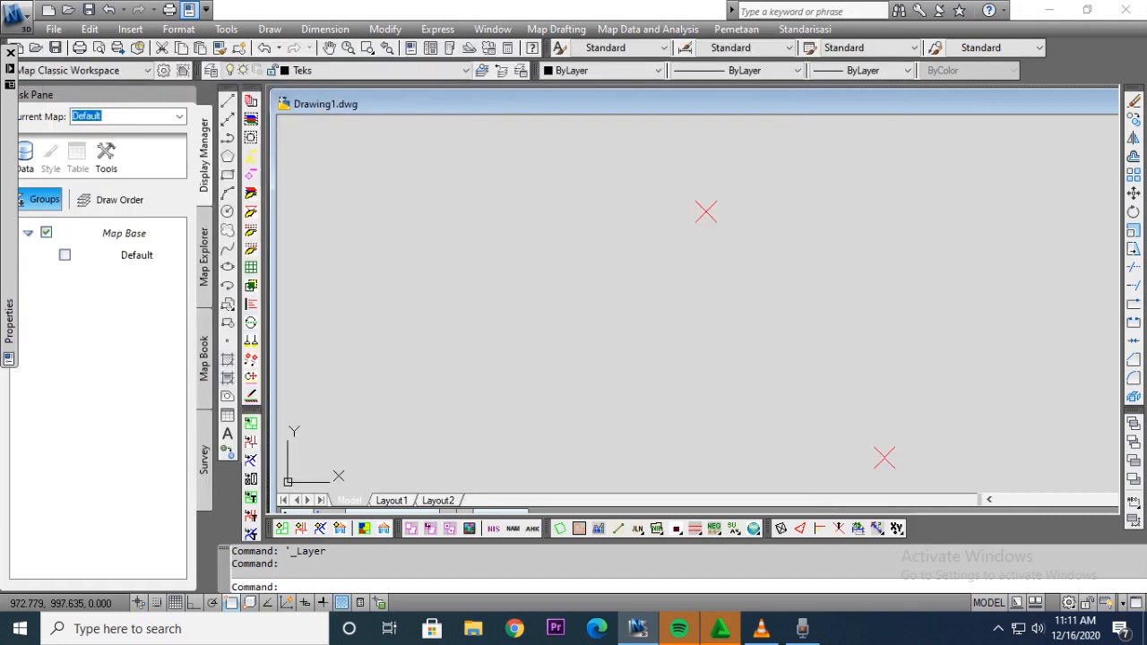
Step: Add the multiline text "TDT 1" just above the upper control point, in Arial with a text height of 1
{"action": "left_click", "coordinate": [228, 434]}
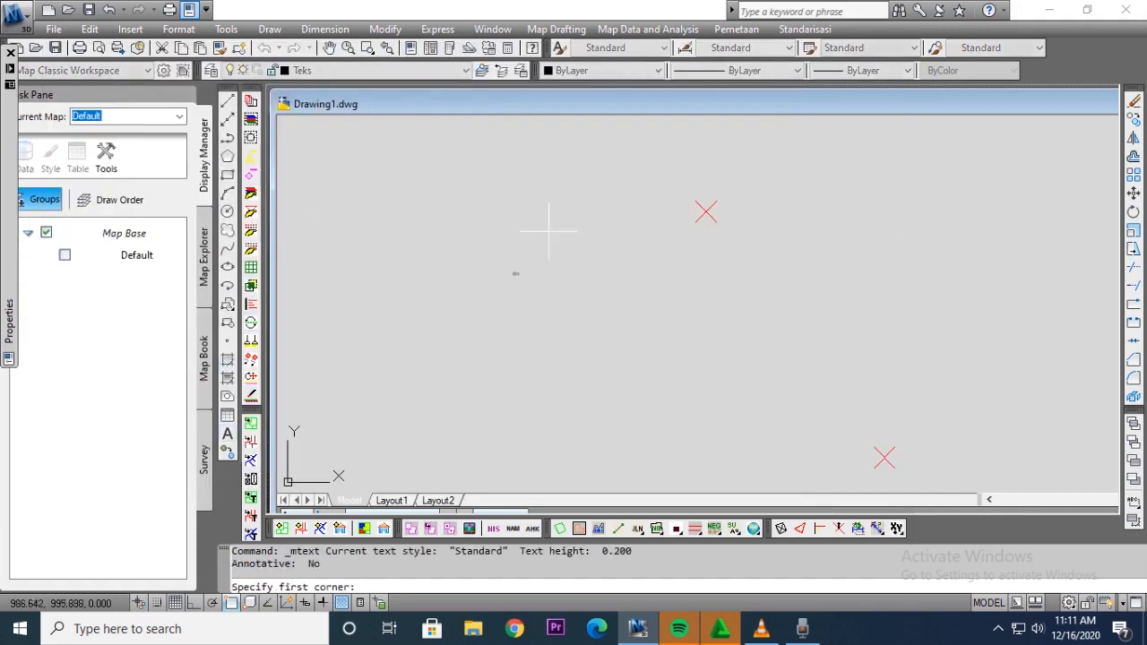
{"action": "left_click", "coordinate": [628, 162]}
{"action": "left_click", "coordinate": [798, 199]}
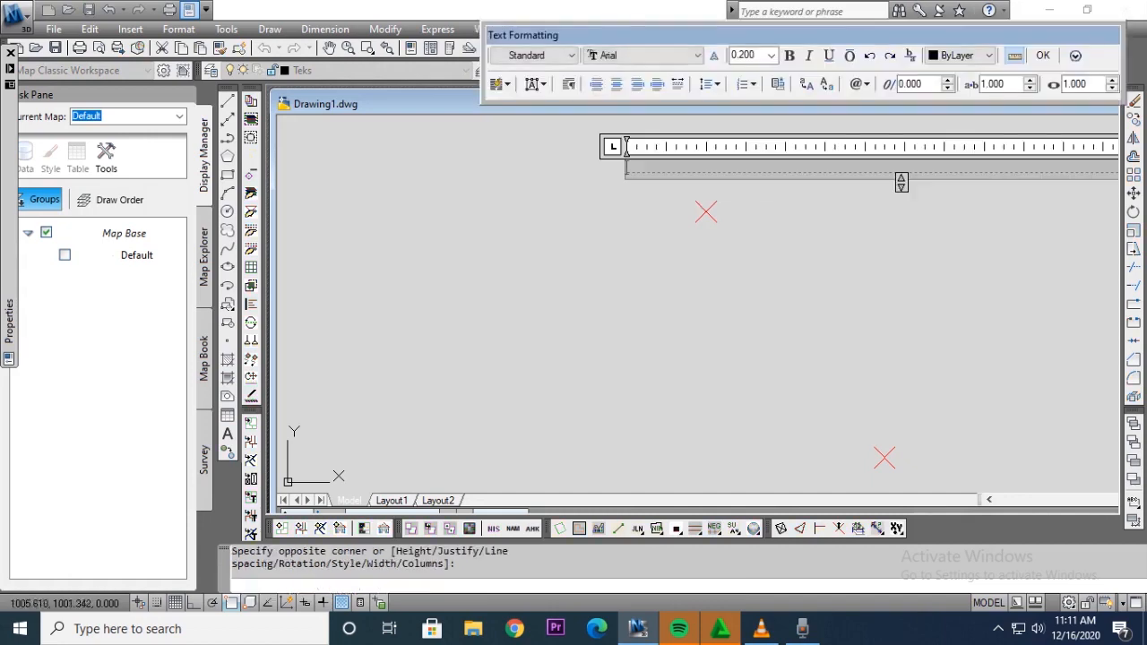
{"action": "type", "text": "TDT 1"}
{"action": "key", "text": "ctrl+a"}
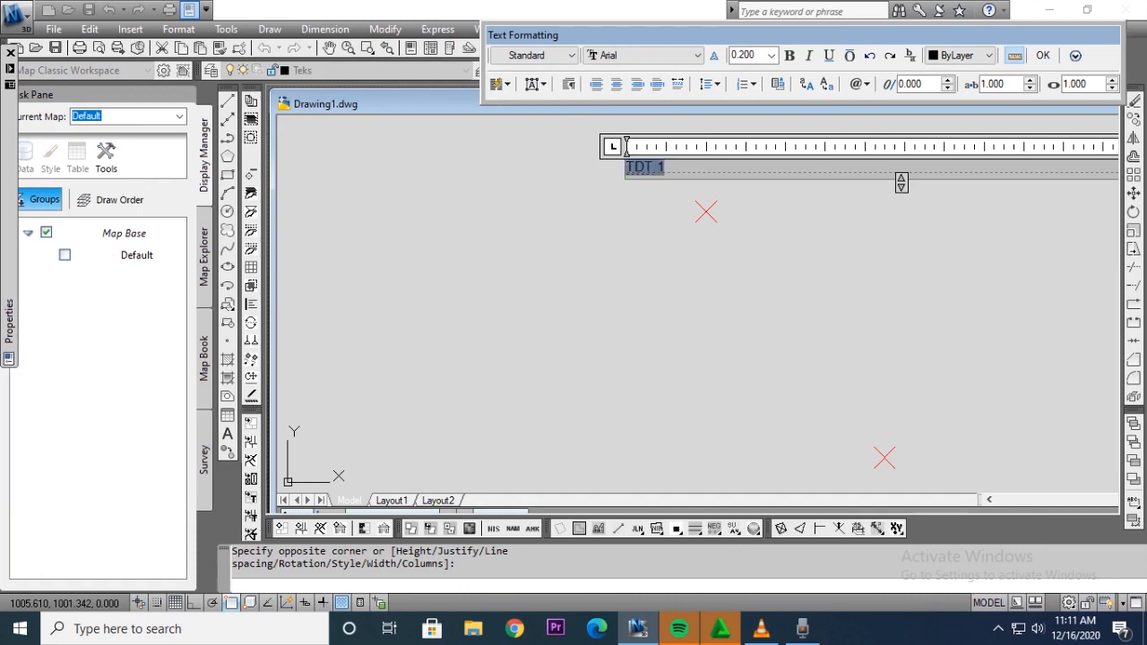
{"action": "left_click_drag", "start_coordinate": [759, 56], "coordinate": [714, 55]}
{"action": "type", "text": "1"}
{"action": "key", "text": "Return"}
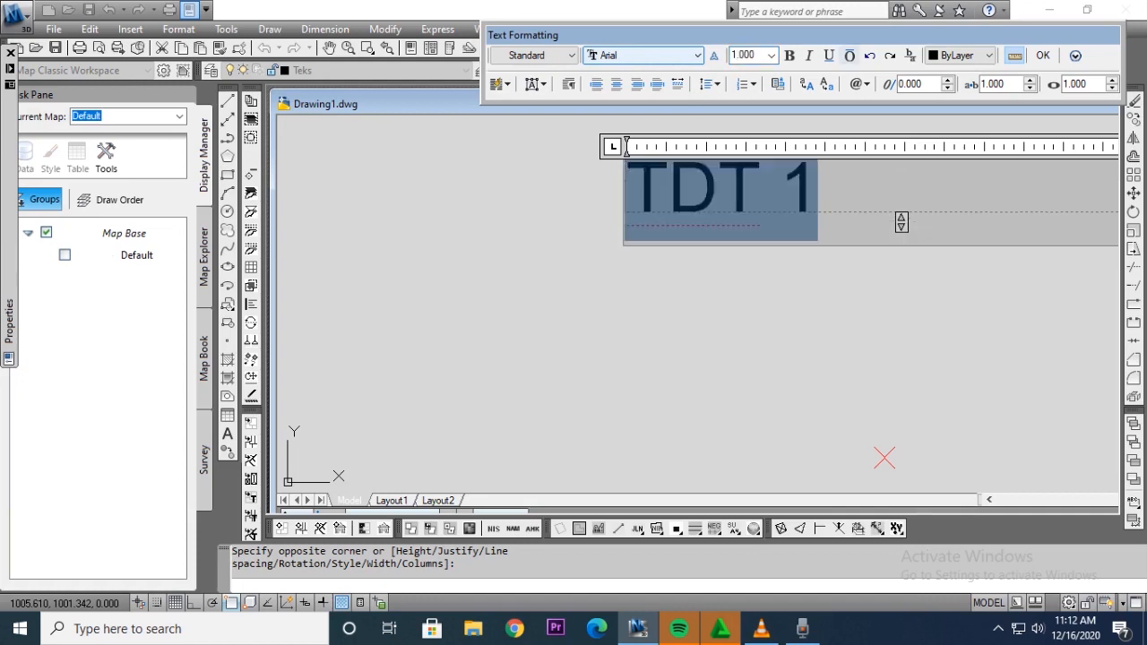
{"action": "left_click", "coordinate": [1042, 56]}
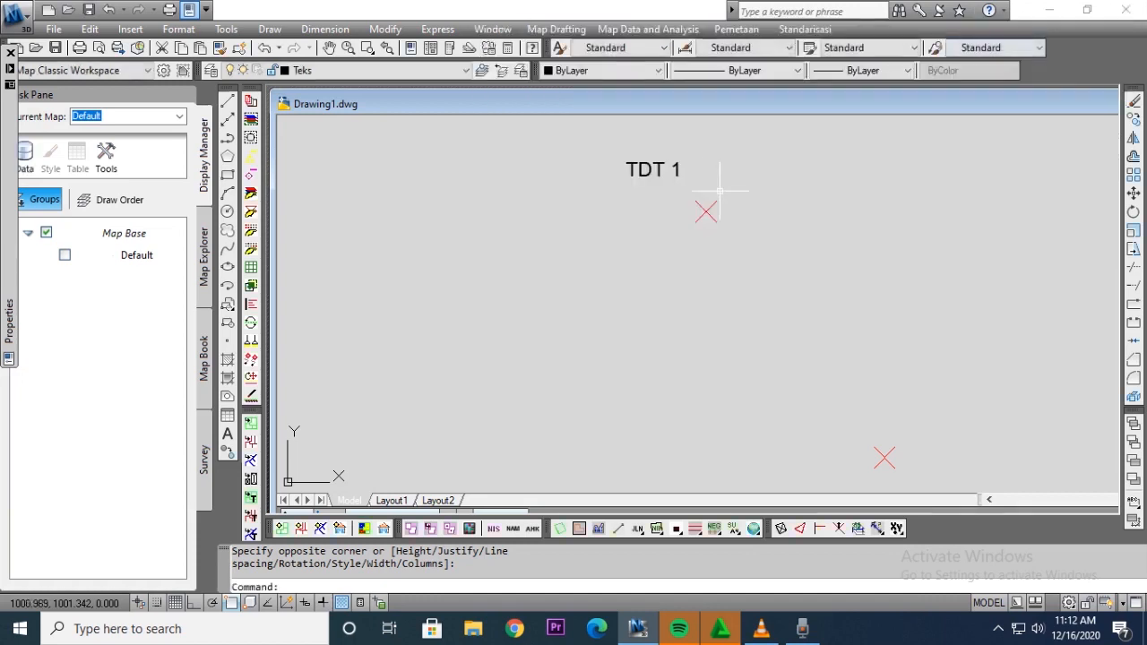
Step: Move the "TDT 1" label down so it sits beside the upper control point
{"action": "left_click", "coordinate": [654, 169]}
{"action": "left_click", "coordinate": [629, 167]}
{"action": "left_click", "coordinate": [627, 162]}
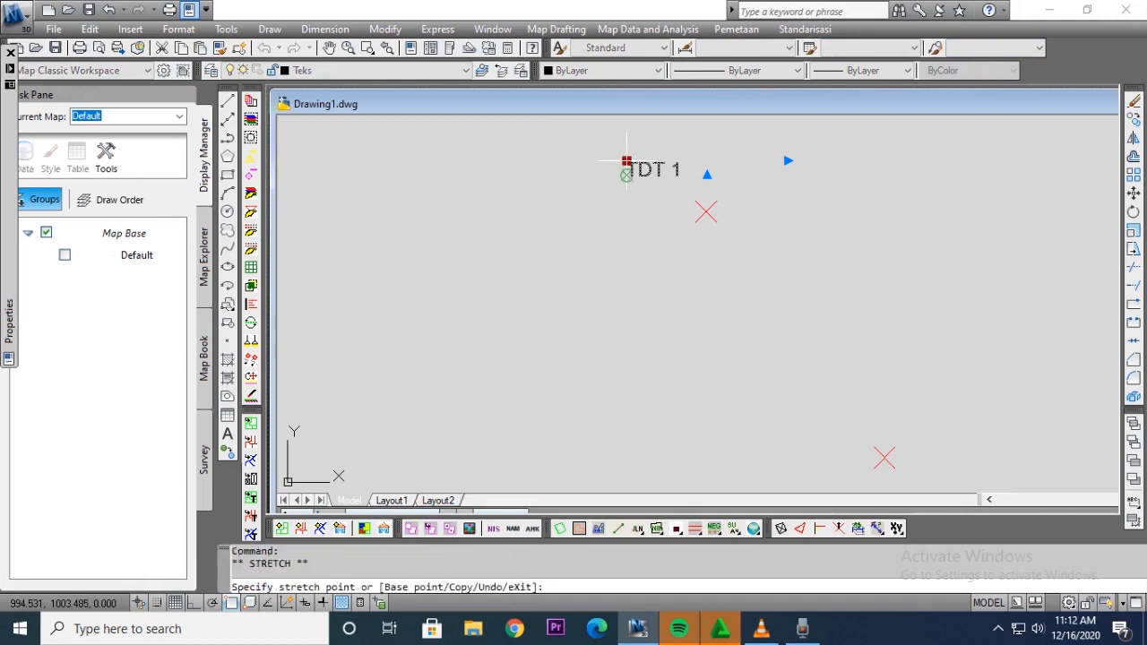
{"action": "left_click", "coordinate": [622, 195]}
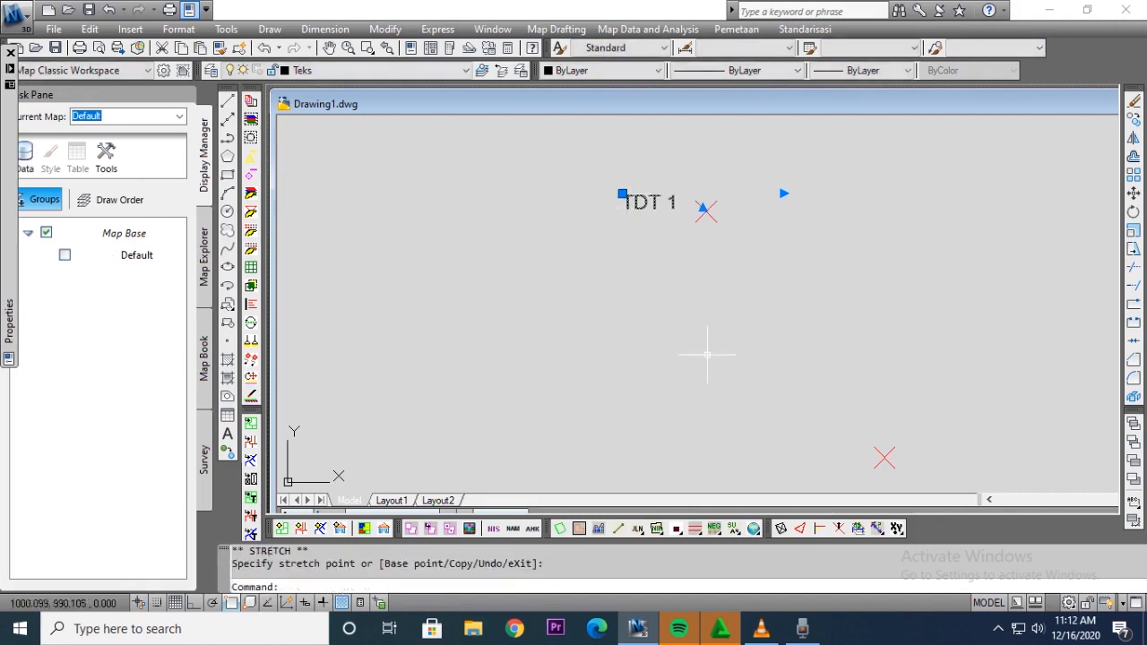
Step: Copy the "TDT 1" label beside the lower control point and change the copy's text to "TDT 2"
{"action": "key", "text": "ctrl+c"}
{"action": "key", "text": "ctrl+v"}
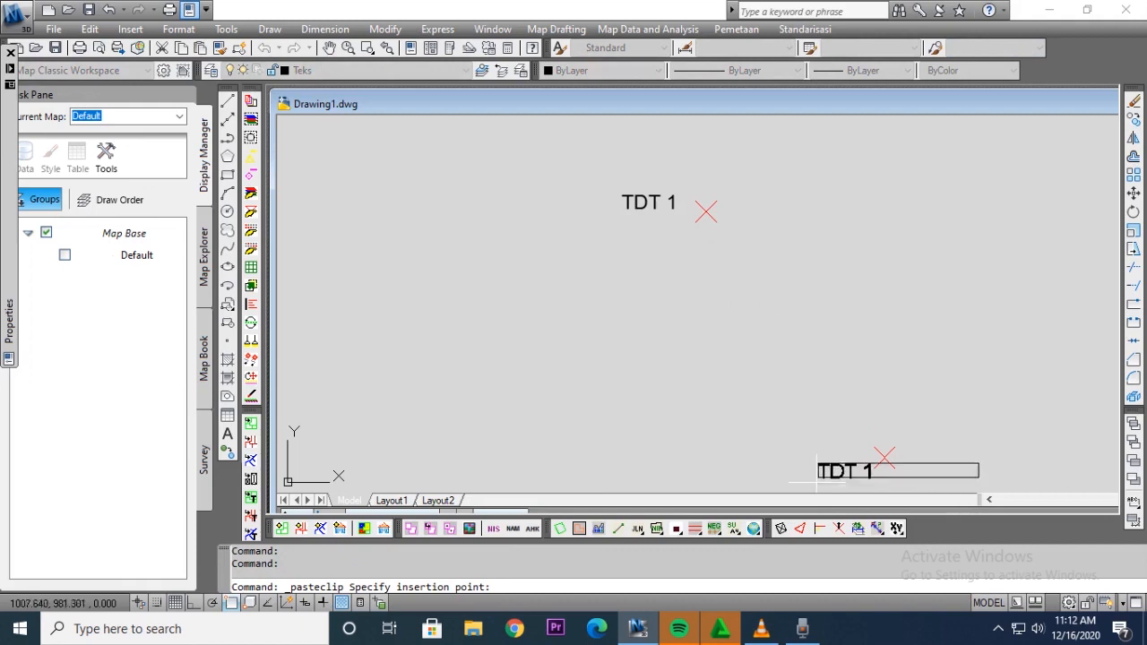
{"action": "left_click", "coordinate": [809, 488]}
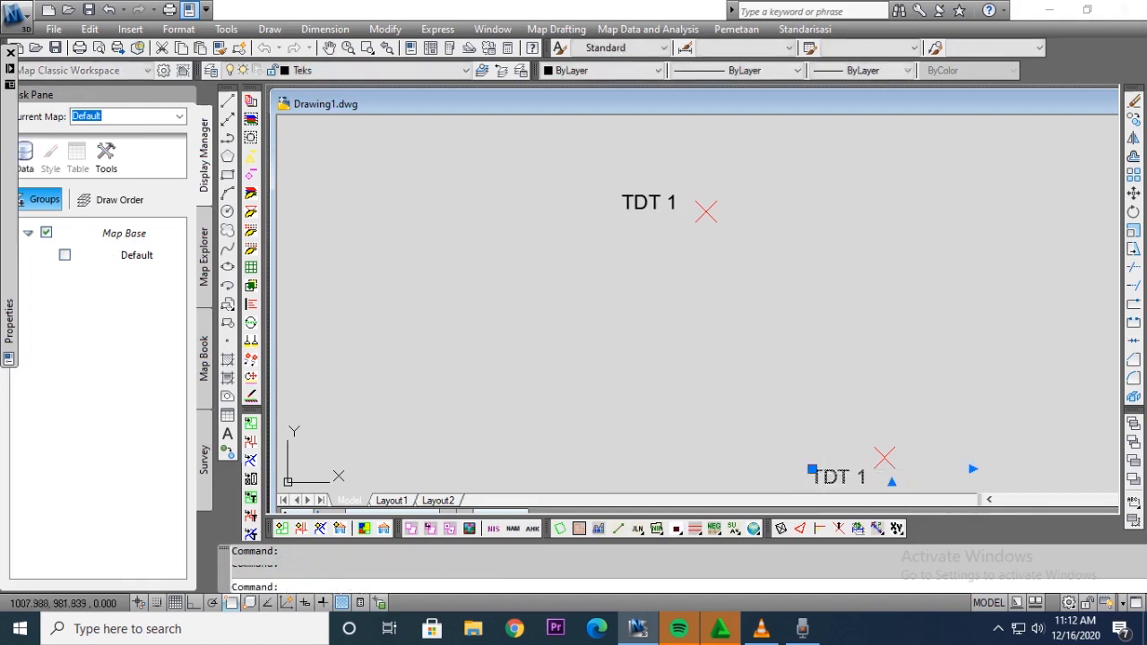
{"action": "double_click", "coordinate": [838, 477]}
{"action": "double_click", "coordinate": [860, 477]}
{"action": "type", "text": "2"}
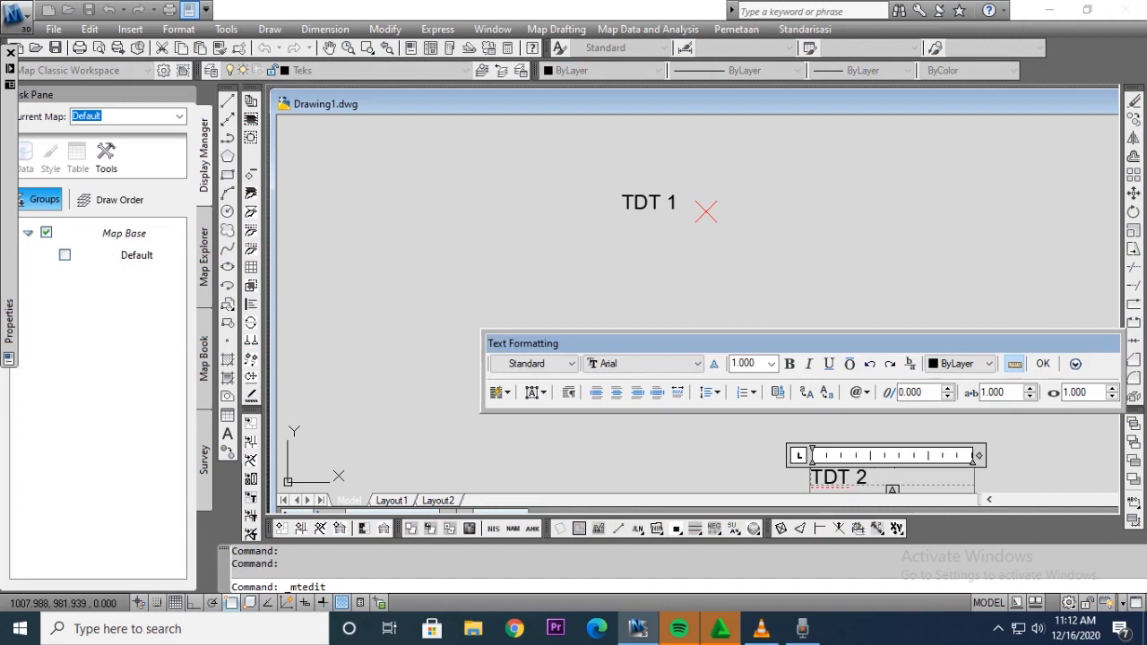
{"action": "left_click", "coordinate": [1044, 363]}
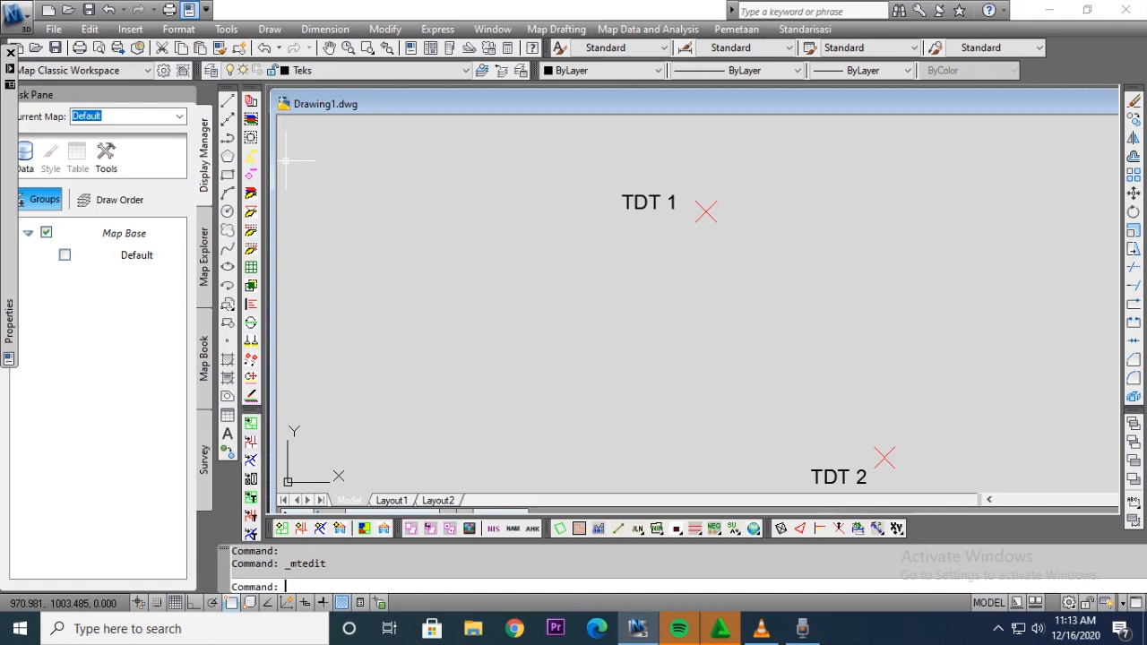
Step: Draw a circle of radius 1.2 centred on control point TDT 1
{"action": "type", "text": "c"}
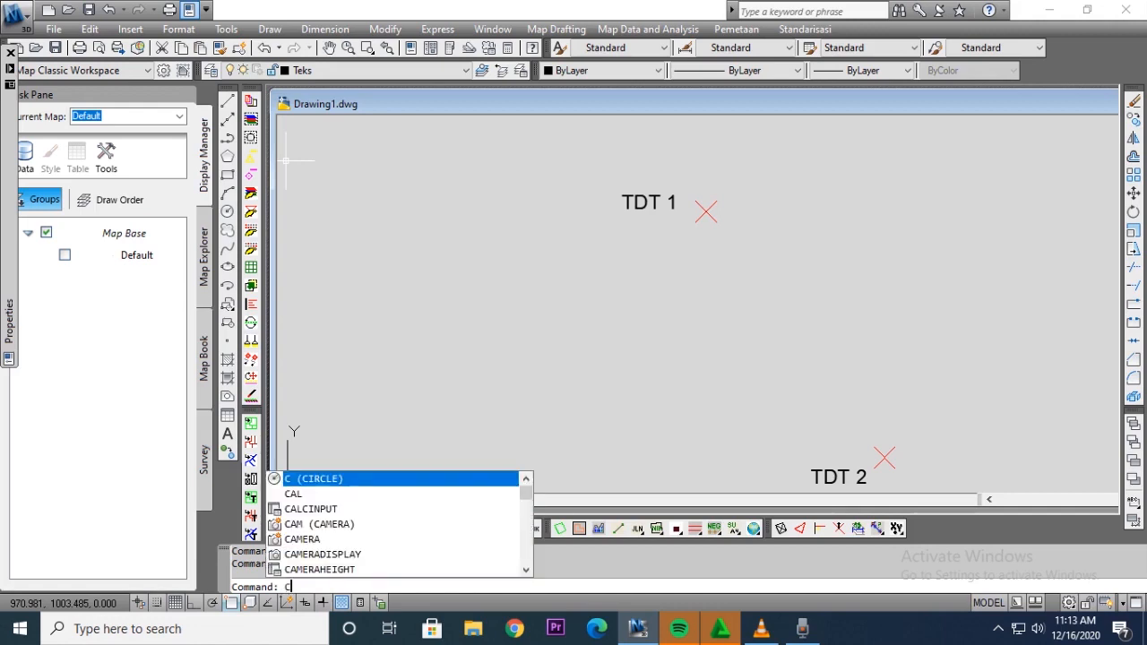
{"action": "key", "text": "Return"}
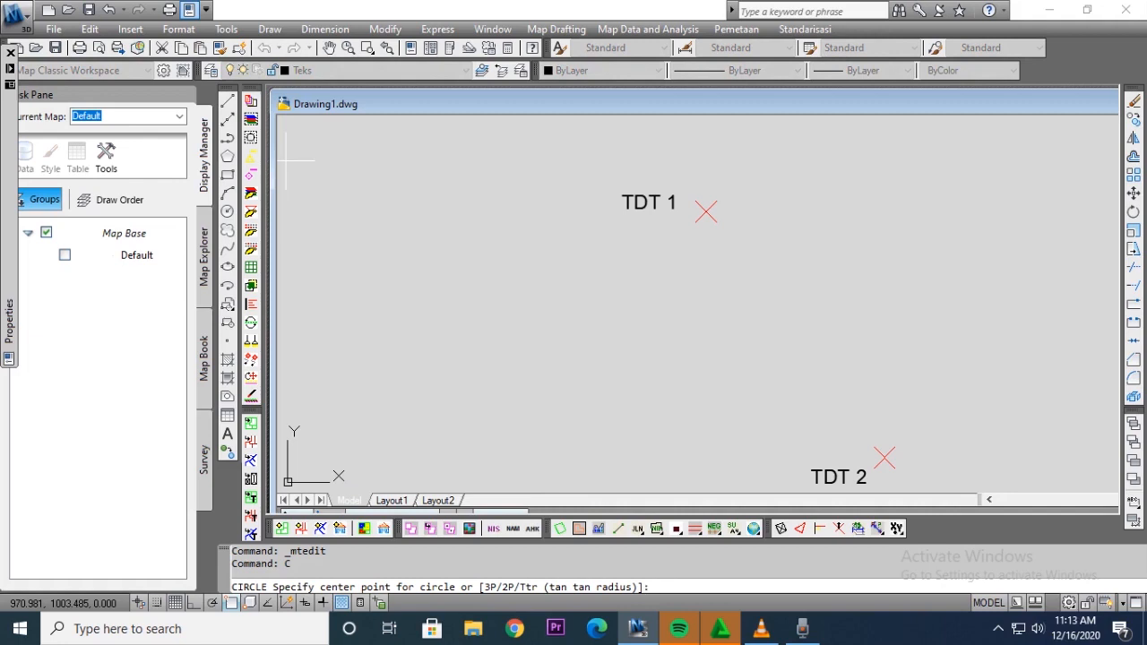
{"action": "left_click", "coordinate": [706, 211]}
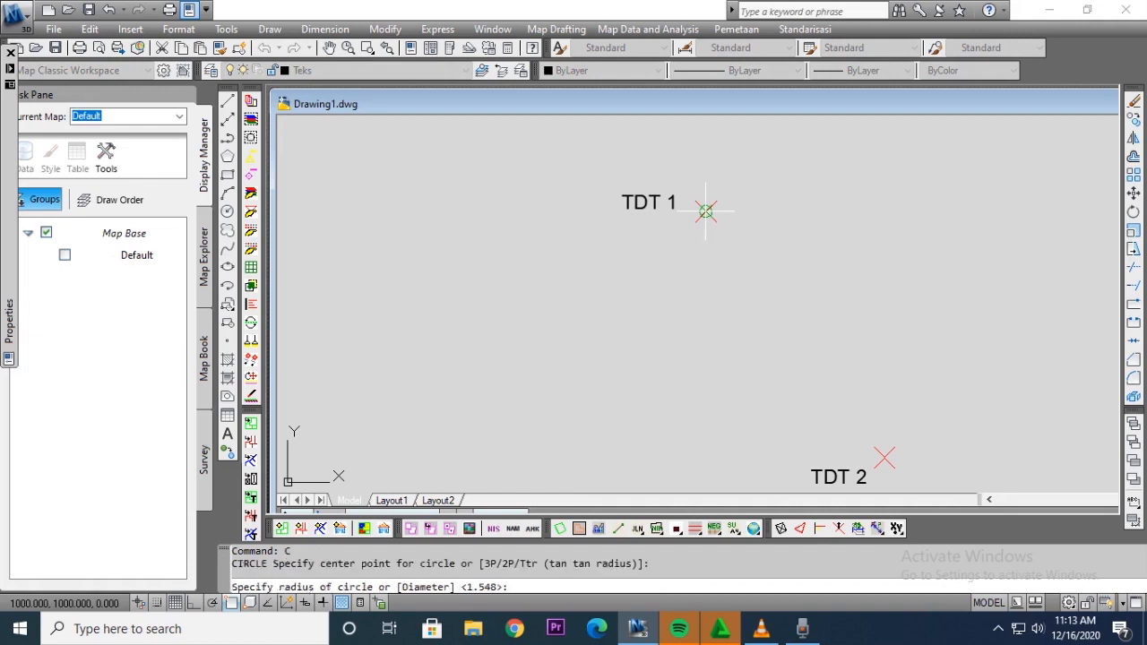
{"action": "type", "text": "1.2"}
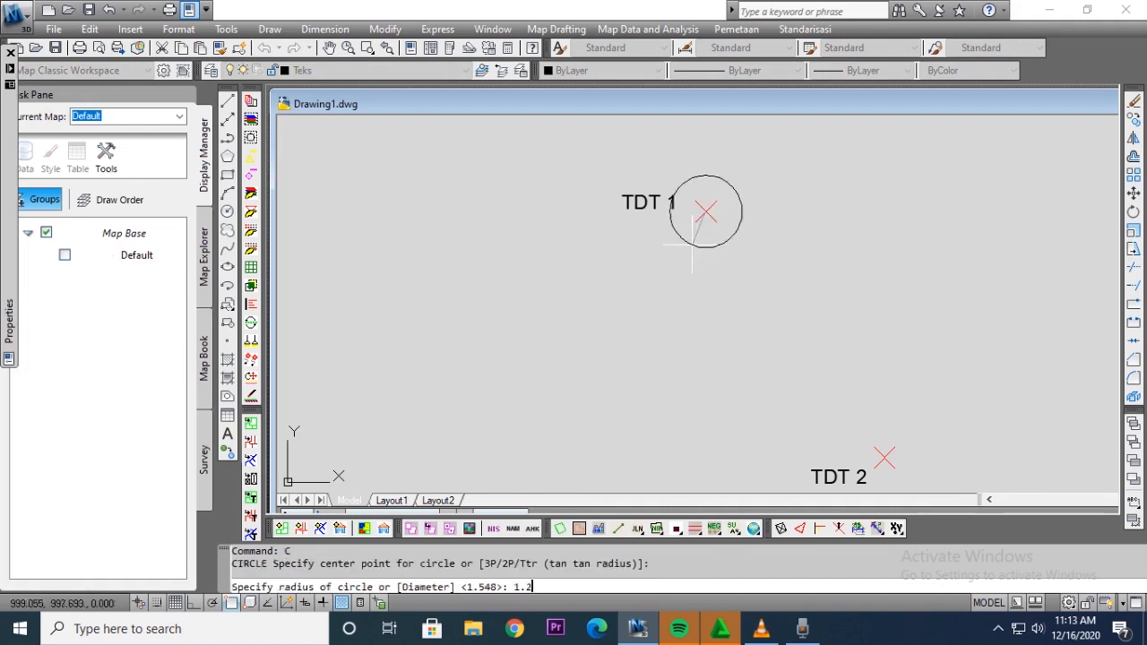
{"action": "key", "text": "Return"}
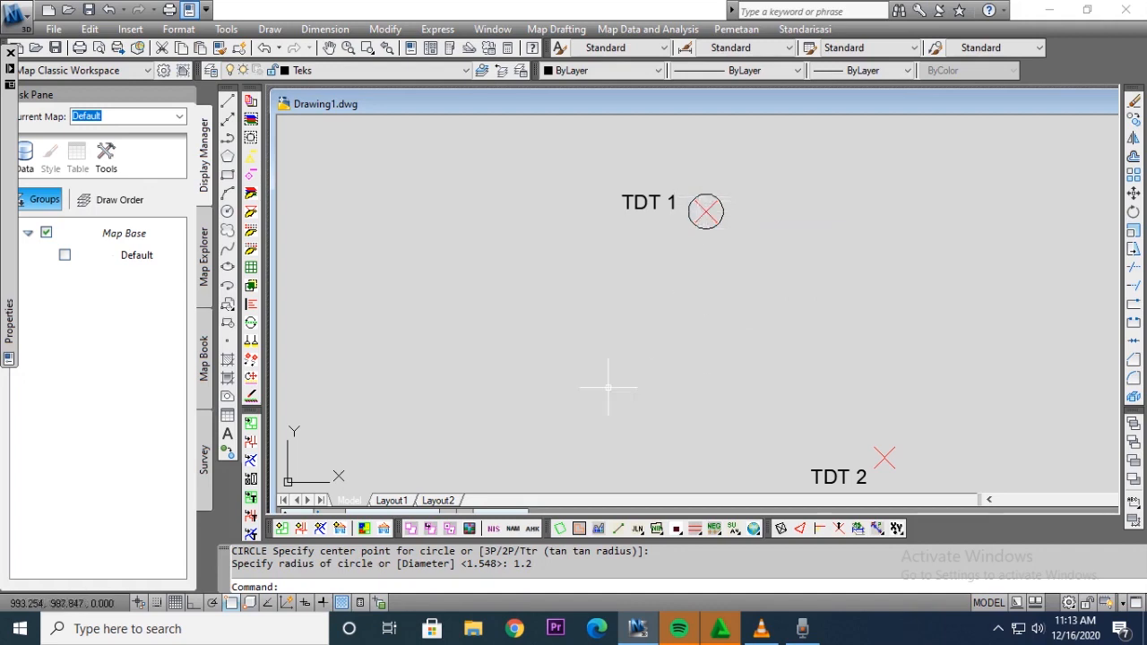
Step: Draw a circle of radius 21.262 centred on control point TDT 2
{"action": "type", "text": "C"}
{"action": "key", "text": "Return"}
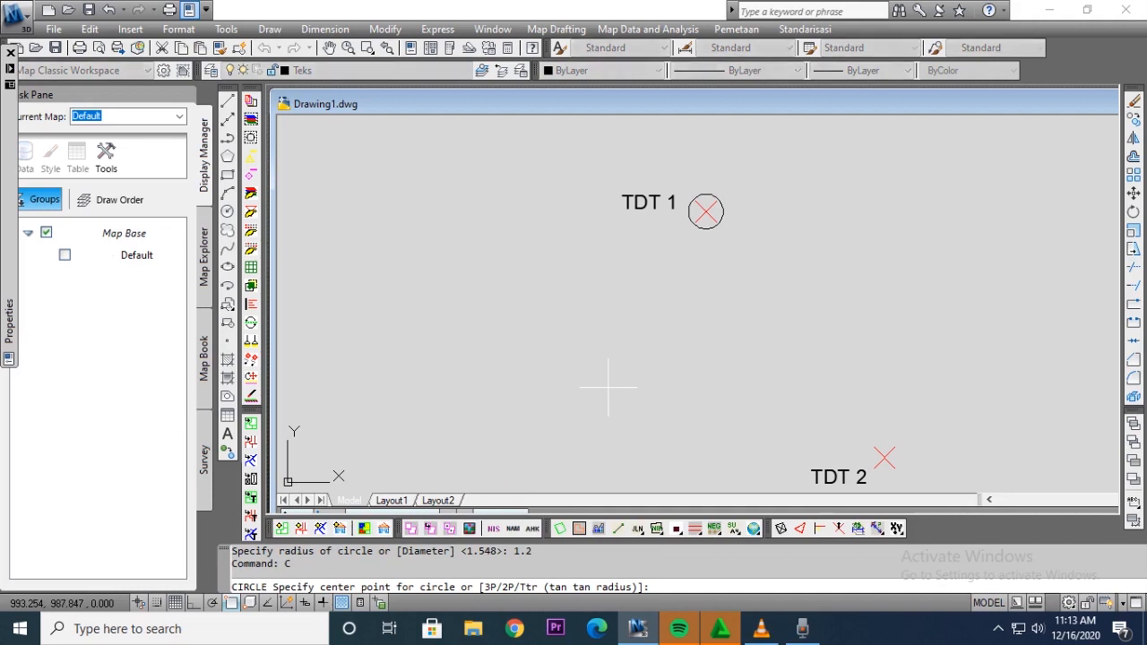
{"action": "left_click", "coordinate": [885, 458]}
{"action": "type", "text": "21.262"}
{"action": "key", "text": "Return"}
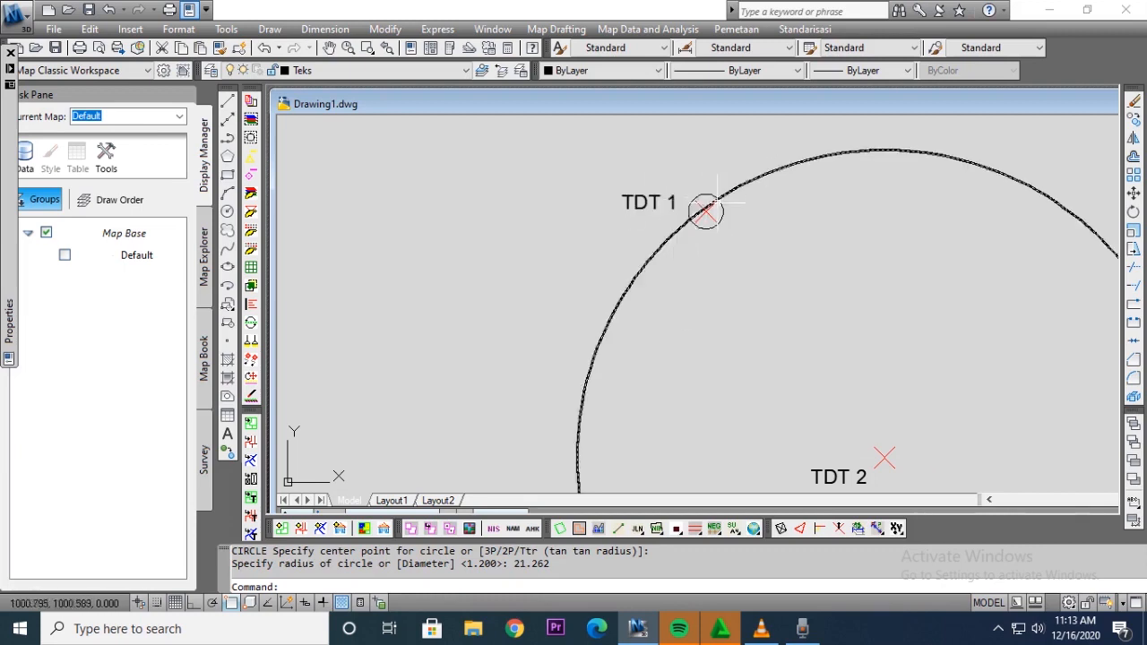
Step: Place a point at the upper-right intersection of the two circles near TDT 1
{"action": "scroll", "coordinate": [690, 219], "scroll_direction": "up", "scroll_amount": 5}
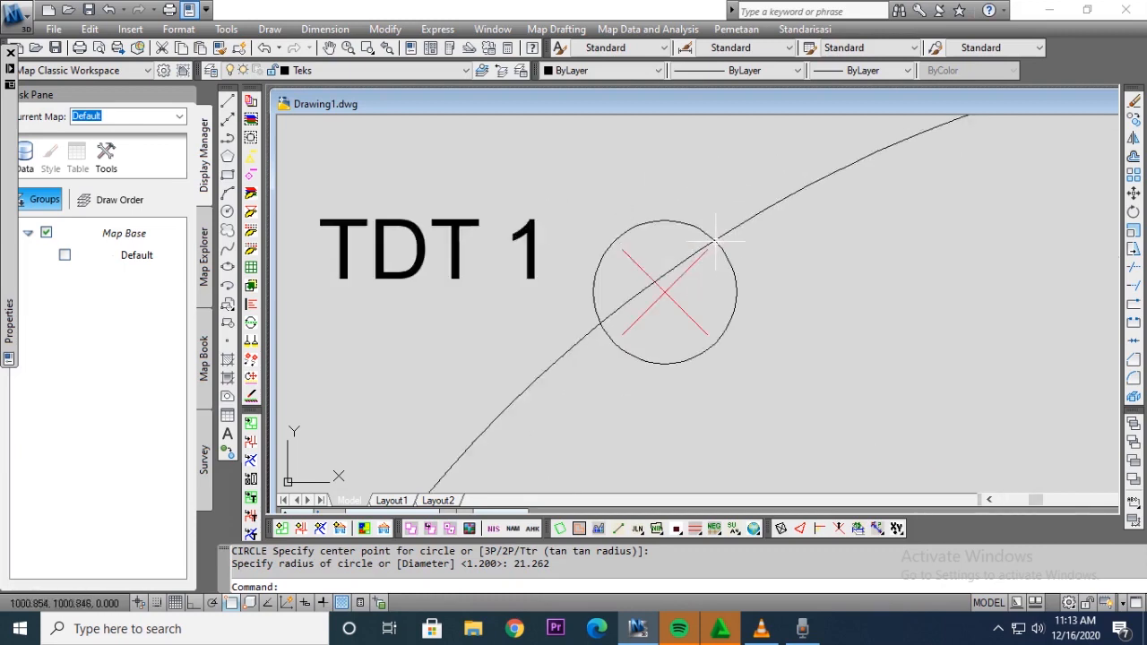
{"action": "type", "text": "PO"}
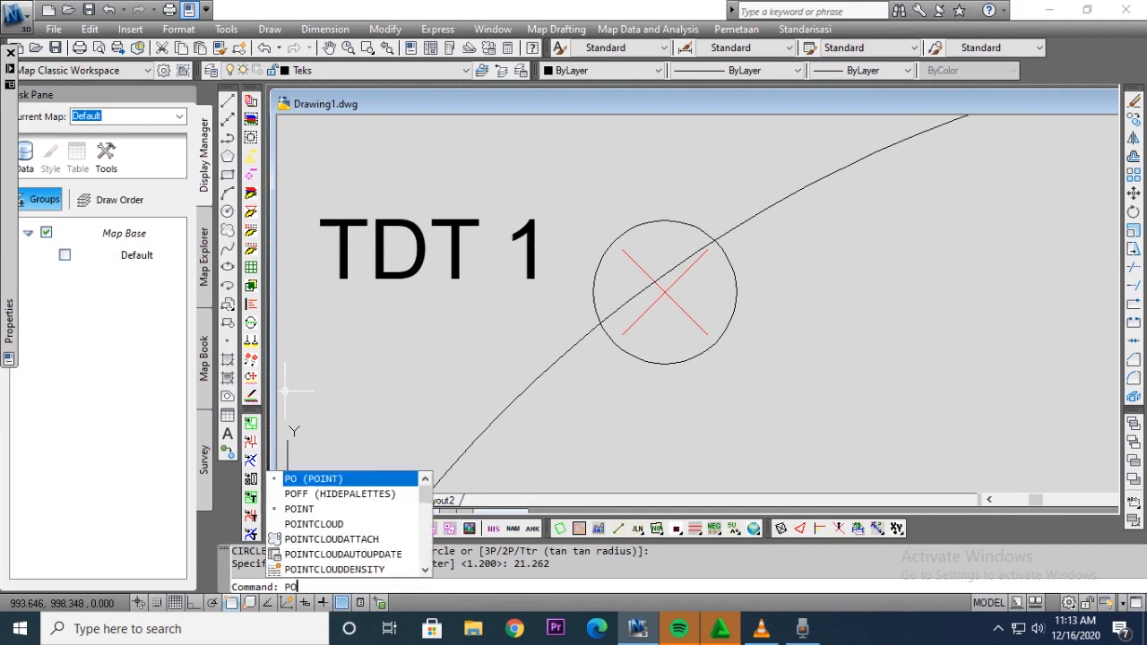
{"action": "key", "text": "Return"}
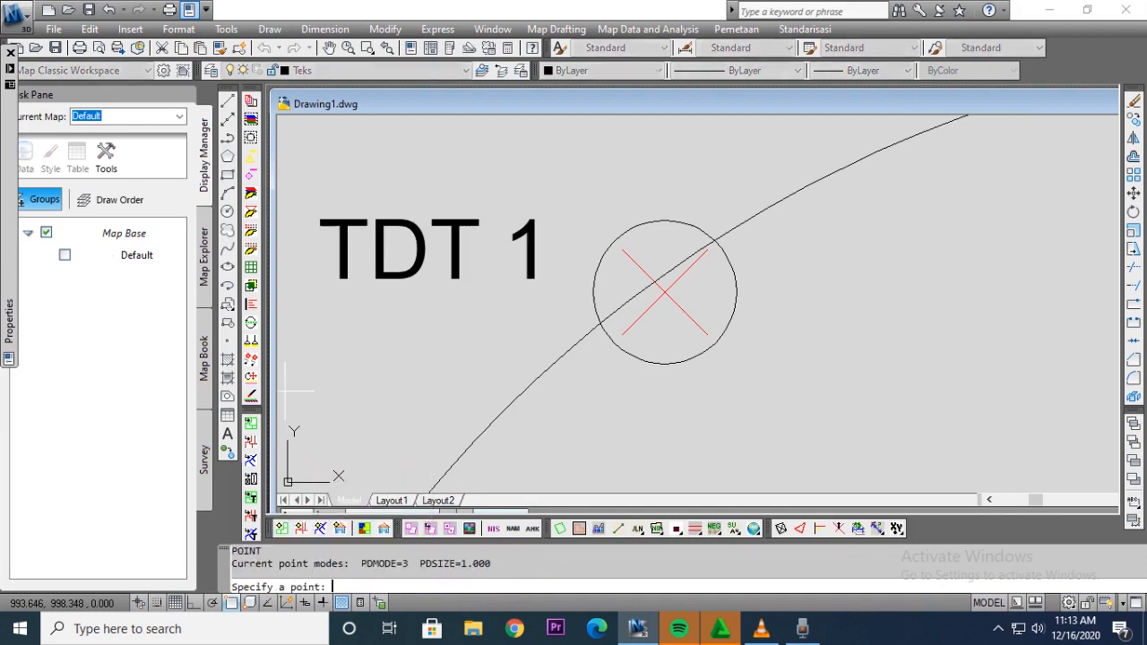
{"action": "left_click", "coordinate": [713, 241]}
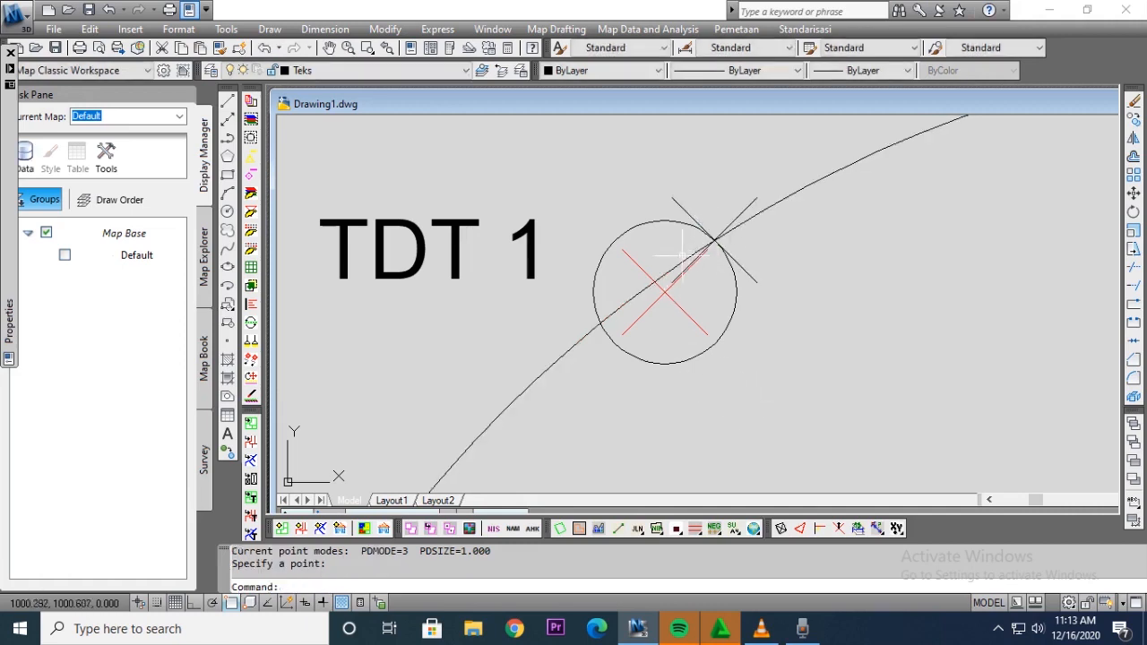
{"action": "key", "text": "Escape"}
Step: Delete both construction circles
{"action": "left_click", "coordinate": [615, 312]}
{"action": "left_click", "coordinate": [580, 307]}
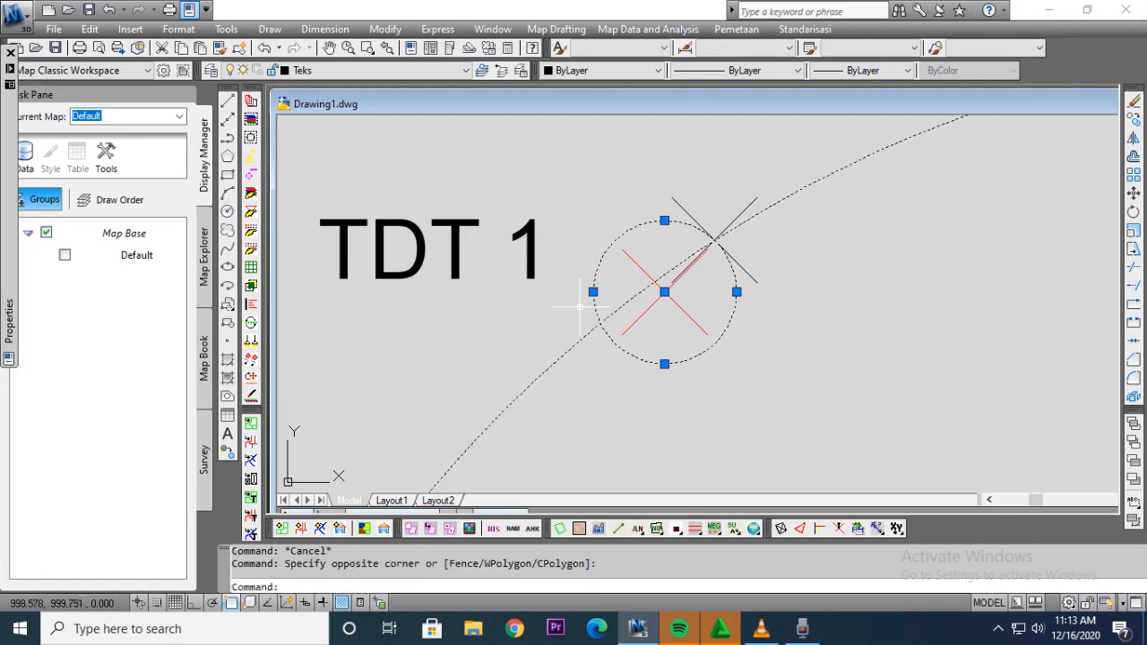
{"action": "key", "text": "Delete"}
Step: Assign the new intersection point beside TDT 1 to the Jalan layer, then close its properties and deselect it
{"action": "left_click", "coordinate": [715, 240]}
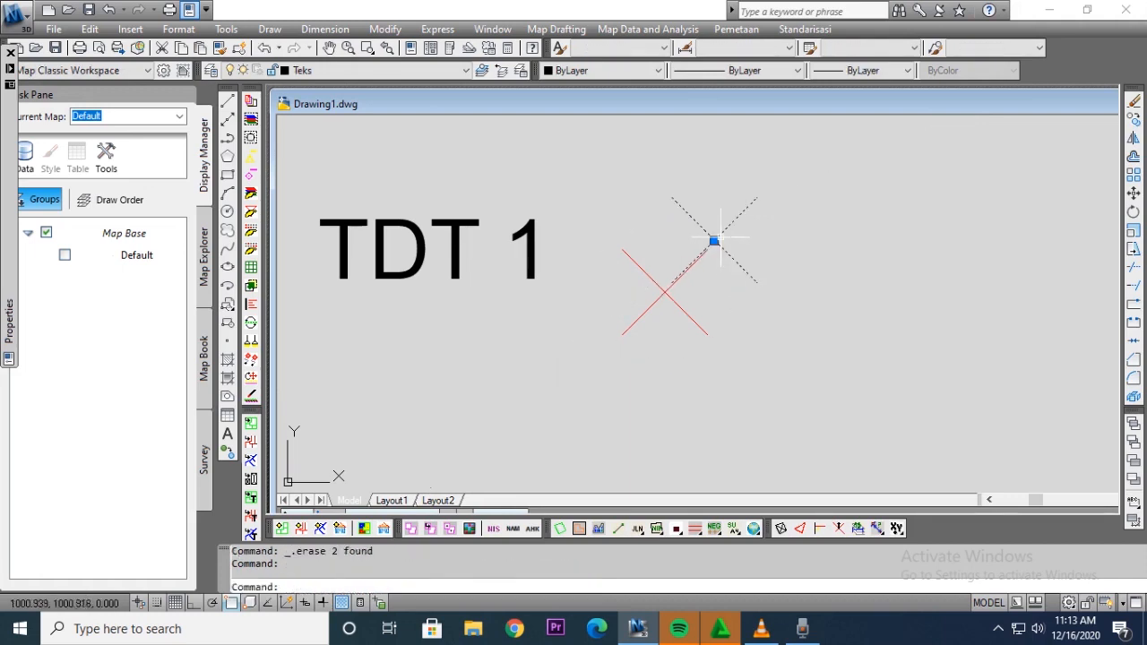
{"action": "right_click", "coordinate": [714, 240]}
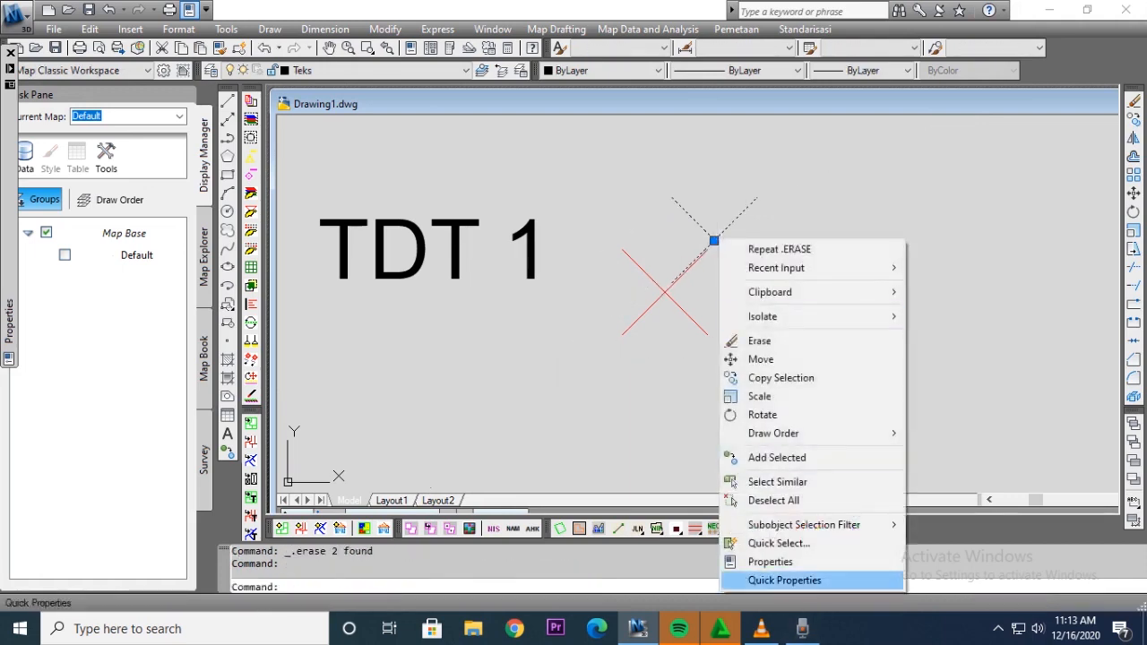
{"action": "left_click", "coordinate": [771, 561]}
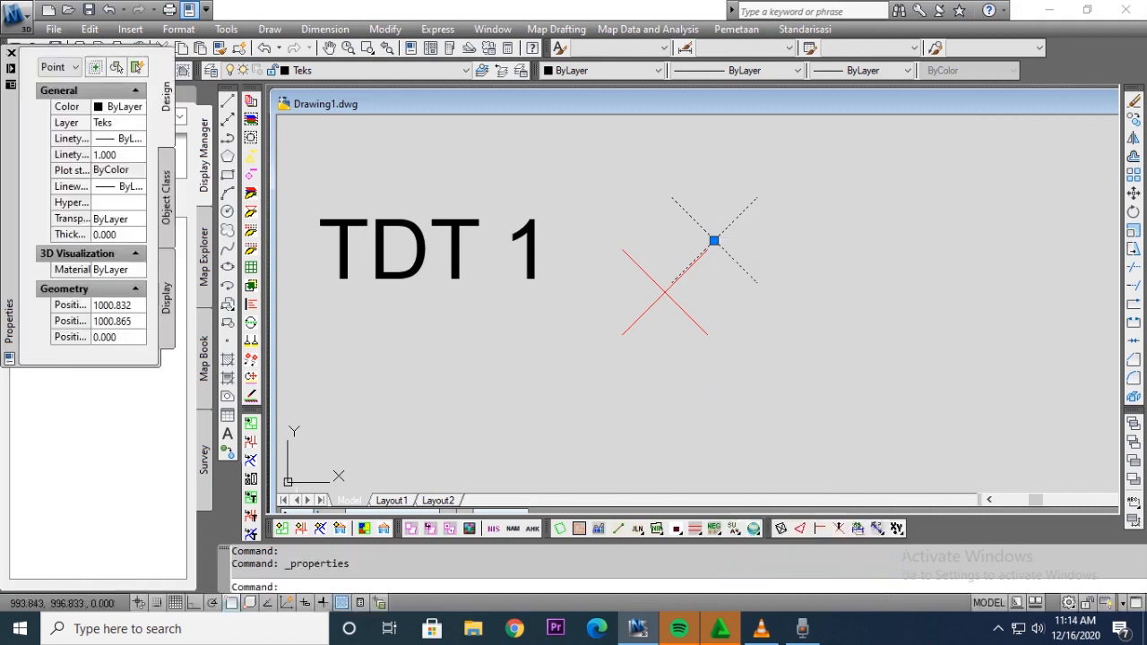
{"action": "left_click", "coordinate": [120, 123]}
{"action": "left_click", "coordinate": [140, 123]}
{"action": "left_click", "coordinate": [106, 185]}
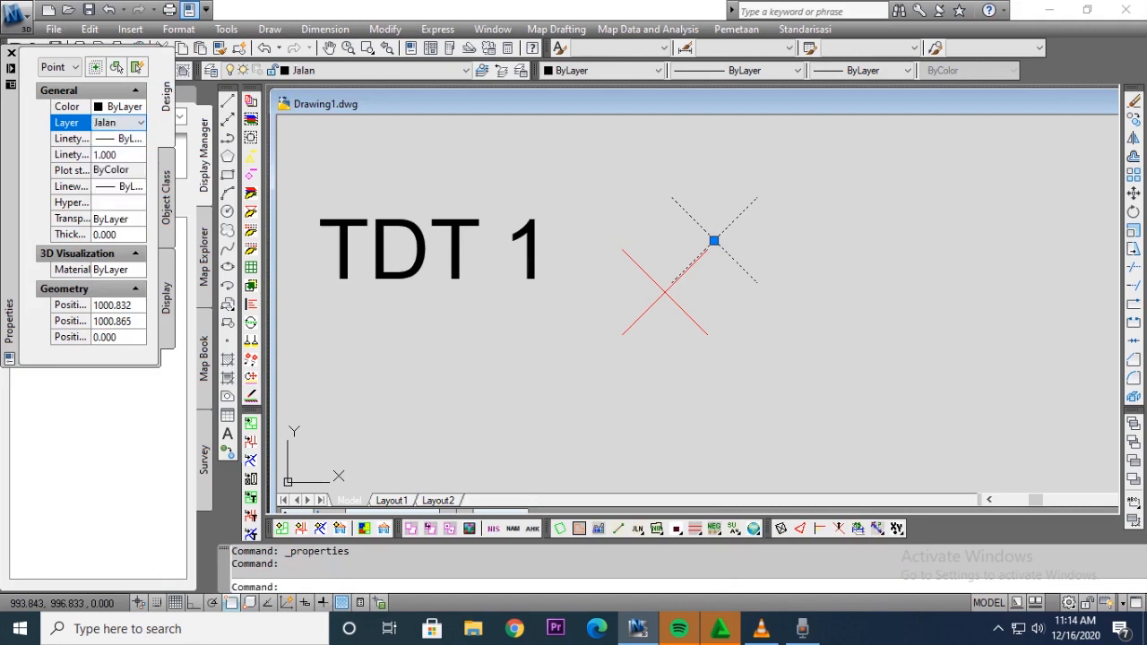
{"action": "left_click", "coordinate": [12, 54]}
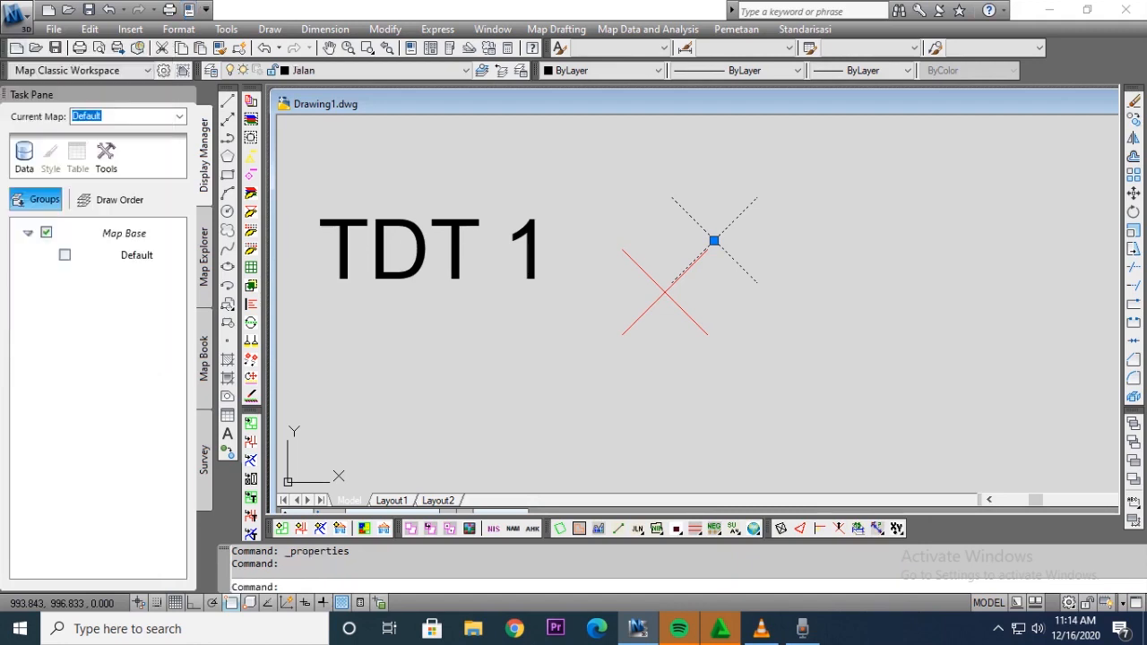
{"action": "key", "text": "Escape"}
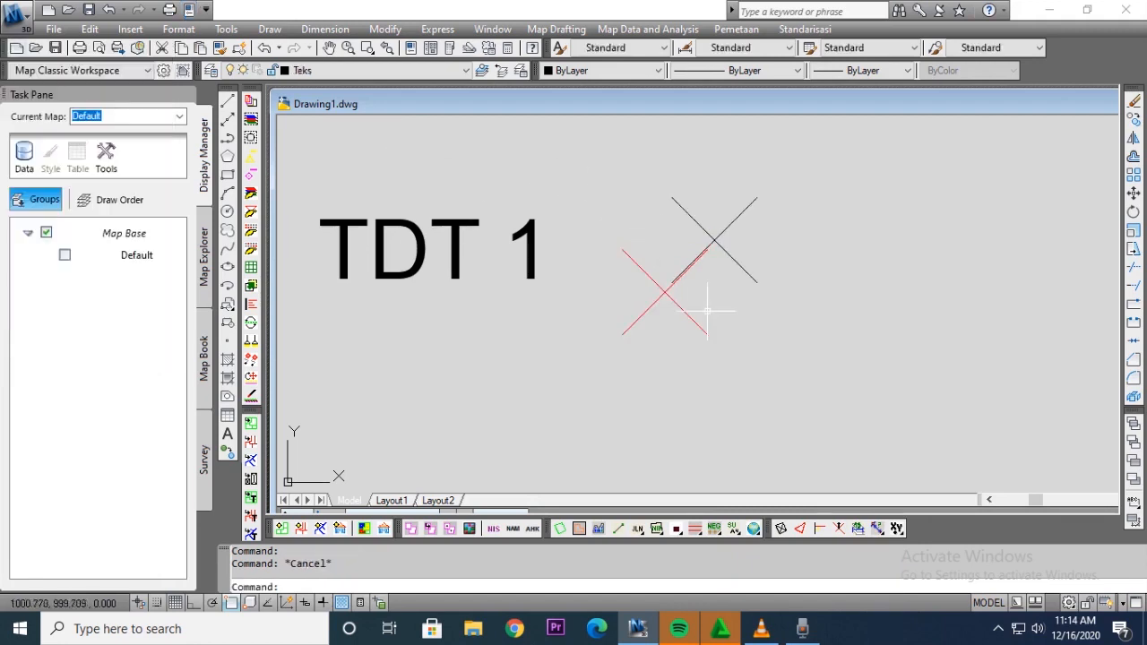
{"action": "mouse_move", "coordinate": [712, 236]}
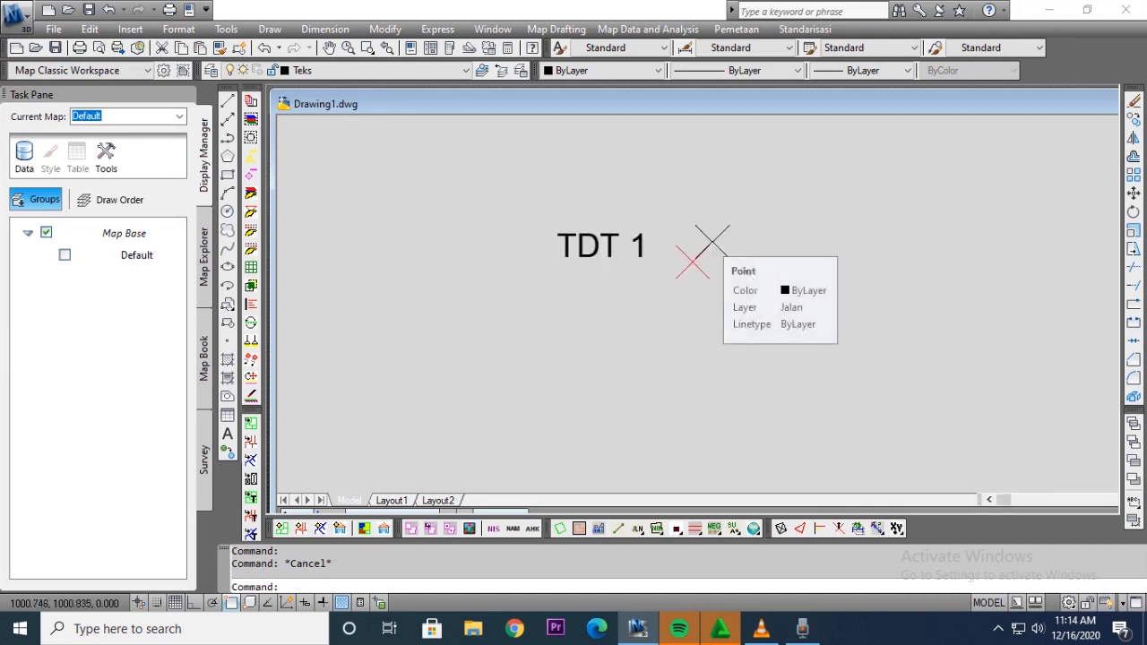
{"action": "scroll", "coordinate": [713, 237], "scroll_direction": "down", "scroll_amount": 8}
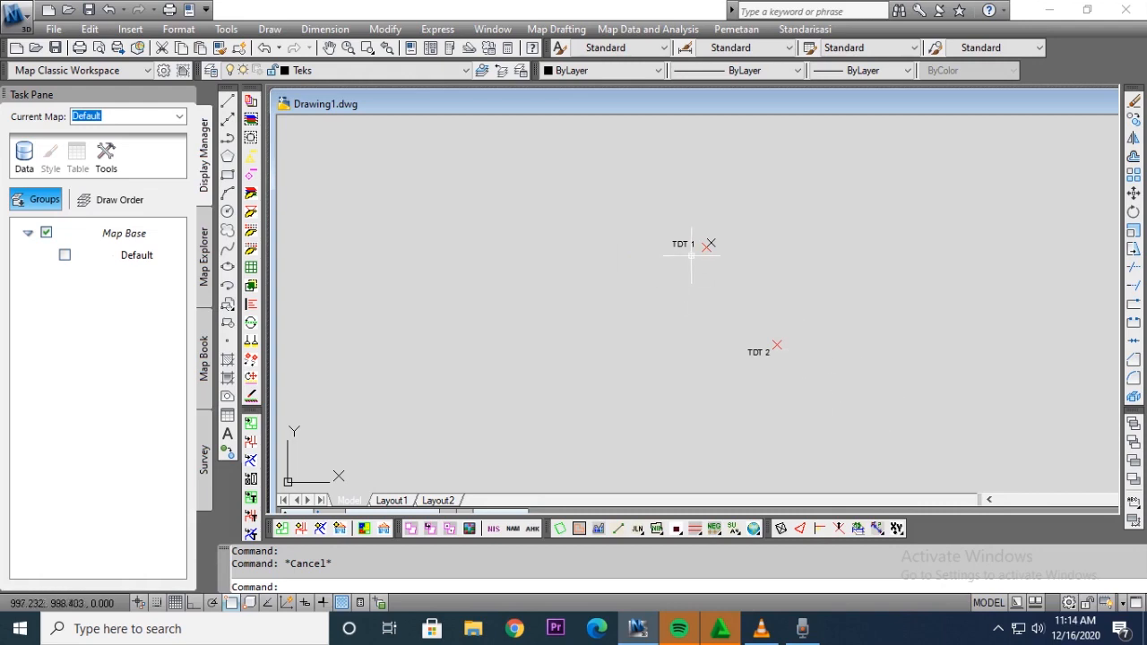
{"action": "scroll", "coordinate": [715, 235], "scroll_direction": "up", "scroll_amount": 5}
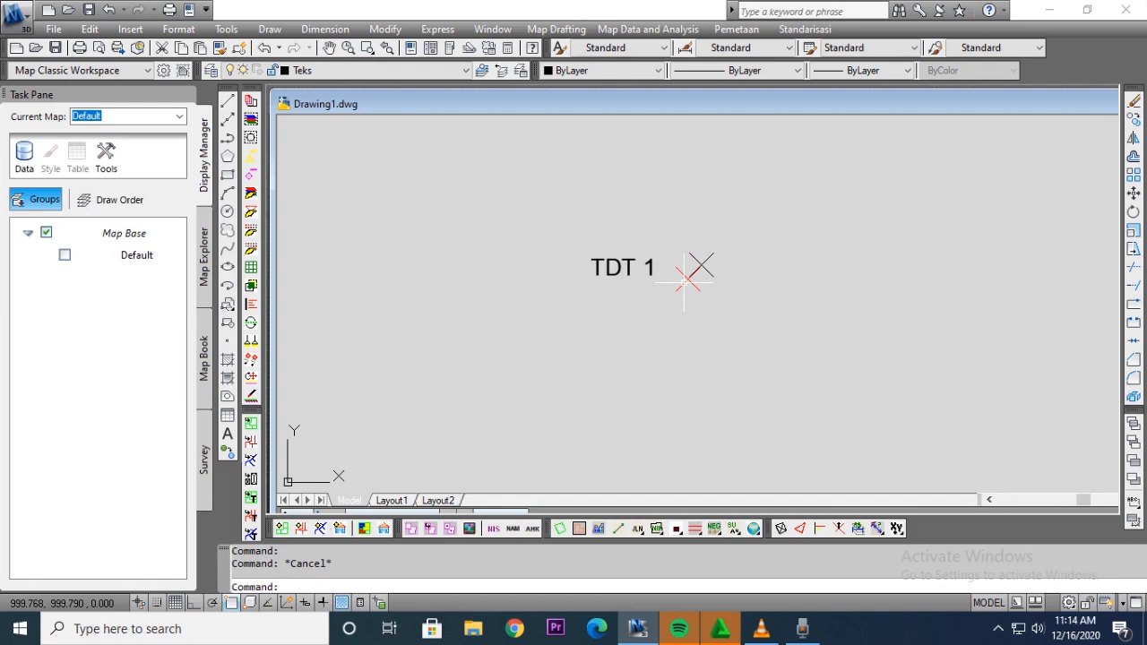
Step: Draw a circle of radius 21.031 centred on control point TDT 1
{"action": "scroll", "coordinate": [709, 318], "scroll_direction": "down", "scroll_amount": 2}
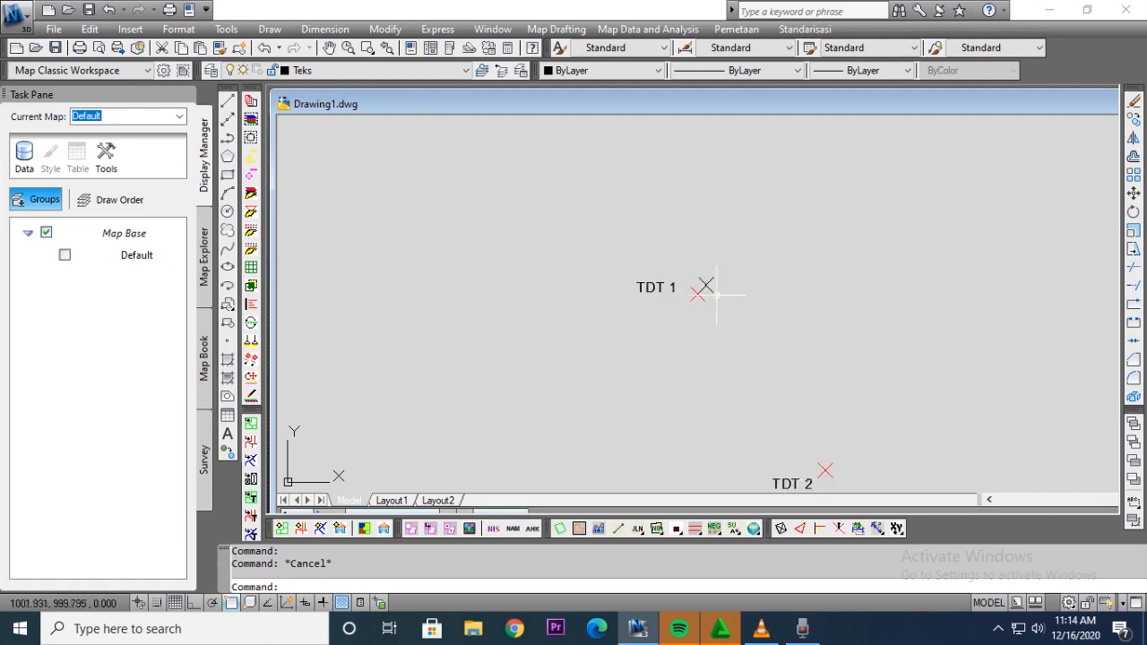
{"action": "scroll", "coordinate": [705, 286], "scroll_direction": "up", "scroll_amount": 8}
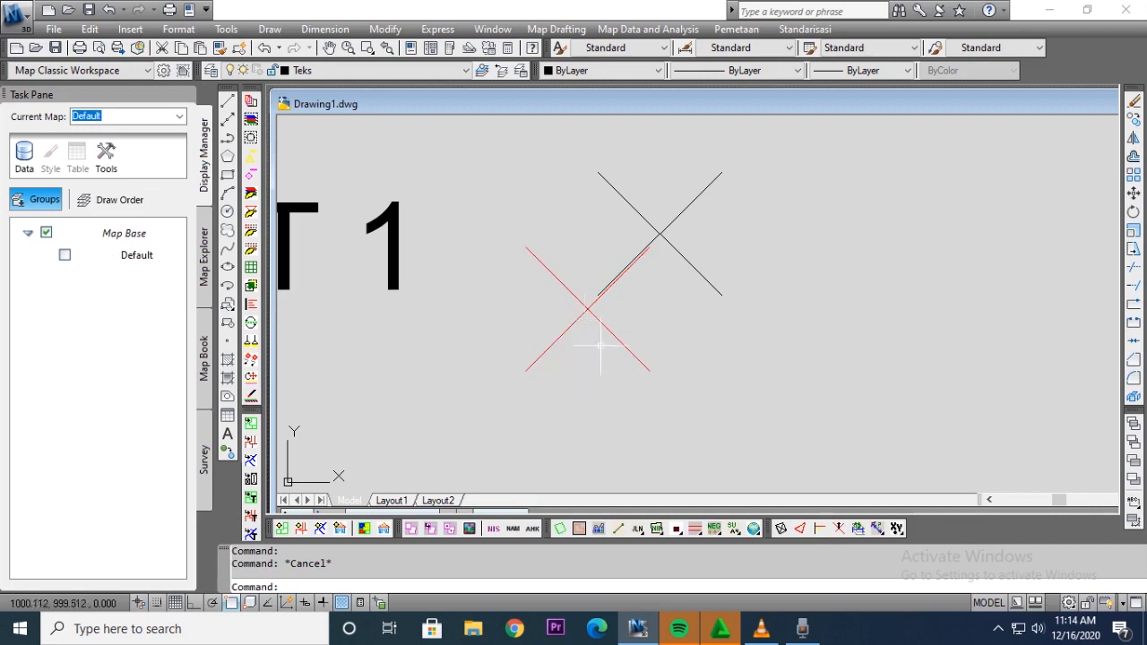
{"action": "scroll", "coordinate": [613, 309], "scroll_direction": "down", "scroll_amount": 10}
{"action": "scroll", "coordinate": [721, 478], "scroll_direction": "up", "scroll_amount": 3}
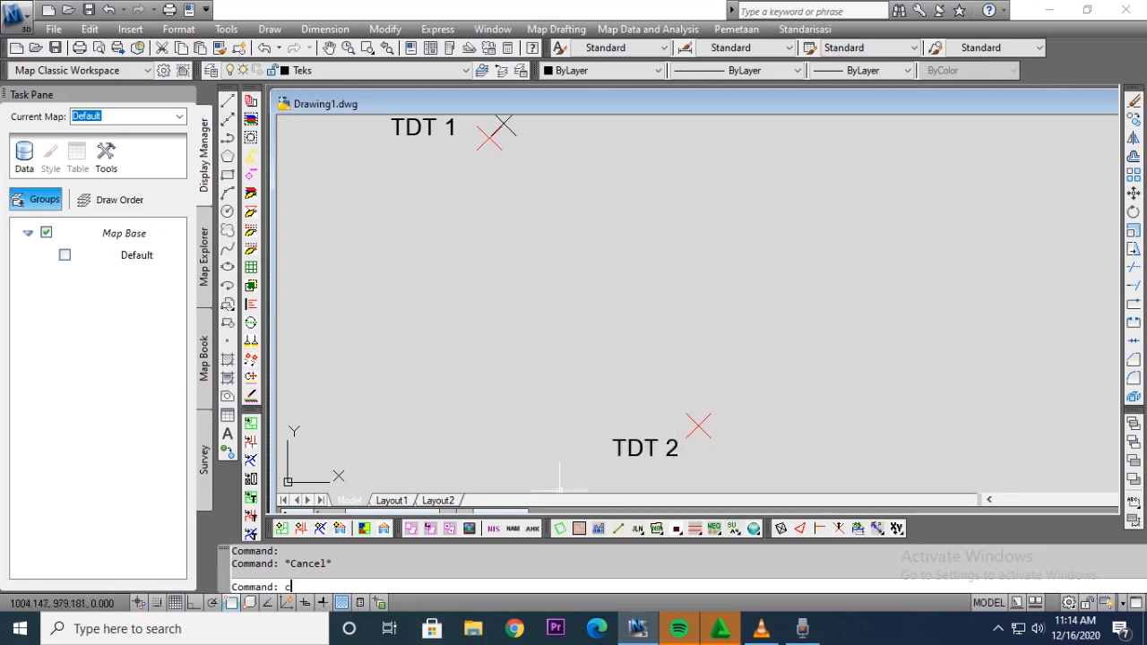
{"action": "key", "text": "Return"}
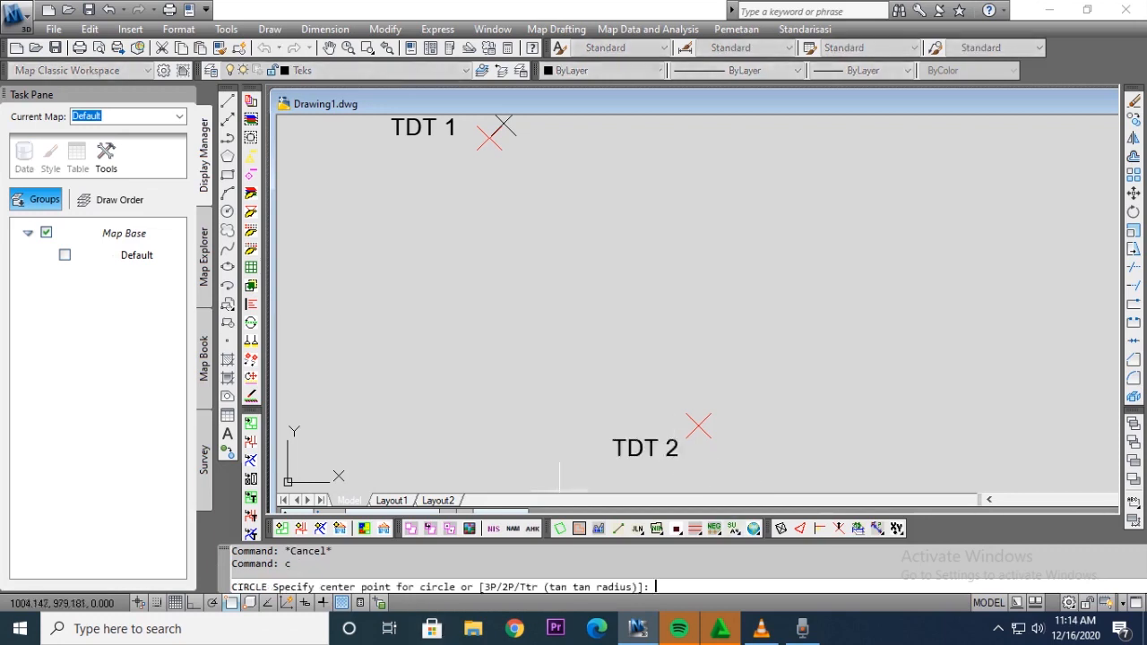
{"action": "left_click", "coordinate": [490, 137]}
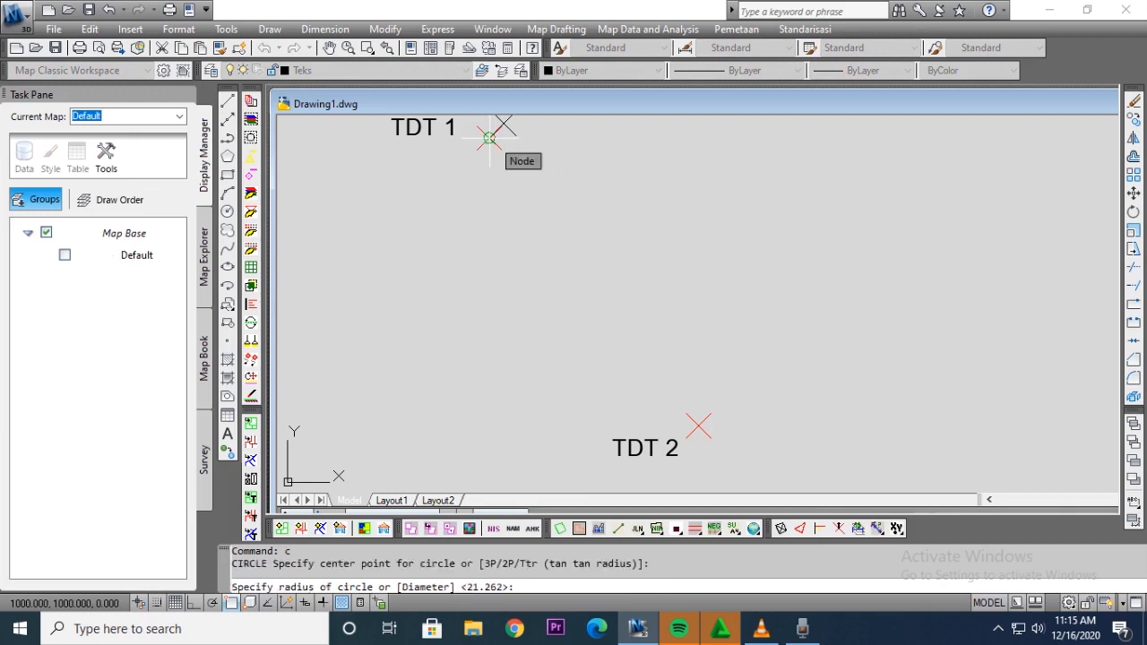
{"action": "type", "text": "21.031"}
{"action": "key", "text": "Return"}
Step: Draw a circle of radius 1.548 centred on control point TDT 2
{"action": "key", "text": "Return"}
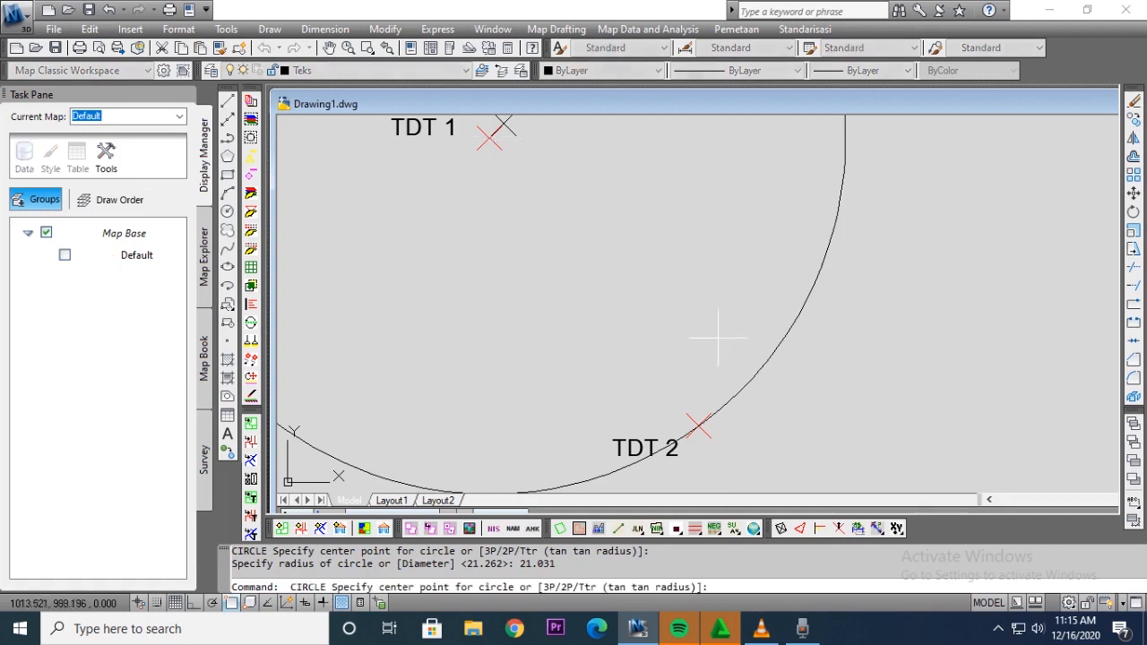
{"action": "left_click", "coordinate": [698, 426]}
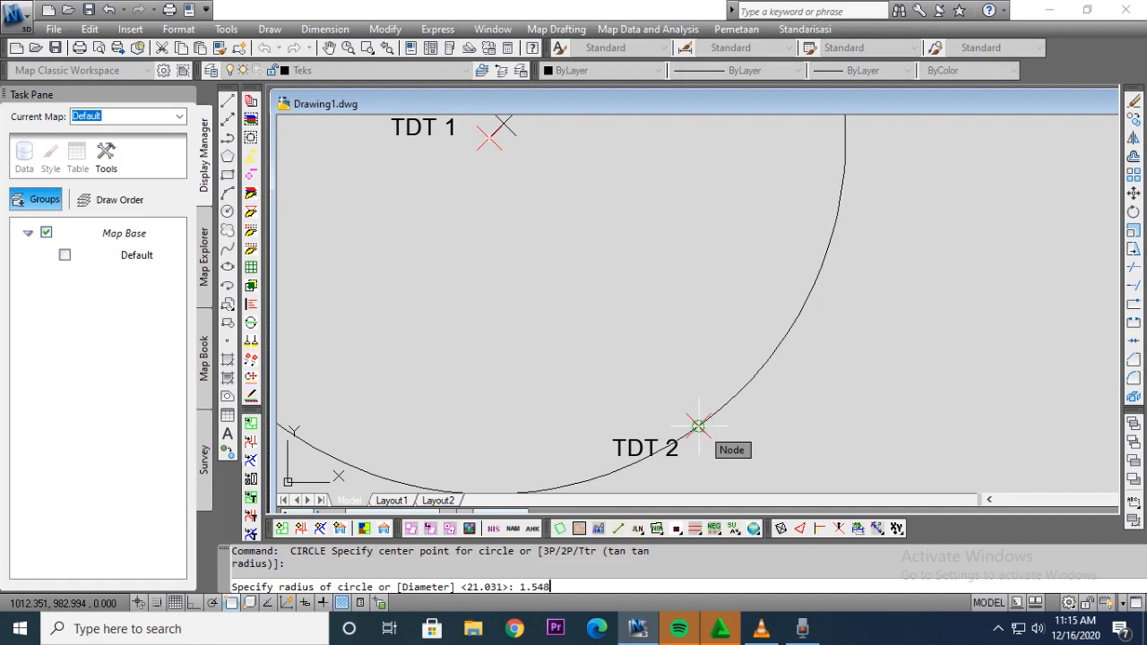
{"action": "type", "text": "1.548"}
{"action": "key", "text": "Return"}
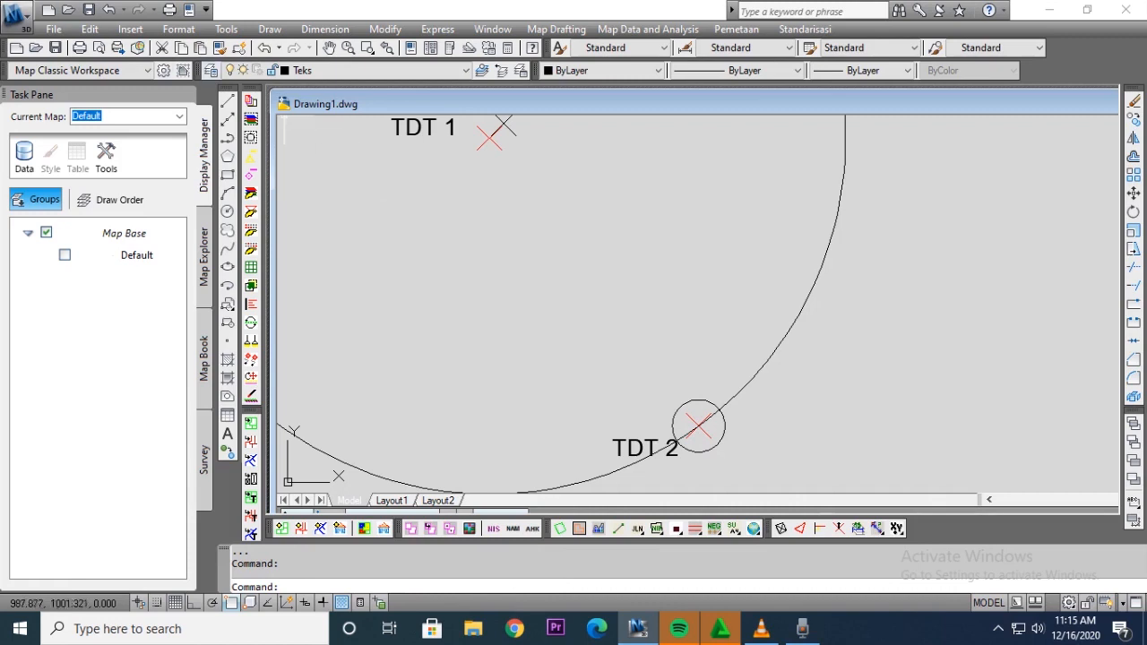
Step: Make Jalan the current layer and close the layer manager
{"action": "left_click", "coordinate": [210, 71]}
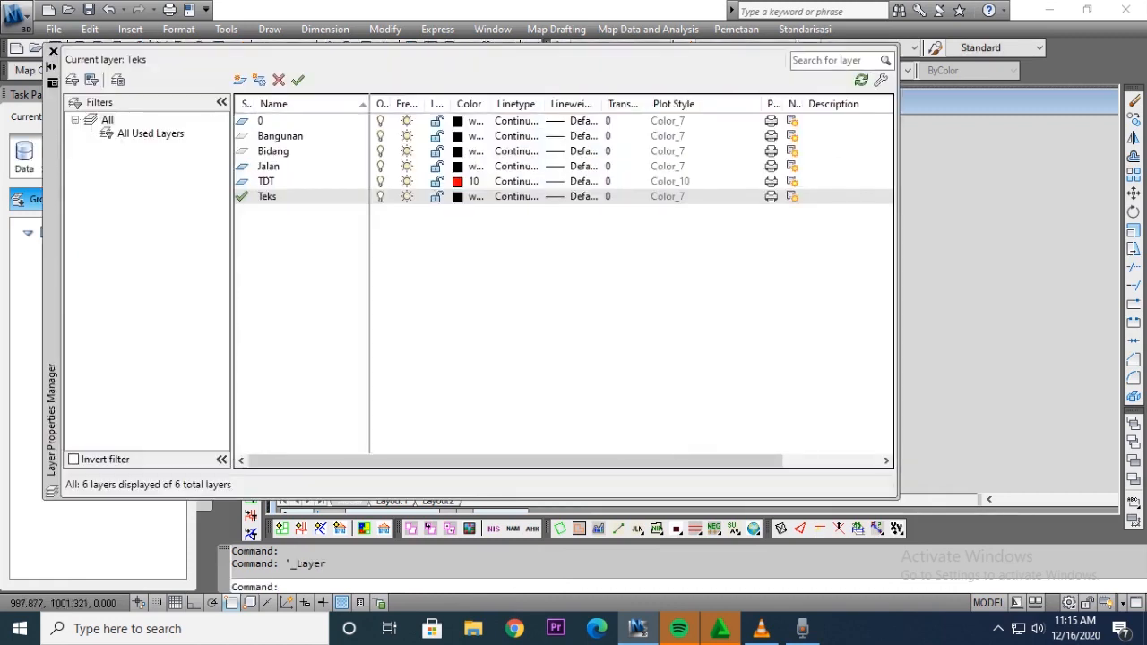
{"action": "left_click", "coordinate": [268, 167]}
{"action": "left_click", "coordinate": [297, 80]}
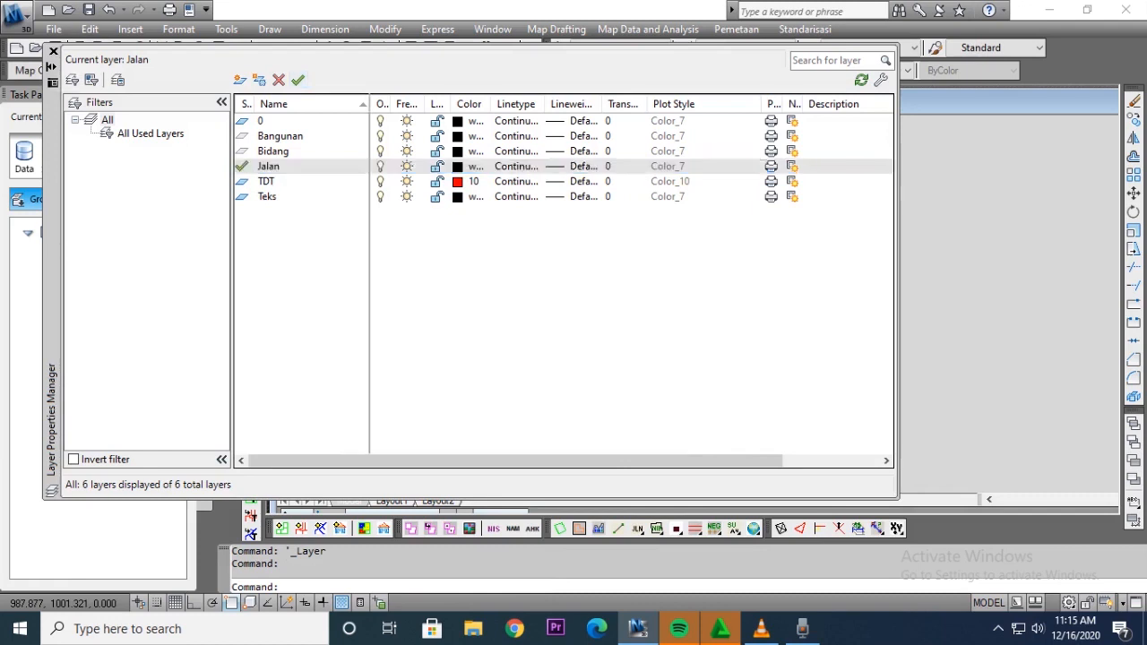
{"action": "left_click", "coordinate": [53, 52]}
Step: Place a point at the upper-right intersection of the two circles near TDT 2, and delete both construction circles
{"action": "type", "text": "po"}
{"action": "key", "text": "Return"}
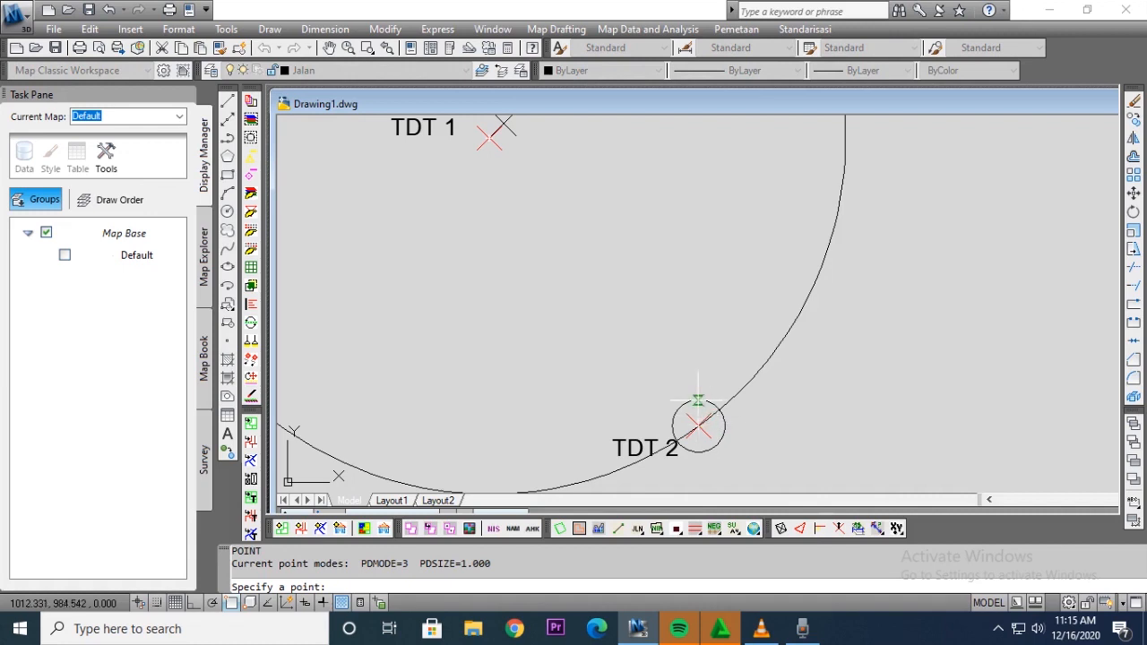
{"action": "left_click", "coordinate": [721, 409]}
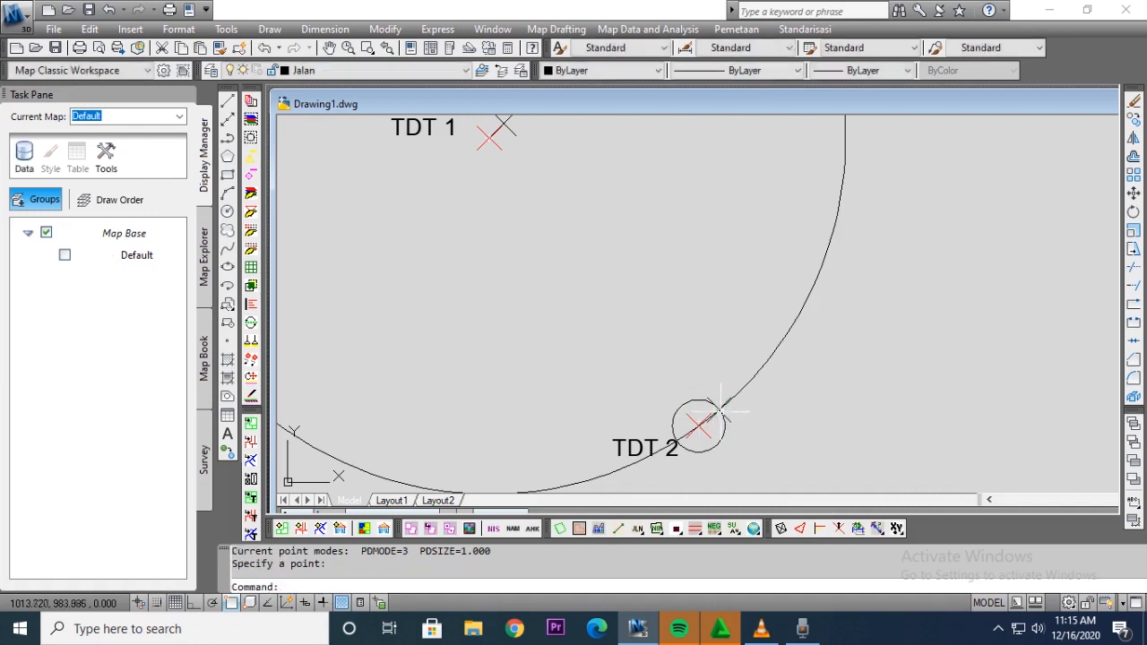
{"action": "key", "text": "Return"}
{"action": "key", "text": "Escape"}
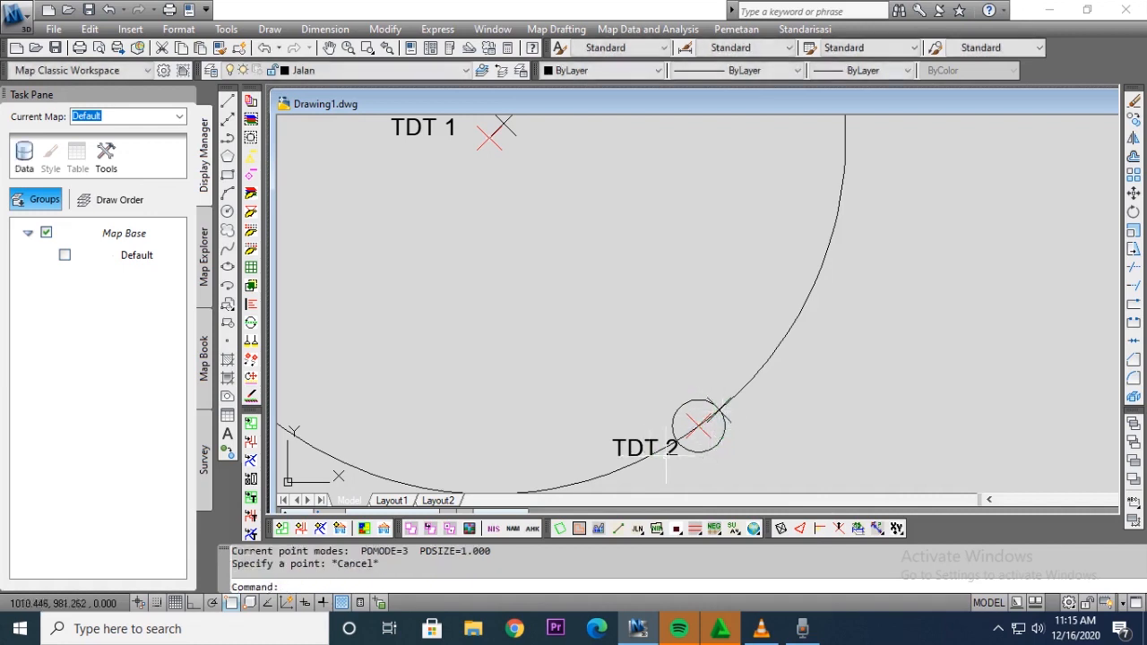
{"action": "left_click", "coordinate": [688, 451]}
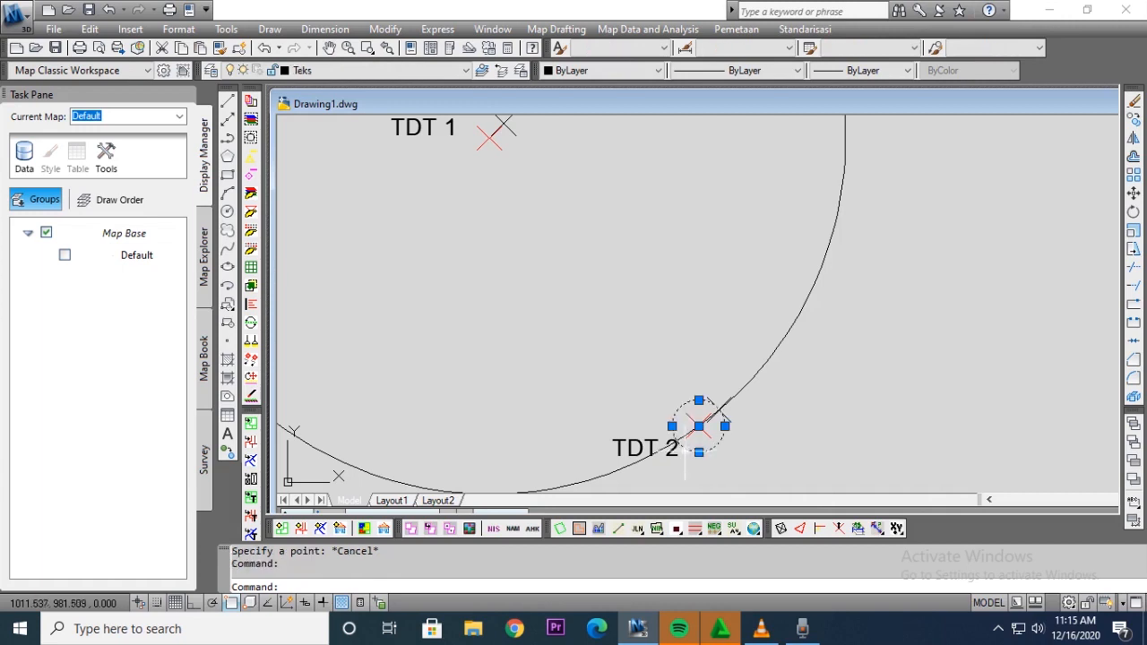
{"action": "key", "text": "Delete"}
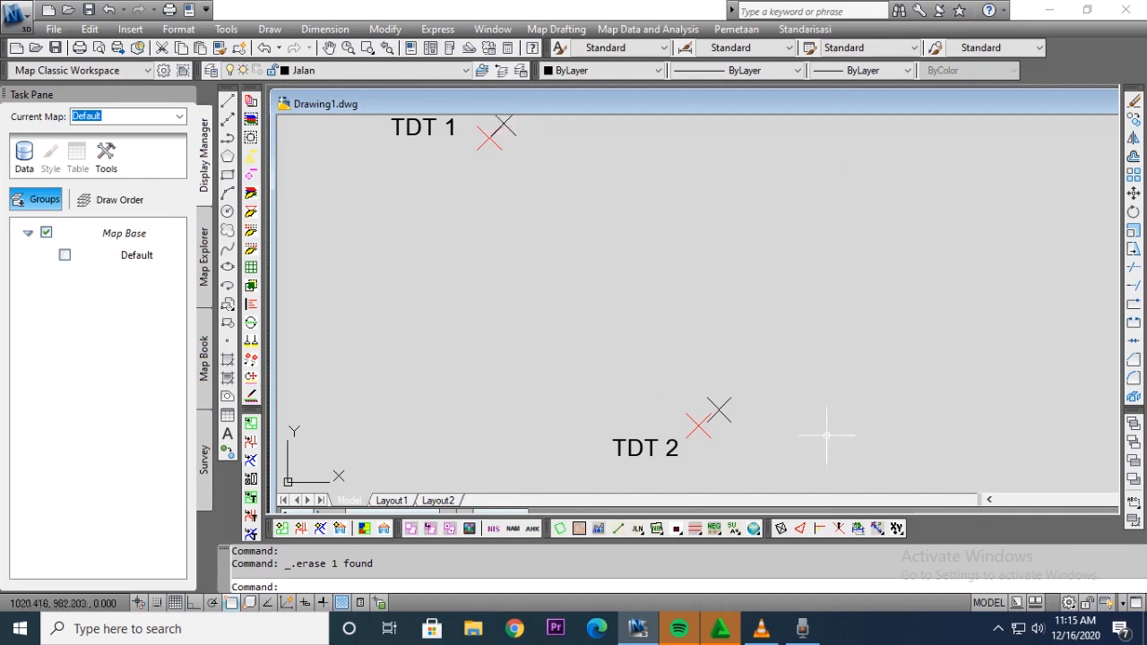
Step: Copy the TDT 1 text label and paste the duplicate at the original label's position
{"action": "left_click", "coordinate": [414, 131]}
{"action": "left_click", "coordinate": [395, 145]}
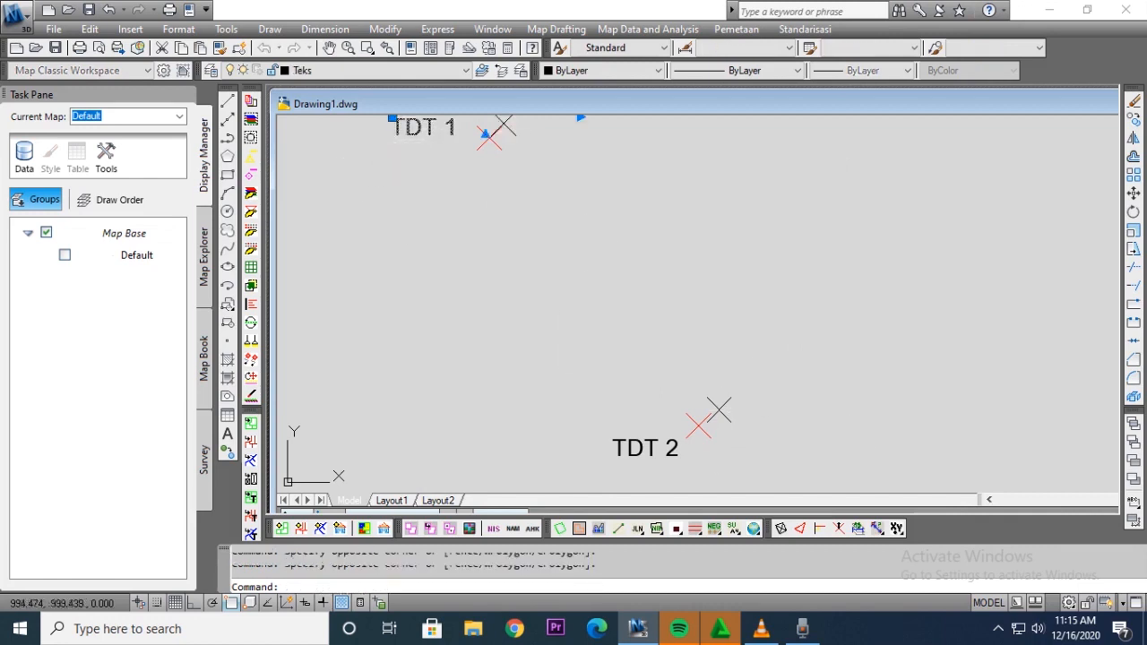
{"action": "key", "text": "ctrl+c"}
{"action": "key", "text": "ctrl+v"}
{"action": "scroll", "coordinate": [412, 157], "scroll_direction": "down", "scroll_amount": 4}
{"action": "scroll", "coordinate": [450, 273], "scroll_direction": "up", "scroll_amount": 5}
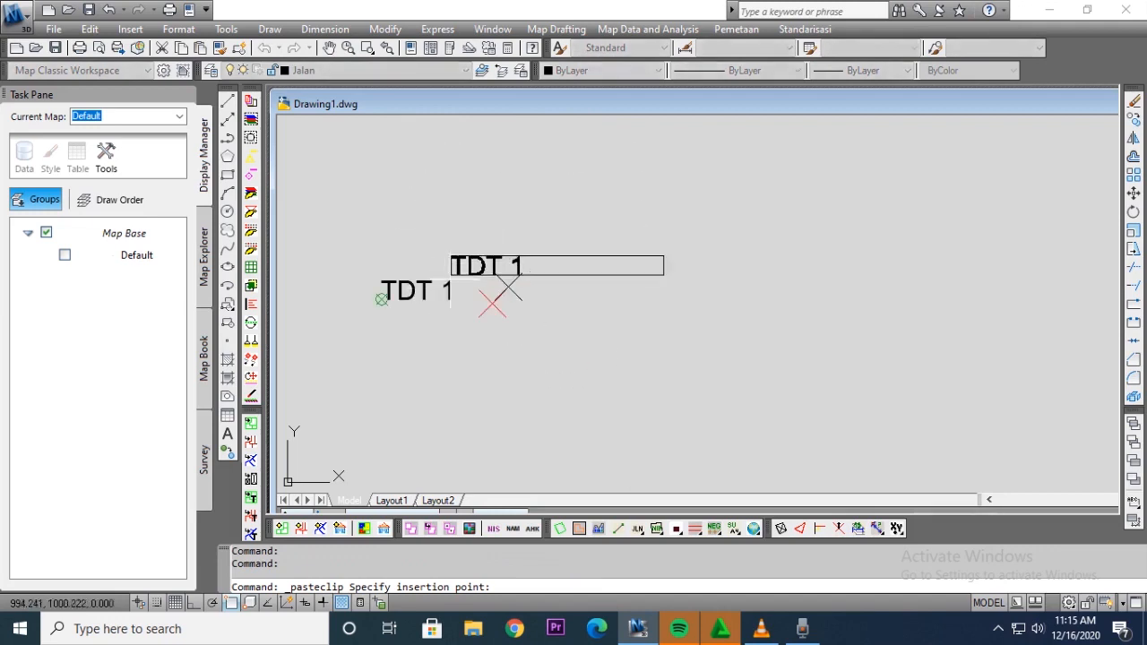
{"action": "left_click", "coordinate": [382, 299]}
Step: Move one of the two overlapping TDT 1 labels to just above the Jalan point near TDT 1
{"action": "left_click", "coordinate": [396, 279]}
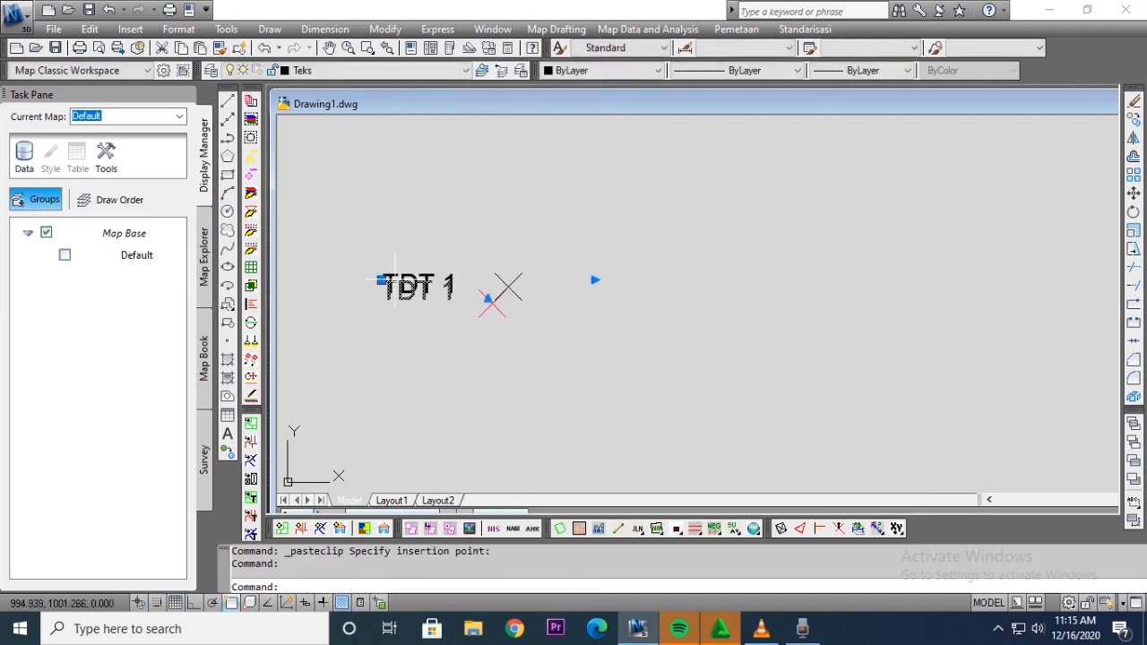
{"action": "left_click", "coordinate": [382, 280]}
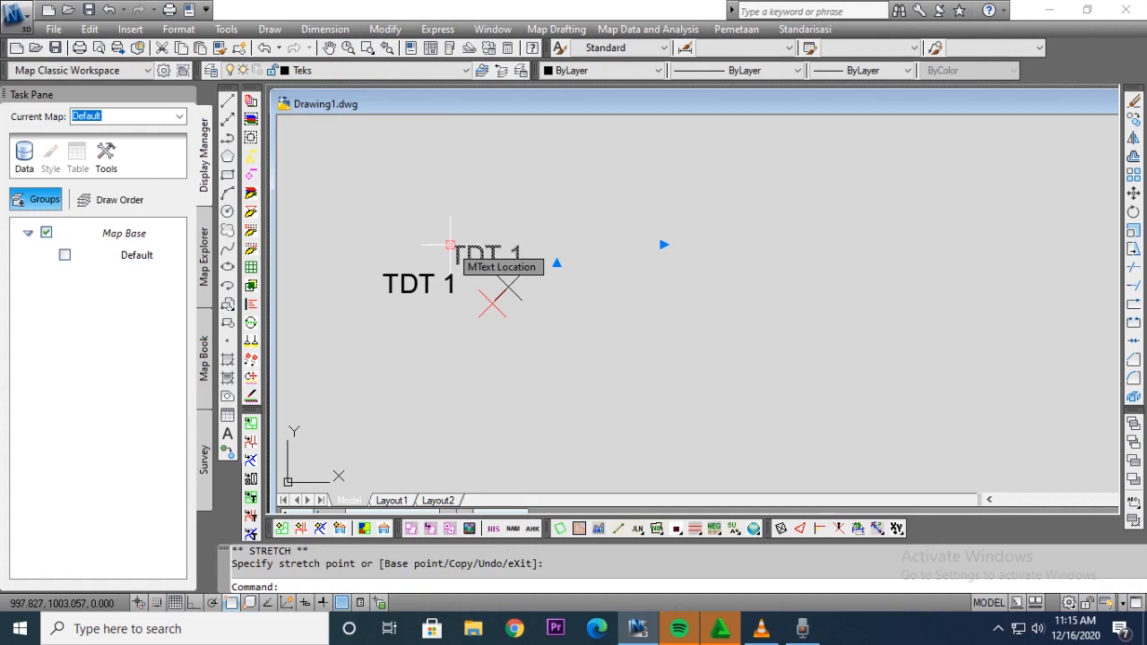
{"action": "left_click", "coordinate": [450, 264]}
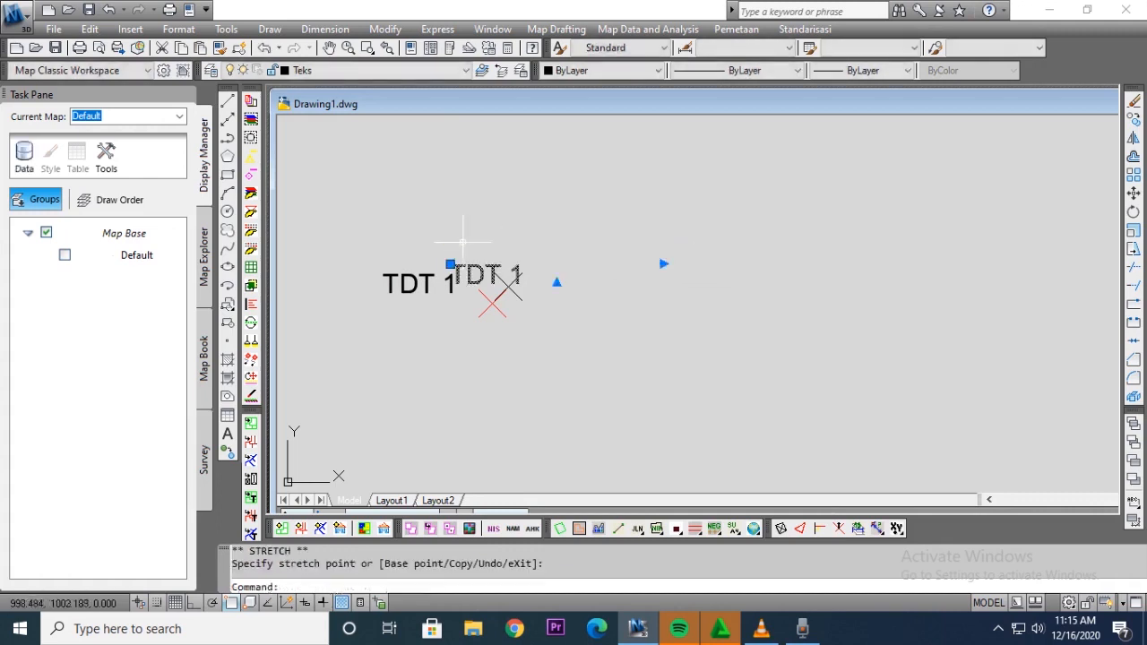
{"action": "left_click", "coordinate": [450, 264]}
{"action": "left_click", "coordinate": [451, 238]}
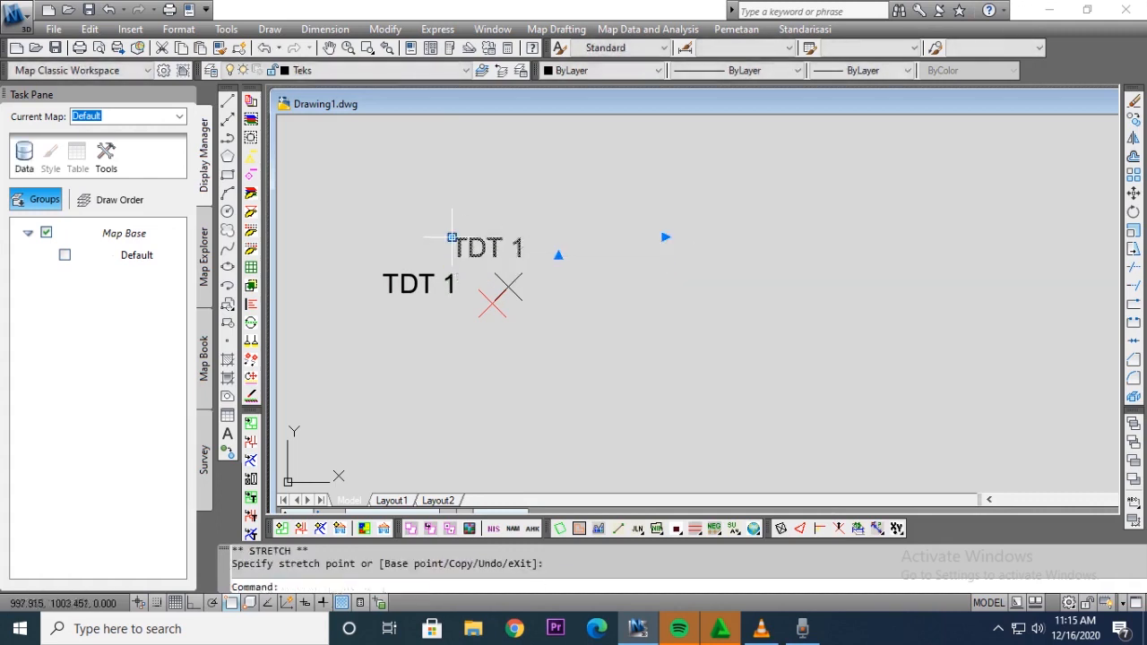
Step: Change the text of the upper TDT 1 label to A
{"action": "double_click", "coordinate": [496, 243]}
{"action": "left_click_drag", "start_coordinate": [525, 247], "coordinate": [450, 248]}
{"action": "type", "text": "A"}
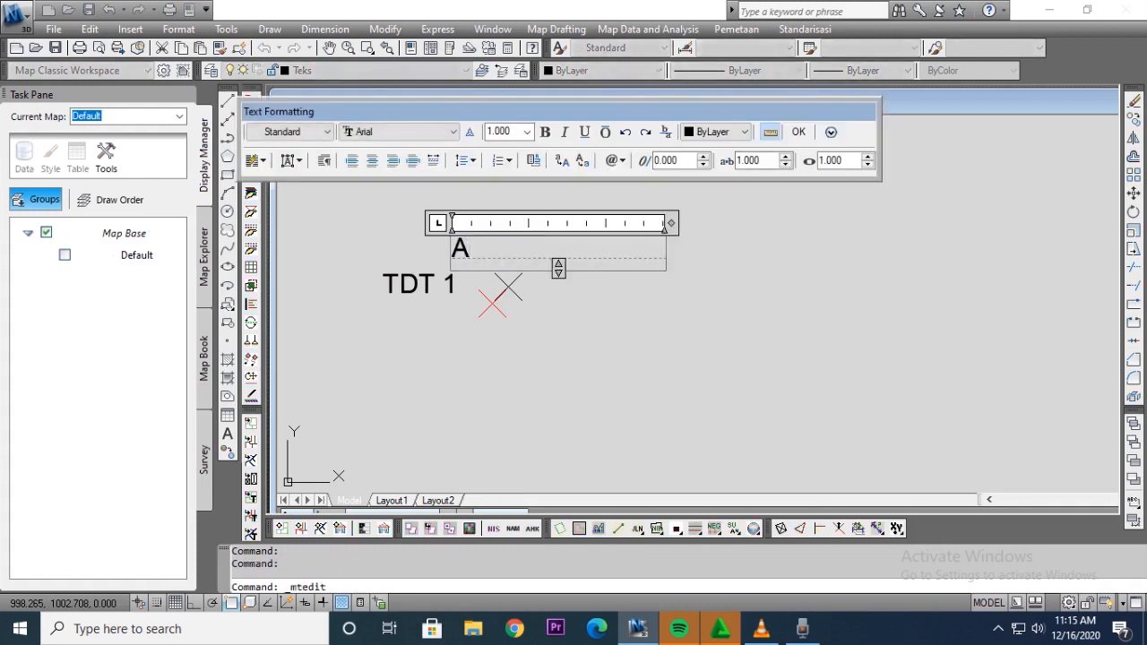
{"action": "left_click", "coordinate": [798, 132]}
Step: Copy label A and paste it to the lower right of the new point beside TDT 2
{"action": "left_click", "coordinate": [458, 244]}
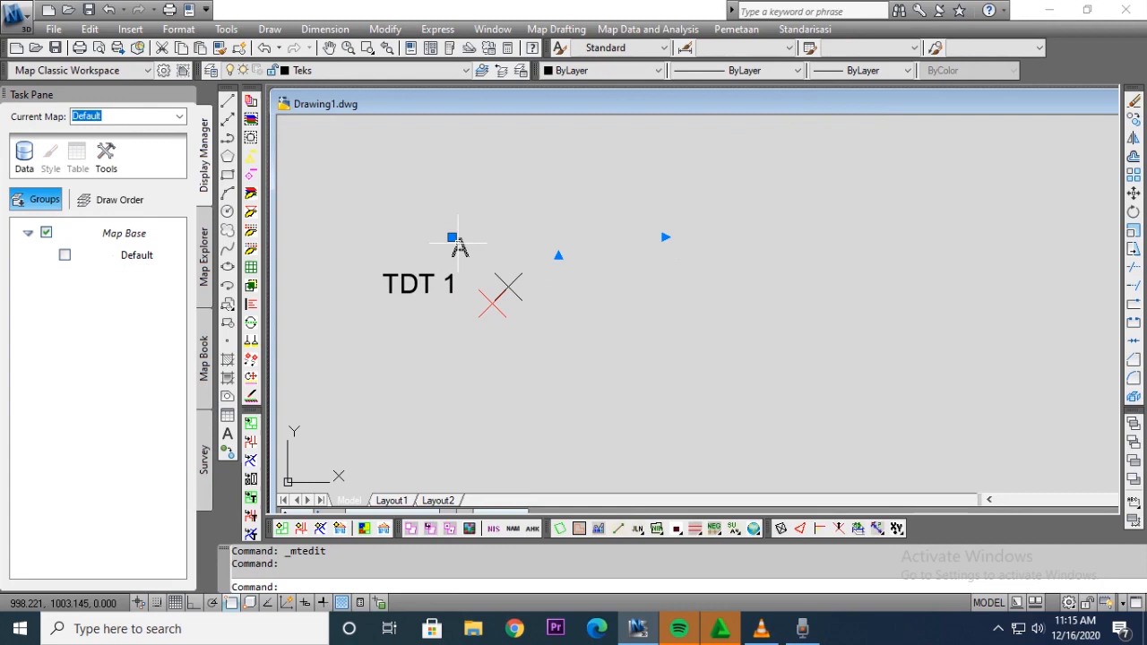
{"action": "key", "text": "ctrl+c"}
{"action": "key", "text": "ctrl+v"}
{"action": "scroll", "coordinate": [476, 224], "scroll_direction": "down", "scroll_amount": 5}
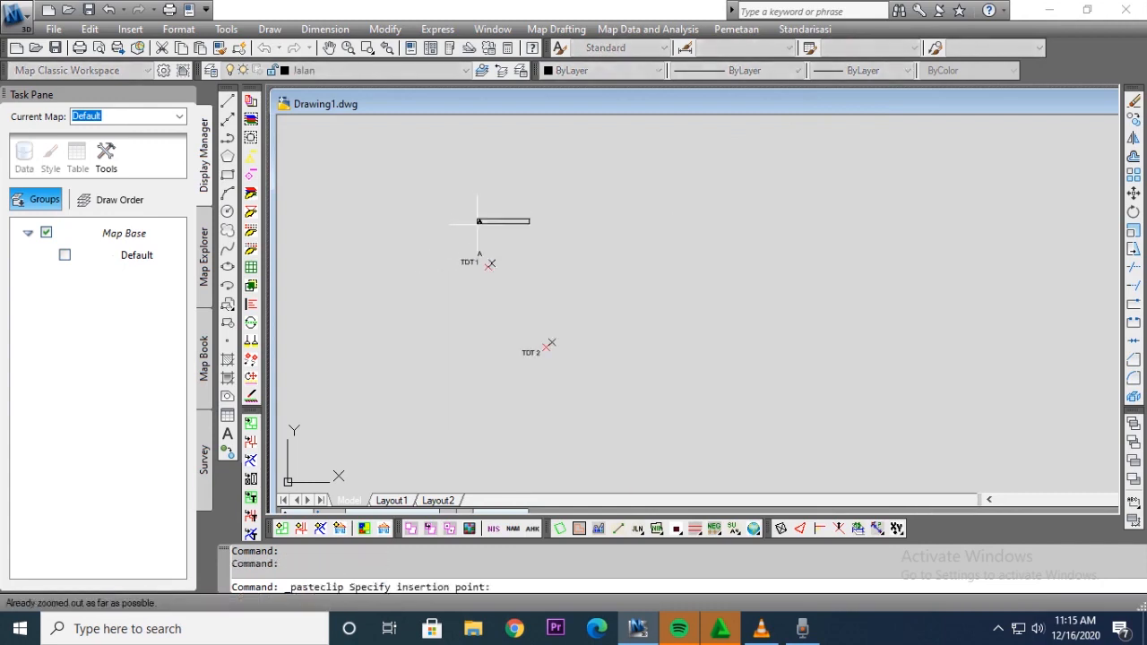
{"action": "scroll", "coordinate": [514, 313], "scroll_direction": "up", "scroll_amount": 5}
{"action": "left_click", "coordinate": [647, 425]}
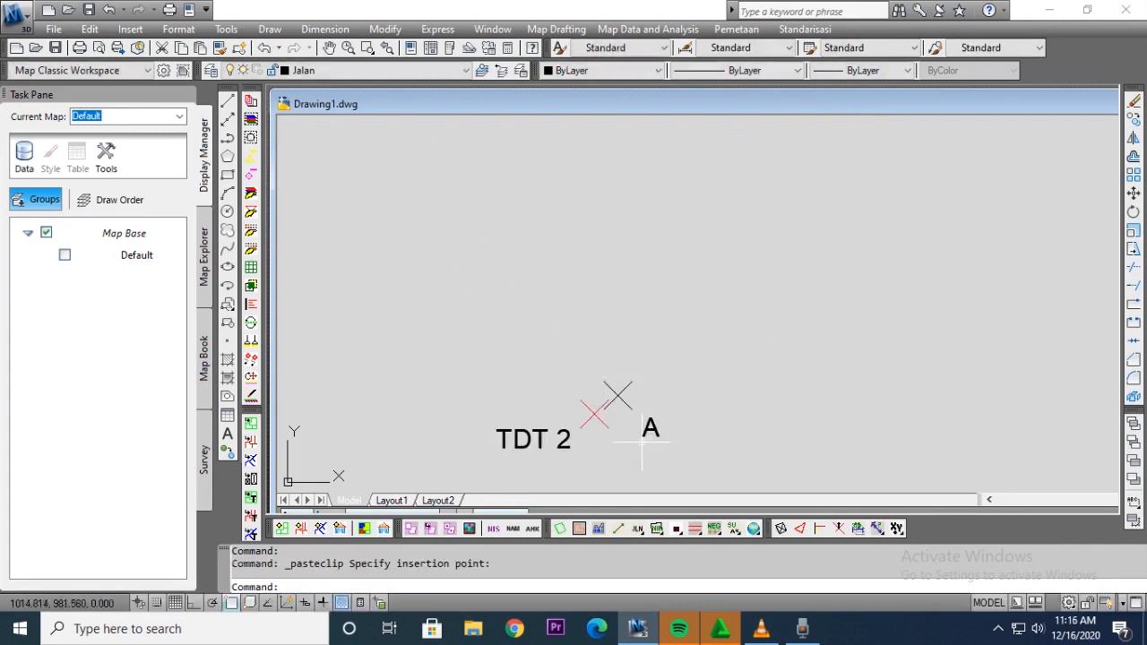
Step: Change the text of the pasted label beside TDT 2 to B
{"action": "double_click", "coordinate": [650, 426]}
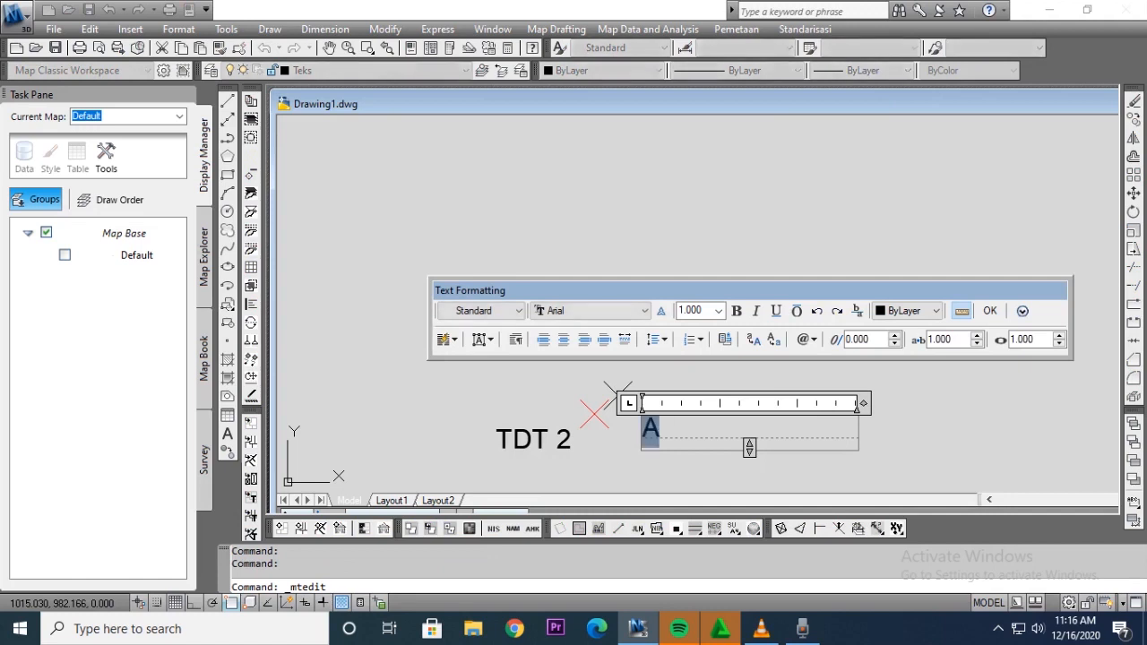
{"action": "type", "text": "B"}
{"action": "left_click", "coordinate": [989, 310]}
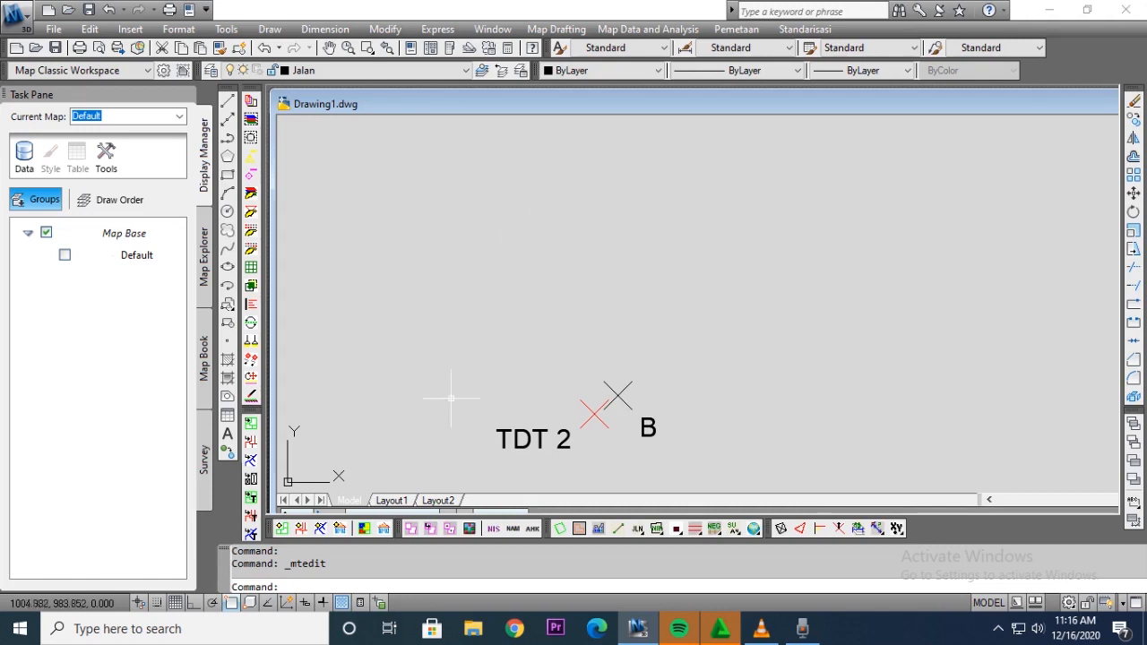
Step: Draw a circle of radius 4.361 centred on control point TDT 1
{"action": "scroll", "coordinate": [583, 385], "scroll_direction": "down", "scroll_amount": 5}
{"action": "scroll", "coordinate": [565, 338], "scroll_direction": "up", "scroll_amount": 4}
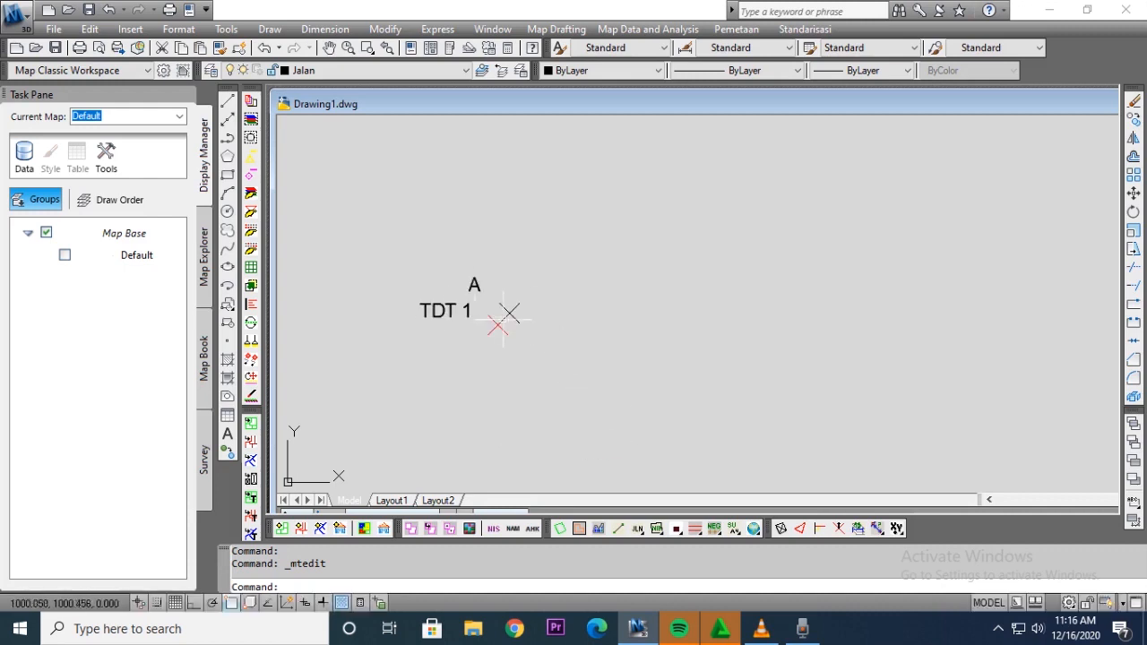
{"action": "mouse_move", "coordinate": [497, 328]}
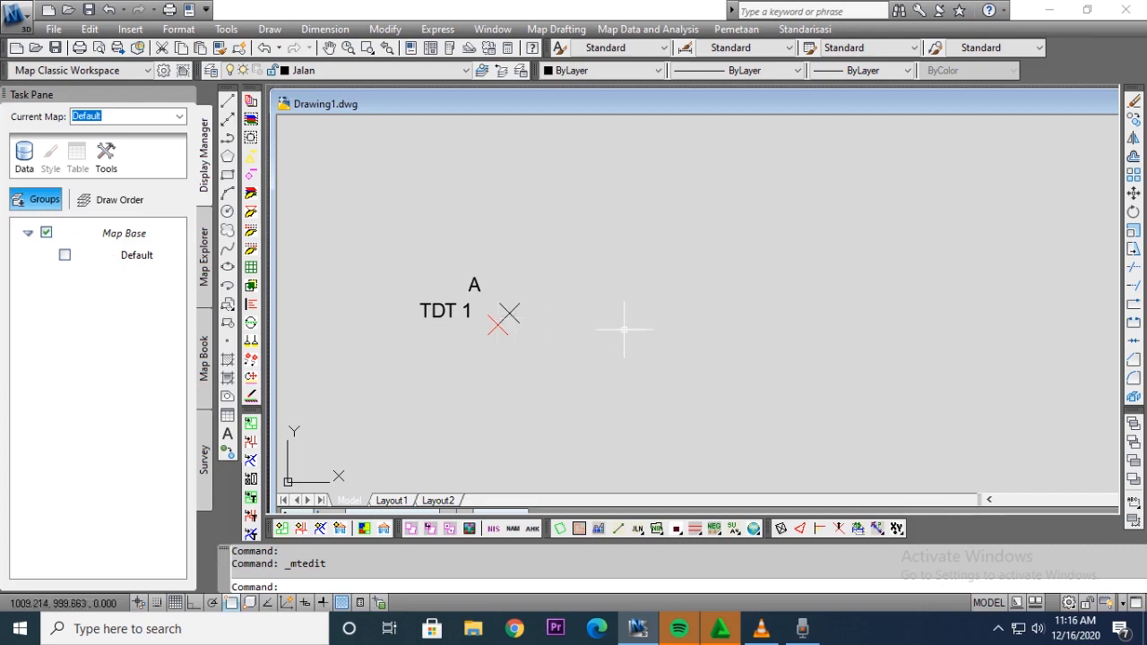
{"action": "scroll", "coordinate": [644, 337], "scroll_direction": "down", "scroll_amount": 2}
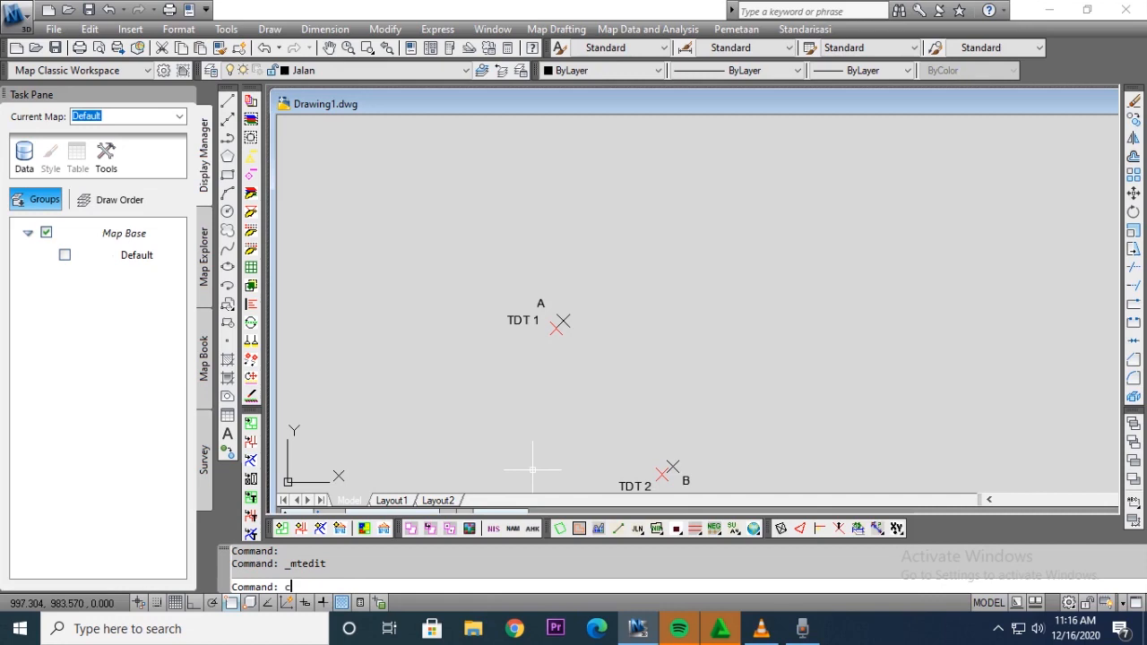
{"action": "key", "text": "Return"}
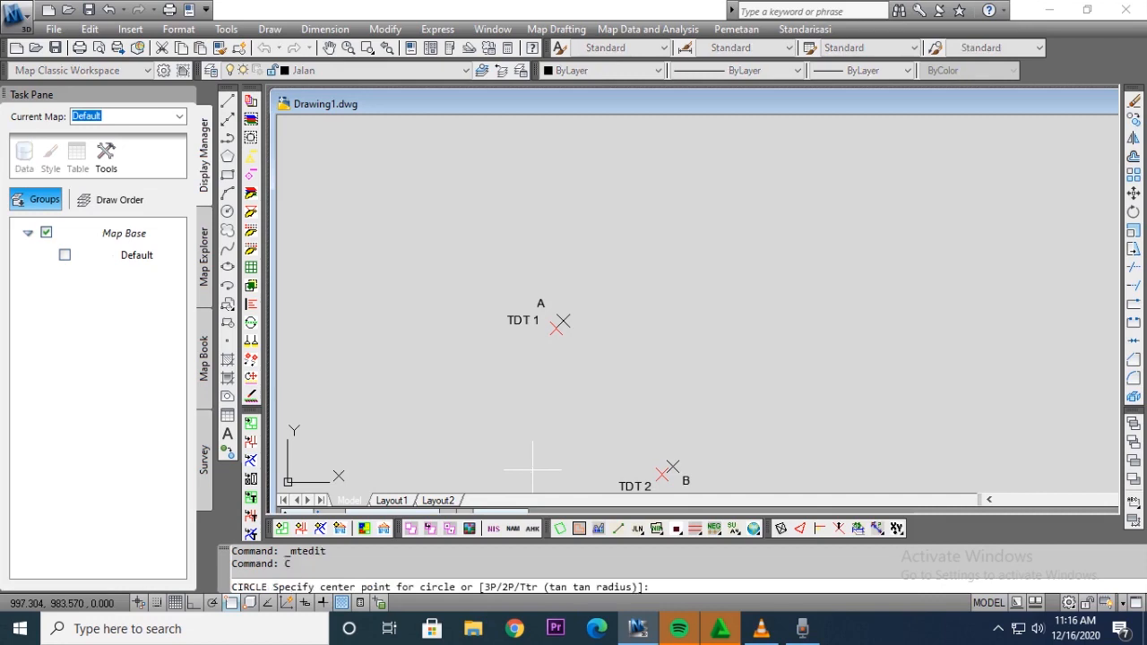
{"action": "left_click", "coordinate": [557, 328]}
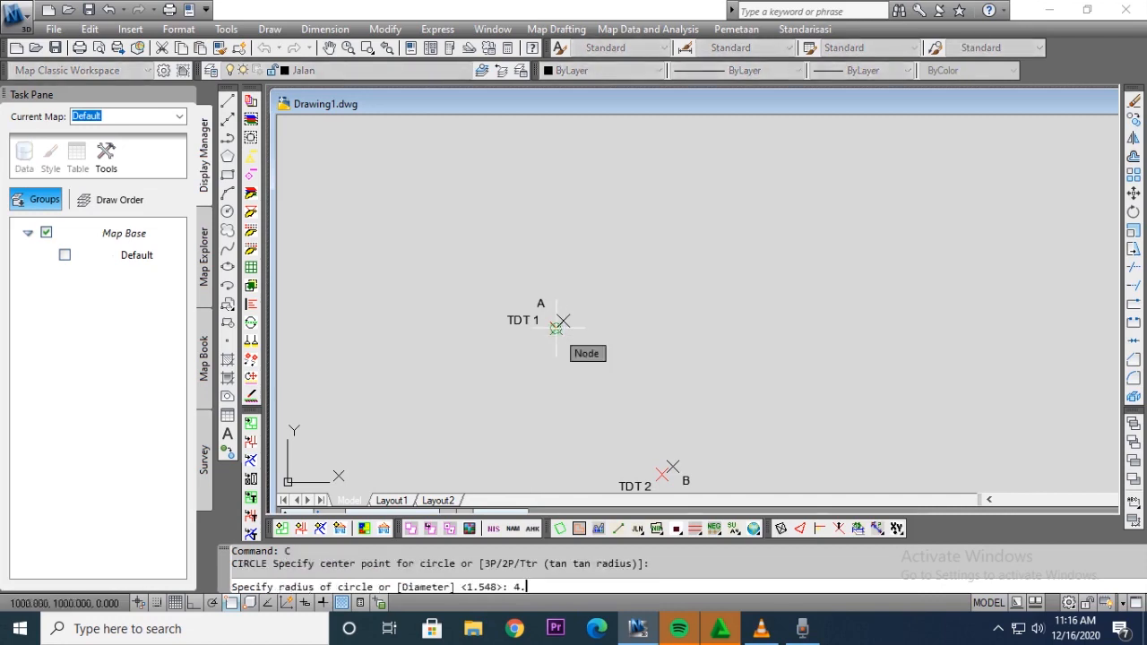
{"action": "key", "text": "Return"}
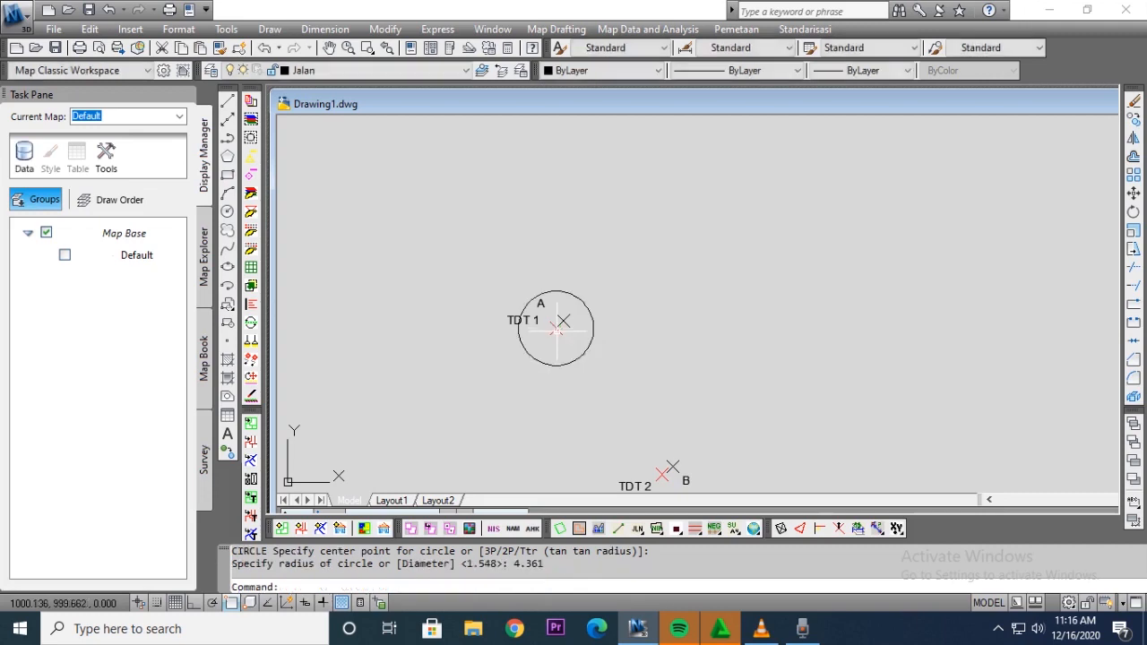
Step: Place a point on control point TDT 2
{"action": "type", "text": "po"}
{"action": "key", "text": "Return"}
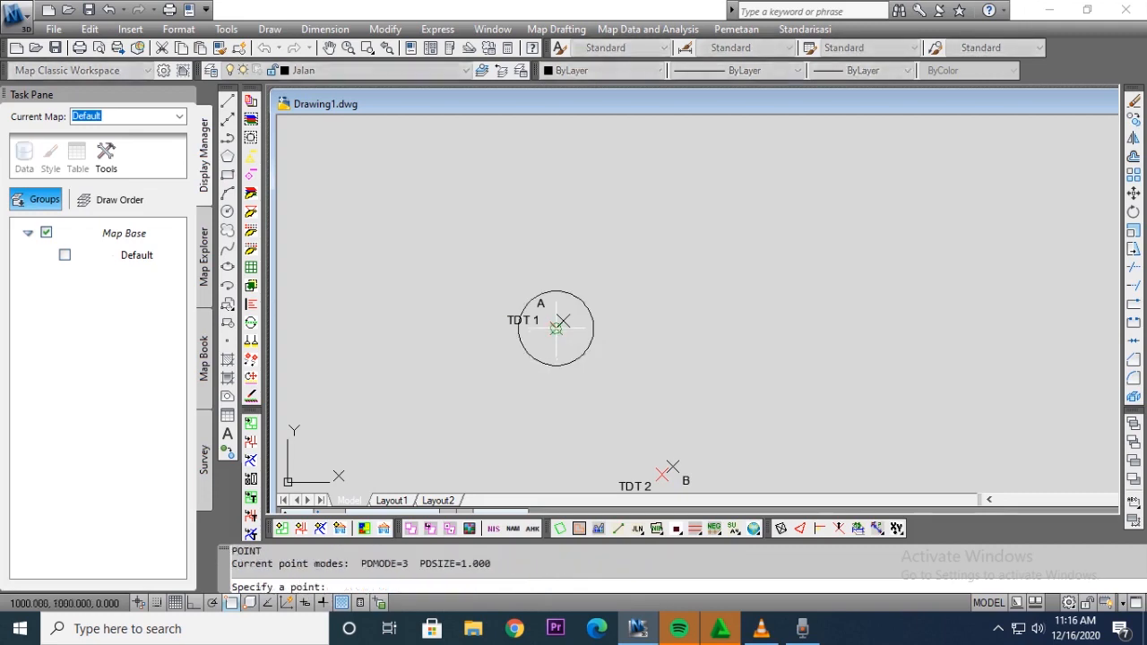
{"action": "left_click", "coordinate": [662, 475]}
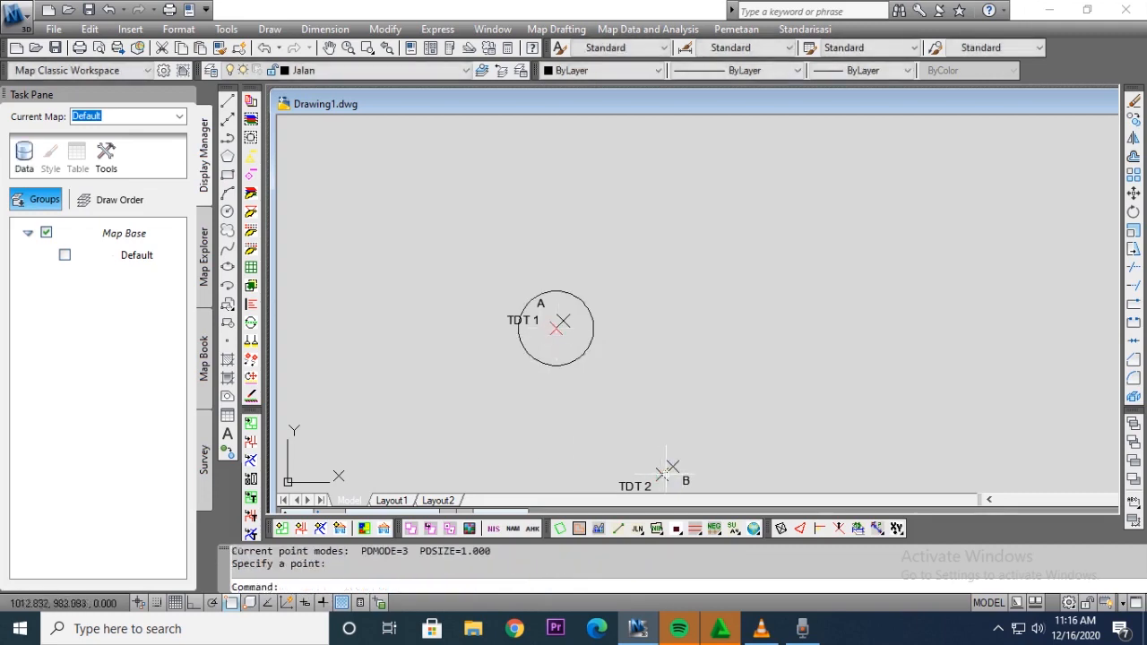
Step: Draw a circle of radius 21.268 centred on control point TDT 2
{"action": "type", "text": "21.628"}
{"action": "key", "text": "Return"}
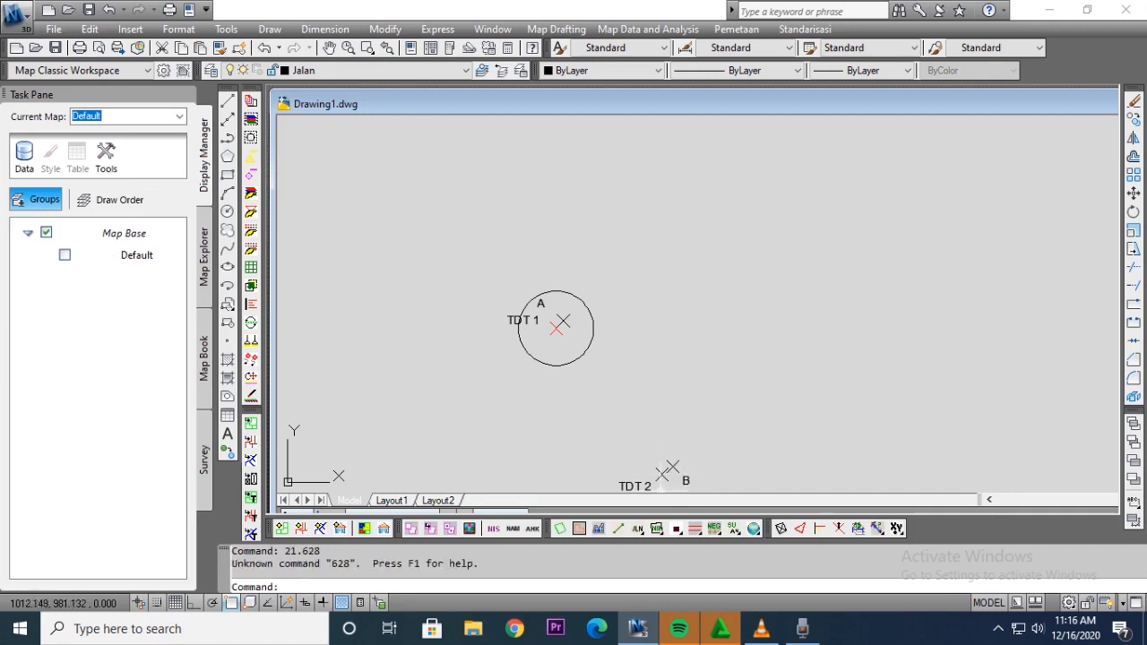
{"action": "key", "text": "Return"}
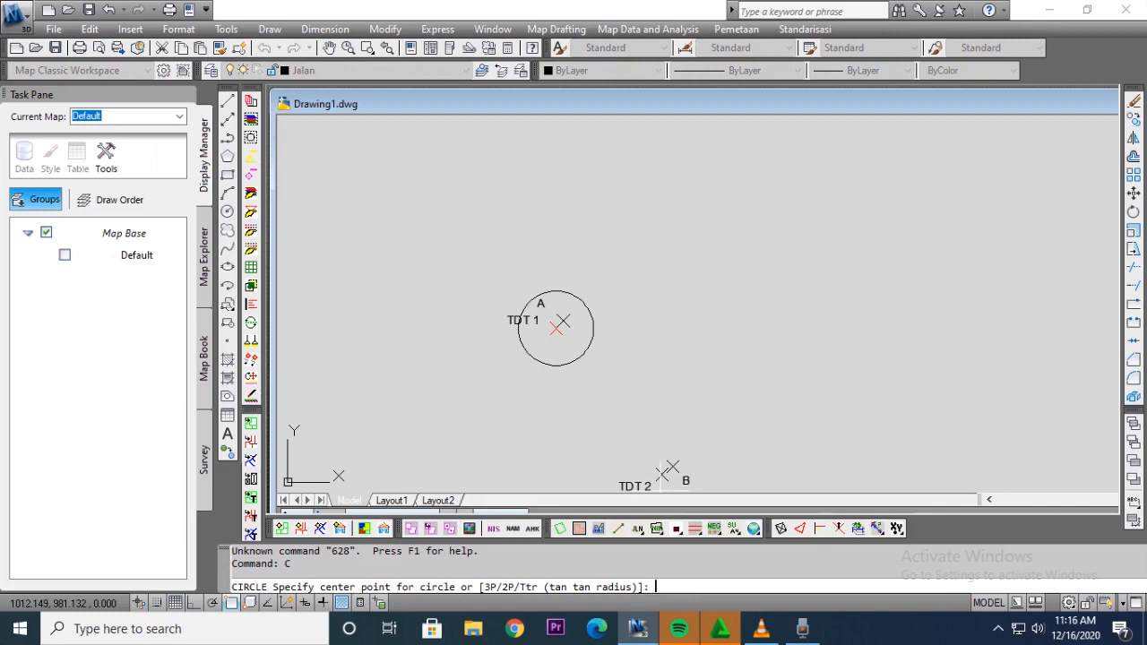
{"action": "left_click", "coordinate": [661, 475]}
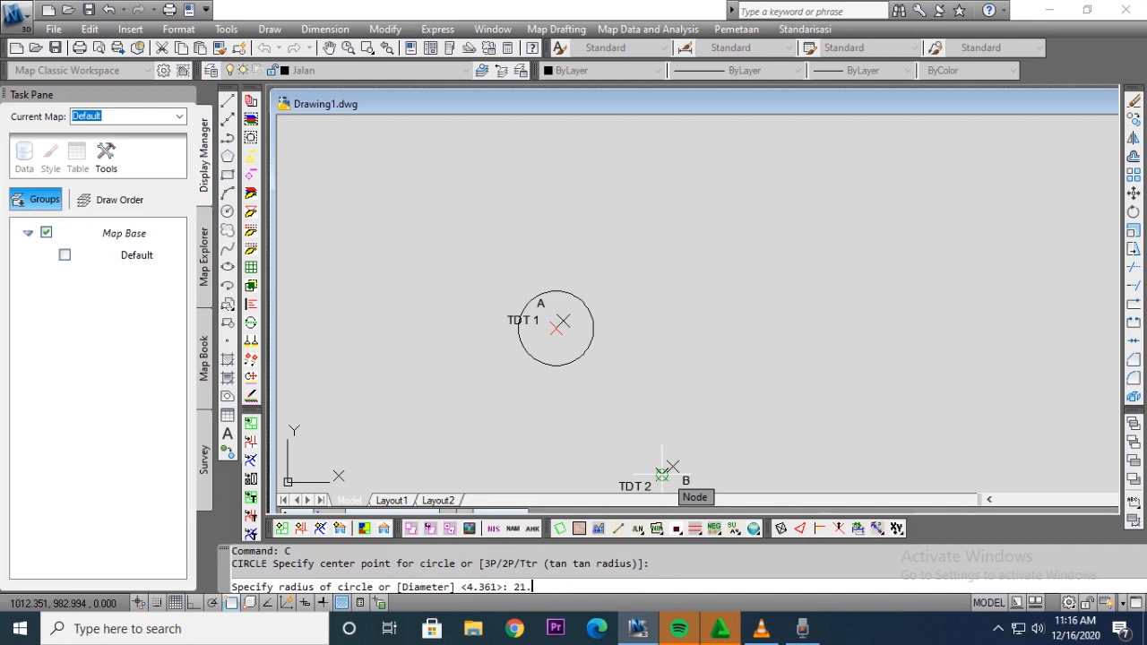
{"action": "key", "text": "Return"}
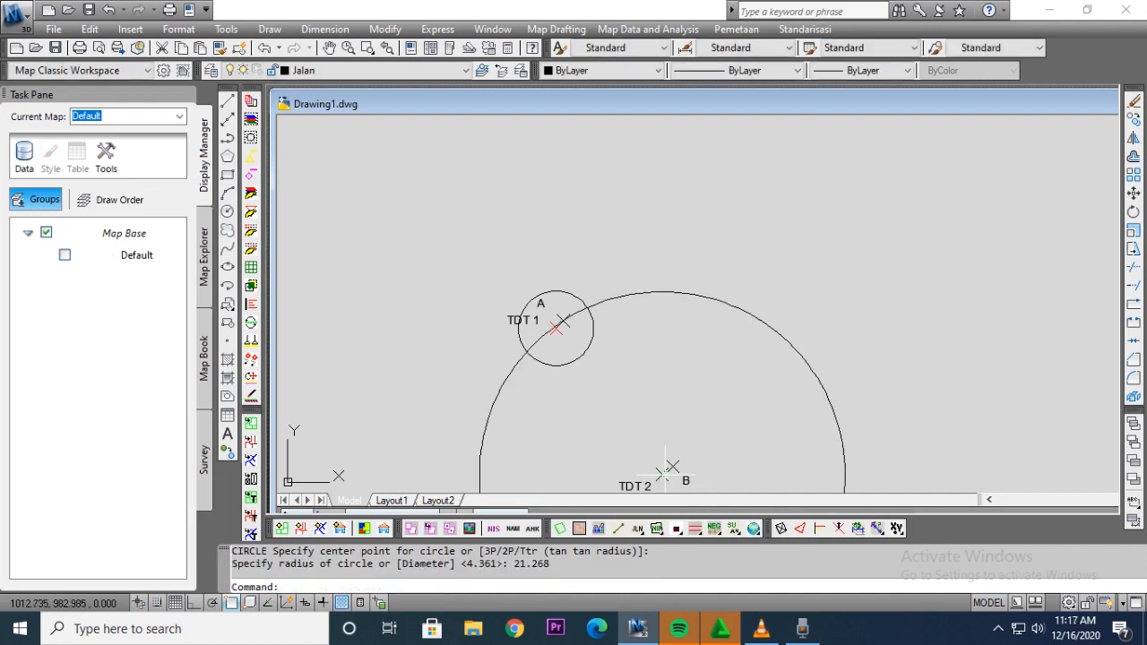
Step: Place a point at the upper-right intersection of the TDT 1 and TDT 2 distance circles
{"action": "type", "text": "po"}
{"action": "key", "text": "Return"}
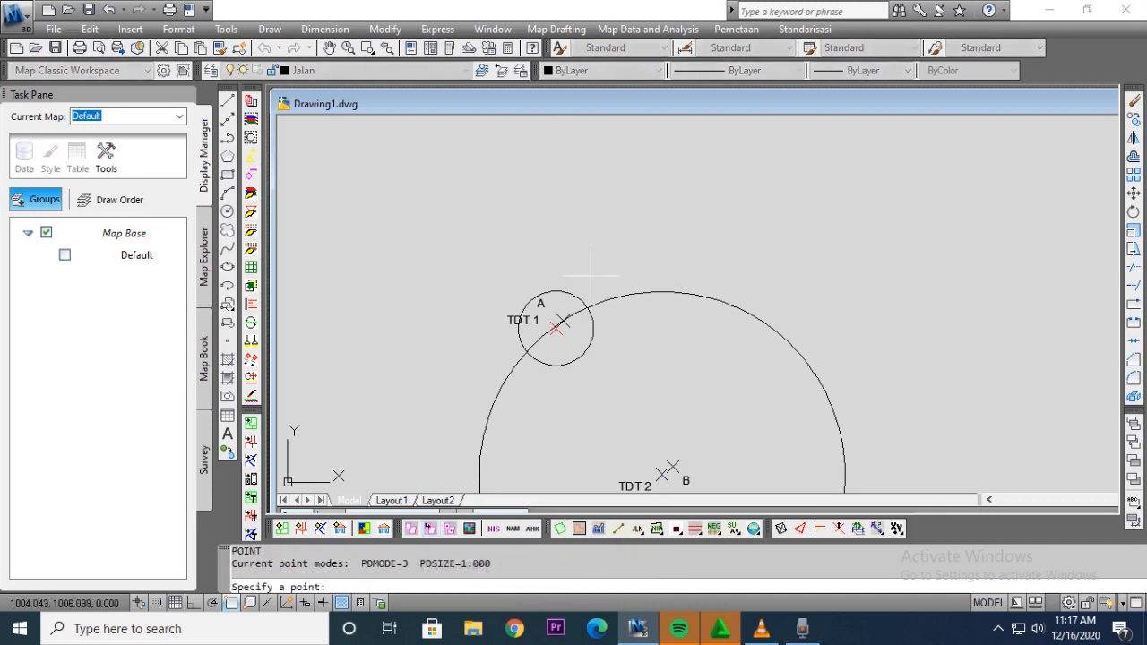
{"action": "left_click", "coordinate": [588, 306]}
{"action": "key", "text": "Escape"}
Step: Erase both distance circles around TDT 1 and TDT 2, keeping the points
{"action": "left_click", "coordinate": [691, 329]}
{"action": "left_click", "coordinate": [591, 327]}
{"action": "key", "text": "Delete"}
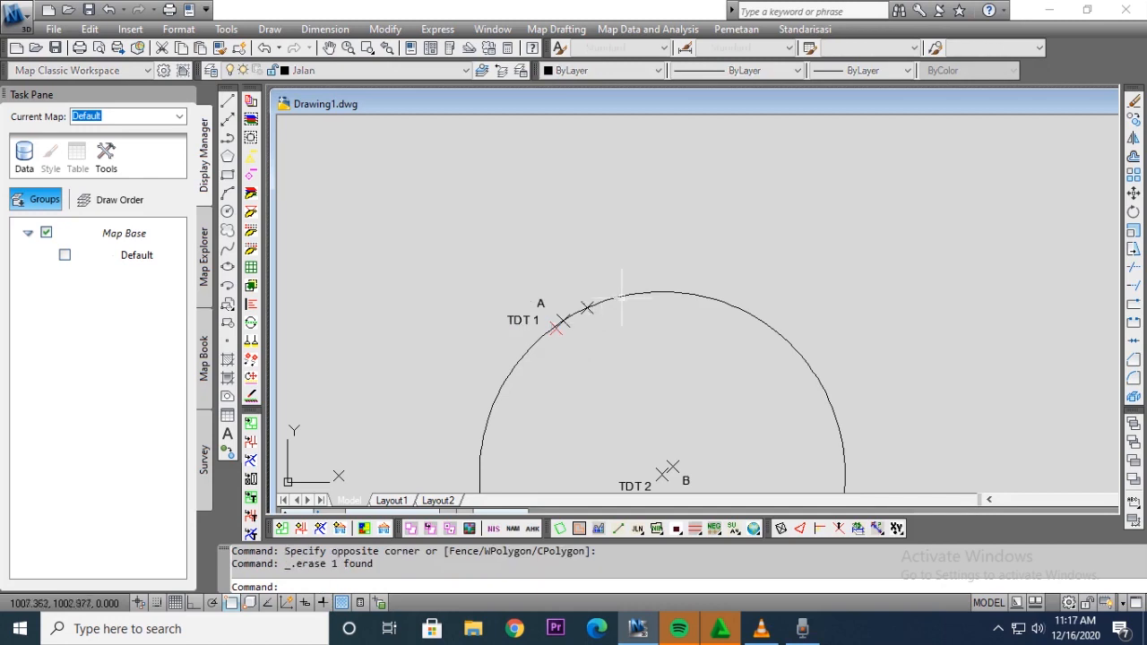
{"action": "left_click", "coordinate": [622, 297]}
{"action": "key", "text": "Delete"}
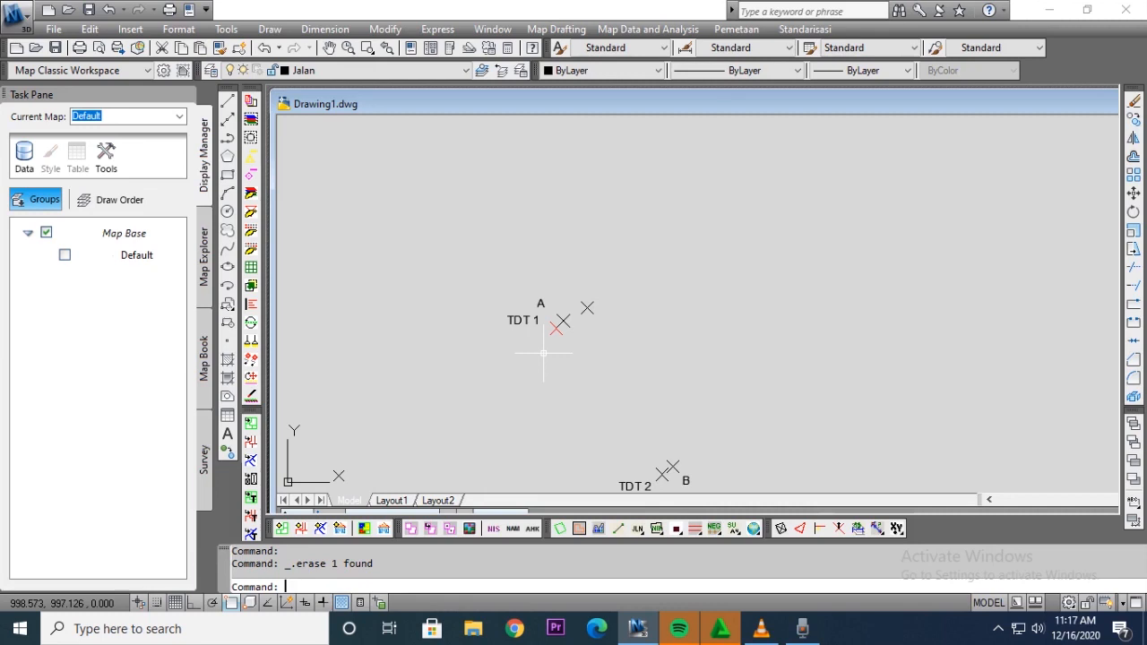
Step: Draw a circle of radius 21.218 centred on control point TDT 1
{"action": "type", "text": "c"}
{"action": "key", "text": "Return"}
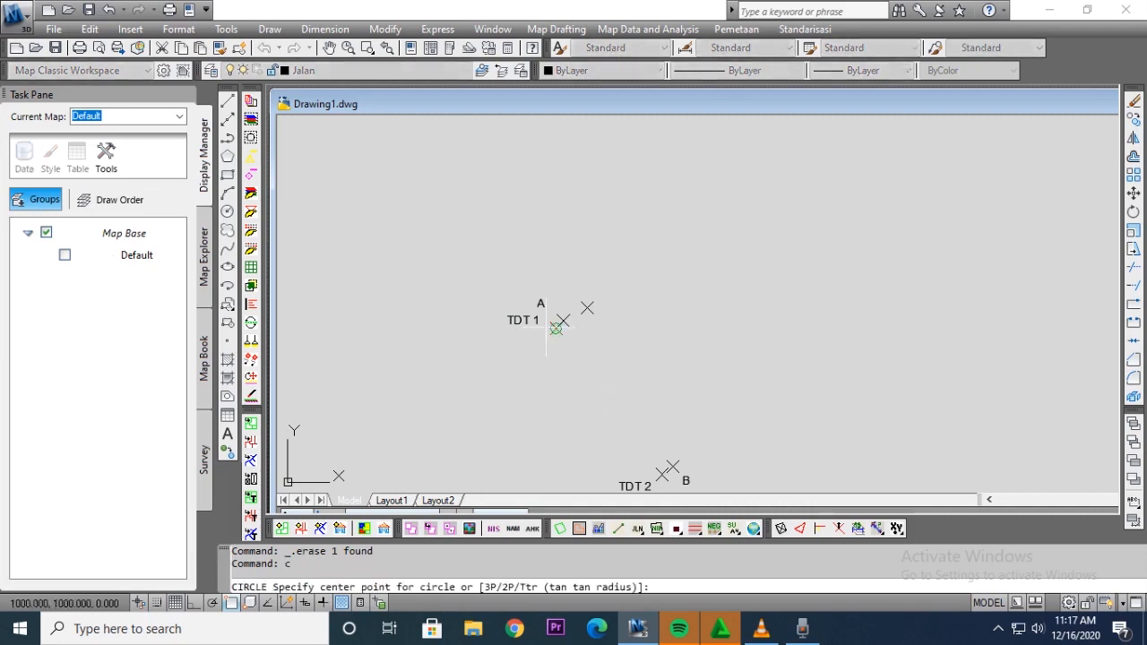
{"action": "left_click", "coordinate": [556, 328]}
{"action": "type", "text": "21"}
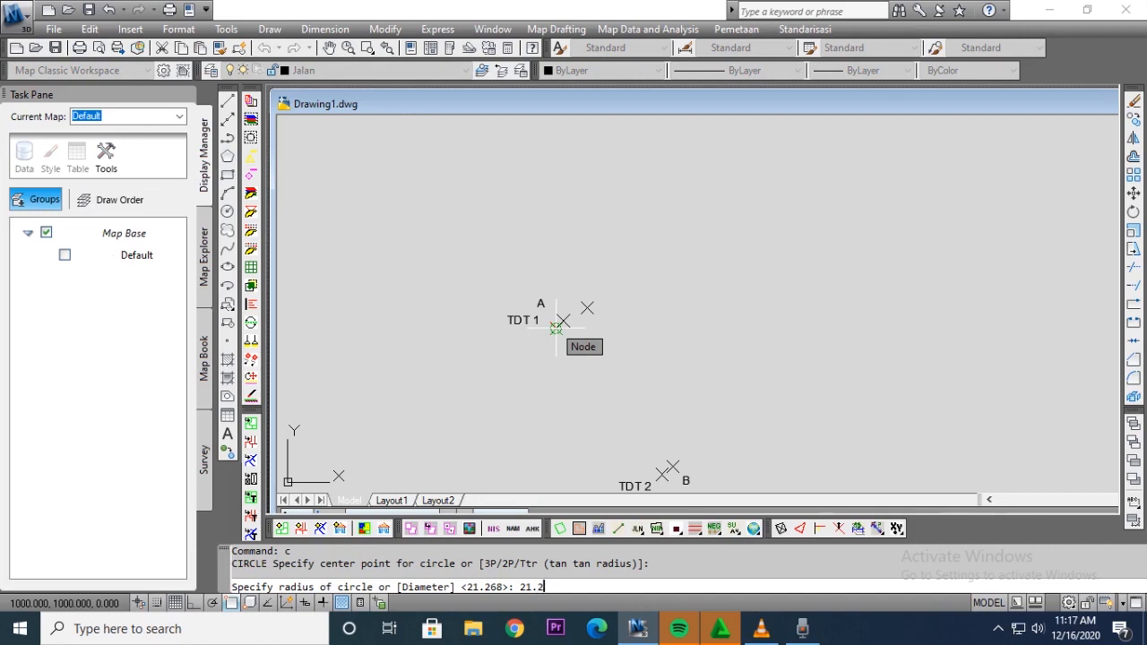
{"action": "key", "text": "Return"}
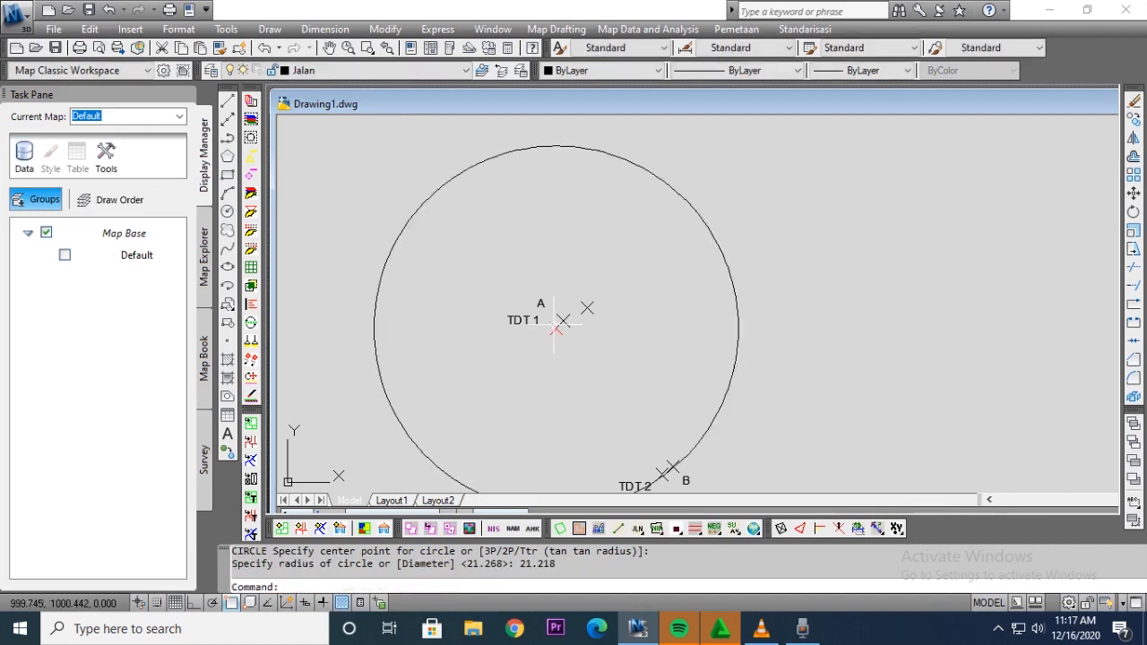
Step: Place a point on the node of control point TDT 2
{"action": "type", "text": "po"}
{"action": "key", "text": "Return"}
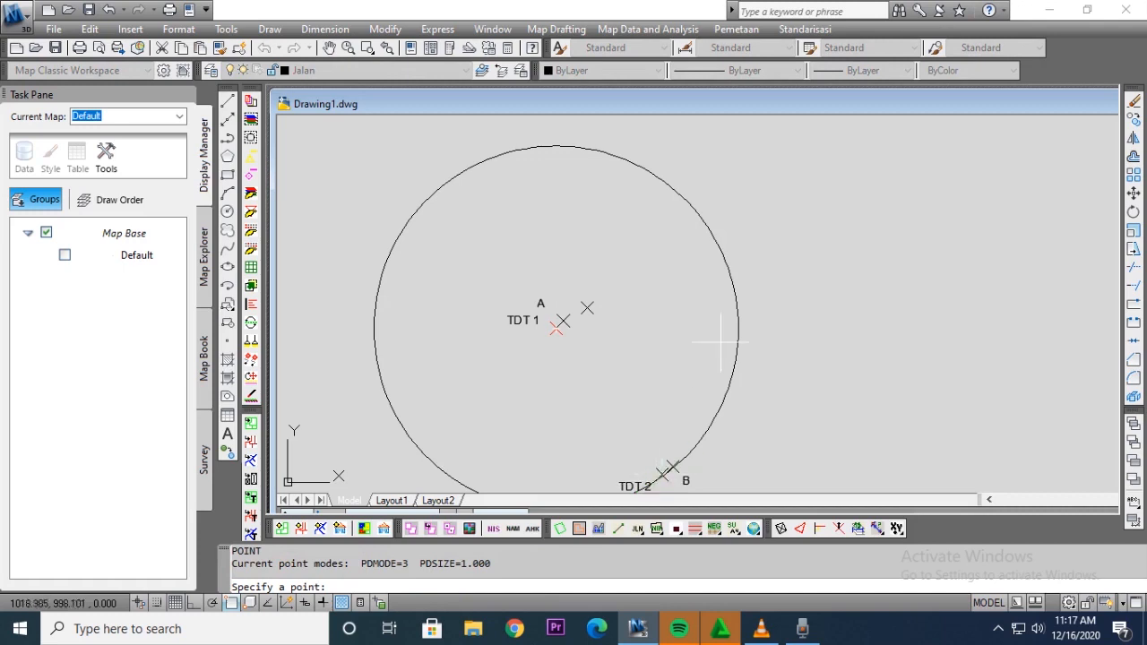
{"action": "scroll", "coordinate": [708, 359], "scroll_direction": "down", "scroll_amount": 5}
{"action": "scroll", "coordinate": [819, 328], "scroll_direction": "up", "scroll_amount": 7}
{"action": "scroll", "coordinate": [900, 274], "scroll_direction": "down", "scroll_amount": 4}
{"action": "scroll", "coordinate": [987, 242], "scroll_direction": "up", "scroll_amount": 3}
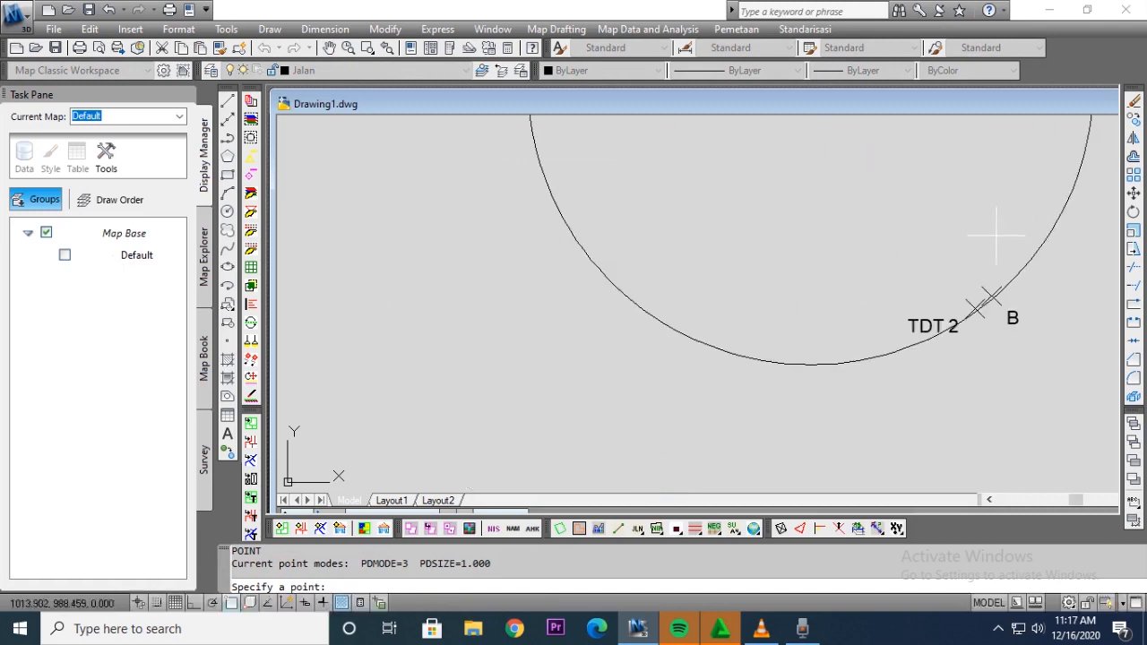
{"action": "left_click", "coordinate": [977, 309]}
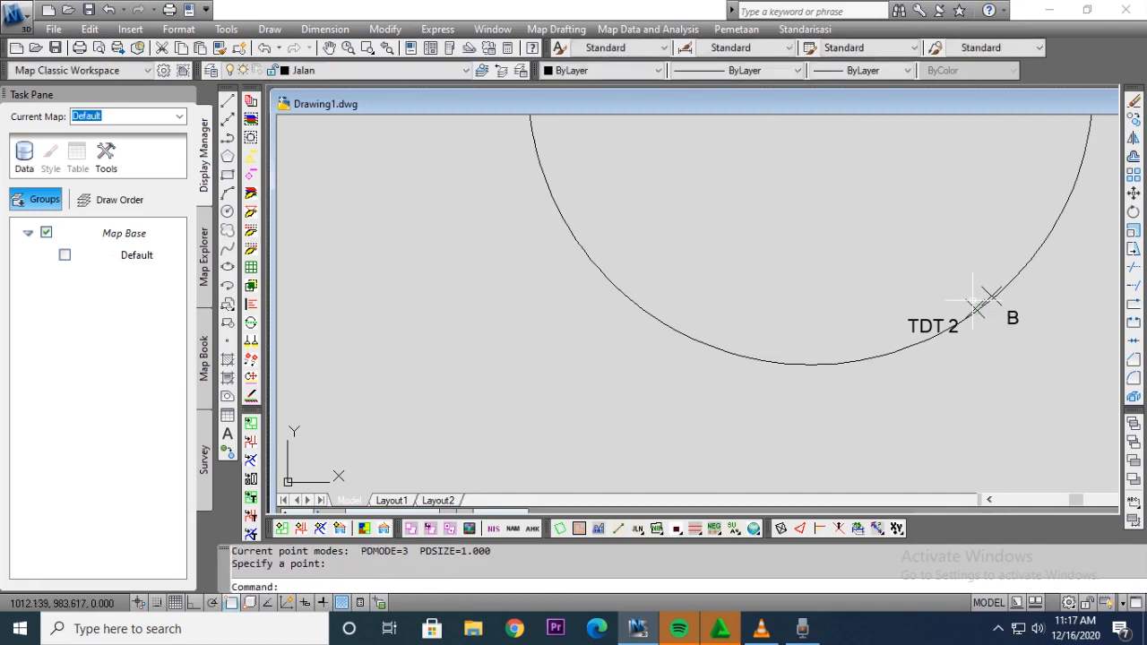
Step: Draw a circle of radius 4.746 centred on control point TDT 2
{"action": "scroll", "coordinate": [973, 314], "scroll_direction": "up", "scroll_amount": 4}
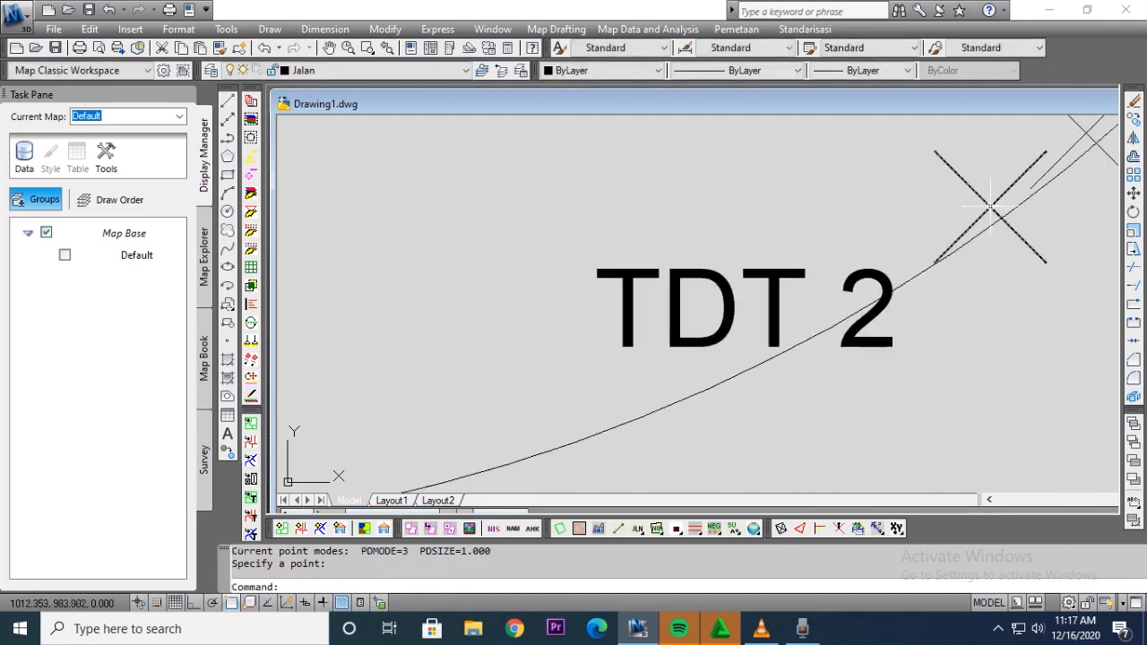
{"action": "key", "text": "Return"}
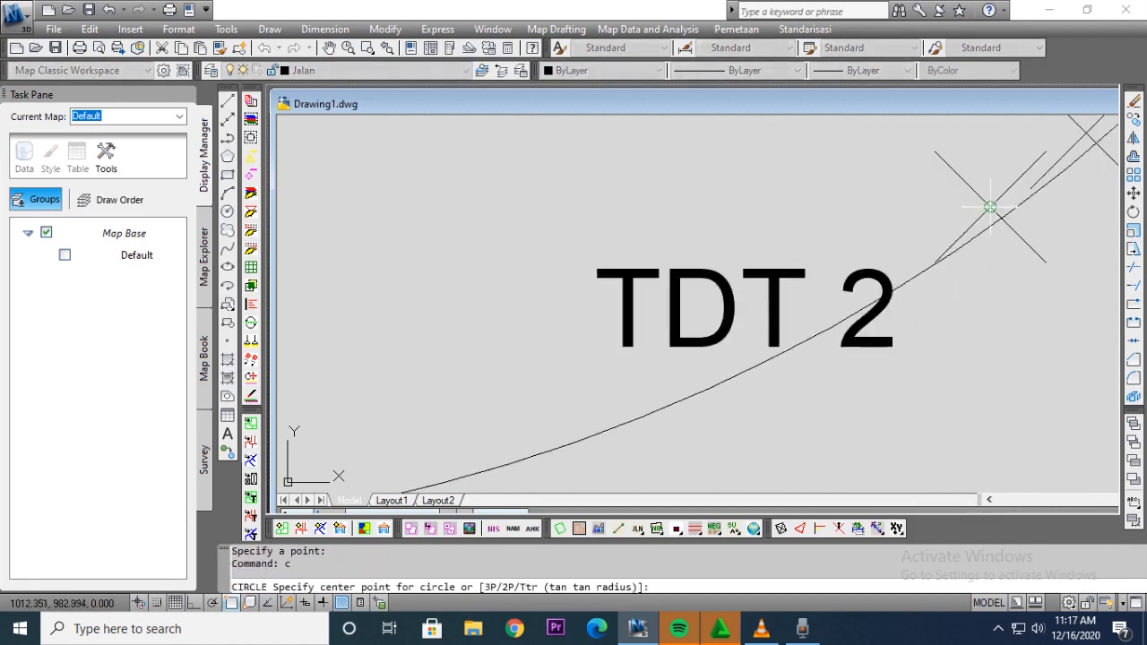
{"action": "left_click", "coordinate": [990, 207]}
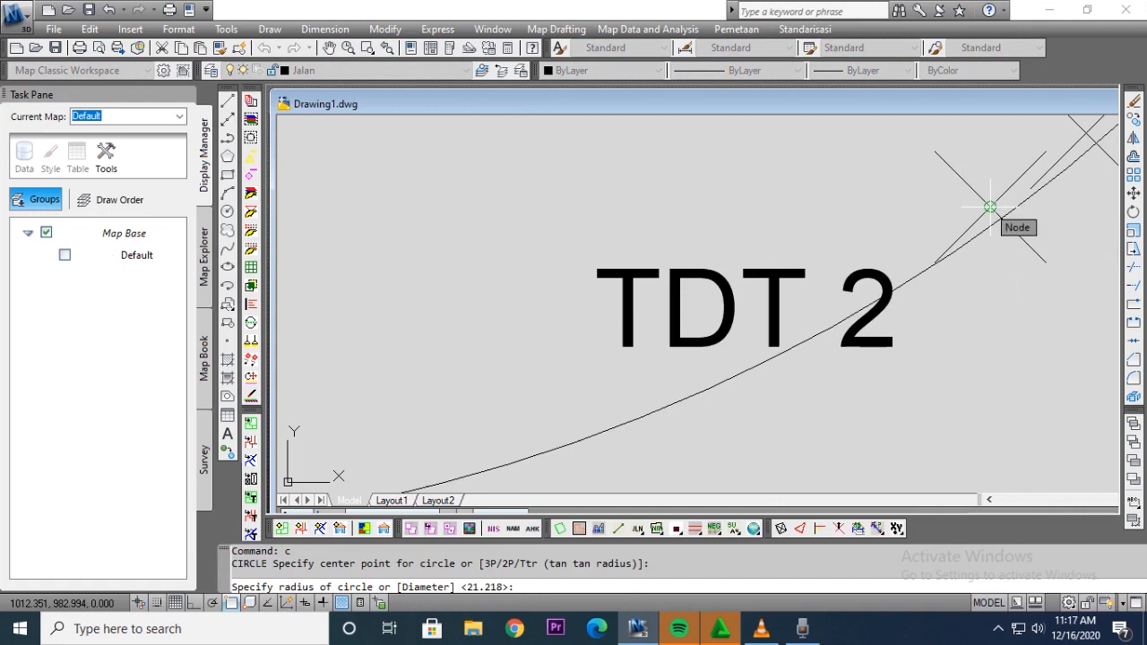
{"action": "type", "text": "4.746"}
{"action": "key", "text": "Return"}
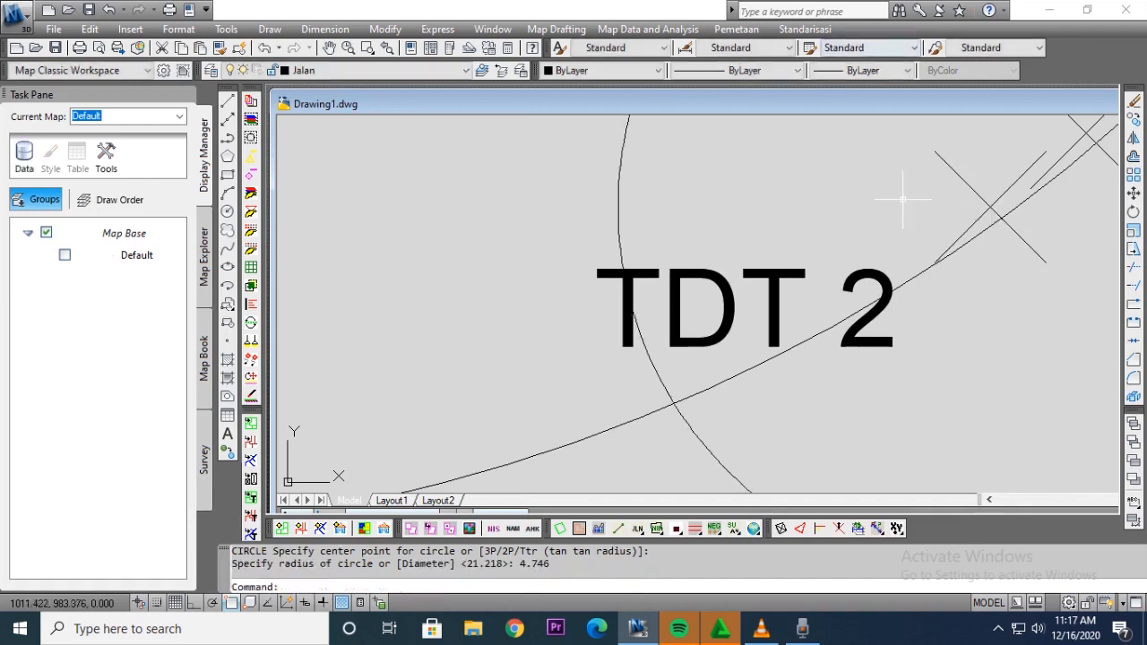
Step: Place a point where the two distance circles intersect, to the upper right of point B
{"action": "scroll", "coordinate": [847, 285], "scroll_direction": "down", "scroll_amount": 3}
{"action": "scroll", "coordinate": [847, 285], "scroll_direction": "up", "scroll_amount": 5}
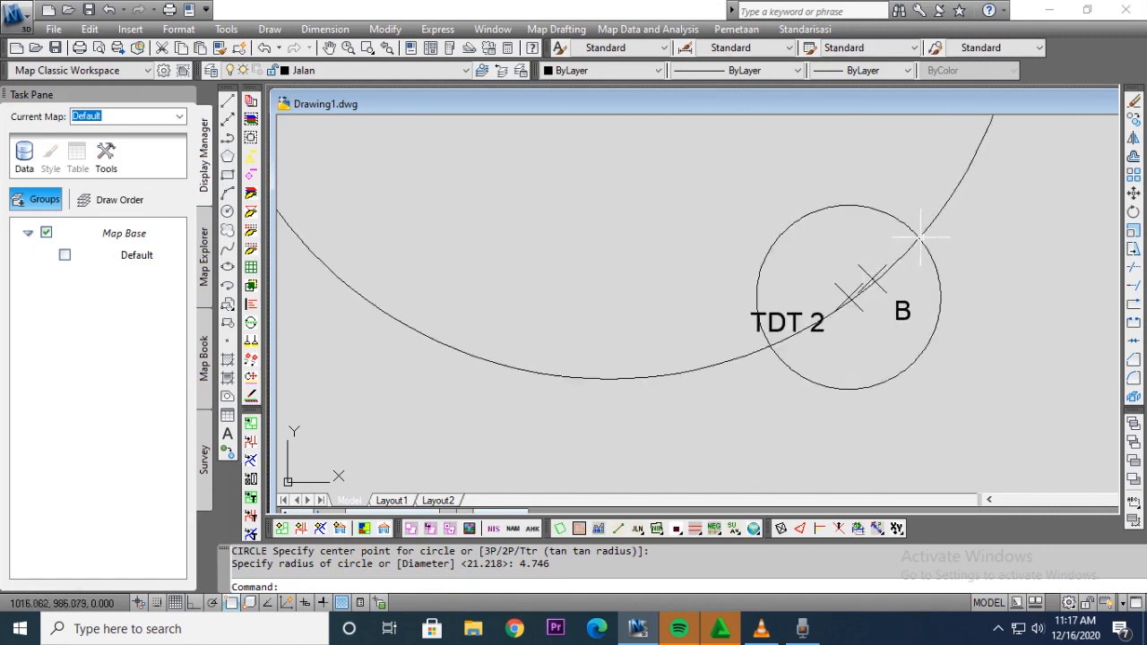
{"action": "type", "text": "po"}
{"action": "key", "text": "Return"}
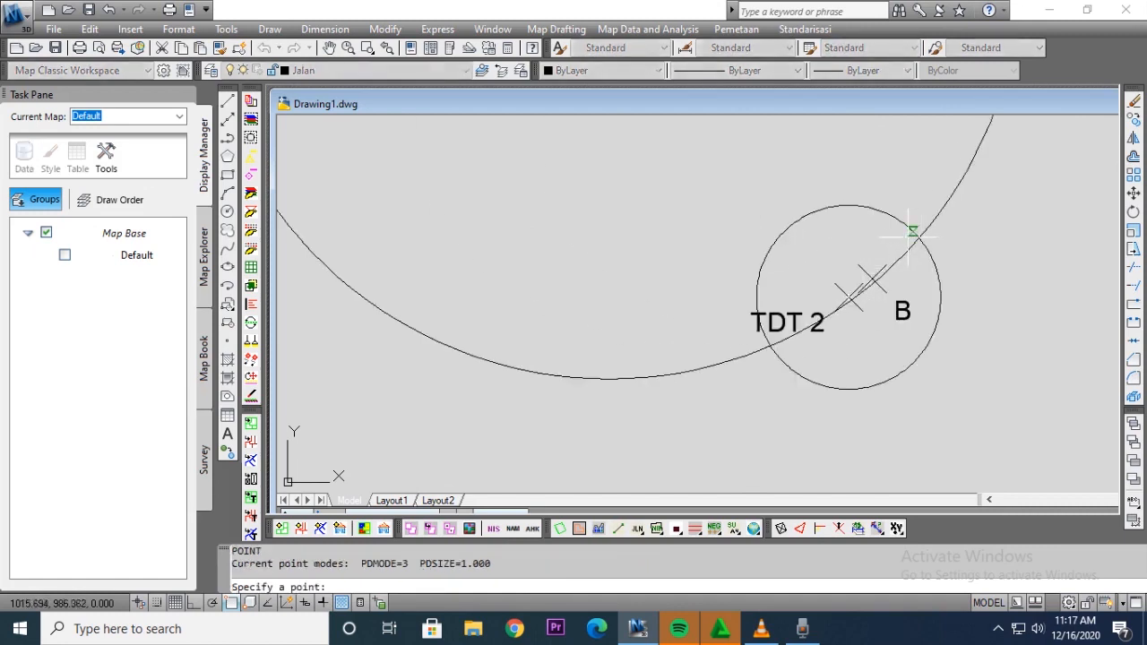
{"action": "left_click", "coordinate": [919, 238]}
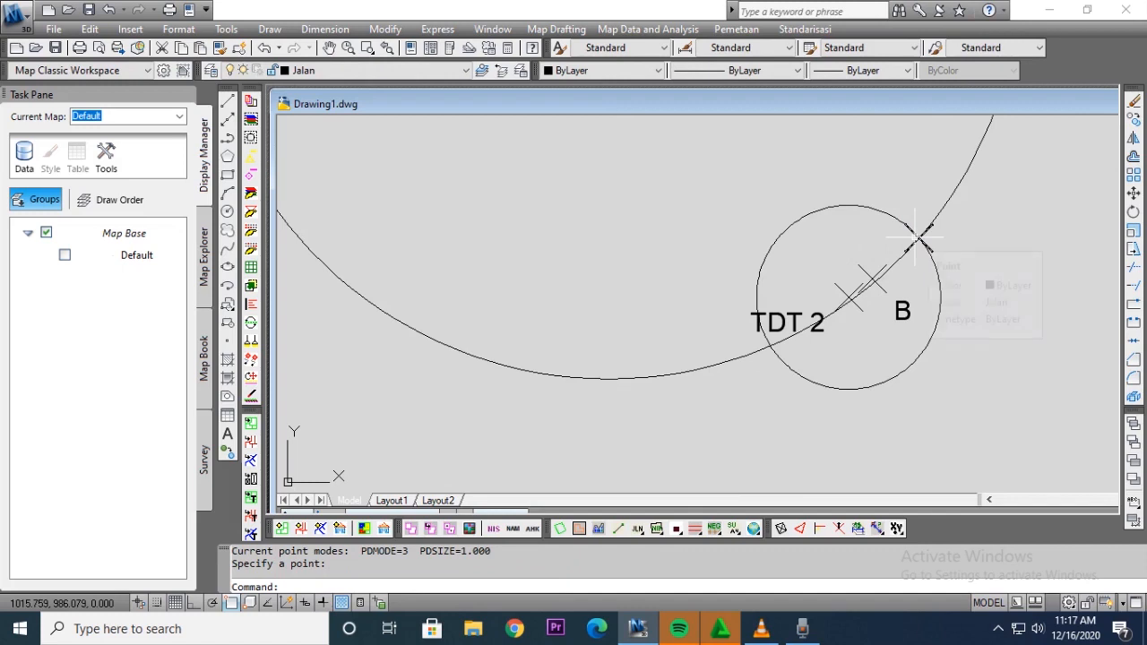
{"action": "key", "text": "Escape"}
Step: Erase the small circle around TDT 2 and the large circle around TDT 1
{"action": "left_click", "coordinate": [955, 284]}
{"action": "left_click", "coordinate": [932, 277]}
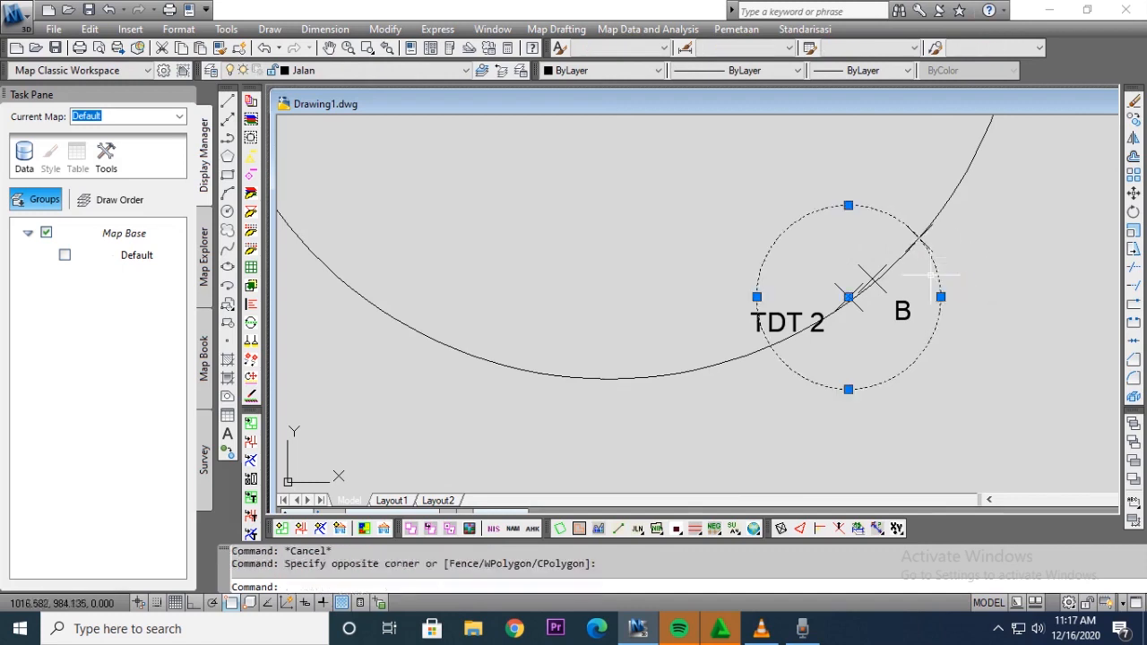
{"action": "key", "text": "Delete"}
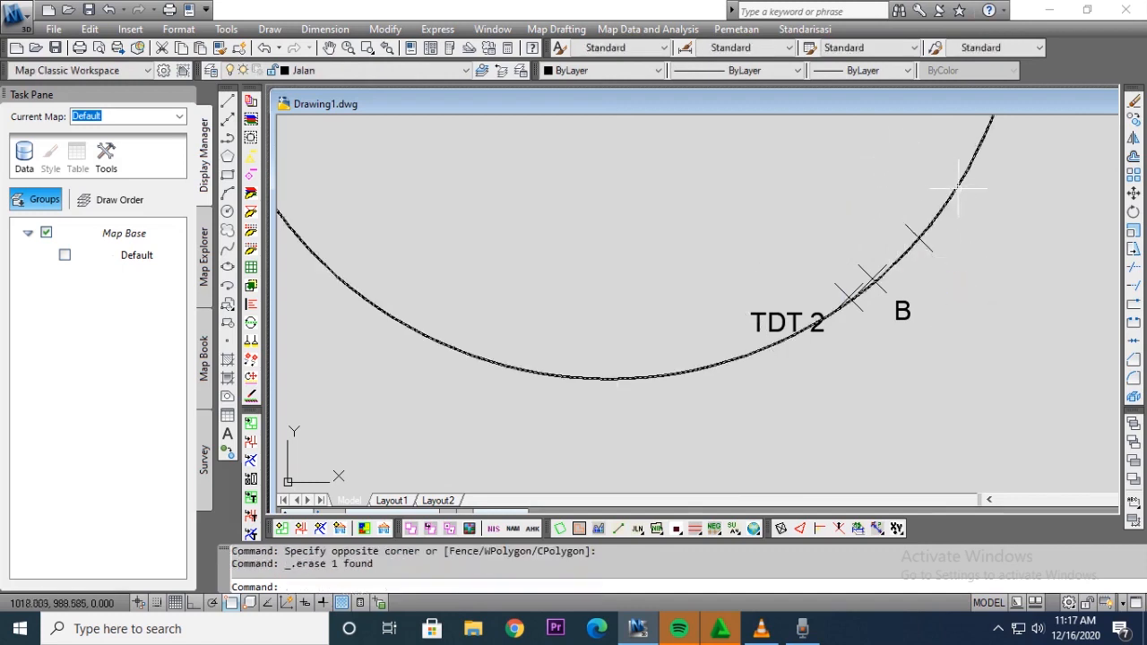
{"action": "left_click", "coordinate": [959, 188]}
{"action": "key", "text": "Delete"}
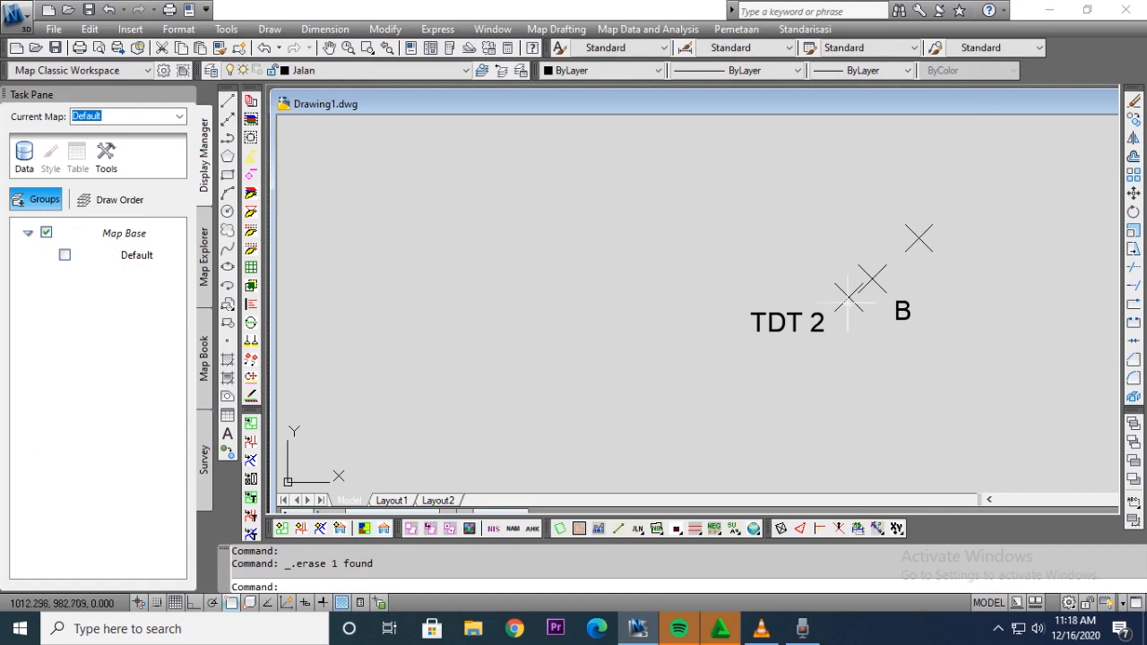
Step: Change the layer of the point at TDT 2 to TDT
{"action": "left_click", "coordinate": [848, 297]}
{"action": "right_click", "coordinate": [848, 297]}
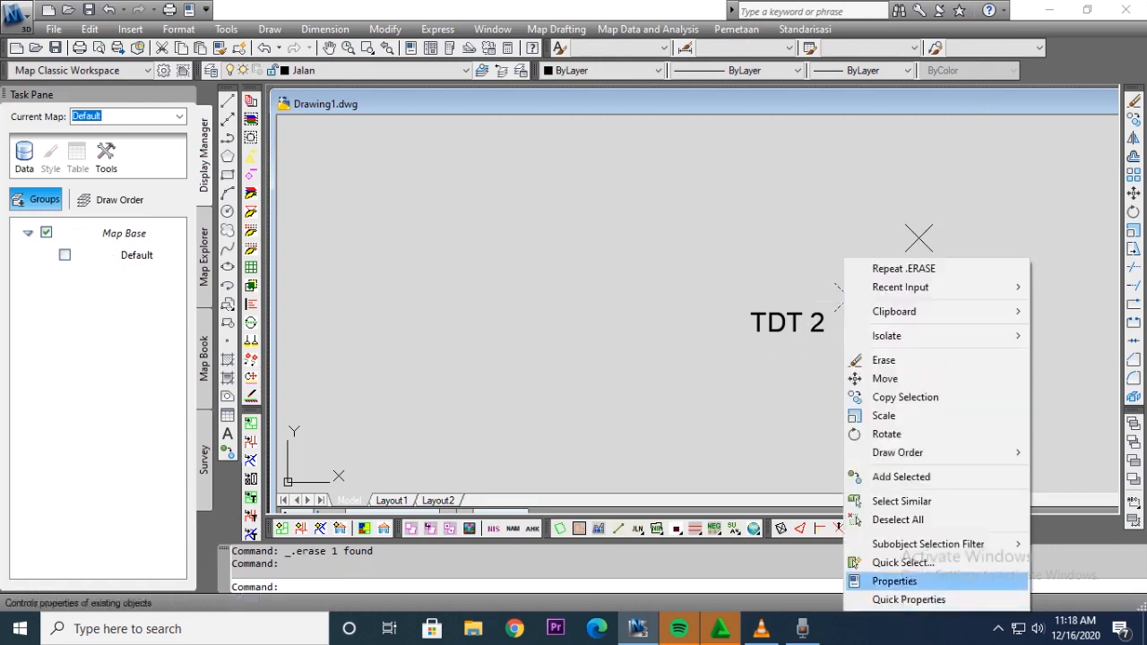
{"action": "left_click", "coordinate": [894, 581]}
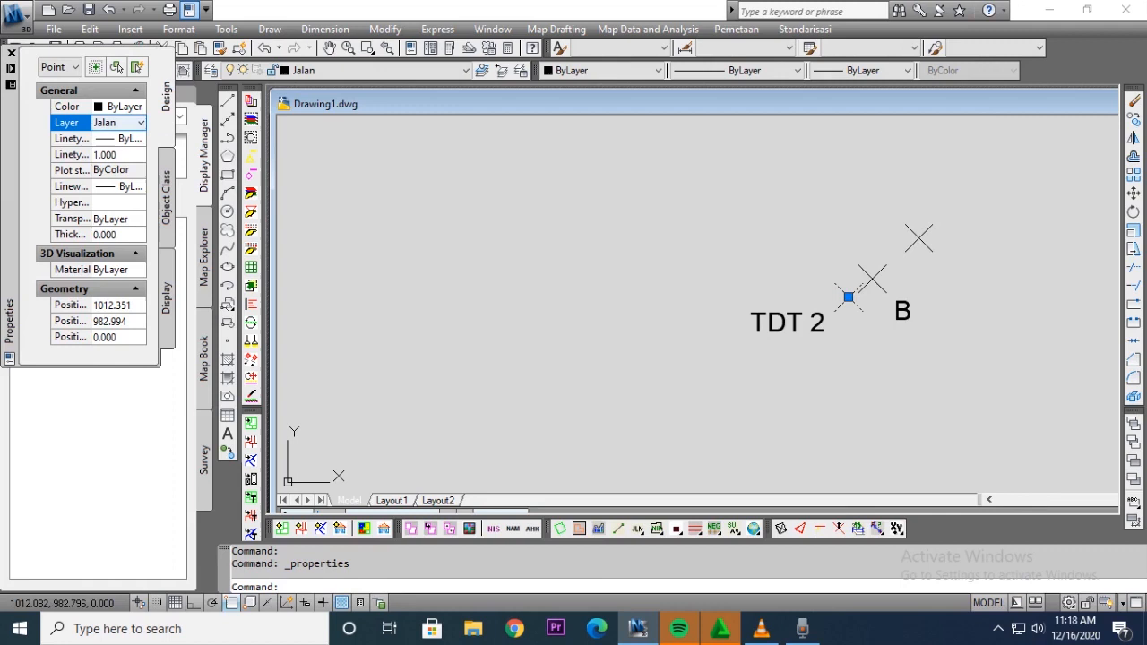
{"action": "left_click", "coordinate": [141, 123]}
{"action": "left_click", "coordinate": [115, 200]}
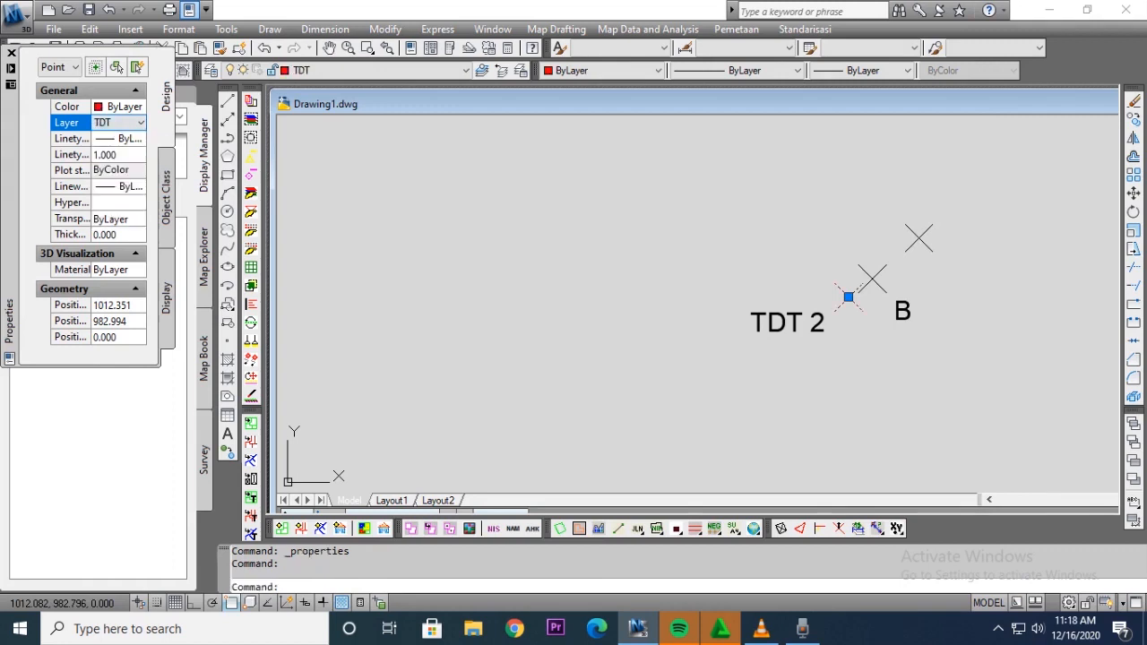
{"action": "key", "text": "Escape"}
Step: Draw a polyline from detail point A to detail point B as the first road edge
{"action": "scroll", "coordinate": [941, 403], "scroll_direction": "down", "scroll_amount": 5}
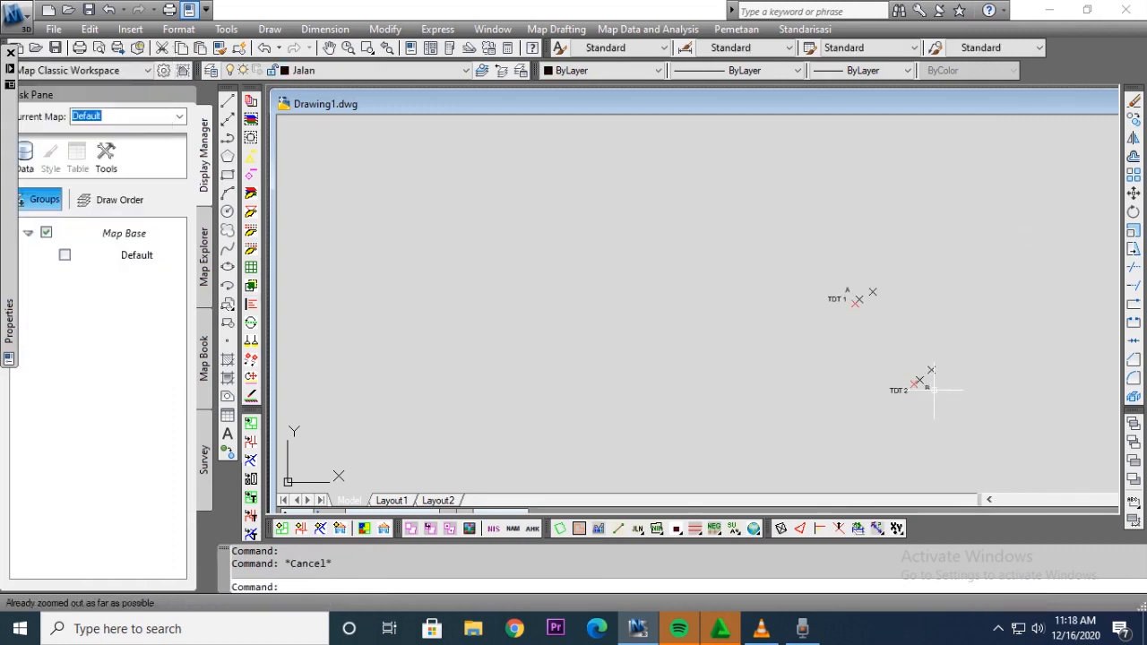
{"action": "scroll", "coordinate": [936, 389], "scroll_direction": "up", "scroll_amount": 4}
{"action": "scroll", "coordinate": [936, 389], "scroll_direction": "down", "scroll_amount": 4}
{"action": "scroll", "coordinate": [937, 391], "scroll_direction": "up", "scroll_amount": 2}
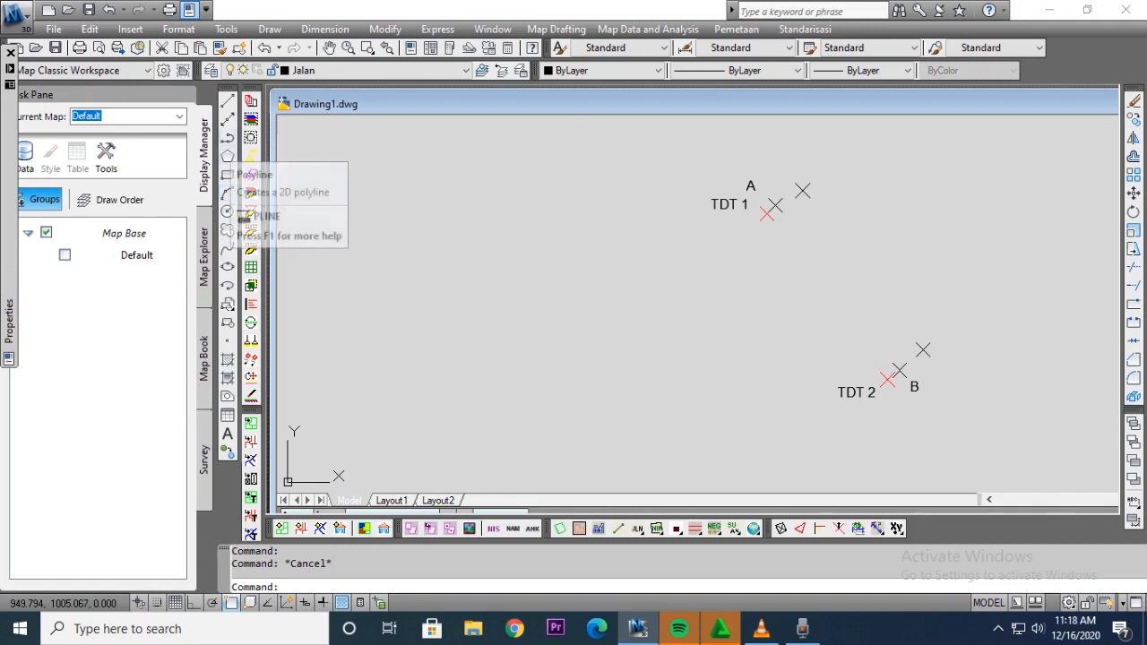
{"action": "left_click", "coordinate": [228, 137]}
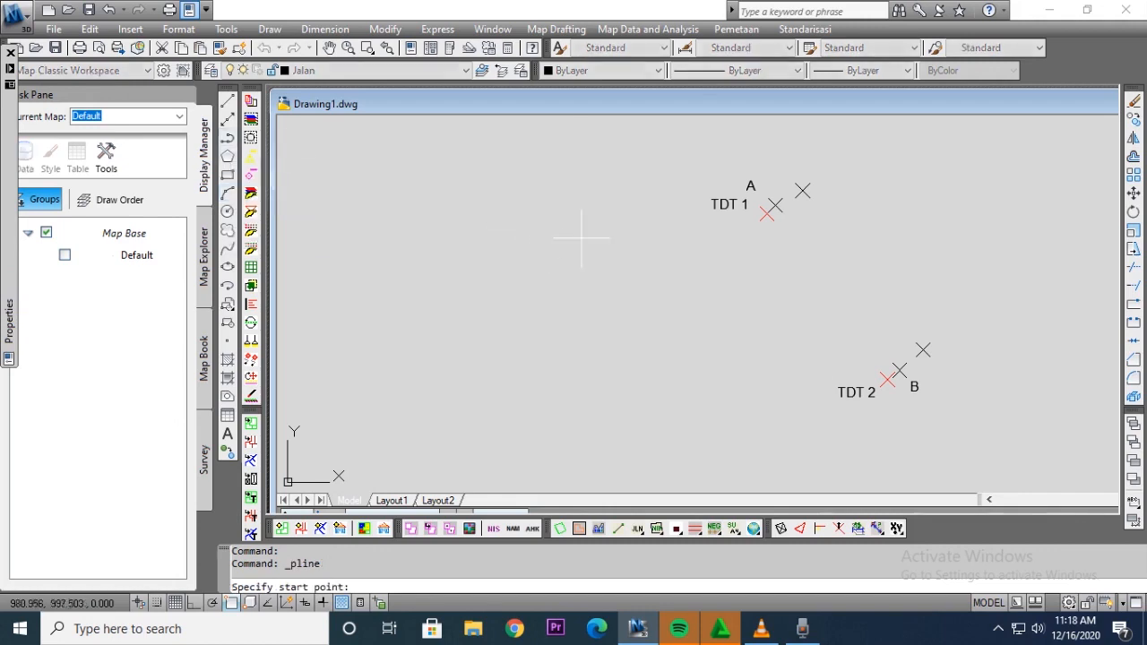
{"action": "left_click", "coordinate": [776, 205]}
{"action": "left_click", "coordinate": [900, 370]}
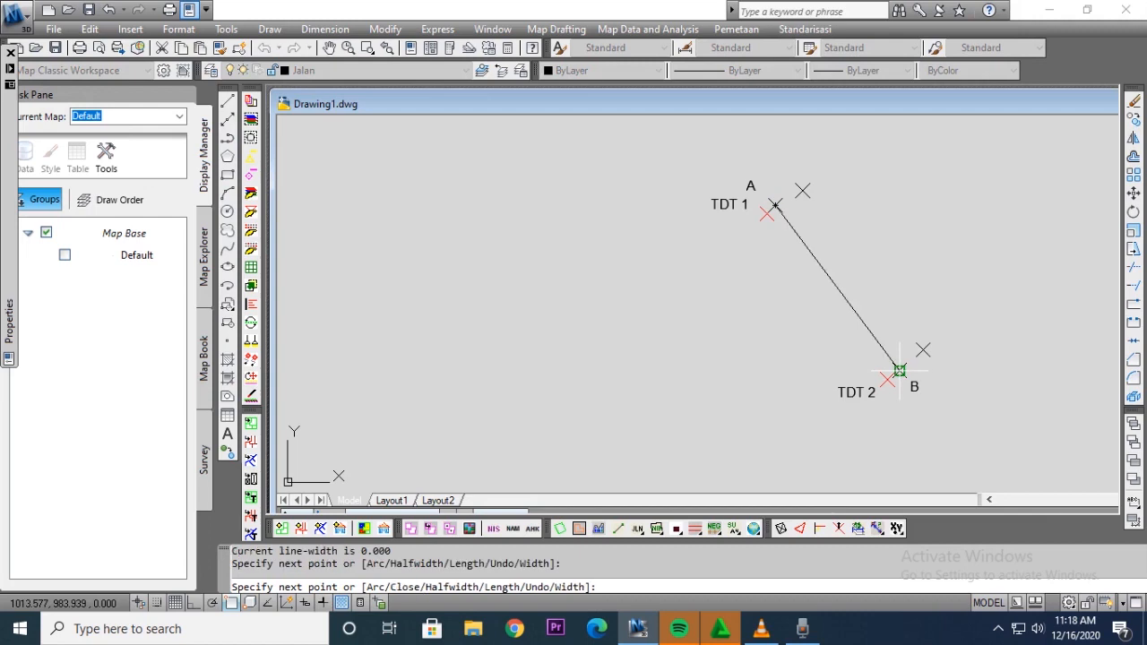
{"action": "key", "text": "Return"}
Step: Draw a second road-edge polyline between the two unlabelled detail points to the right of A and B
{"action": "key", "text": "Return"}
{"action": "left_click", "coordinate": [802, 190]}
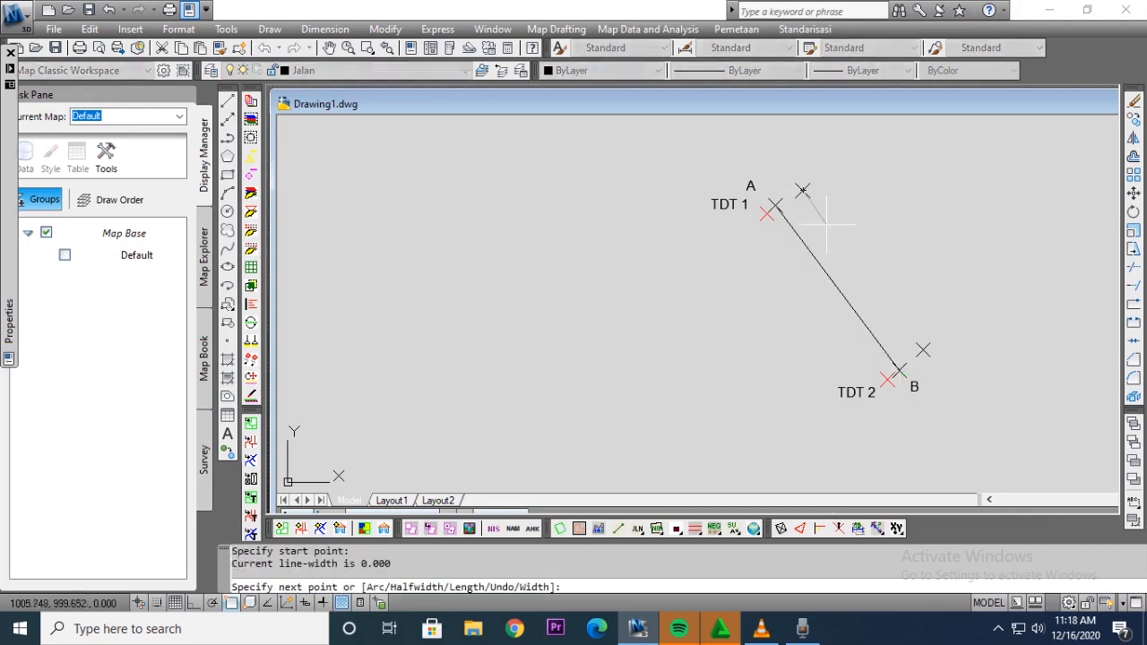
{"action": "left_click", "coordinate": [923, 350]}
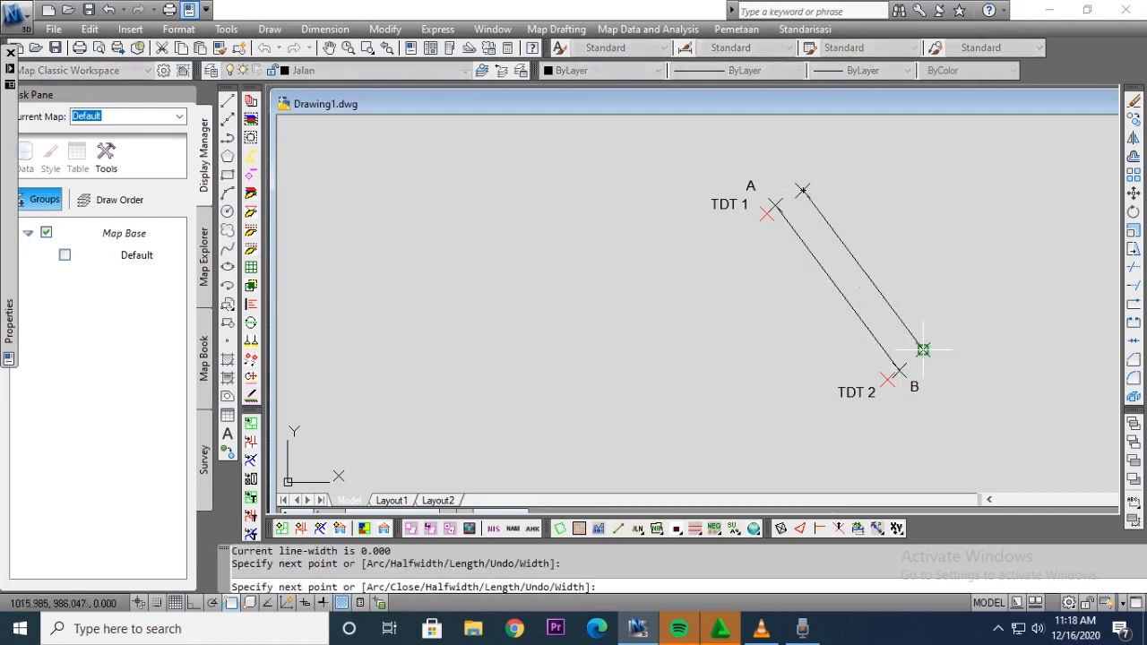
{"action": "key", "text": "Return"}
{"action": "key", "text": "Escape"}
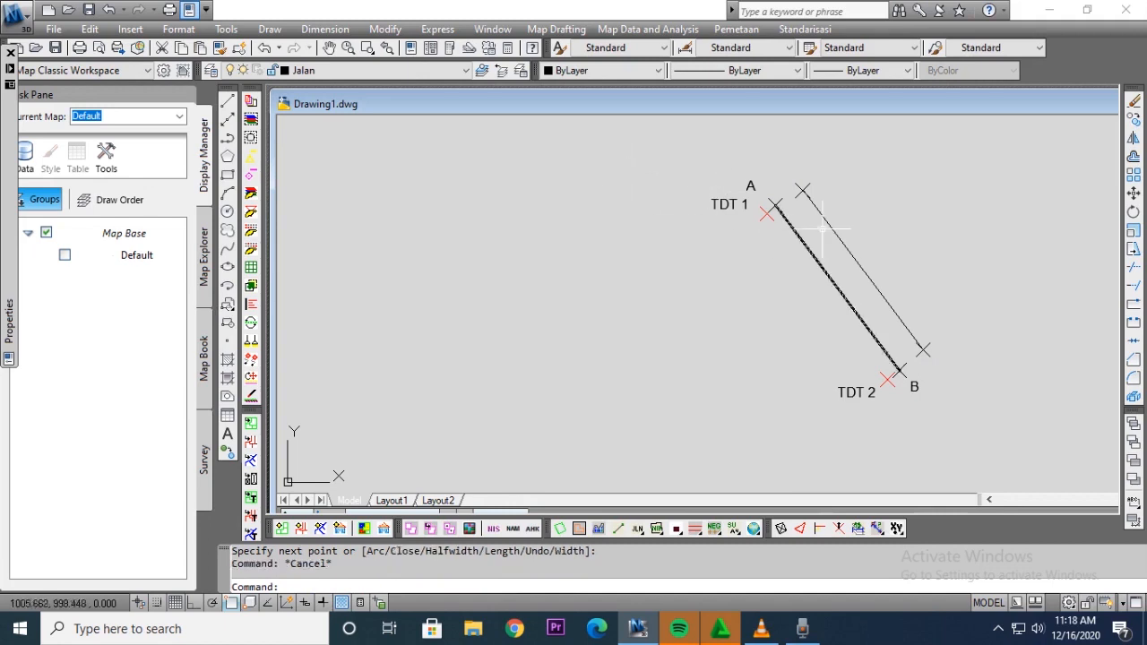
Step: Erase the black point markers at the ends of both road-edge polylines
{"action": "left_click", "coordinate": [779, 199]}
{"action": "key", "text": "Delete"}
{"action": "left_click", "coordinate": [924, 350]}
{"action": "key", "text": "Delete"}
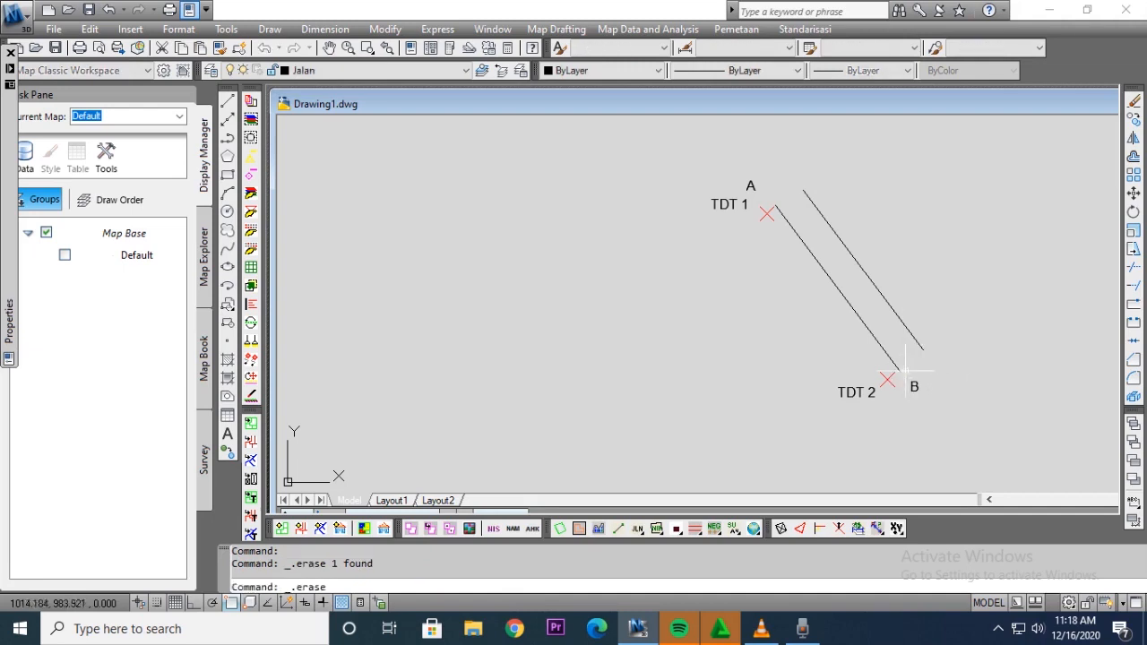
Step: Move label A slightly downward, closer to the upper end of the first road edge
{"action": "left_click", "coordinate": [750, 185]}
{"action": "left_click", "coordinate": [747, 181]}
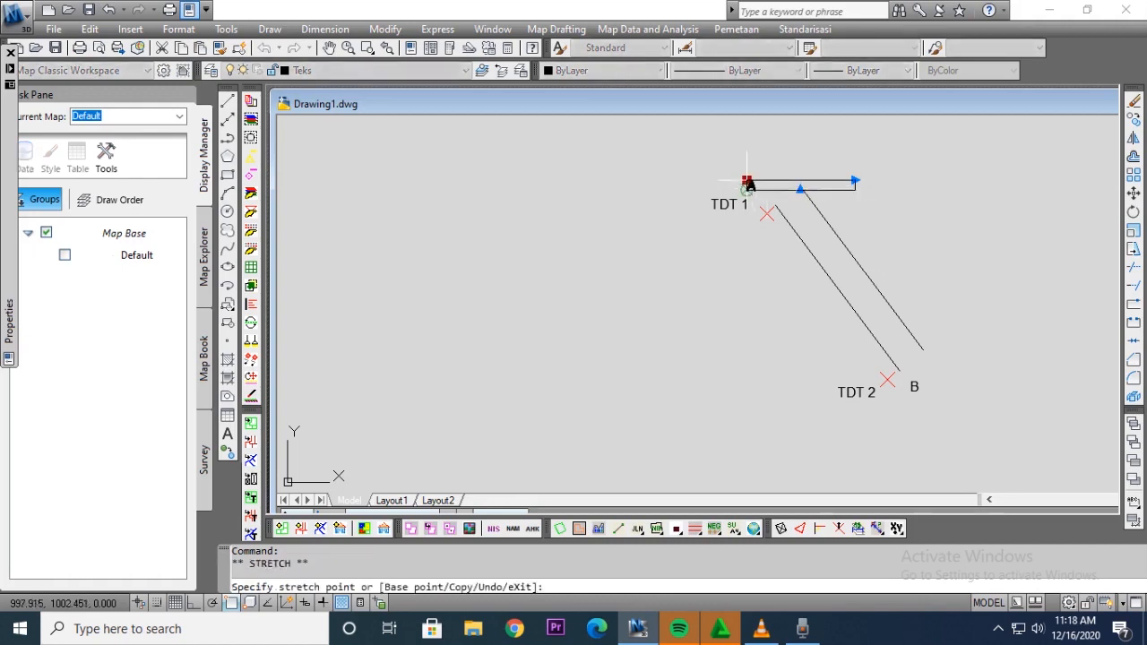
{"action": "left_click", "coordinate": [747, 189]}
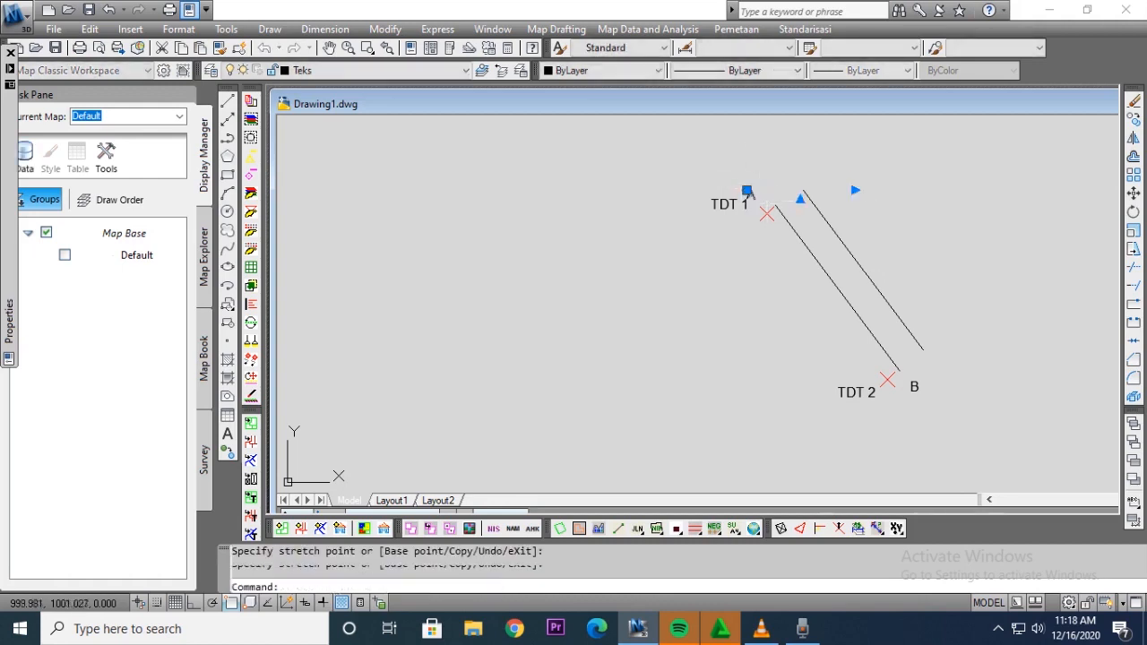
Step: Paste a copy of label A above the upper end of the second road edge and change its text to C
{"action": "key", "text": "ctrl+v"}
{"action": "left_click", "coordinate": [810, 167]}
{"action": "double_click", "coordinate": [809, 167]}
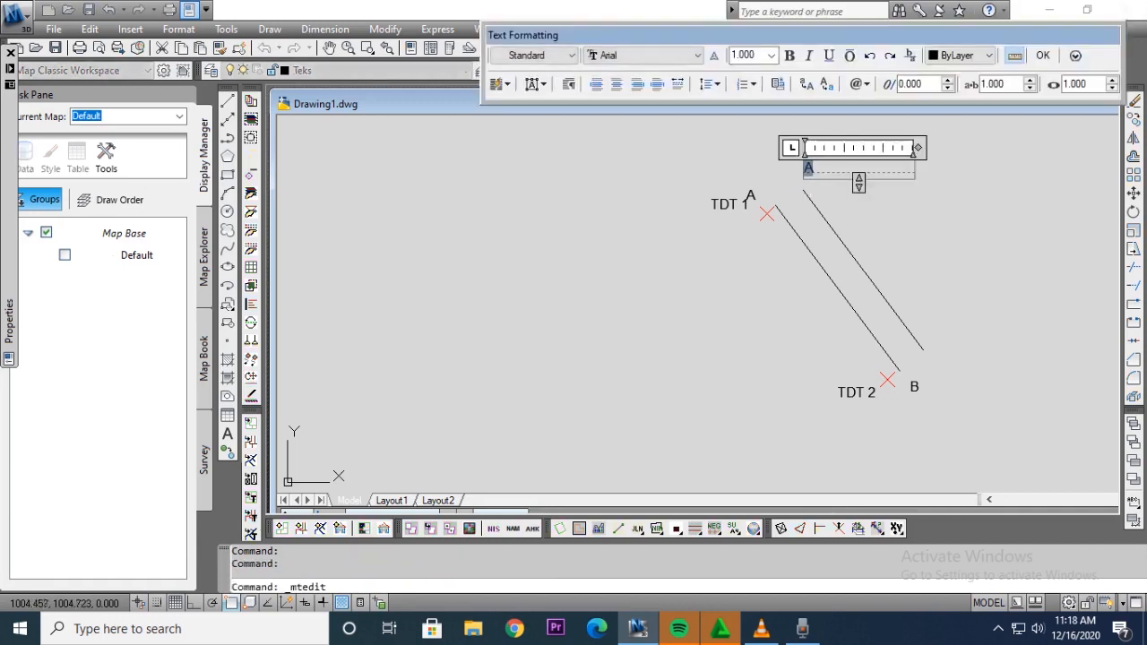
{"action": "type", "text": "C"}
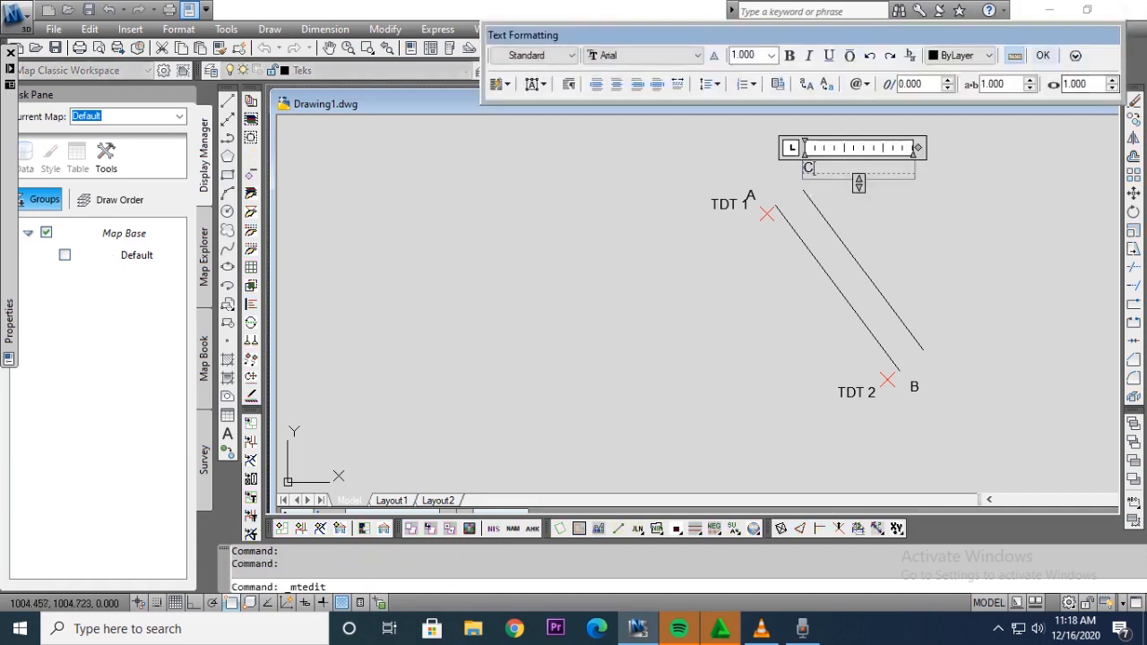
{"action": "left_click", "coordinate": [1044, 55]}
Step: Copy label C to the lower end of the second road edge and change the copy's text to D
{"action": "left_click", "coordinate": [806, 167]}
{"action": "key", "text": "ctrl+c"}
{"action": "key", "text": "ctrl+v"}
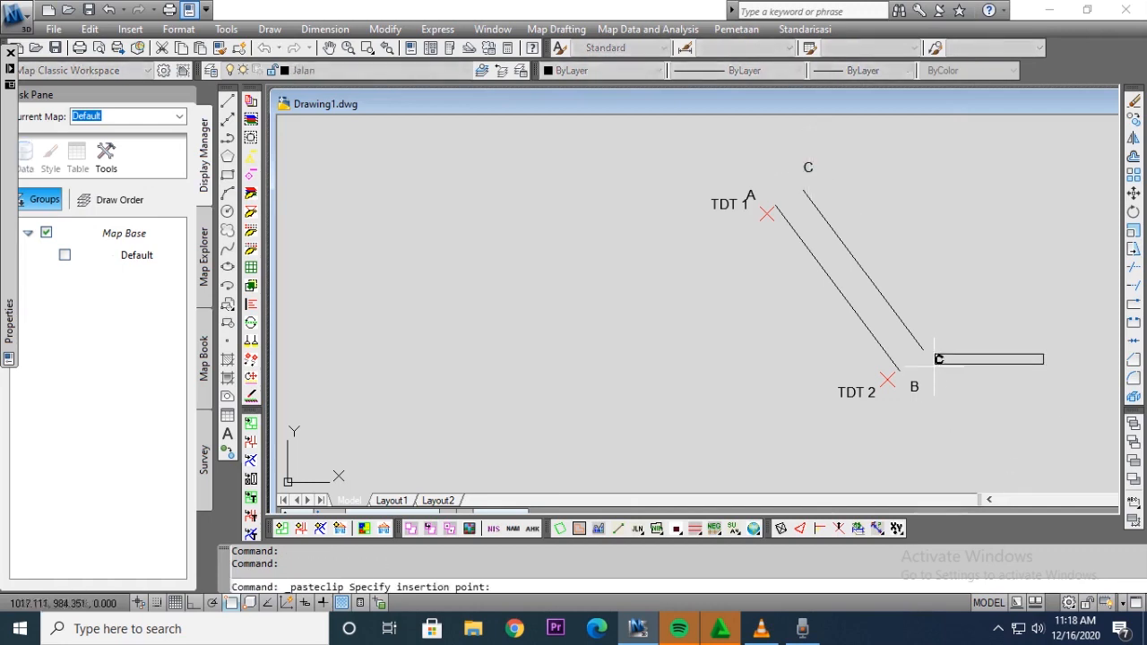
{"action": "left_click", "coordinate": [935, 366]}
{"action": "double_click", "coordinate": [939, 359]}
{"action": "key", "text": "ctrl+a"}
{"action": "type", "text": "D"}
{"action": "left_click", "coordinate": [1042, 248]}
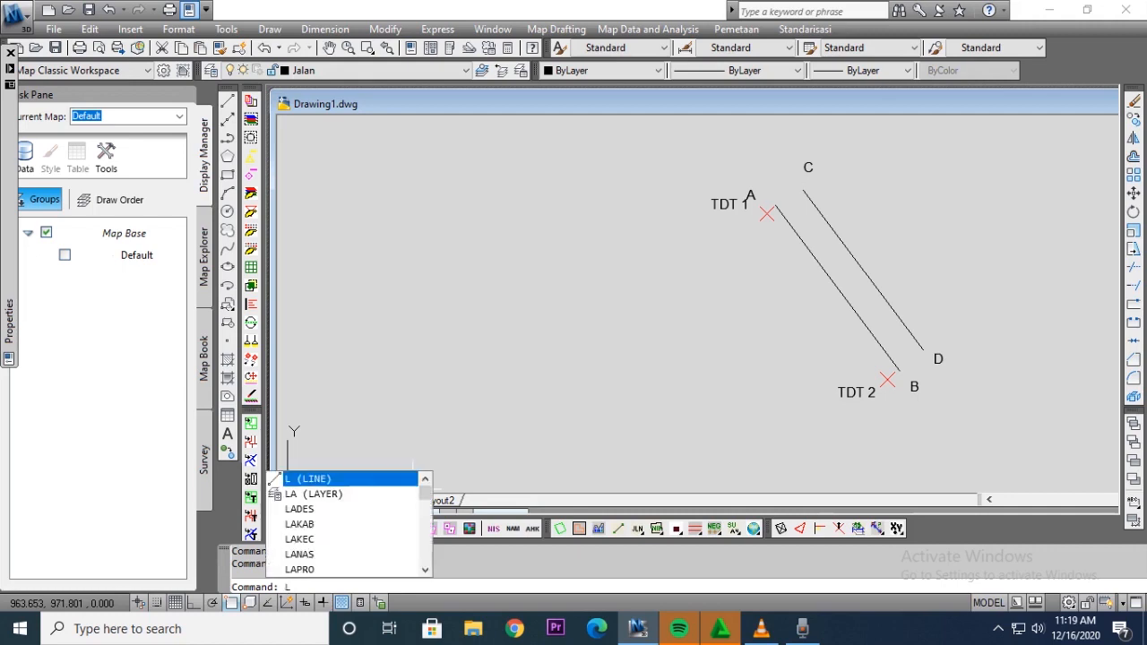
Step: Check the length of road edge A–B with the Lengthen command
{"action": "type", "text": "en"}
{"action": "key", "text": "Return"}
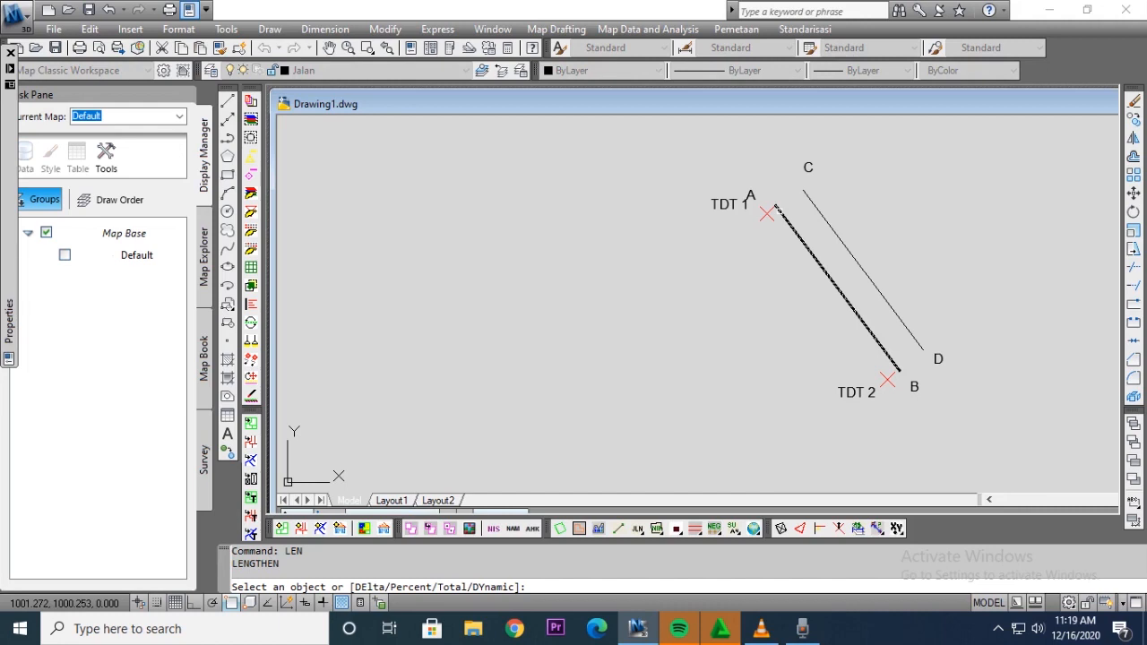
{"action": "left_click", "coordinate": [833, 281]}
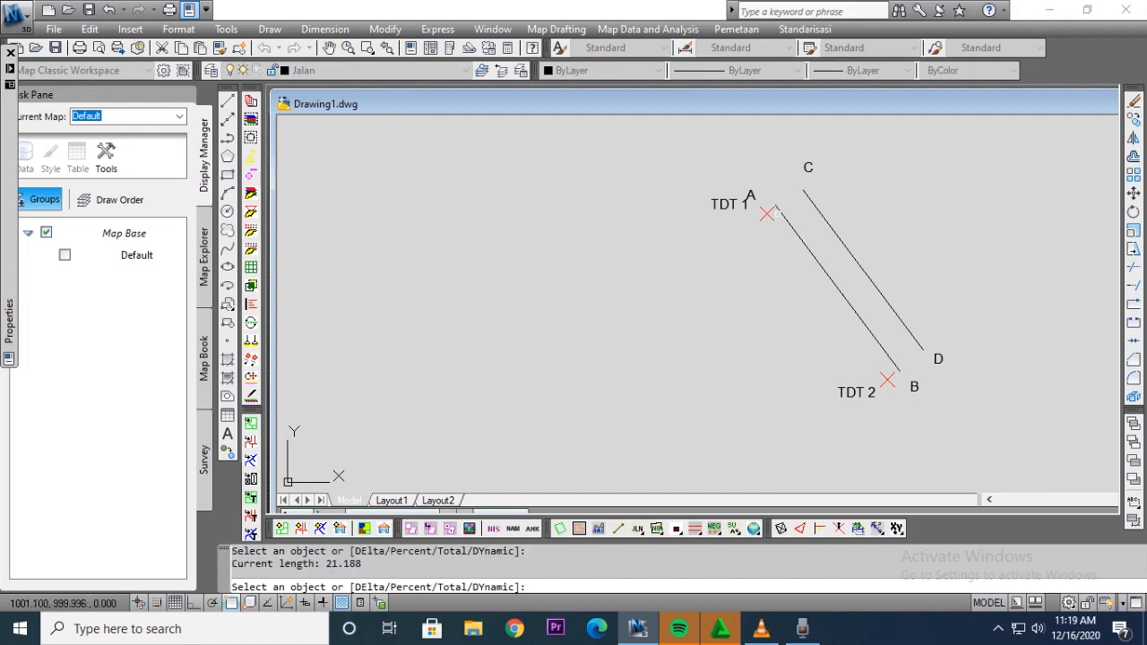
{"action": "key", "text": "Return"}
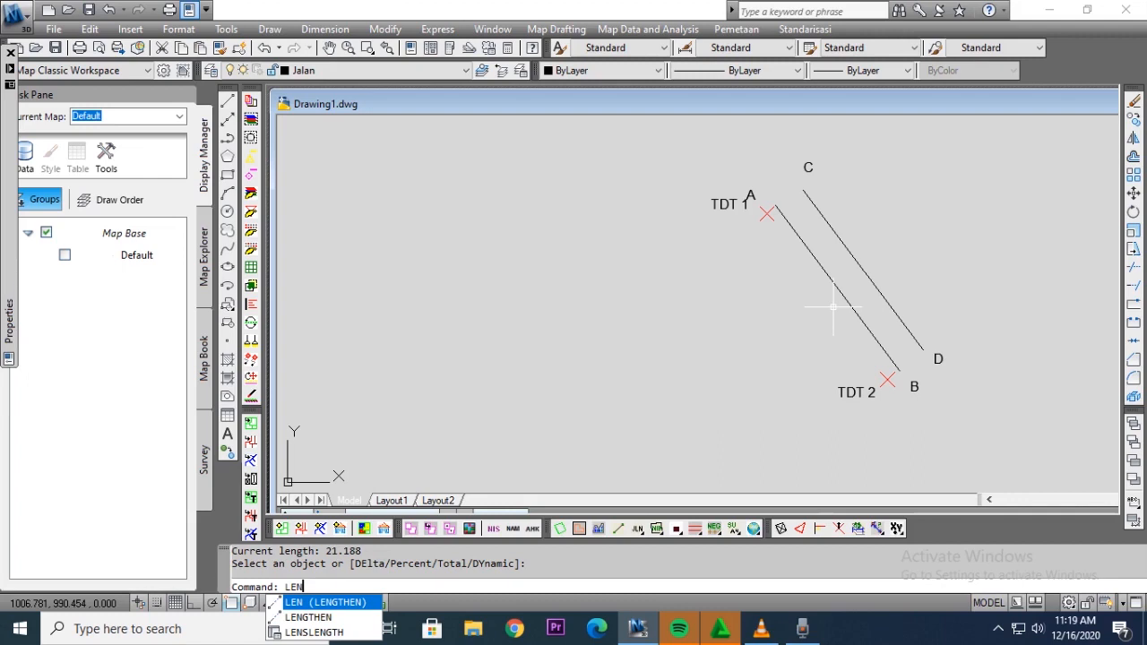
Step: Lengthen both road edges by a delta of 2 at each of their ends
{"action": "key", "text": "Return"}
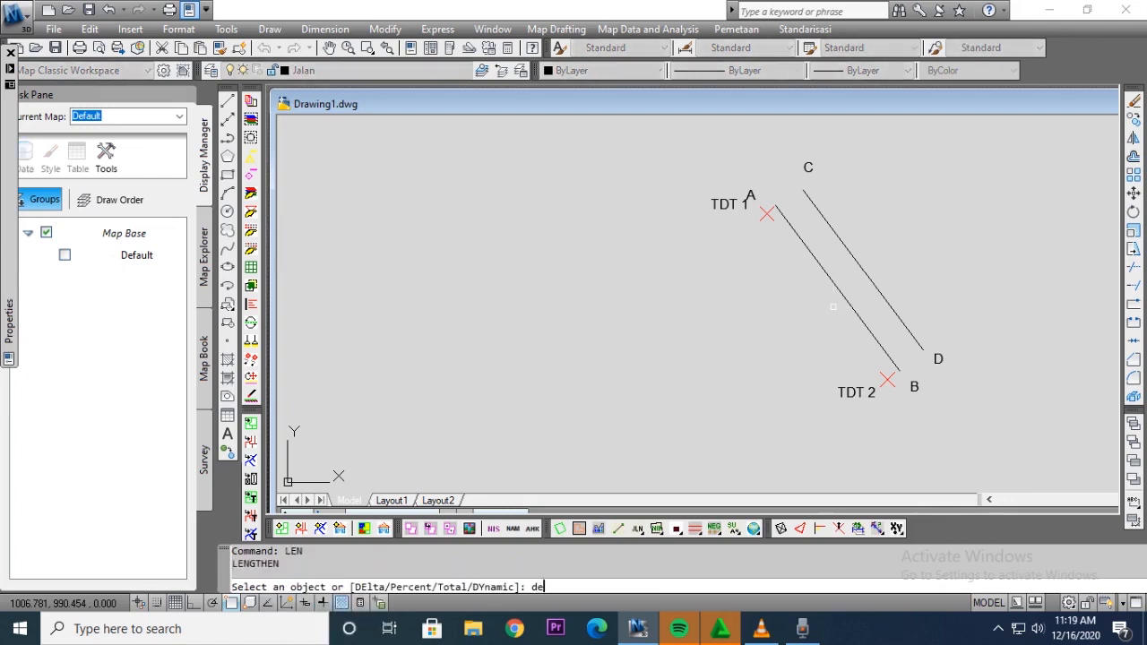
{"action": "key", "text": "Return"}
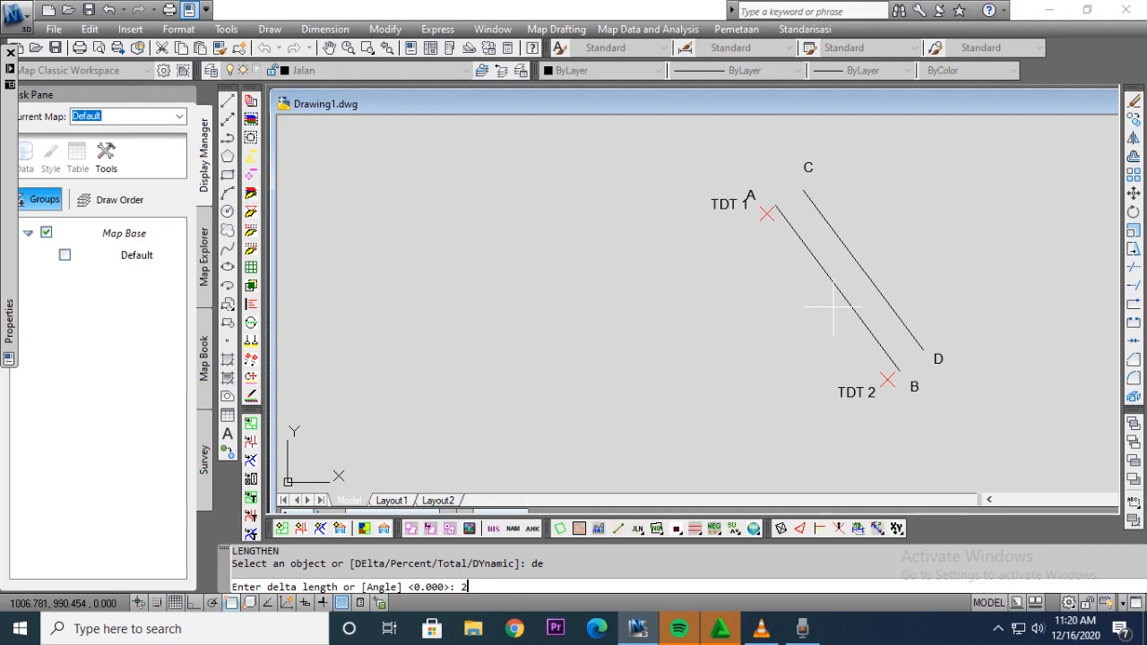
{"action": "type", "text": "2"}
{"action": "key", "text": "Return"}
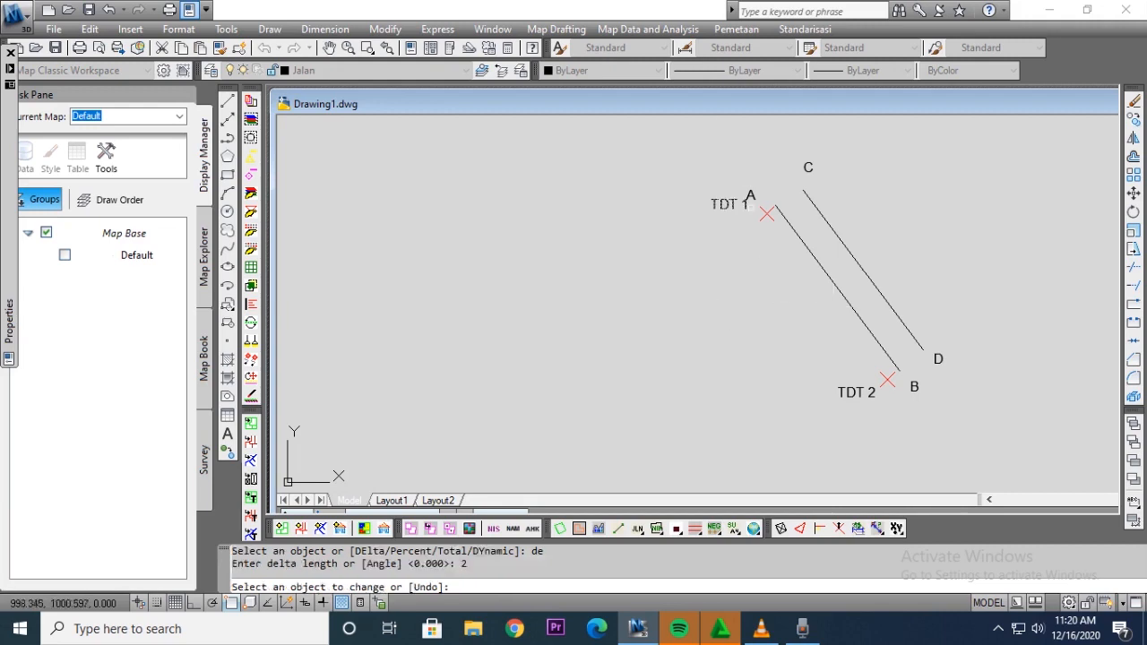
{"action": "left_click", "coordinate": [776, 208]}
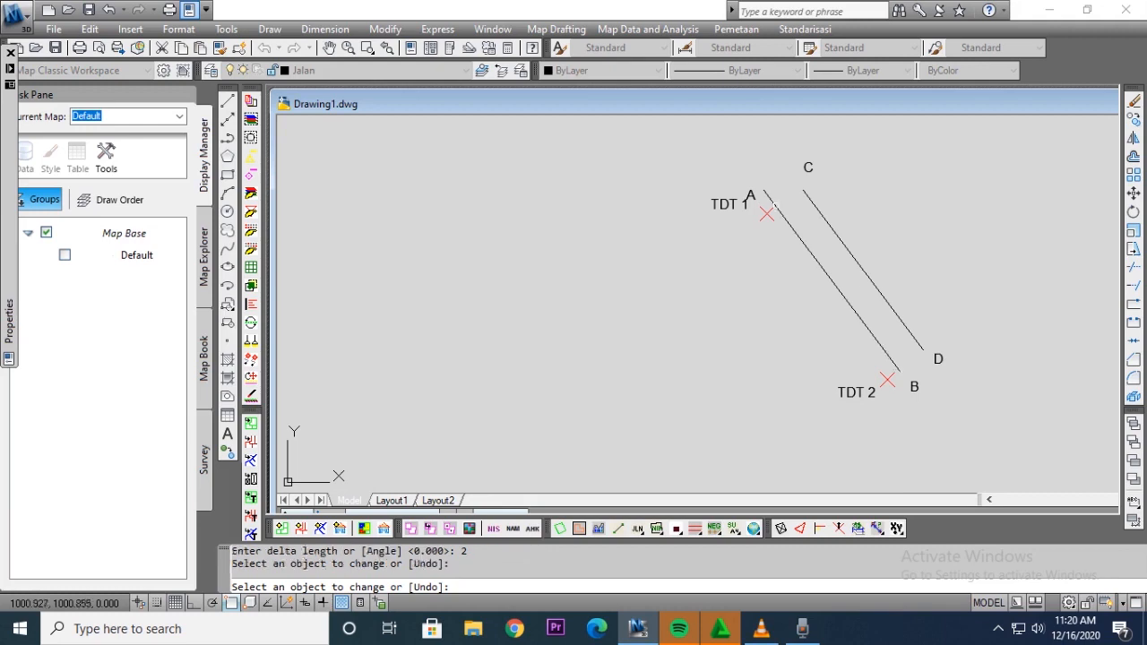
{"action": "left_click", "coordinate": [899, 369]}
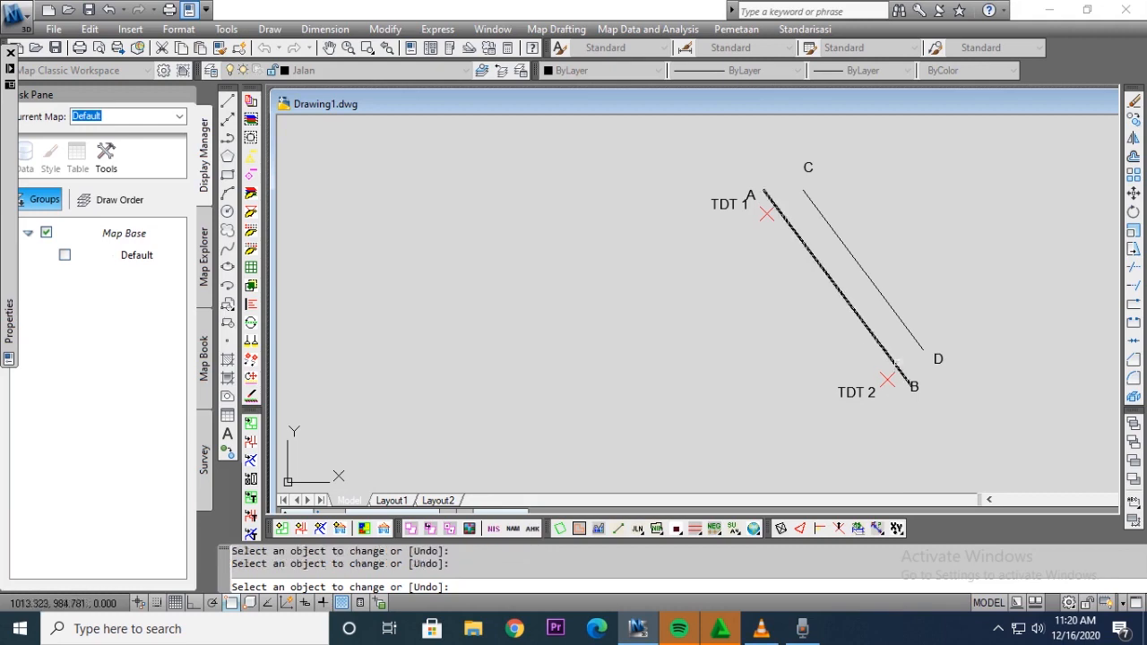
{"action": "left_click", "coordinate": [804, 192]}
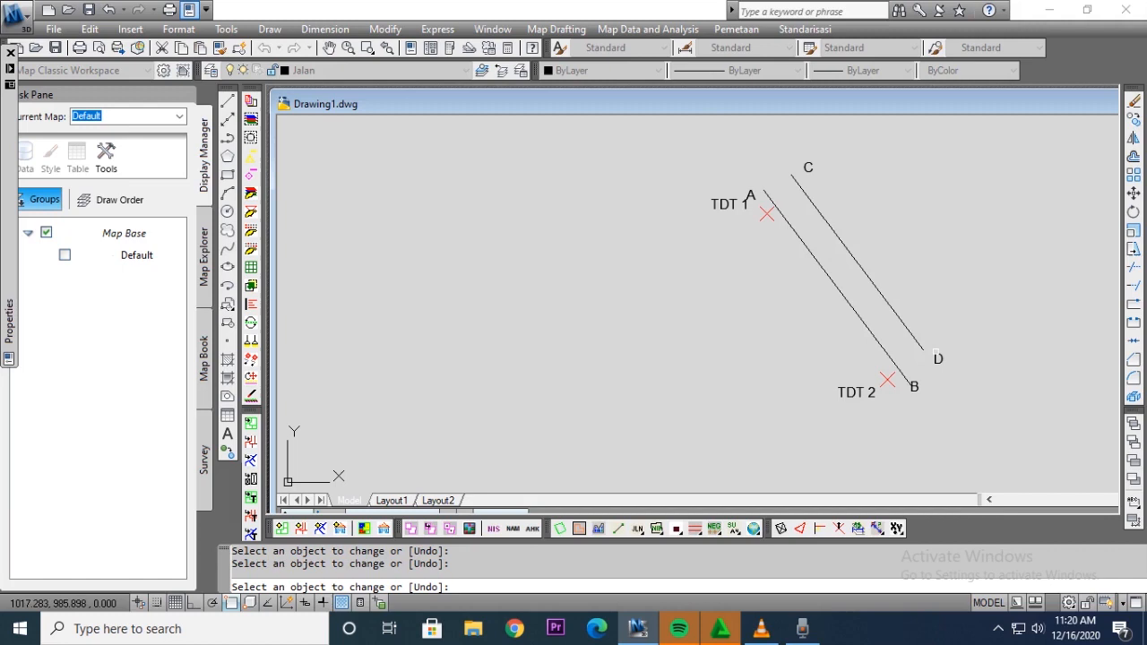
{"action": "left_click", "coordinate": [922, 350]}
{"action": "key", "text": "Return"}
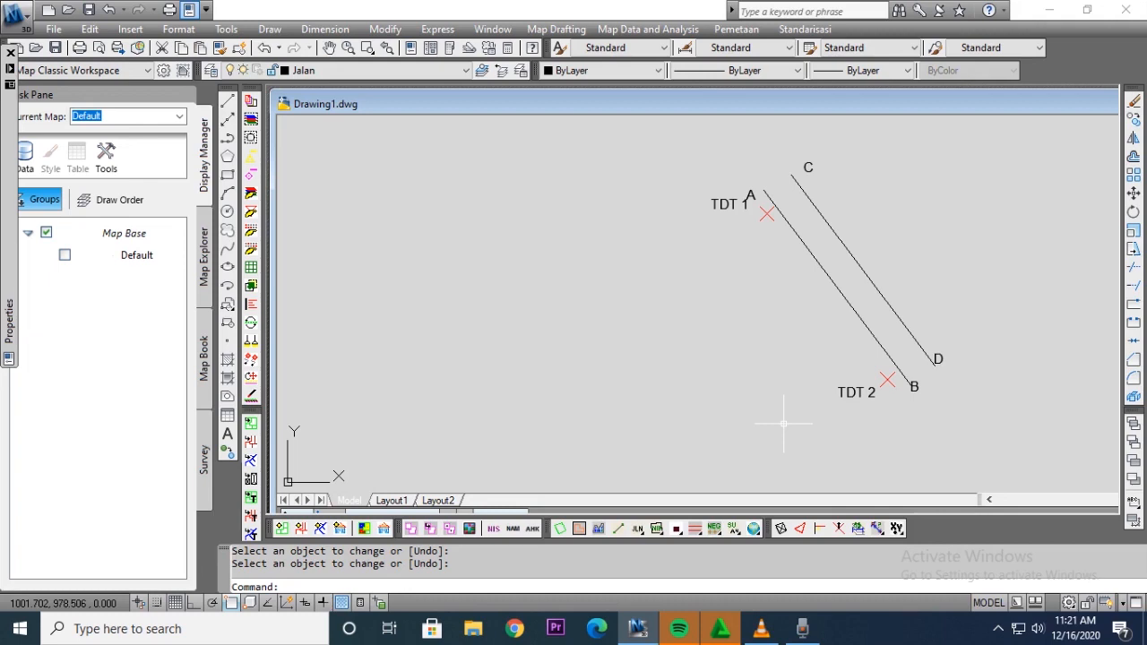
Step: Draw a circle of radius 6.235 centred on the TDT 1 point
{"action": "type", "text": "C"}
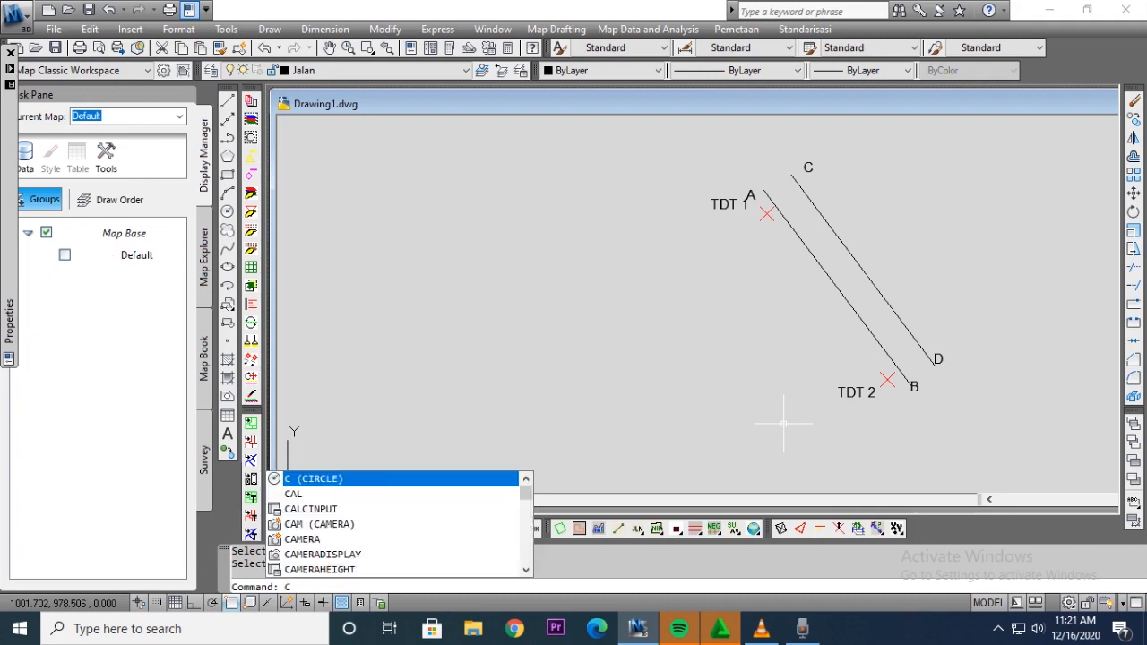
{"action": "key", "text": "Return"}
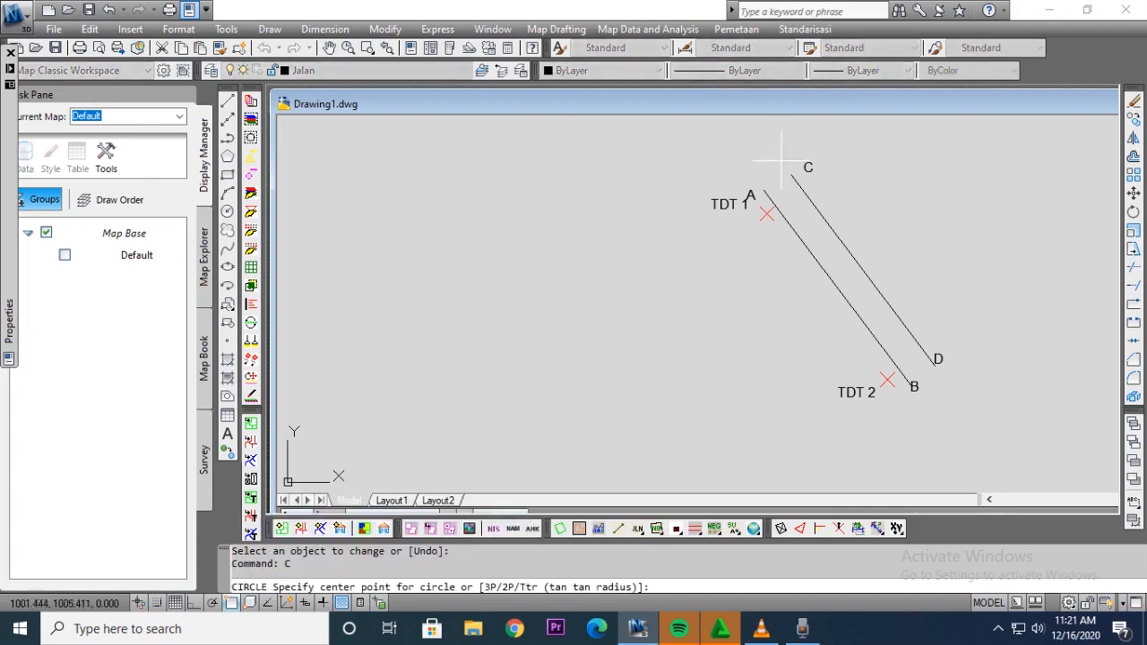
{"action": "left_click", "coordinate": [766, 214]}
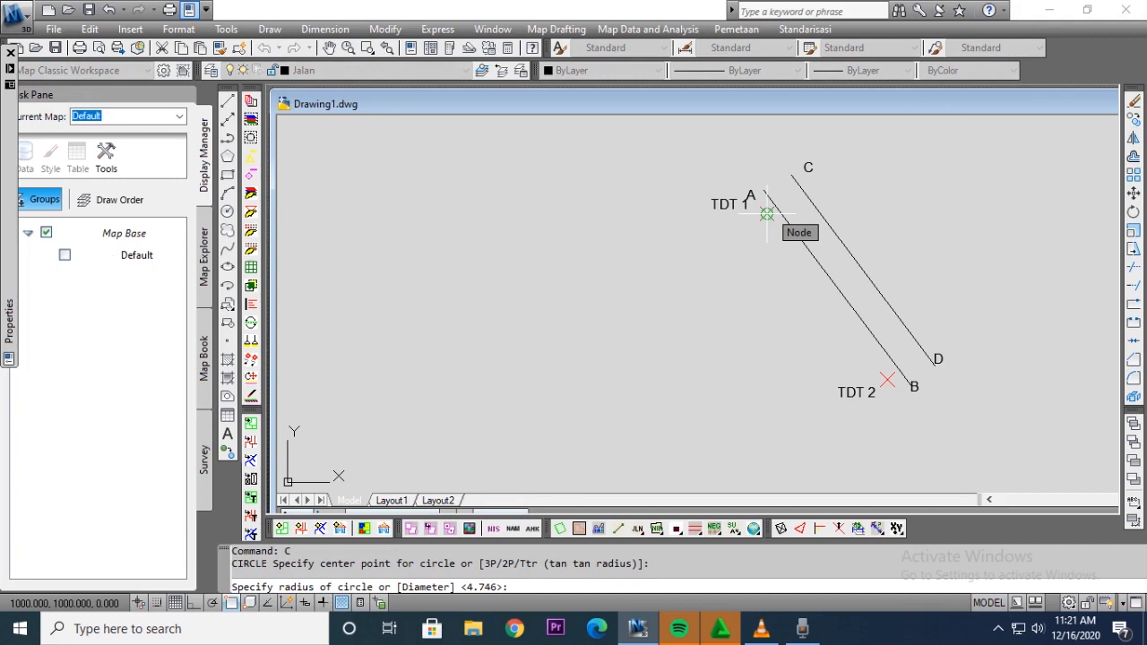
{"action": "type", "text": "6.235"}
{"action": "key", "text": "Return"}
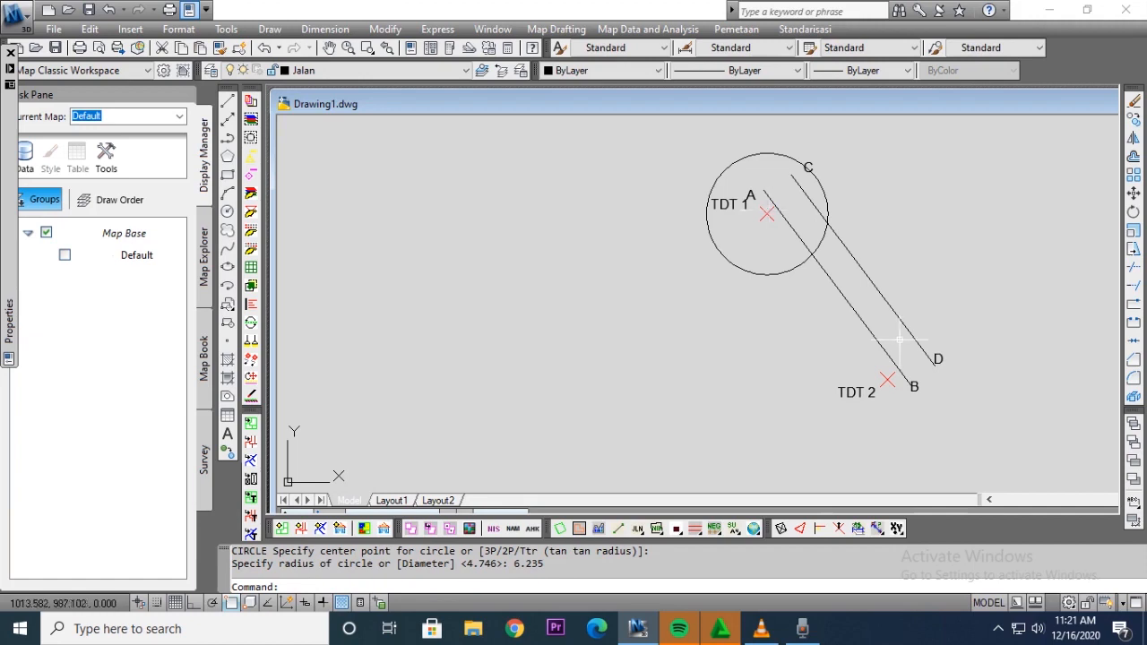
Step: Draw a circle of radius 18.645 centred on the TDT 2 point
{"action": "type", "text": "c"}
{"action": "key", "text": "Return"}
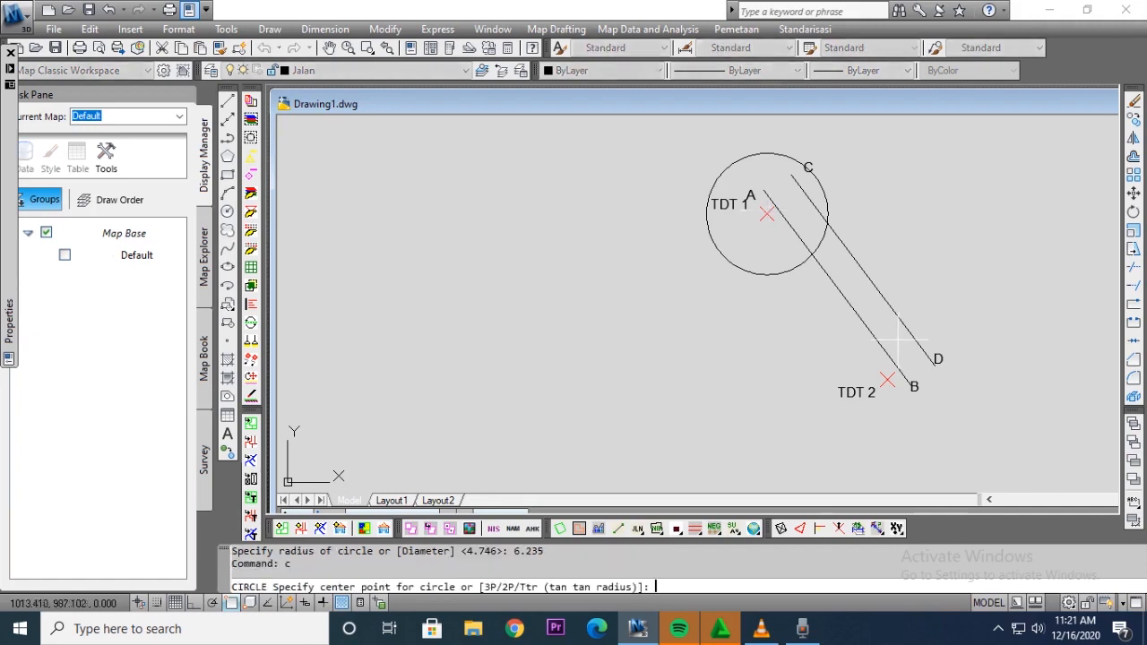
{"action": "left_click", "coordinate": [887, 380]}
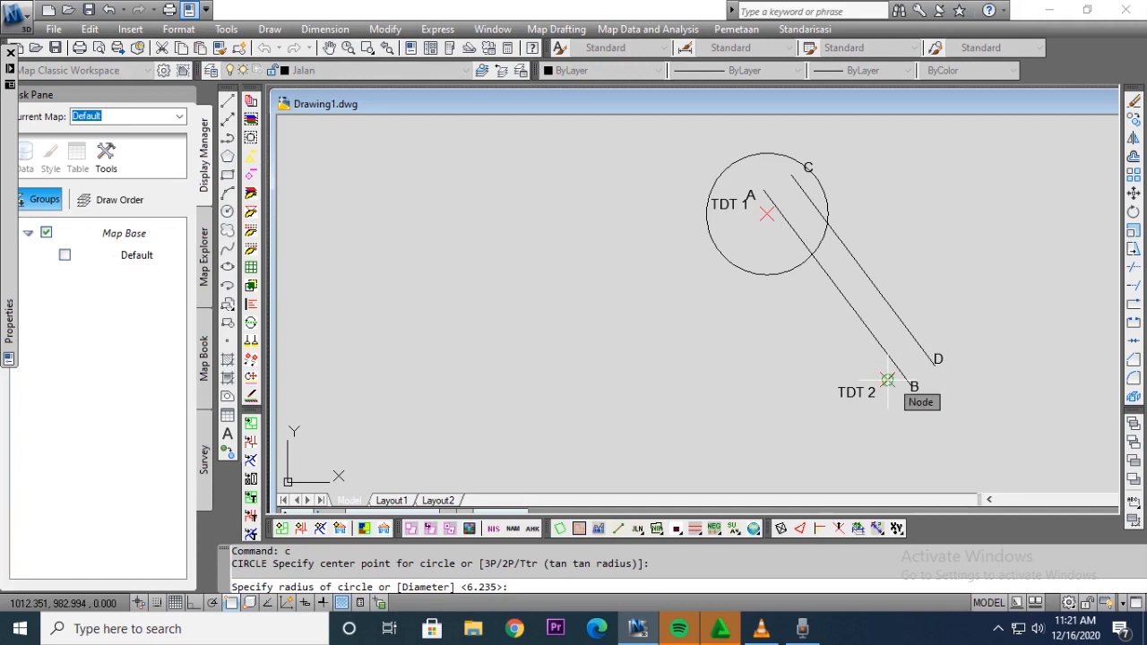
{"action": "type", "text": "18.645"}
{"action": "key", "text": "Return"}
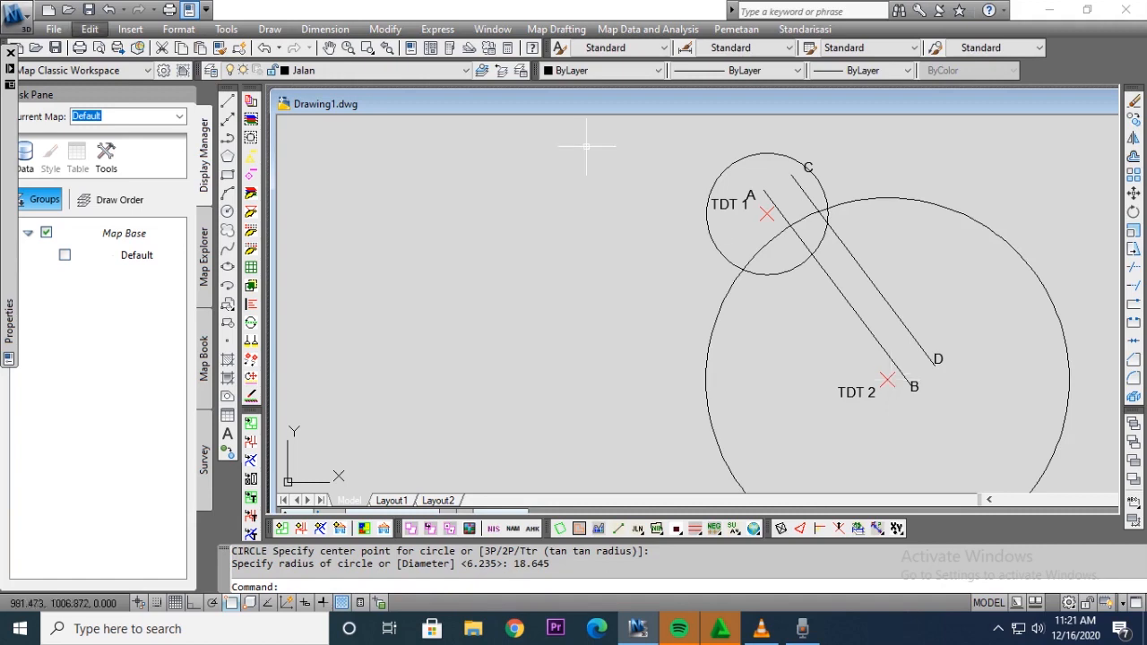
Step: Make Bidang the current layer and set its colour to index 10
{"action": "left_click", "coordinate": [210, 70]}
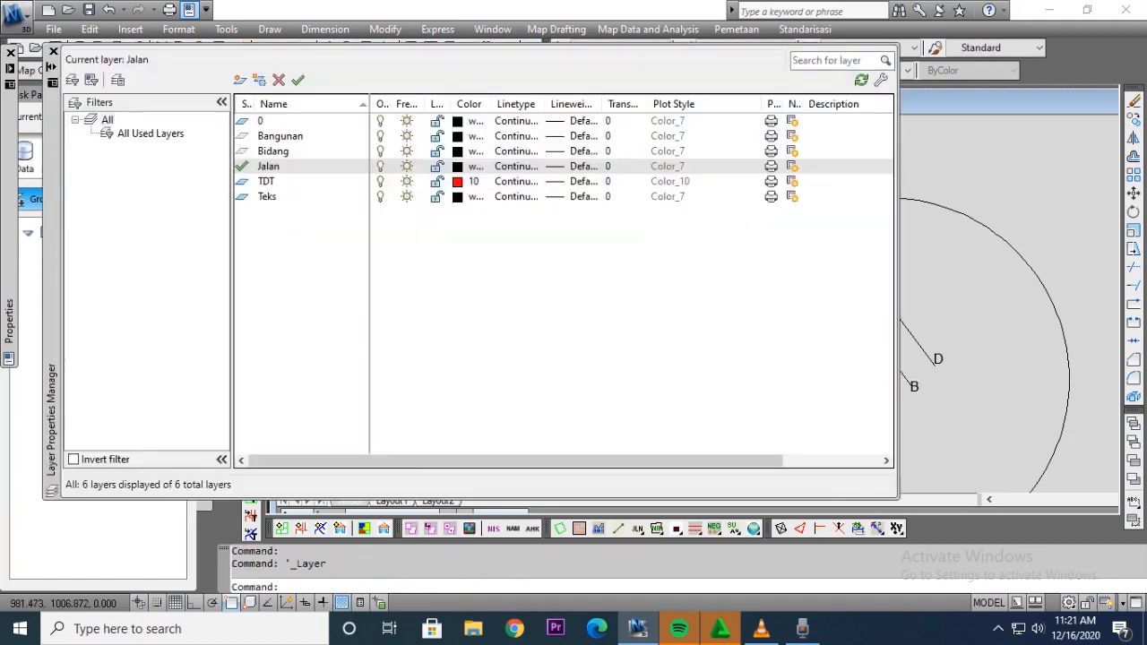
{"action": "left_click", "coordinate": [274, 151]}
{"action": "left_click", "coordinate": [297, 80]}
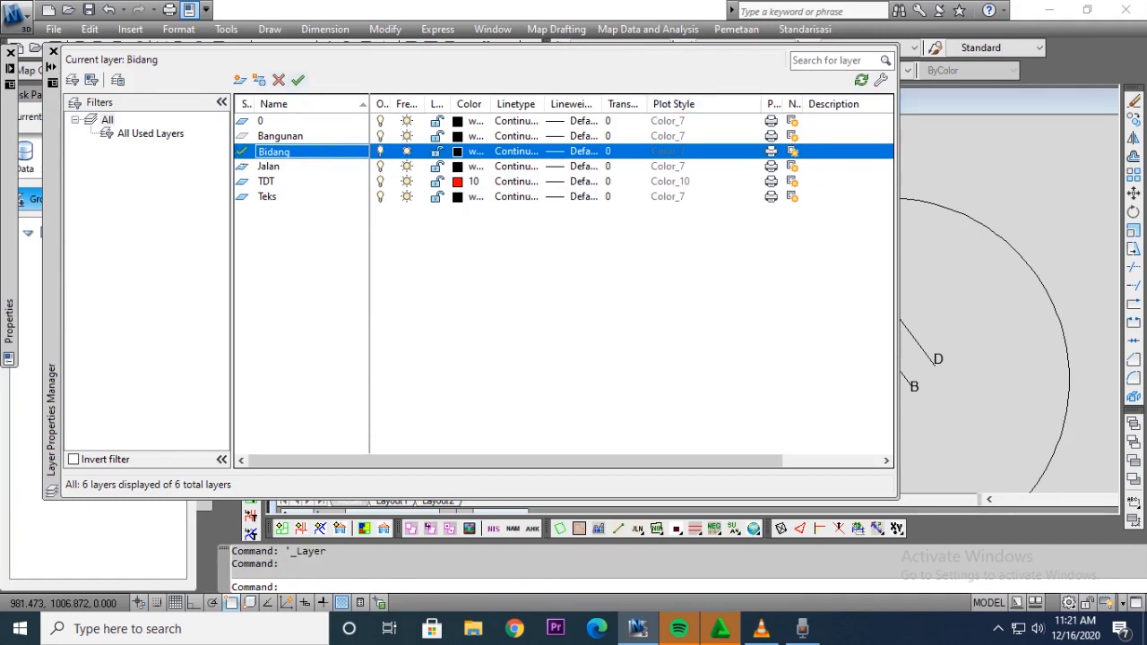
{"action": "left_click", "coordinate": [458, 151]}
{"action": "left_click", "coordinate": [440, 257]}
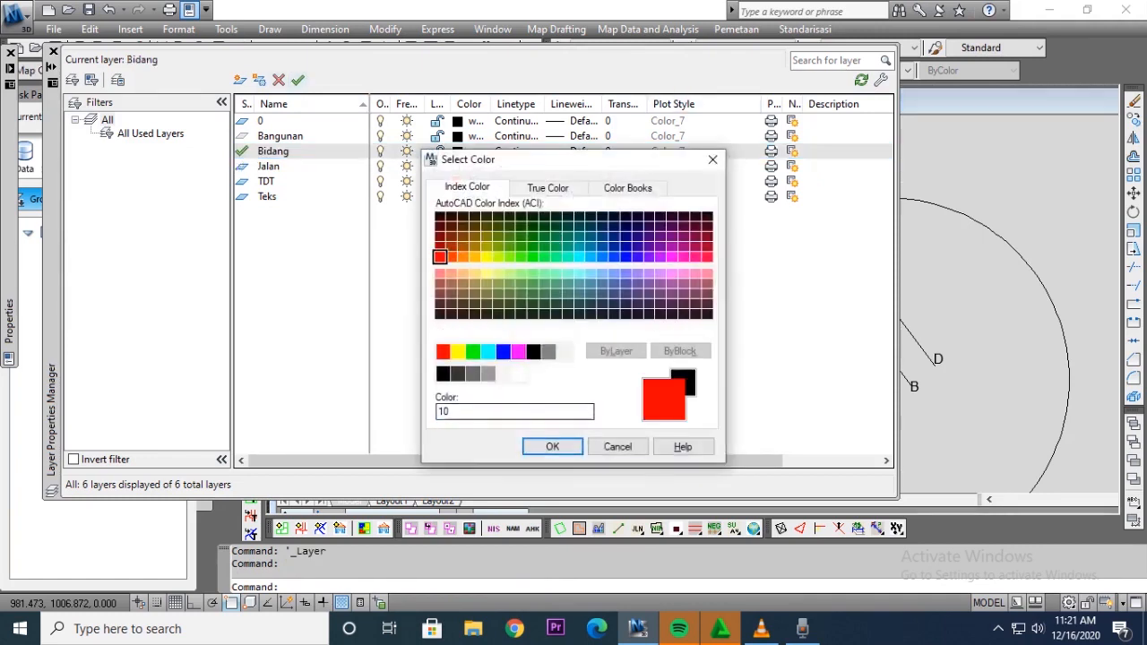
{"action": "left_click", "coordinate": [552, 446]}
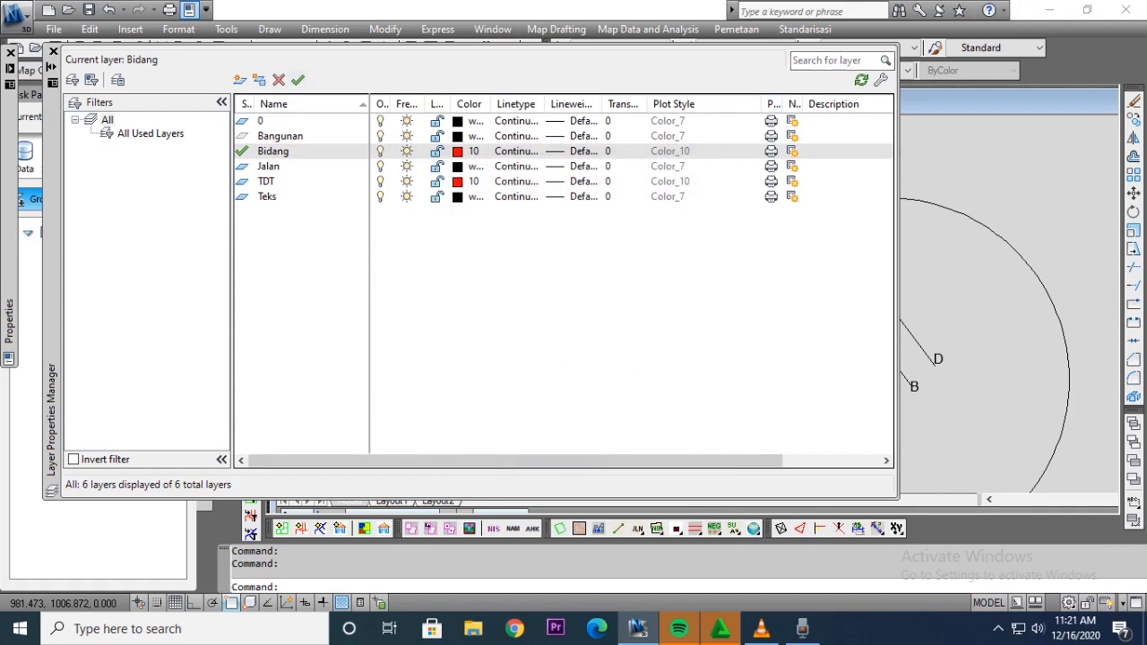
{"action": "left_click", "coordinate": [54, 52]}
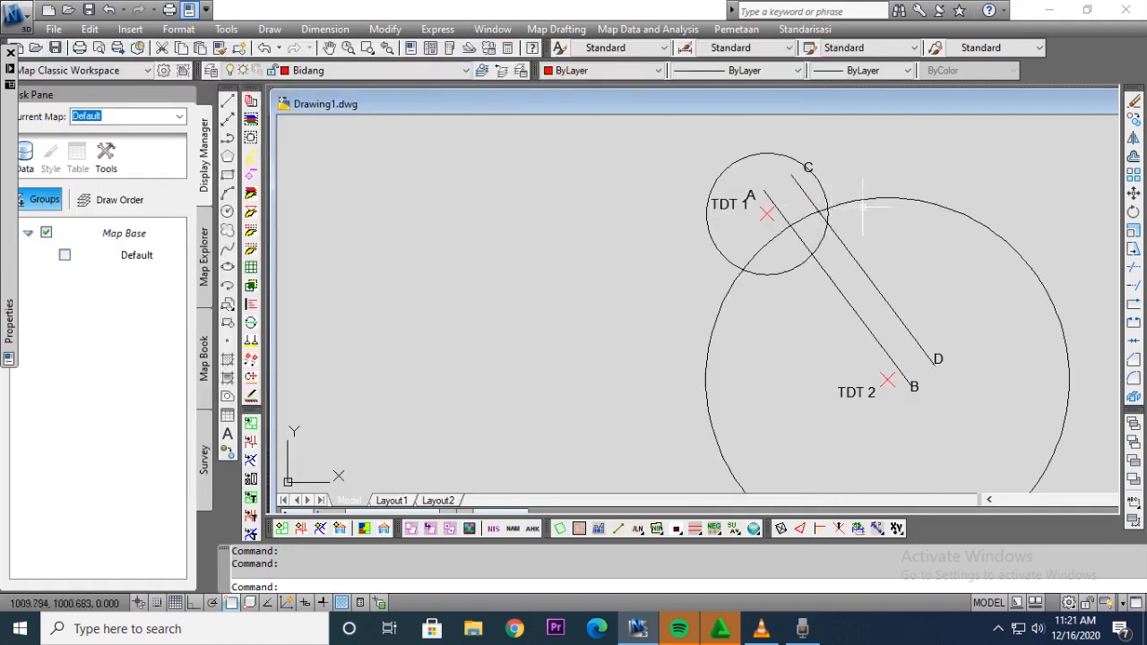
Step: Place a point at the two circles' intersection to the right of road edge C–D
{"action": "scroll", "coordinate": [829, 191], "scroll_direction": "up", "scroll_amount": 3}
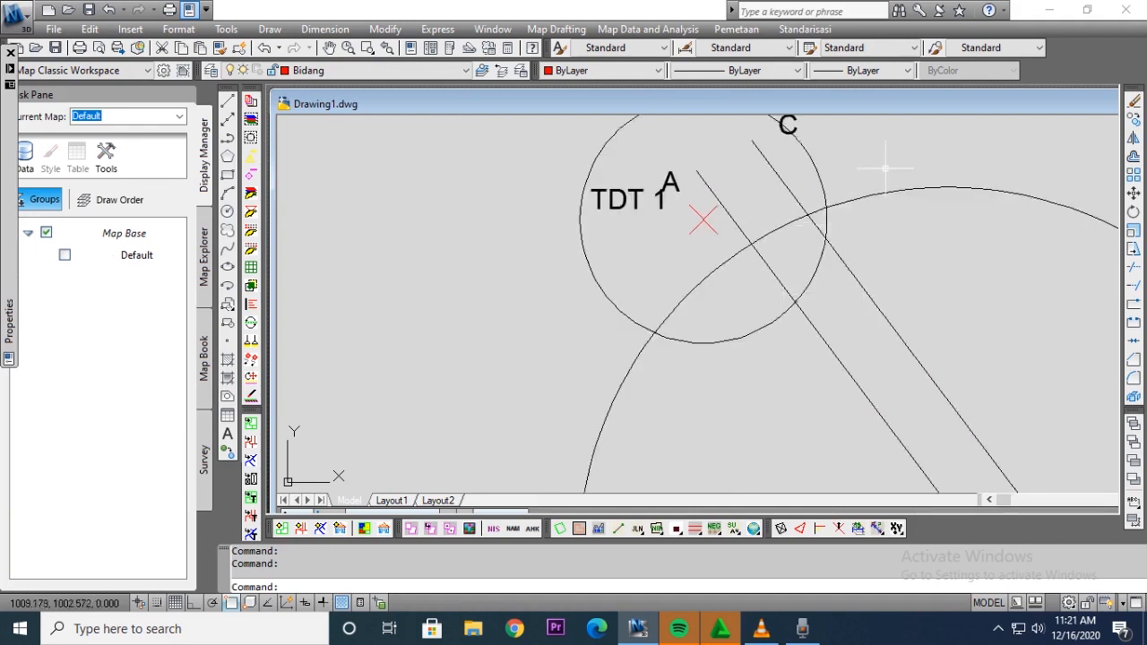
{"action": "type", "text": "po"}
{"action": "key", "text": "Return"}
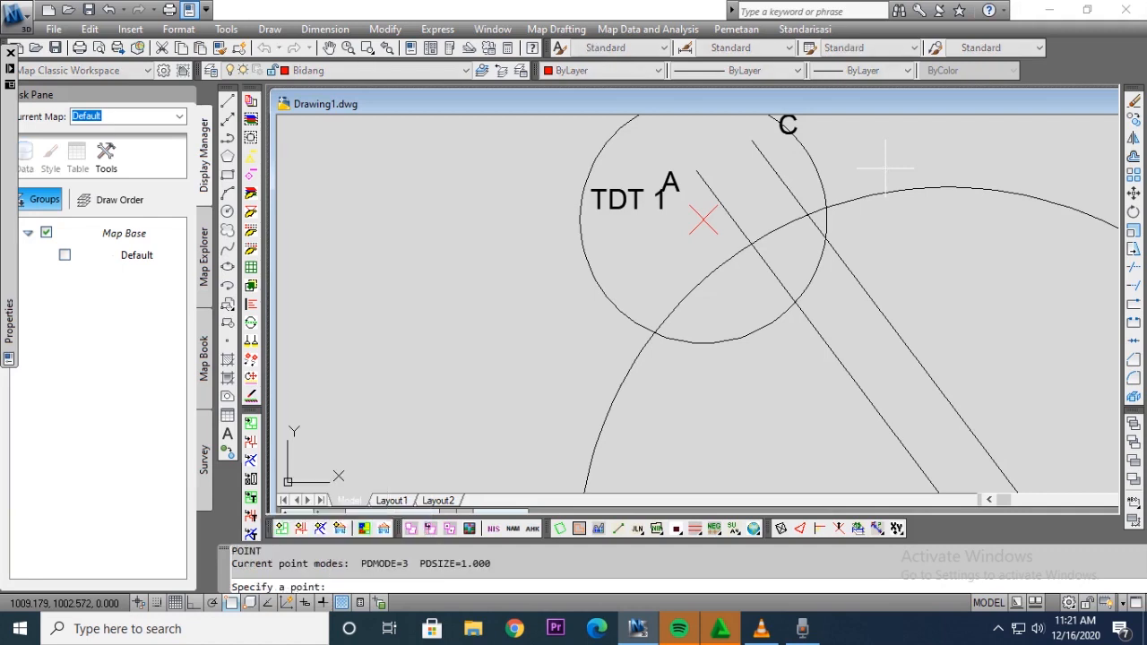
{"action": "left_click", "coordinate": [827, 208]}
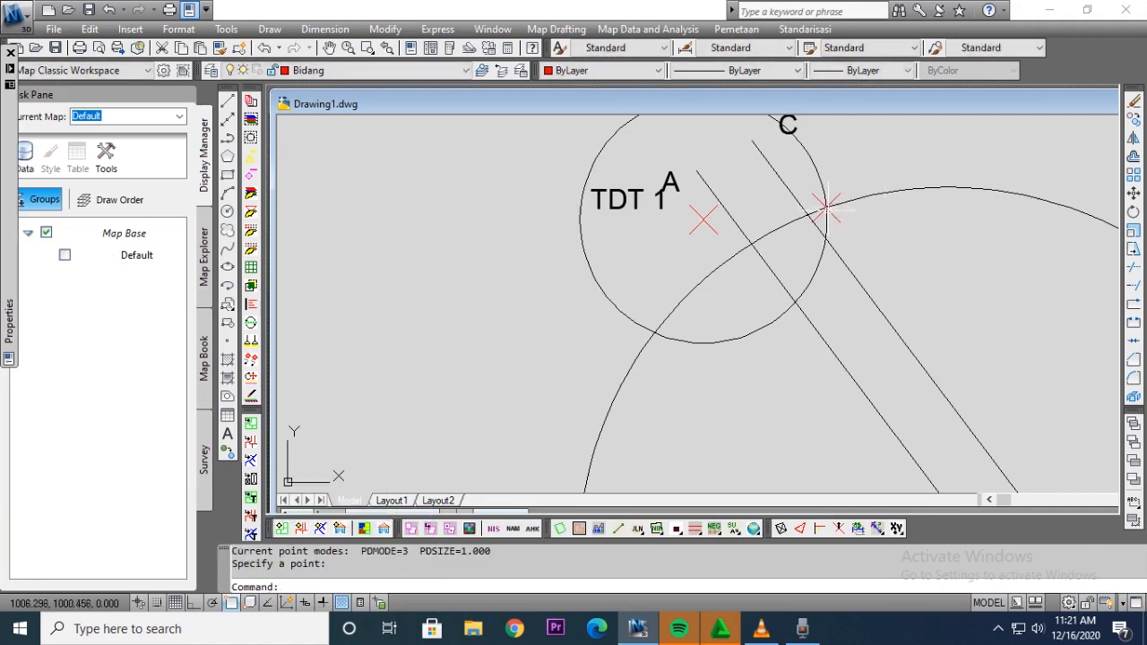
{"action": "key", "text": "Escape"}
Step: Erase the two distance circles around TDT 1 and TDT 2, keeping the new intersection point
{"action": "left_click", "coordinate": [901, 215]}
{"action": "left_click", "coordinate": [870, 171]}
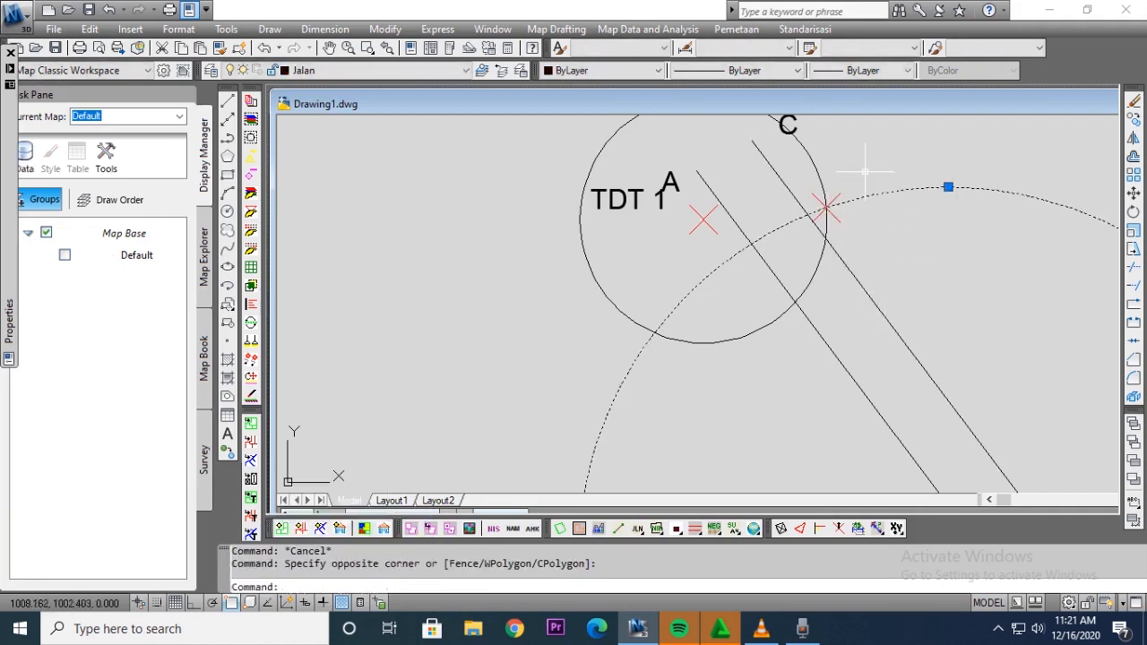
{"action": "key", "text": "Delete"}
{"action": "left_click", "coordinate": [823, 184]}
{"action": "key", "text": "Delete"}
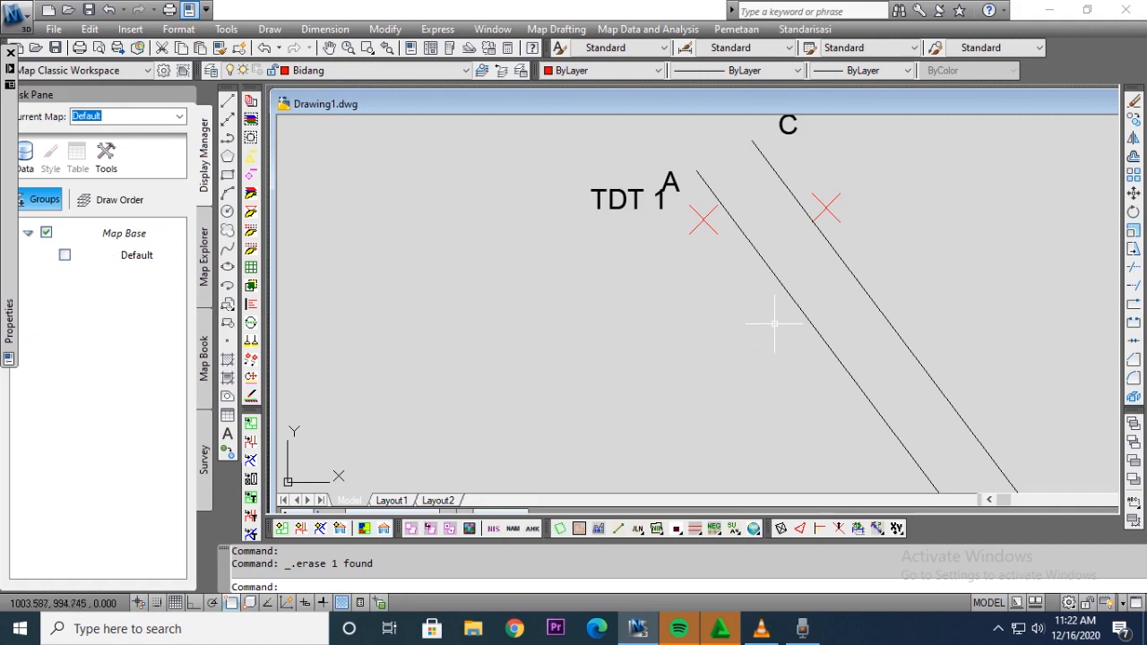
{"action": "type", "text": "C"}
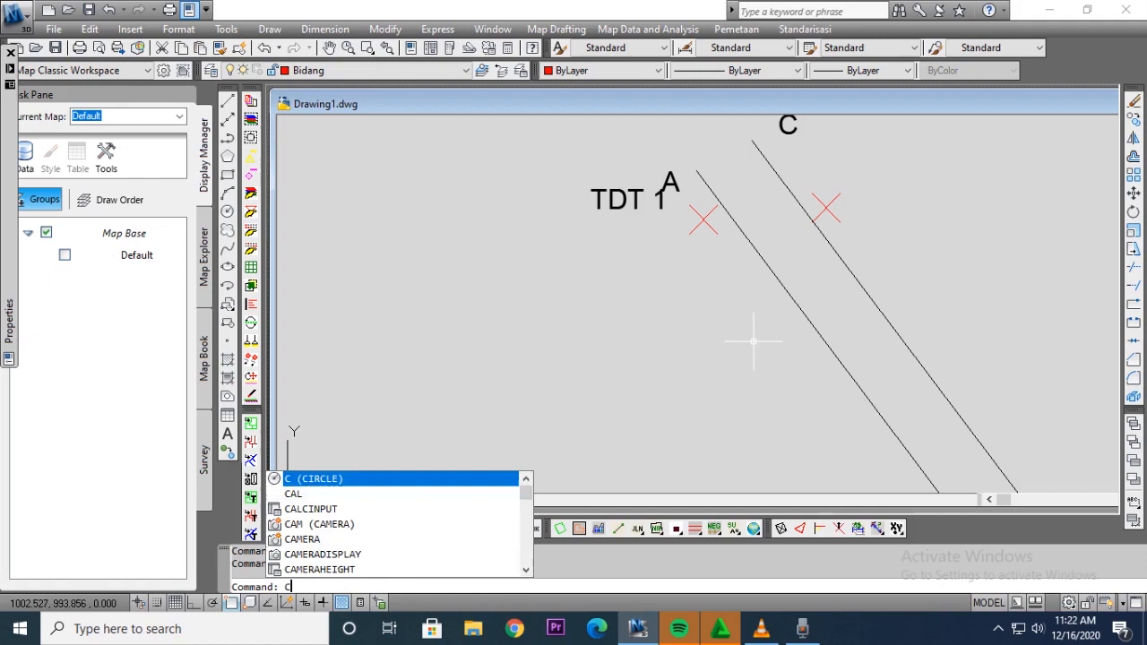
{"action": "key", "text": "Return"}
{"action": "left_click", "coordinate": [704, 219]}
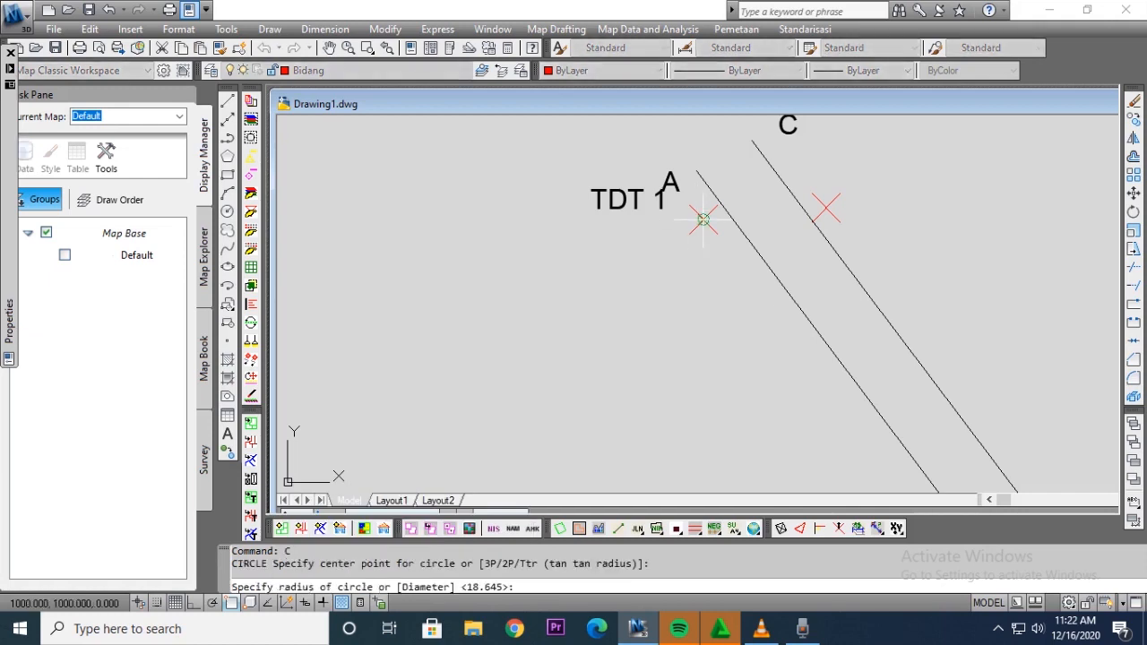
{"action": "type", "text": "15.912"}
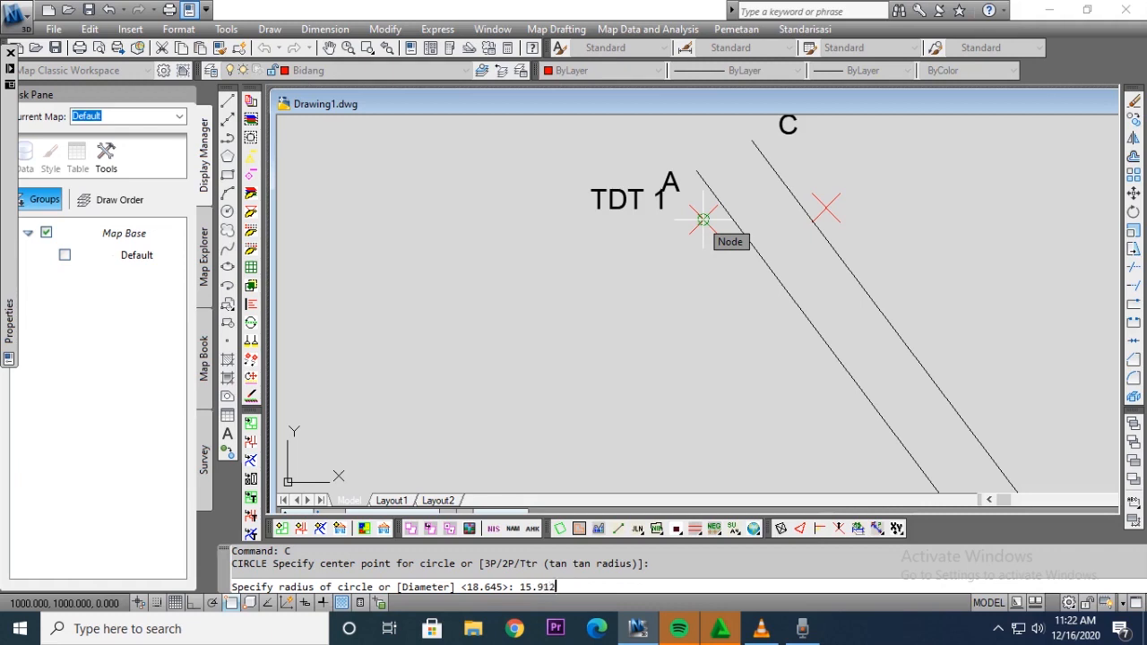
{"action": "key", "text": "Return"}
{"action": "scroll", "coordinate": [703, 219], "scroll_direction": "down", "scroll_amount": 4}
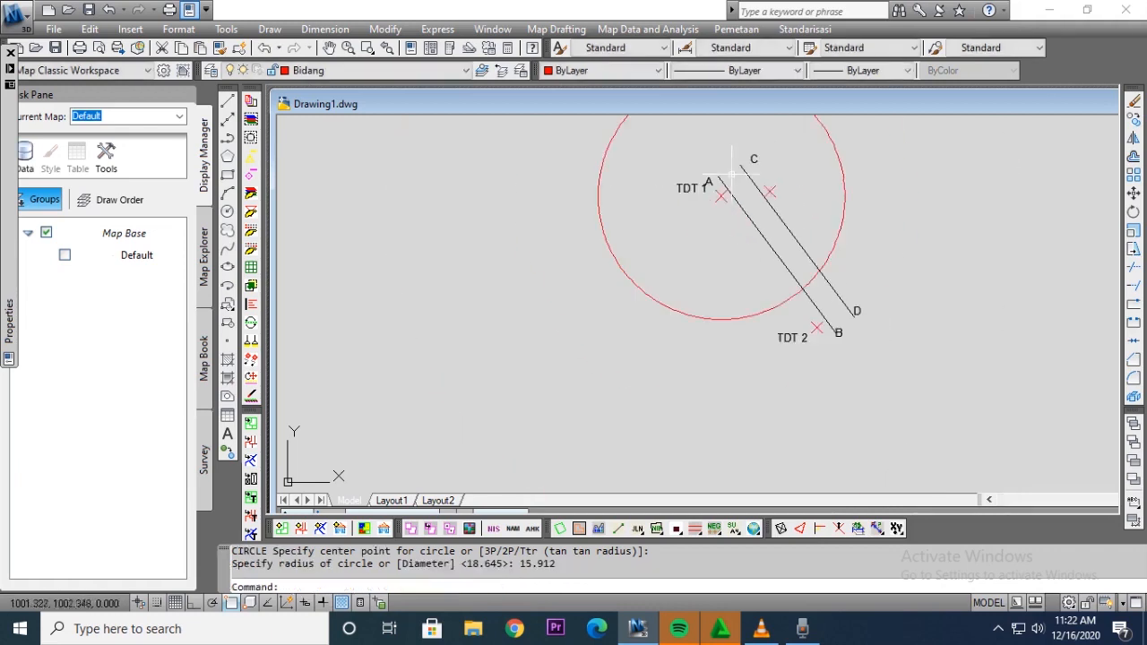
{"action": "type", "text": "c"}
{"action": "key", "text": "Return"}
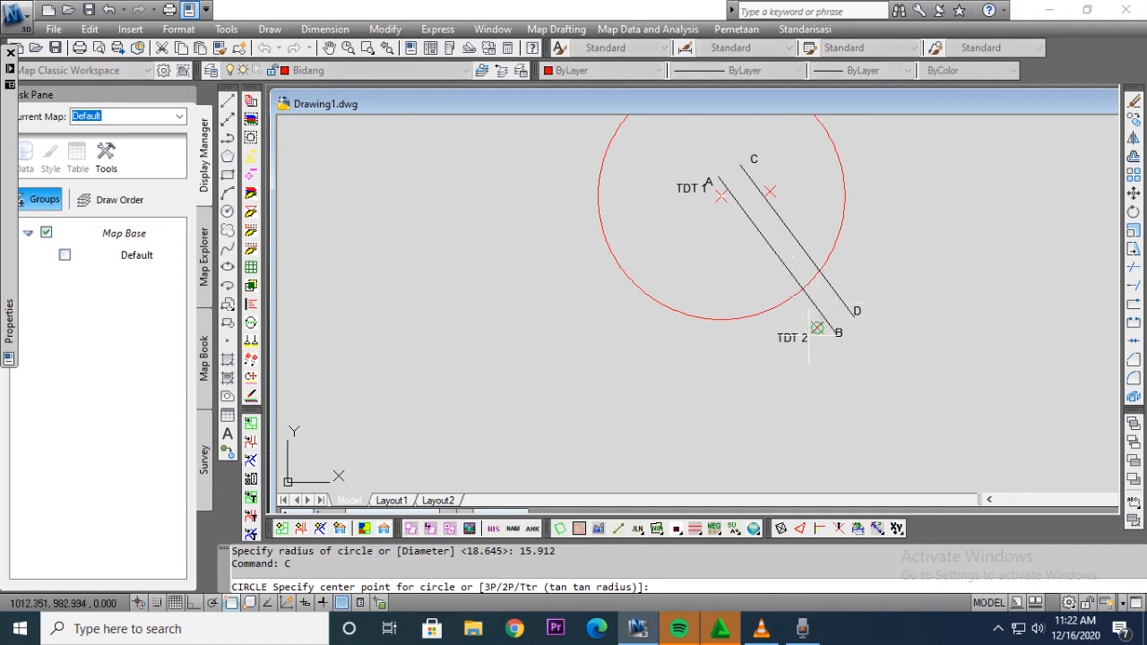
{"action": "left_click", "coordinate": [817, 328]}
{"action": "type", "text": "6.07"}
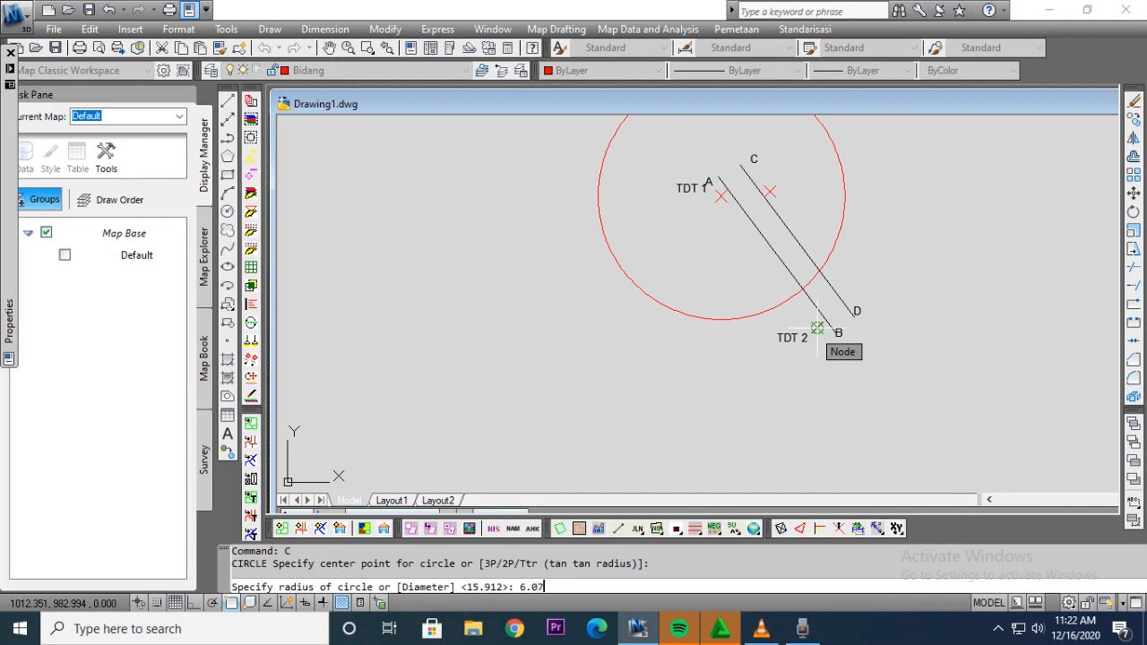
{"action": "type", "text": "4"}
{"action": "key", "text": "Return"}
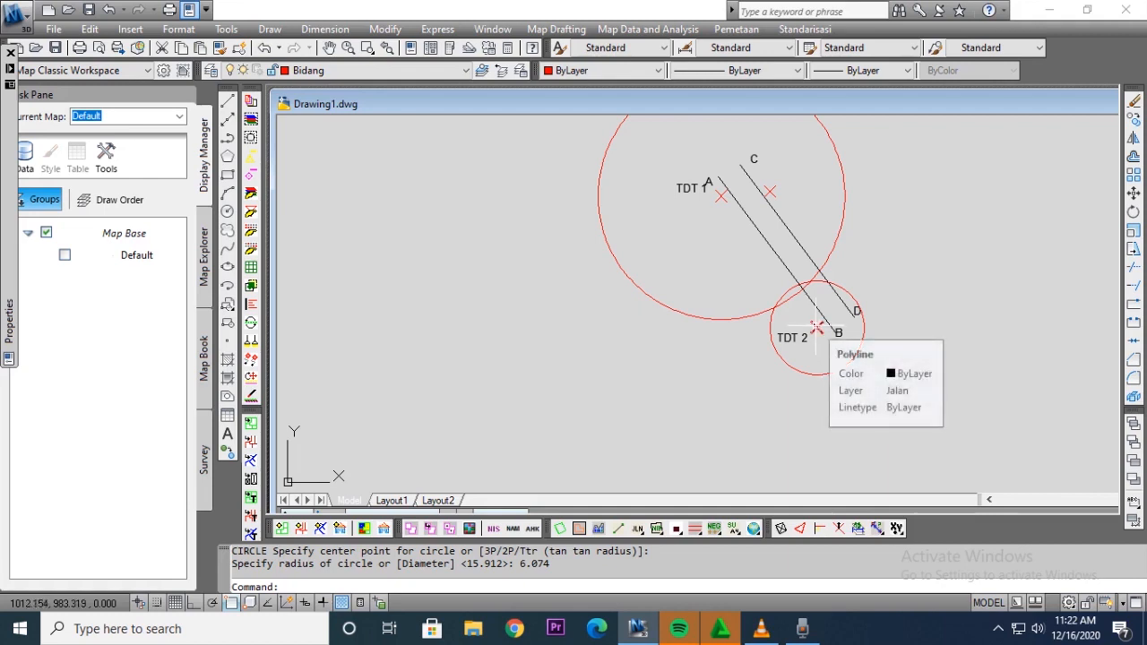
{"action": "left_click", "coordinate": [800, 373]}
{"action": "key", "text": "Delete"}
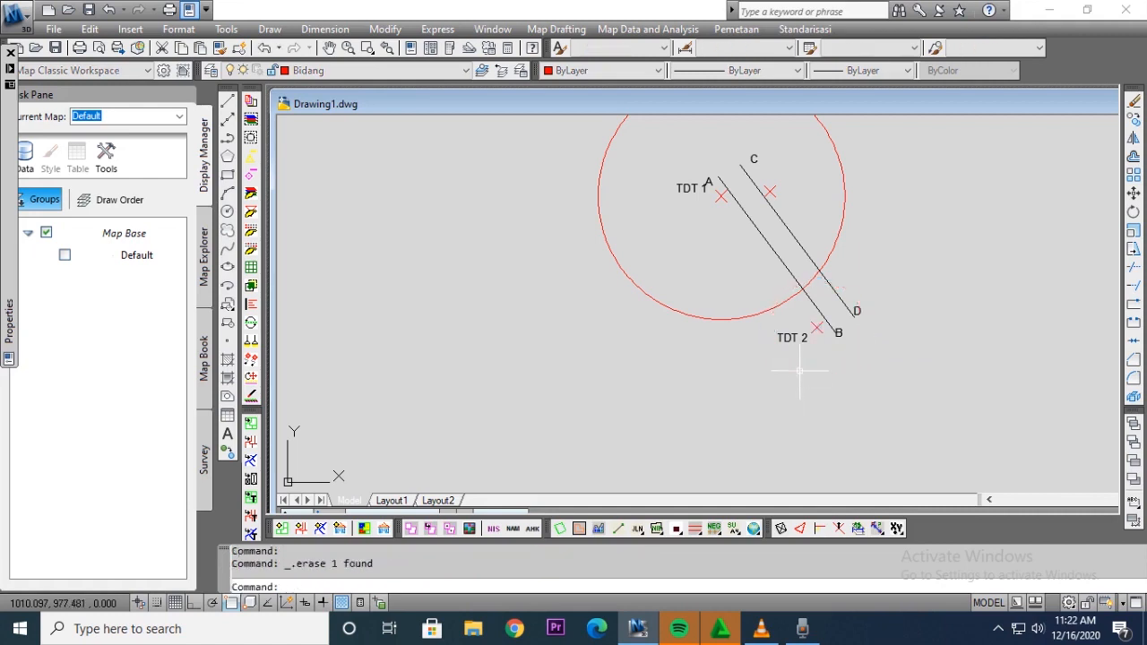
{"action": "left_click", "coordinate": [843, 223]}
{"action": "key", "text": "Delete"}
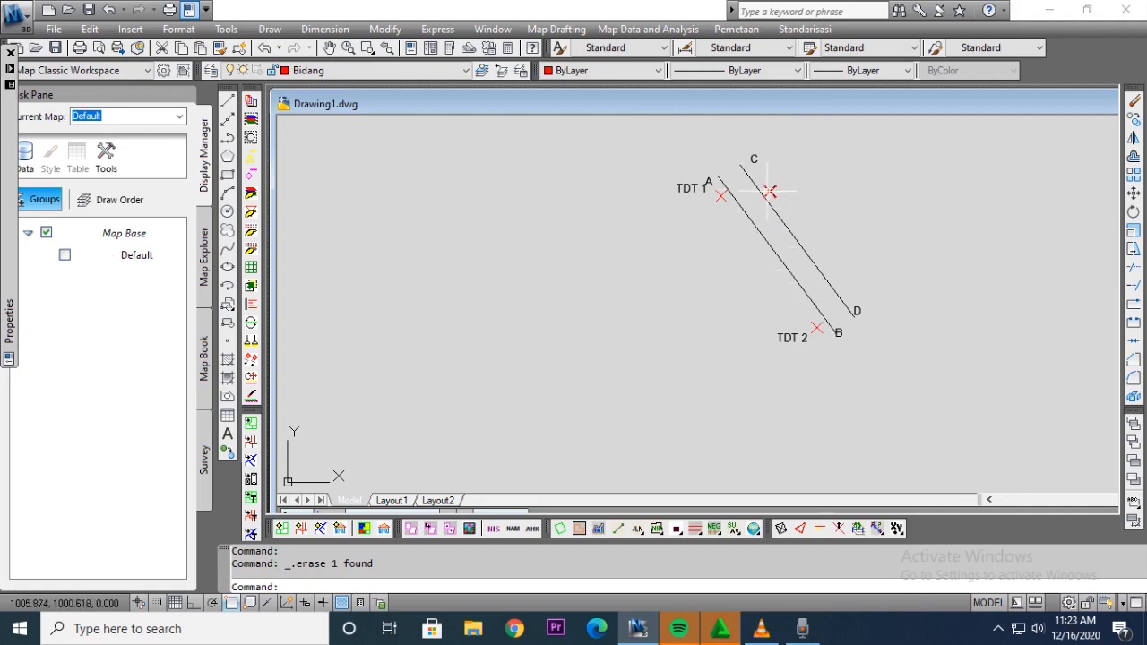
Step: Draw a circle of radius 15.912 centred on the parcel point beside road edge C–D near C
{"action": "type", "text": "c"}
{"action": "key", "text": "Return"}
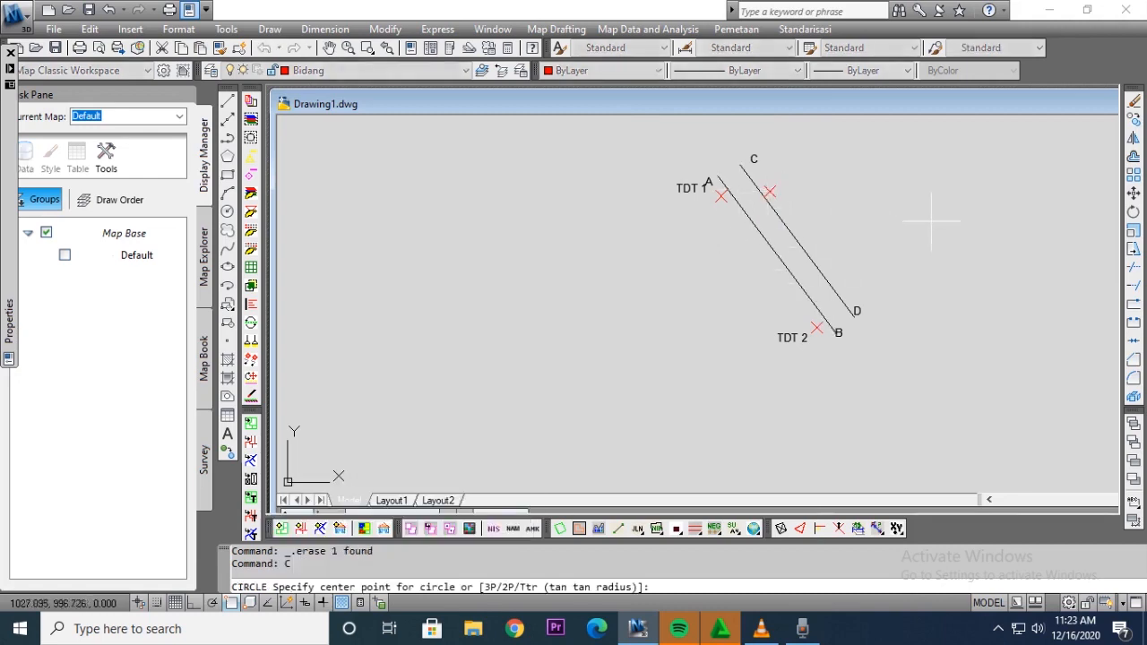
{"action": "left_click", "coordinate": [769, 190]}
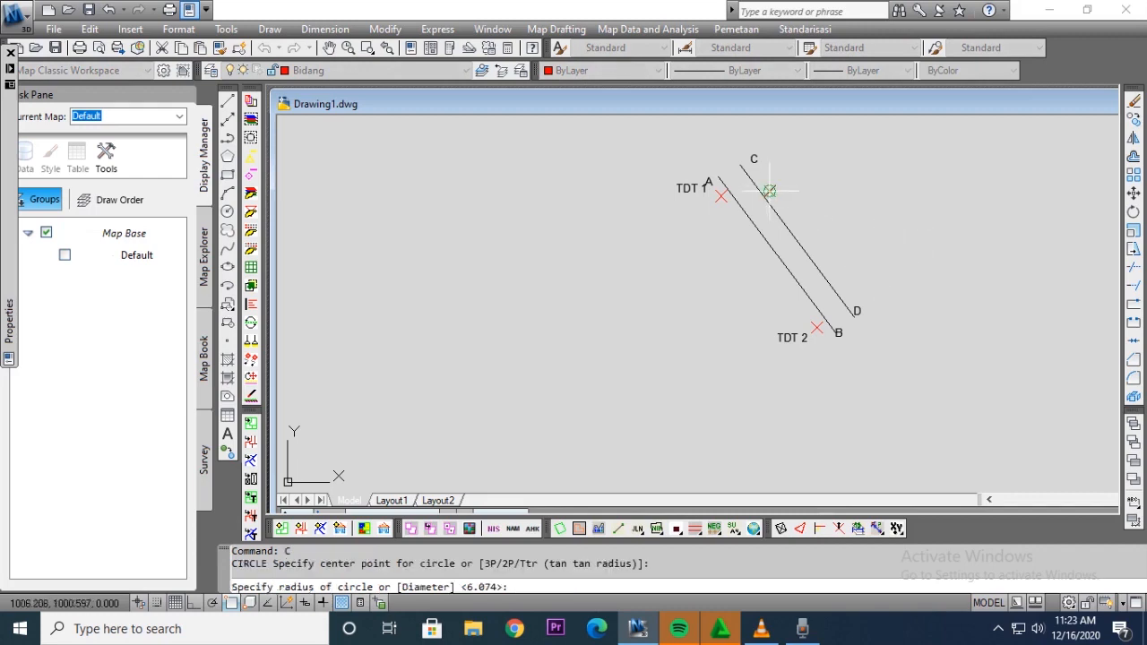
{"action": "type", "text": "15.912"}
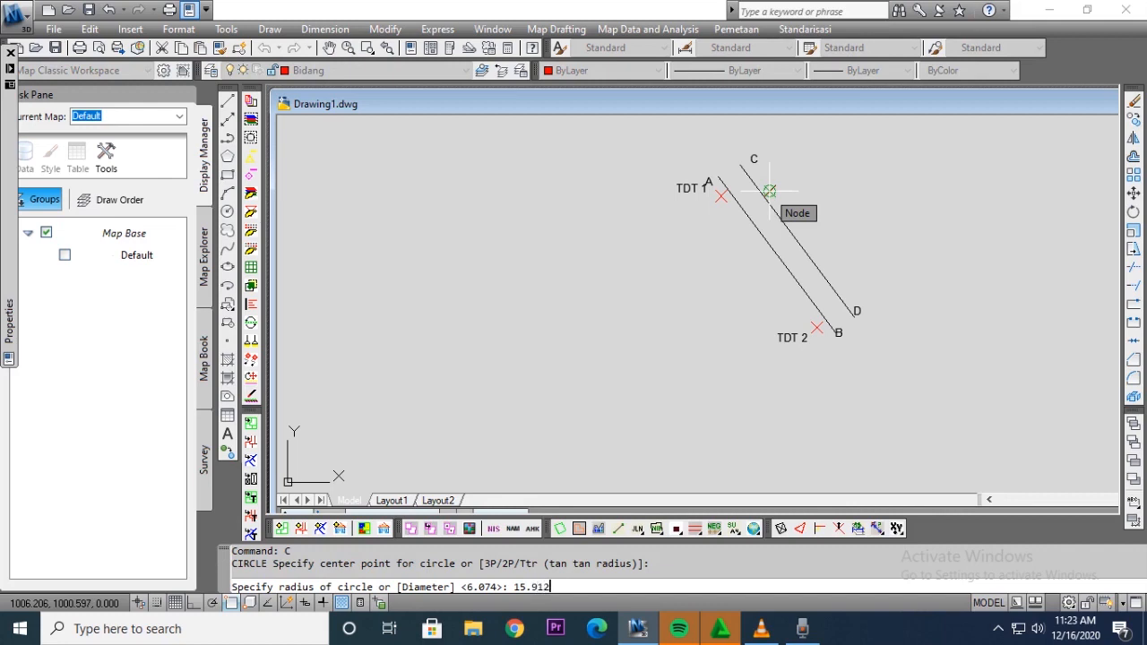
{"action": "key", "text": "Return"}
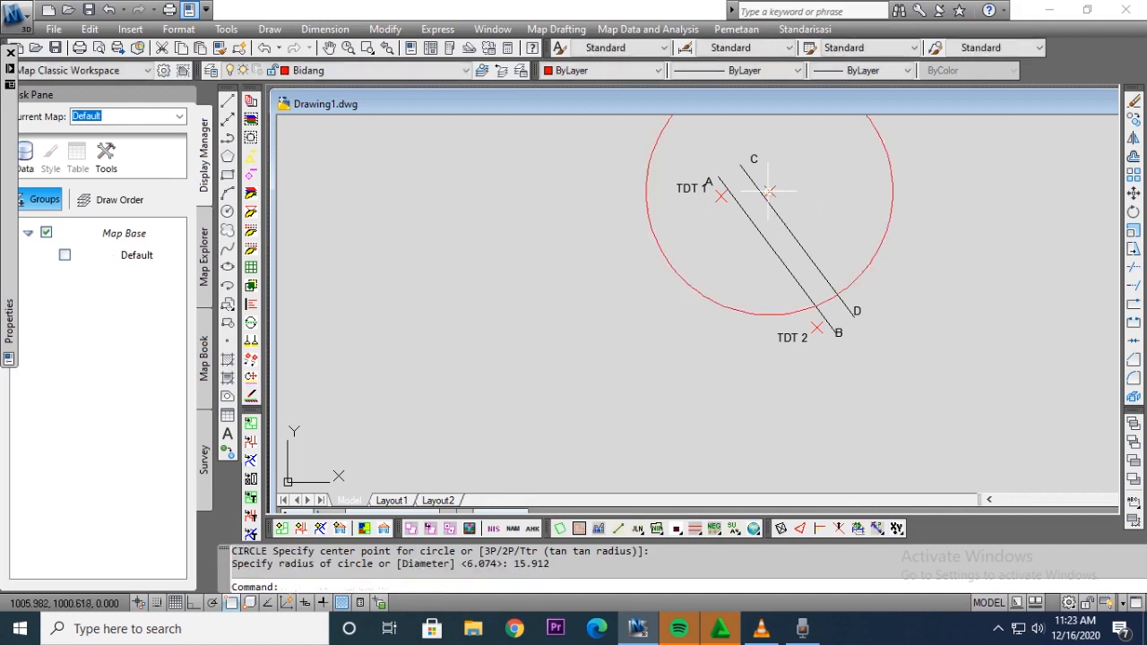
Step: Draw a circle of radius 6.074 centred on the TDT 2 point
{"action": "key", "text": "Return"}
{"action": "left_click", "coordinate": [816, 327]}
{"action": "type", "text": "6.074"}
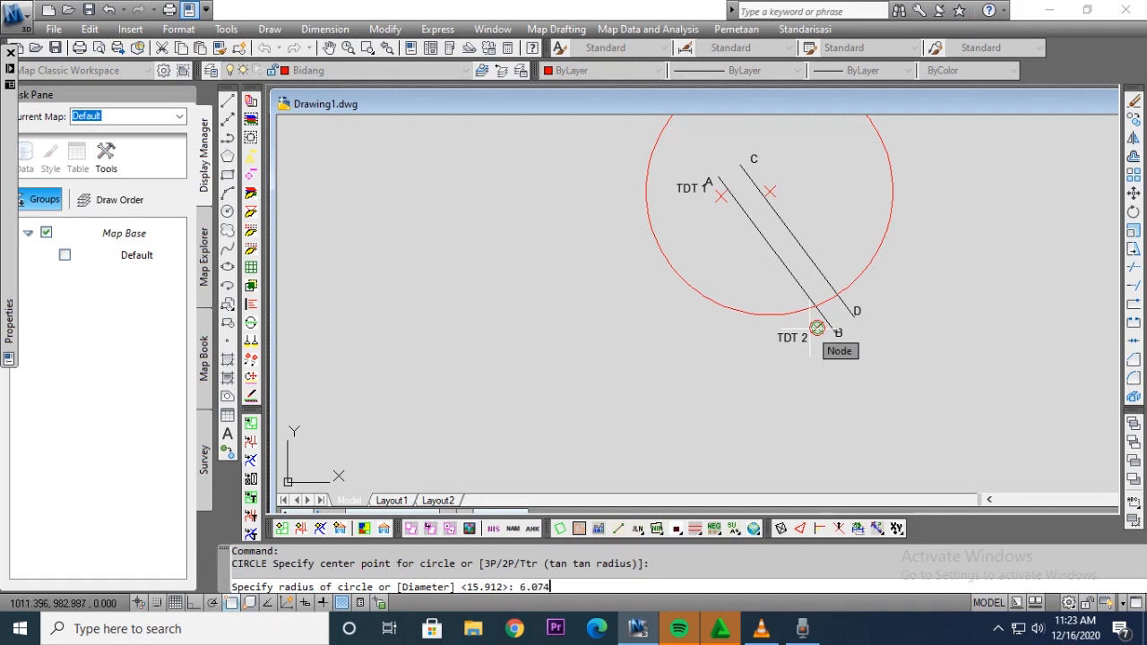
{"action": "key", "text": "Return"}
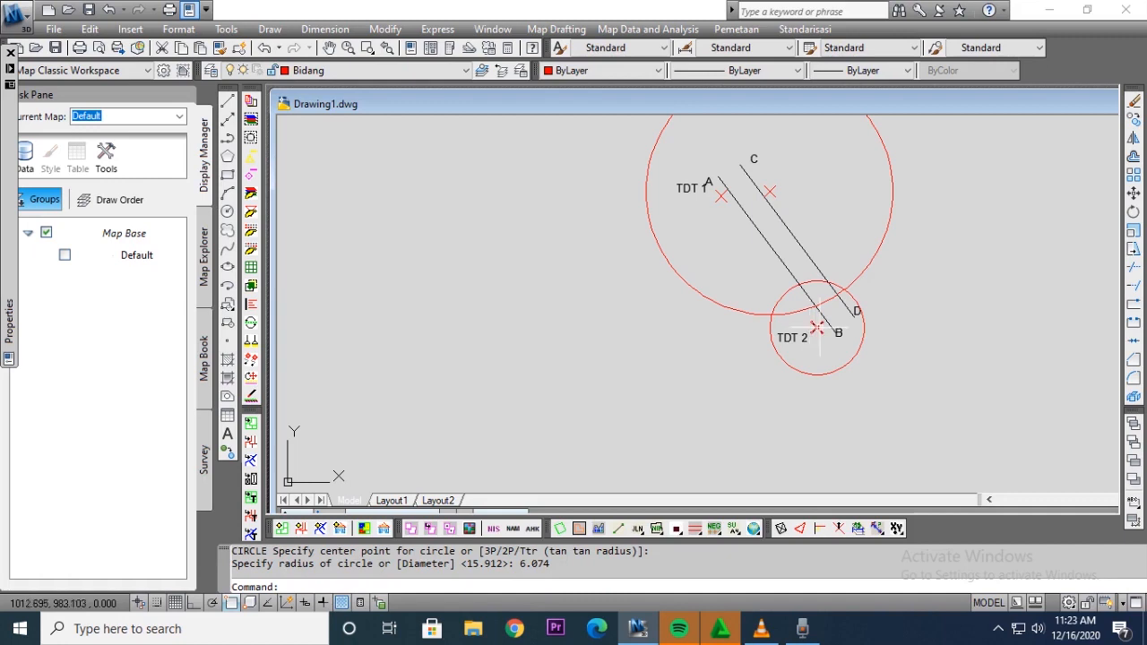
Step: Place a point at the two circles' intersection to the right of road edge C–D, near D
{"action": "type", "text": "po"}
{"action": "key", "text": "Return"}
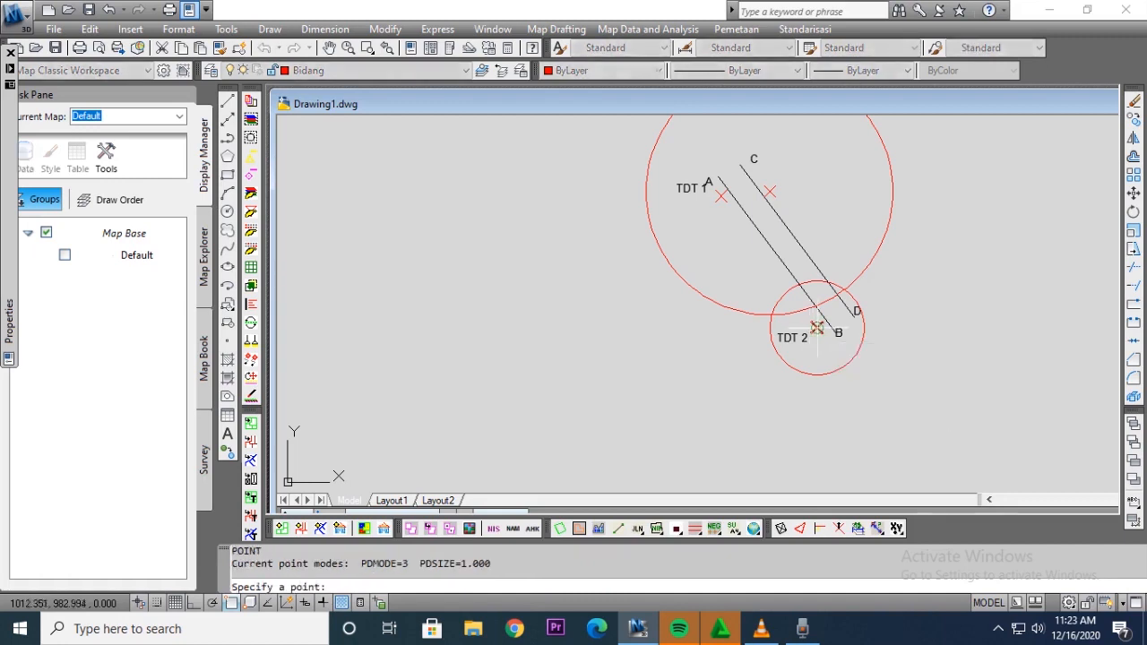
{"action": "left_click", "coordinate": [843, 288]}
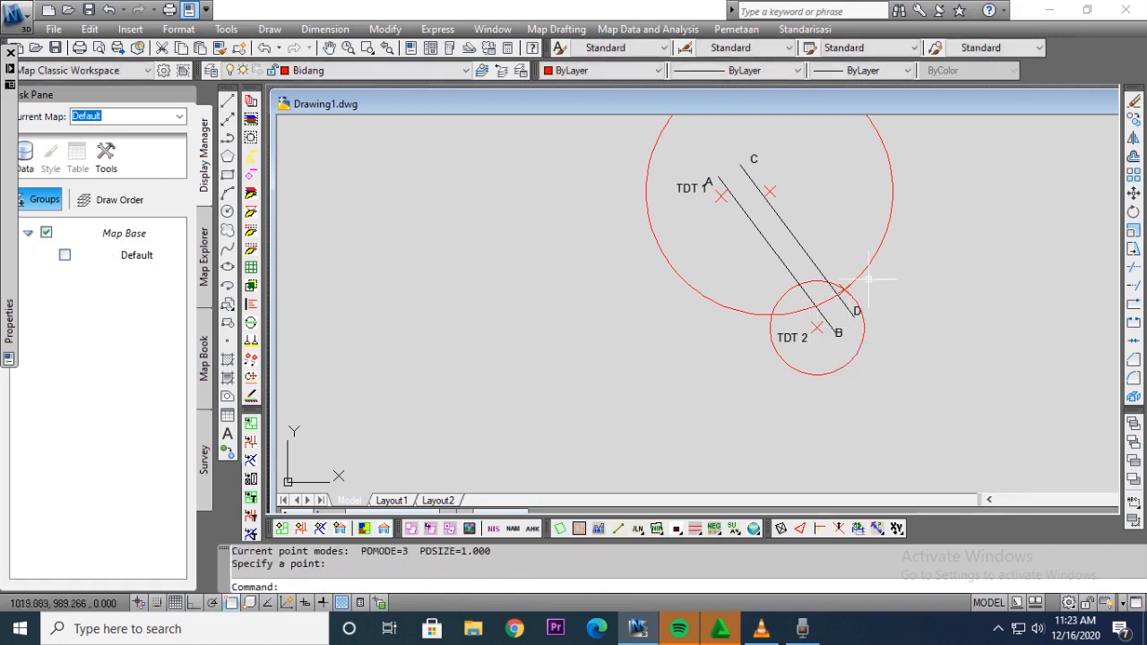
Step: Erase the distance circles around TDT 2 and the parcel point near C, keeping the new point near D
{"action": "left_click", "coordinate": [856, 303]}
{"action": "key", "text": "Delete"}
{"action": "left_click", "coordinate": [861, 263]}
{"action": "key", "text": "Delete"}
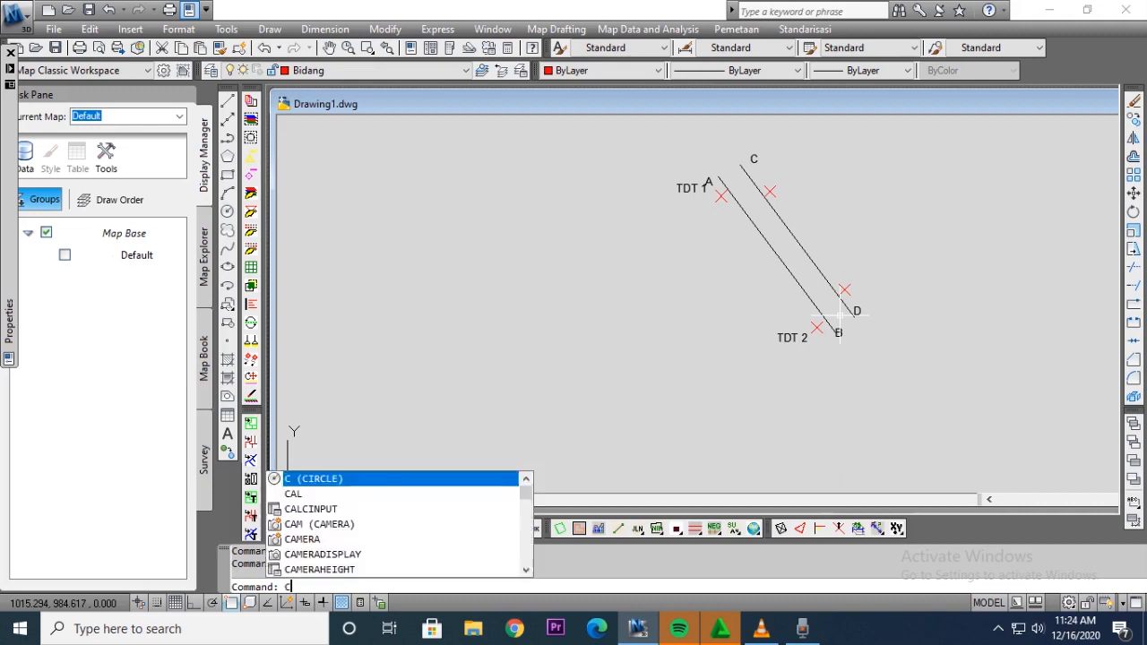
Step: Draw a circle of radius 26.129 centred on the parcel point near C
{"action": "key", "text": "Return"}
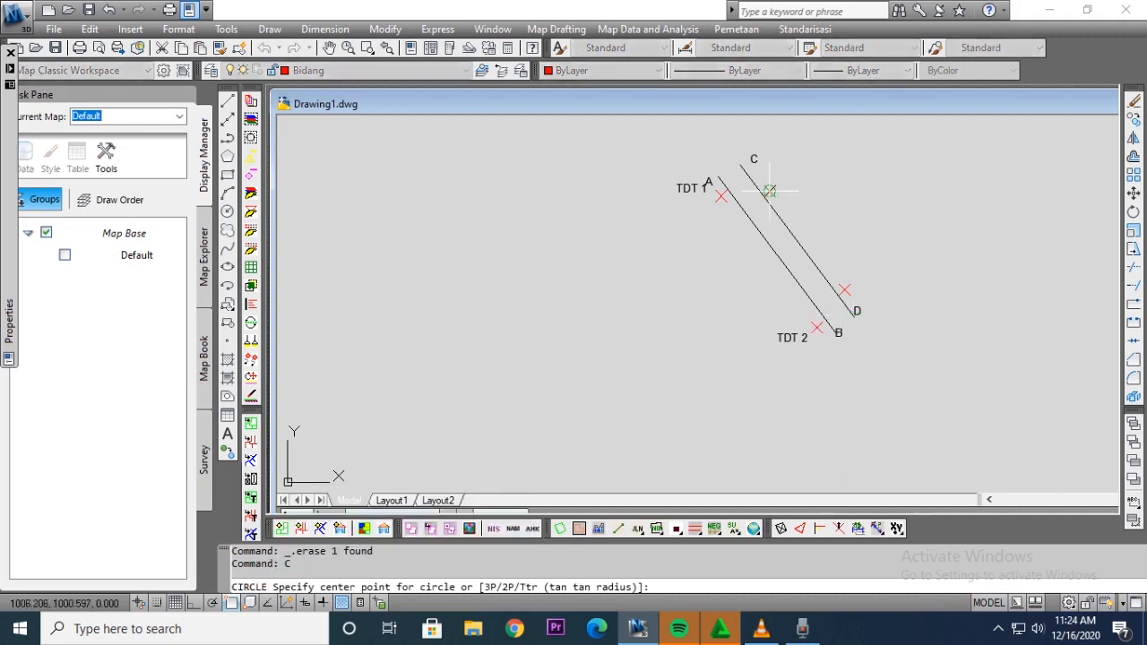
{"action": "left_click", "coordinate": [770, 190]}
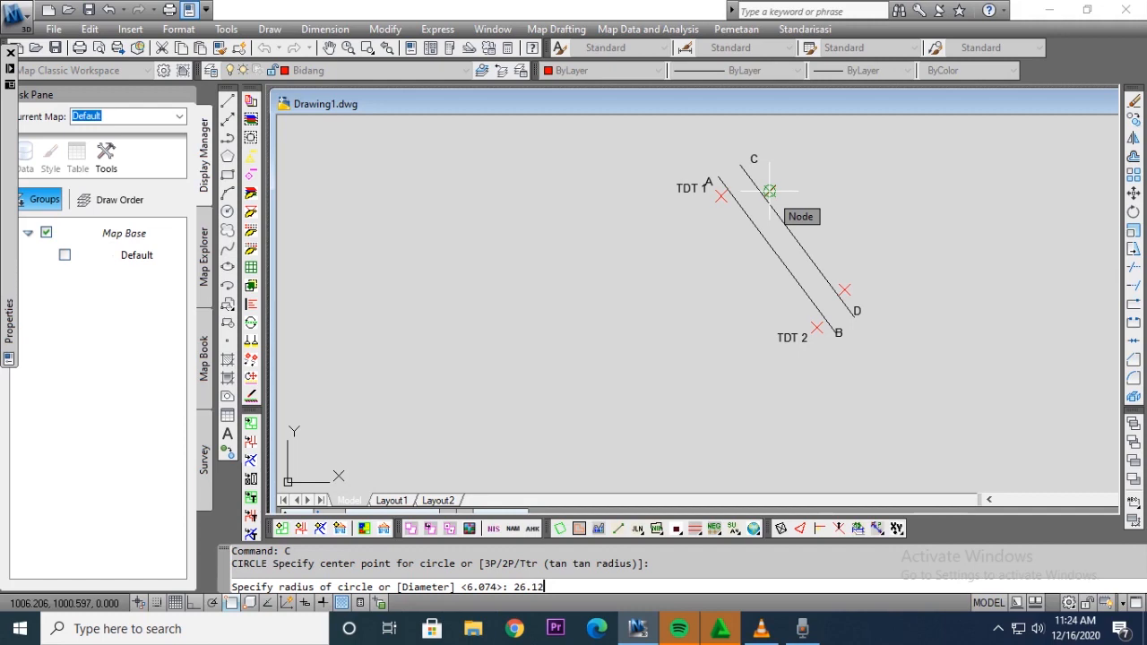
{"action": "key", "text": "Return"}
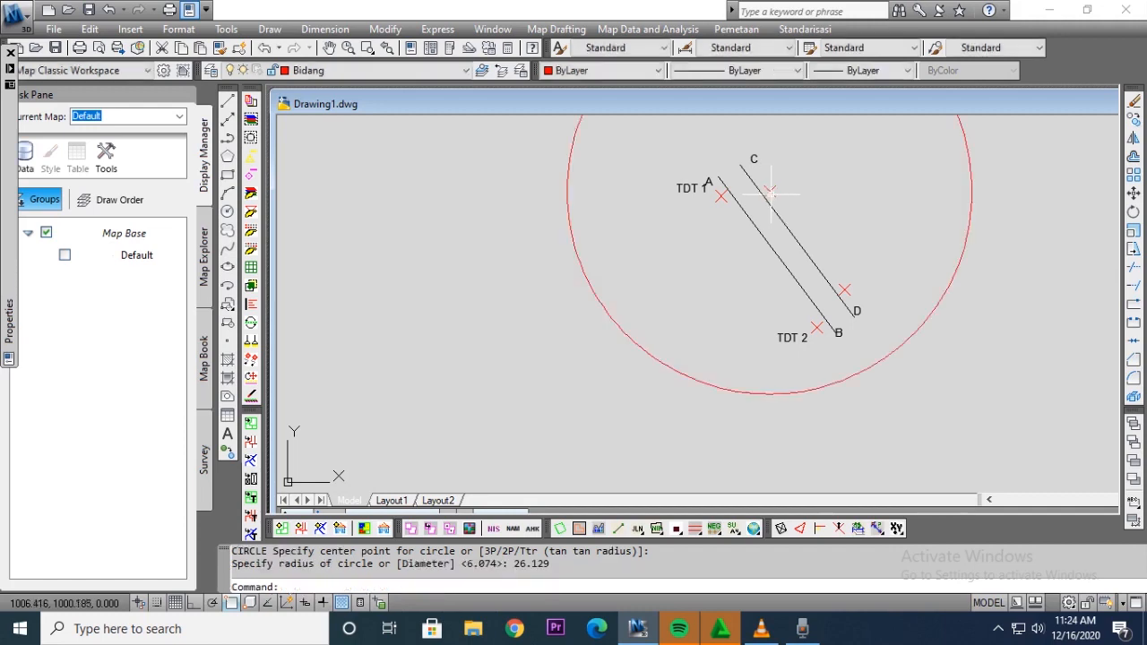
Step: Draw a circle of radius 31.586 centred on the TDT 1 point
{"action": "type", "text": "c"}
{"action": "key", "text": "Return"}
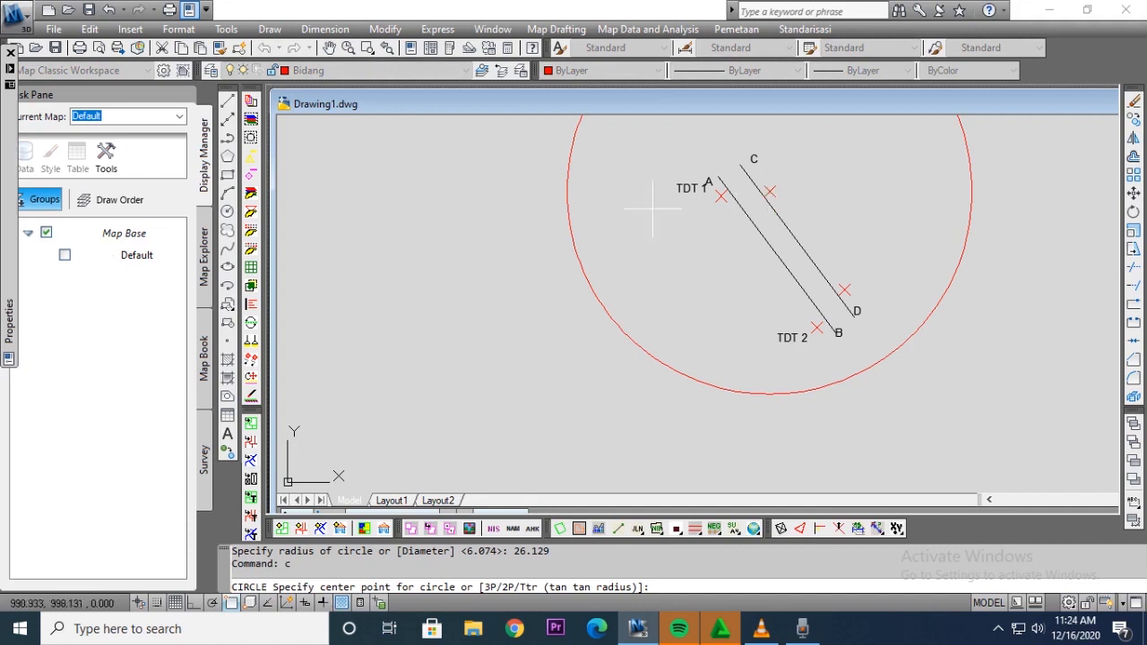
{"action": "left_click", "coordinate": [722, 195]}
{"action": "type", "text": "31.58"}
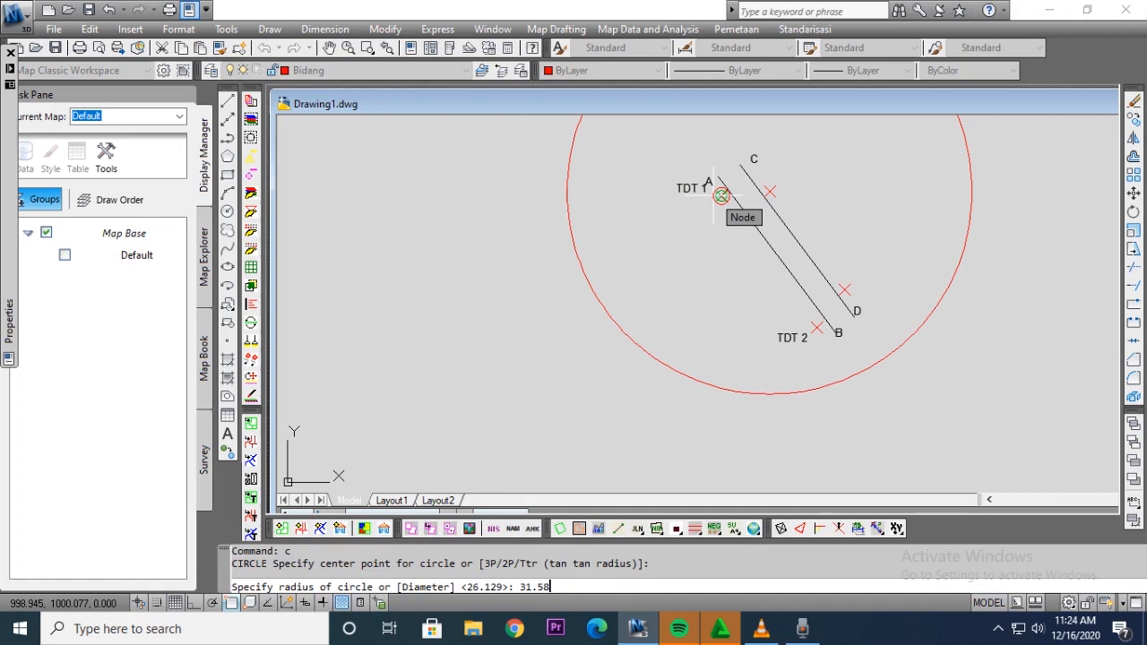
{"action": "type", "text": "6"}
{"action": "key", "text": "Return"}
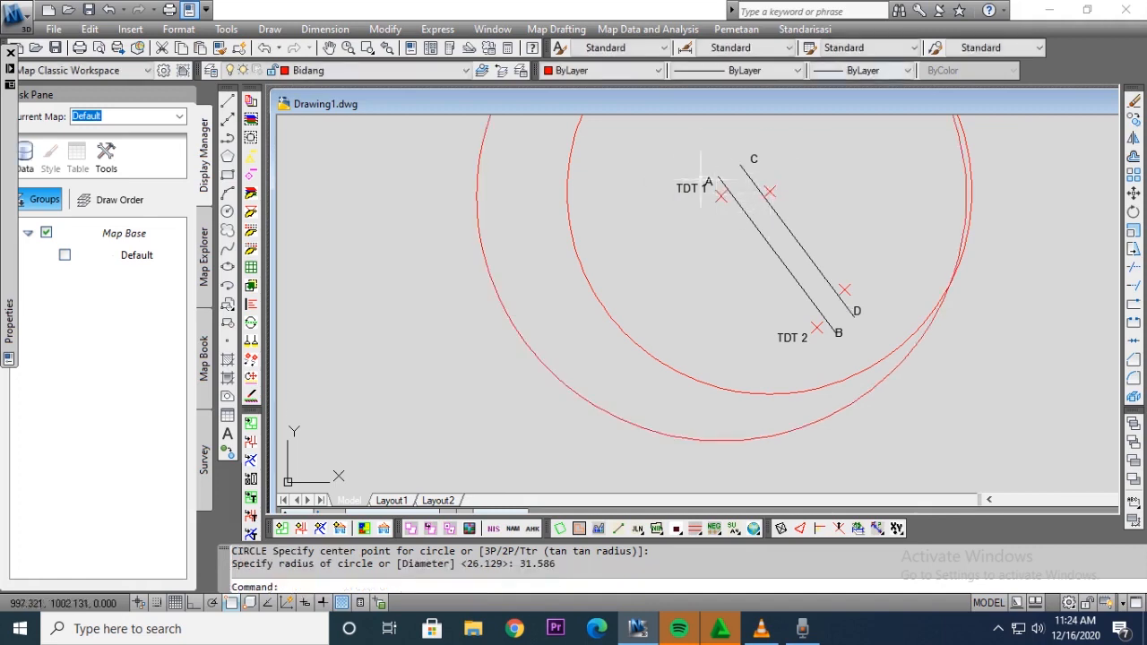
Step: Place a point at the upper intersection of the two large circles, northeast of the road
{"action": "scroll", "coordinate": [871, 227], "scroll_direction": "down", "scroll_amount": 2}
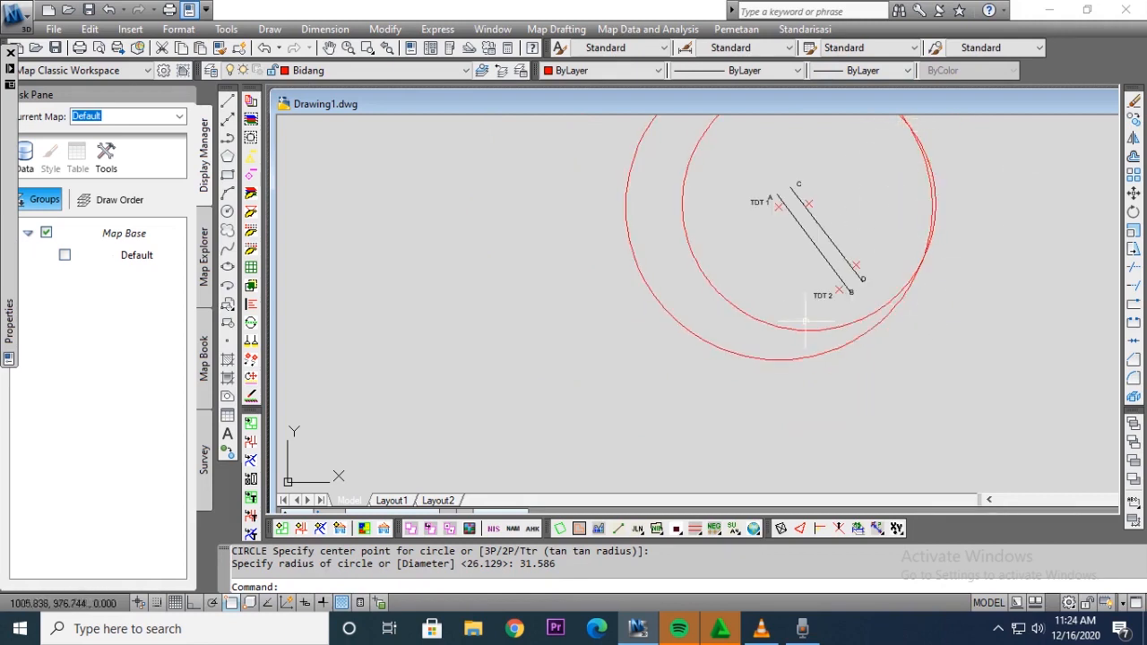
{"action": "type", "text": "z"}
{"action": "key", "text": "Return"}
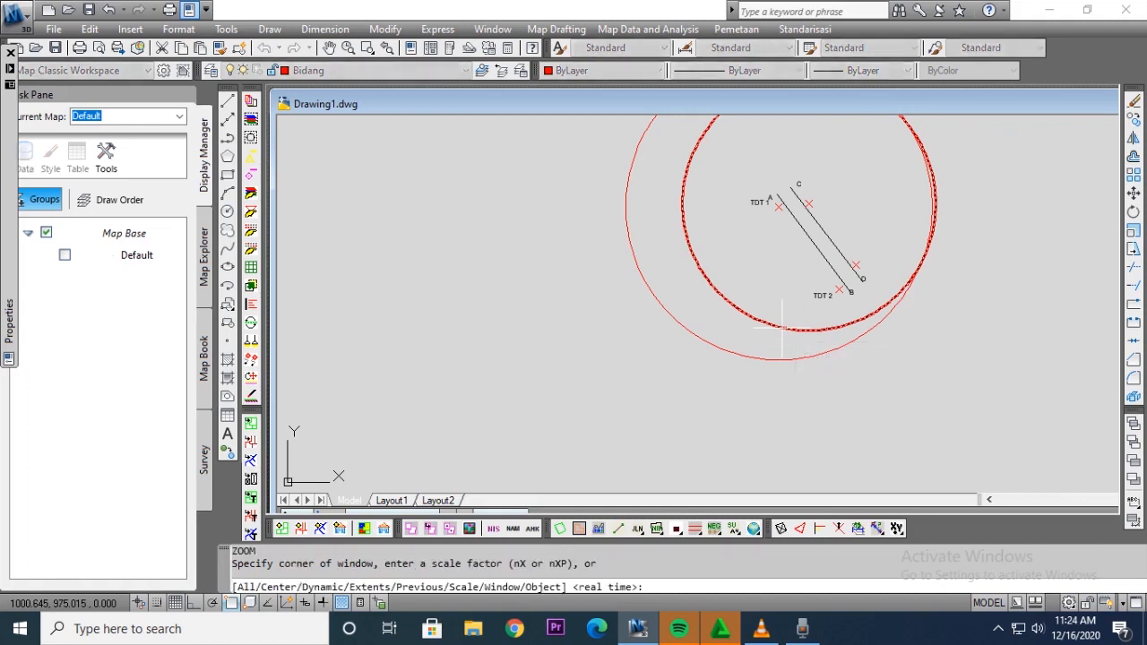
{"action": "type", "text": "e"}
{"action": "key", "text": "Return"}
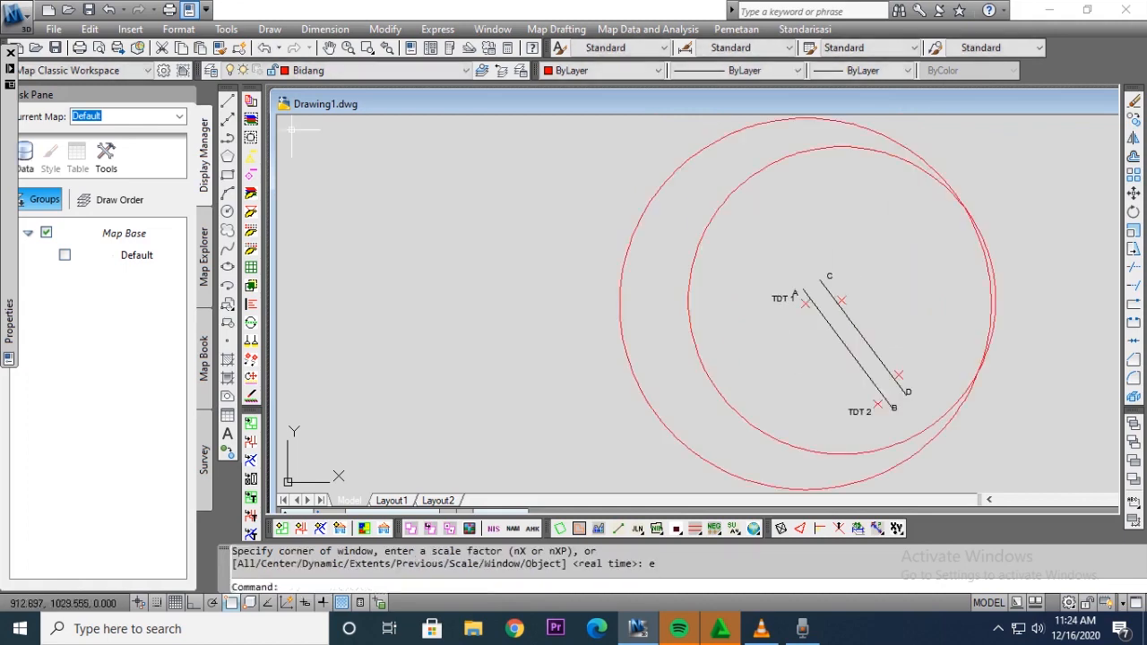
{"action": "type", "text": "po"}
{"action": "key", "text": "Return"}
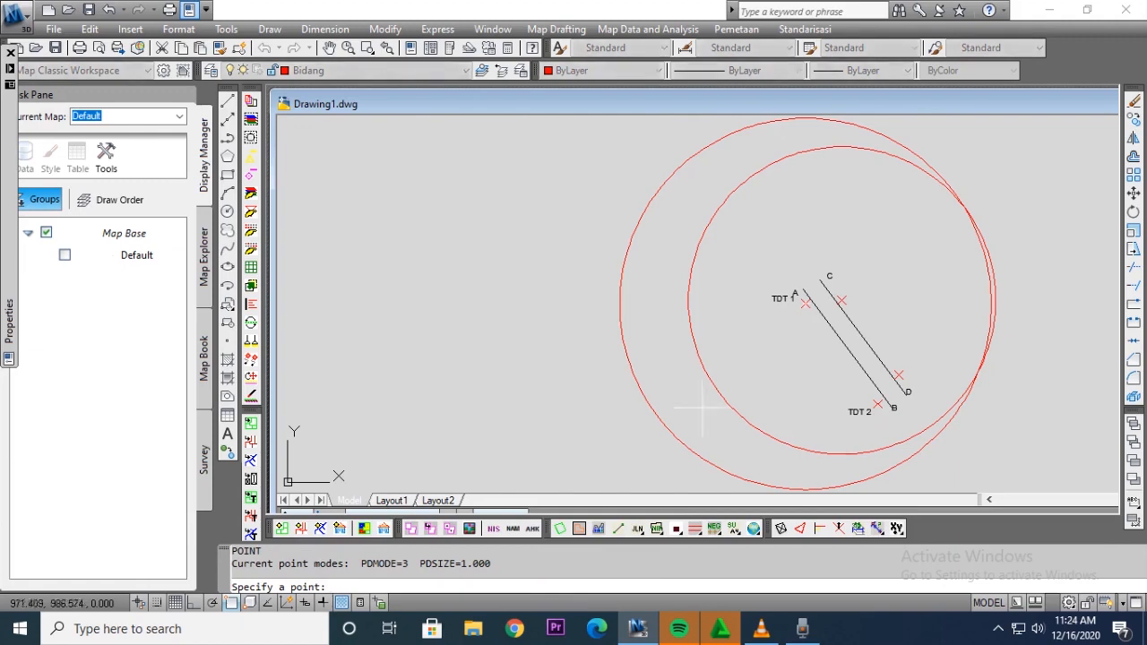
{"action": "left_click", "coordinate": [962, 206]}
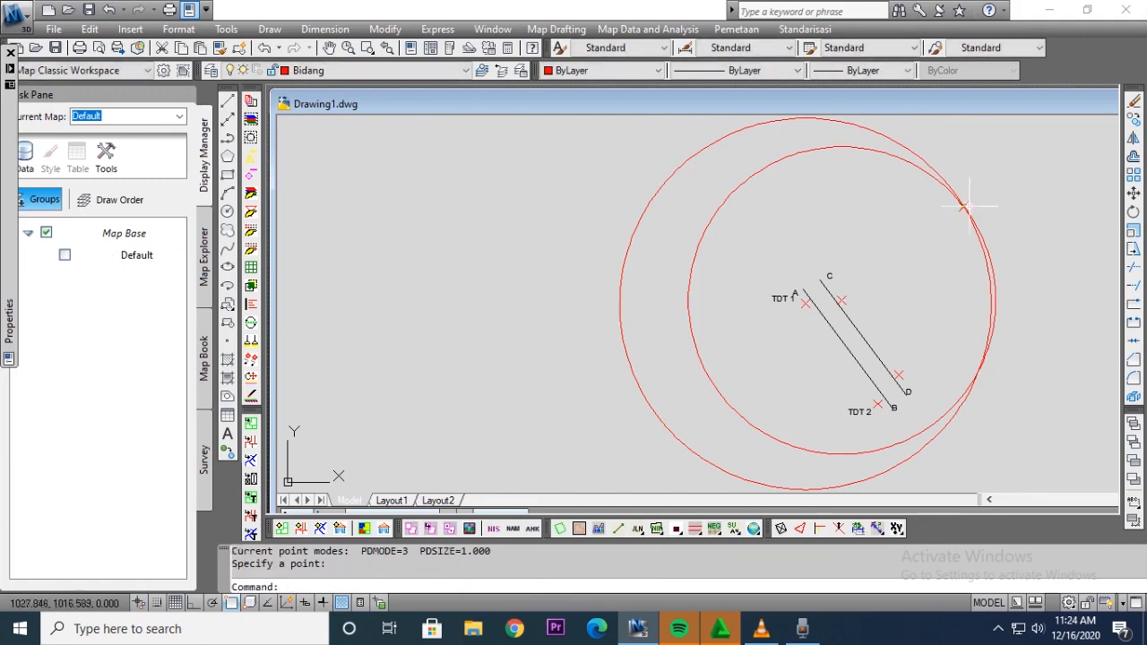
{"action": "key", "text": "Escape"}
Step: Erase both large distance circles, keeping the new northeast parcel point
{"action": "left_click", "coordinate": [781, 212]}
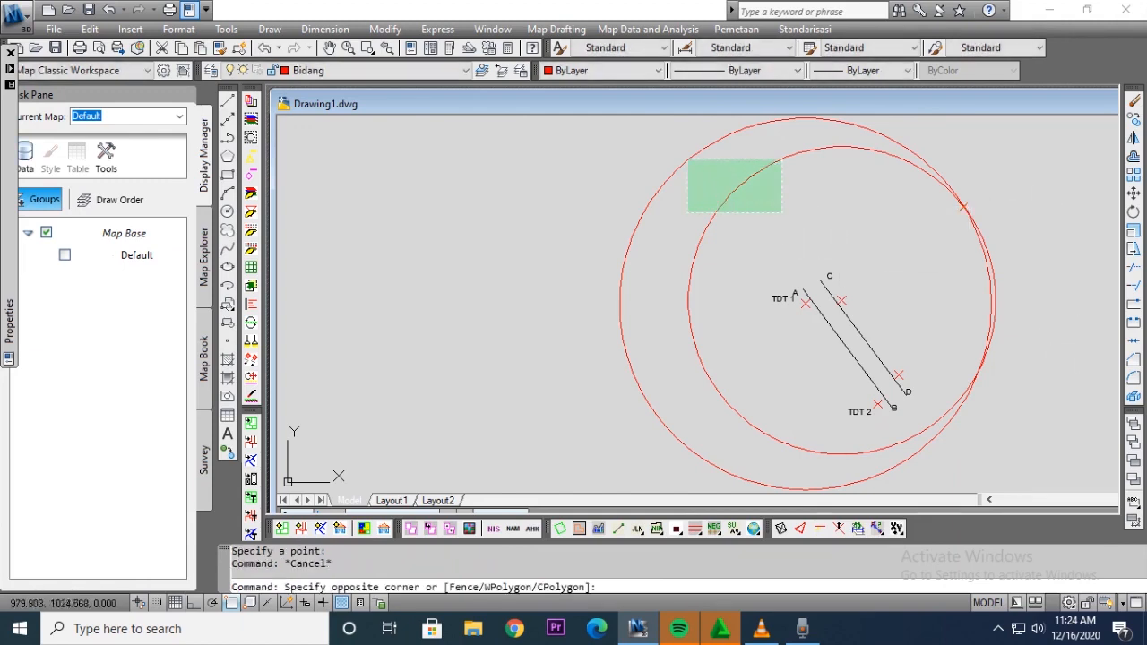
{"action": "left_click", "coordinate": [609, 126]}
{"action": "key", "text": "Delete"}
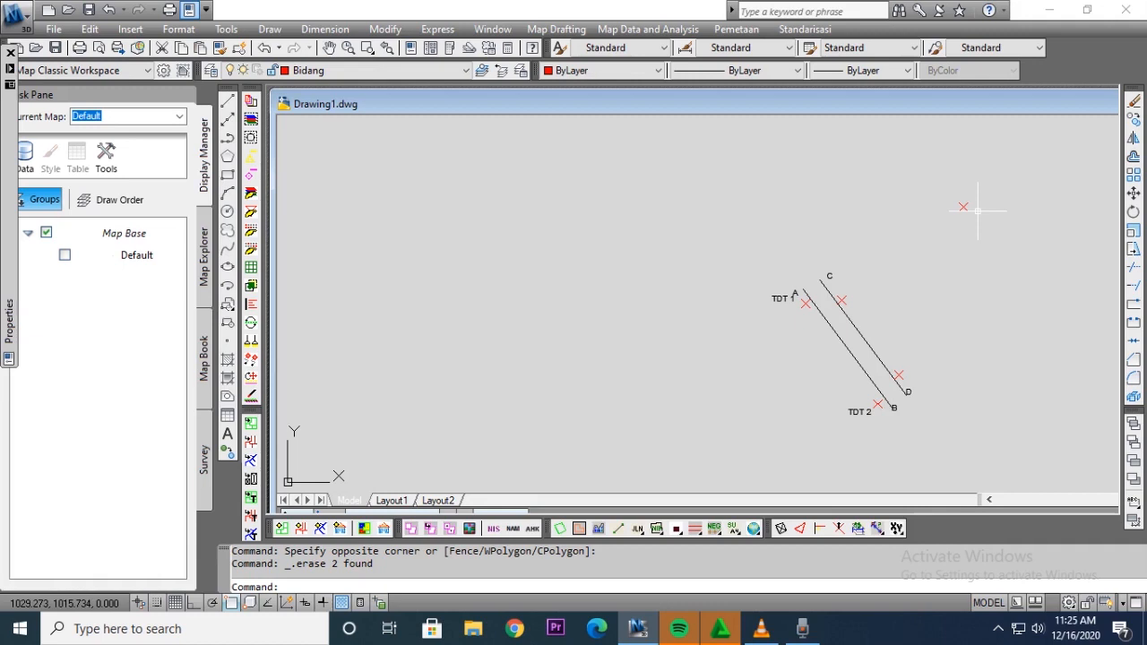
Step: Draw a circle of radius 16.155 centred on the northeast parcel point
{"action": "type", "text": "C"}
{"action": "key", "text": "Return"}
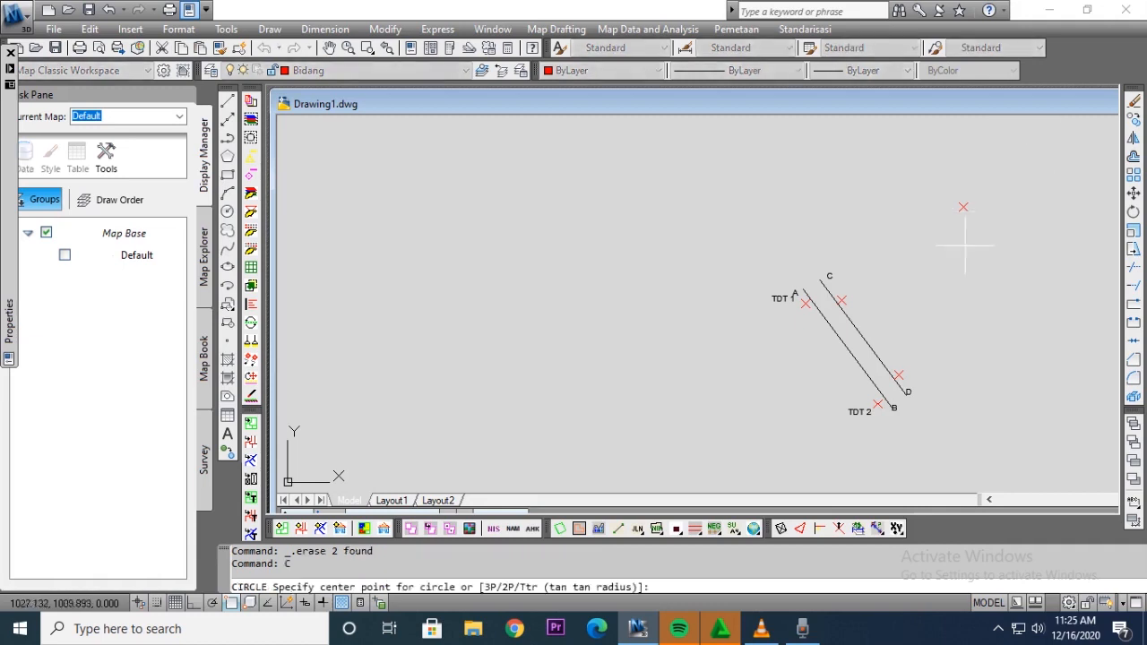
{"action": "left_click", "coordinate": [963, 207]}
{"action": "type", "text": "16.155"}
{"action": "key", "text": "Return"}
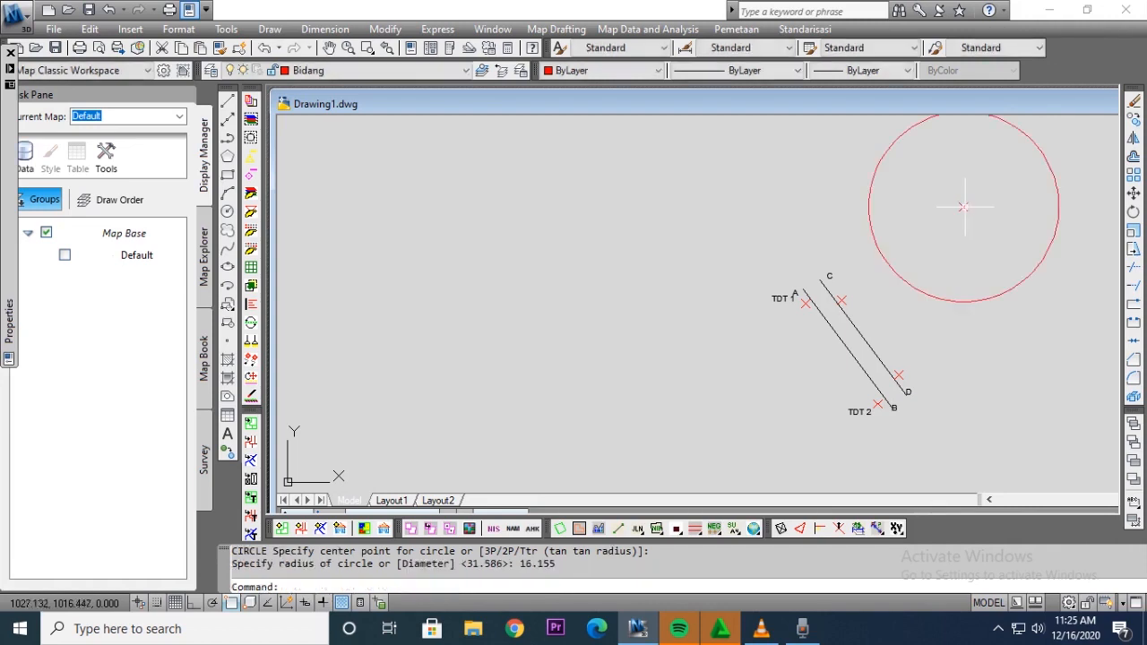
Step: Draw a distance circle centred on the parcel point near D, crossing the 16.155 radius circle
{"action": "type", "text": "c"}
{"action": "key", "text": "Return"}
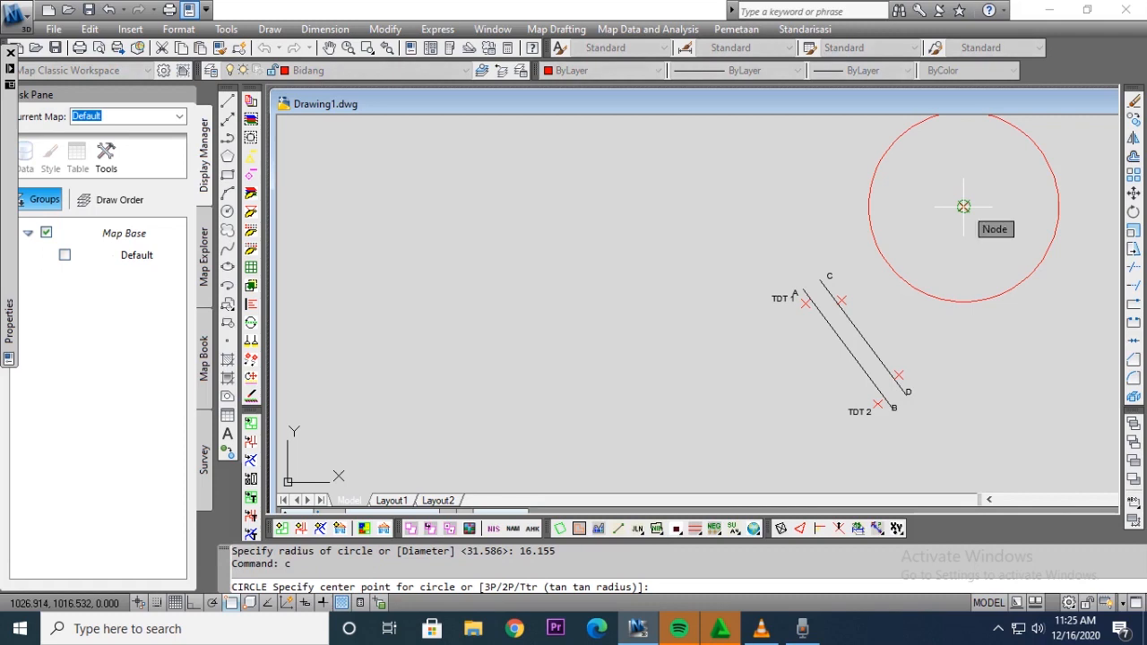
{"action": "left_click", "coordinate": [898, 375]}
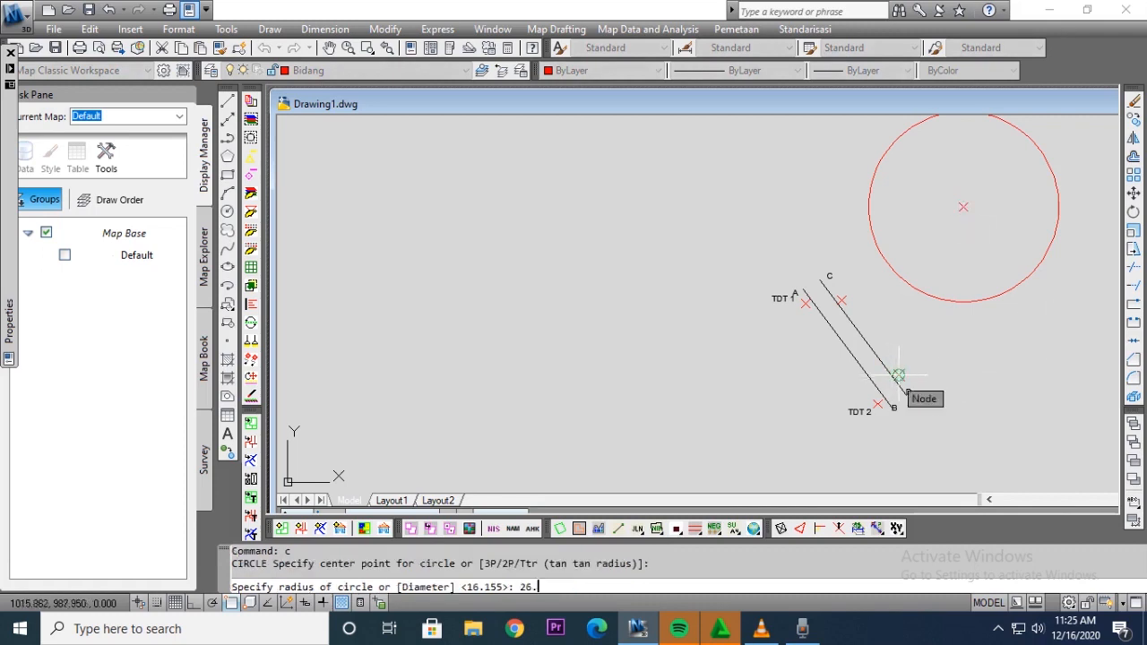
{"action": "key", "text": "Return"}
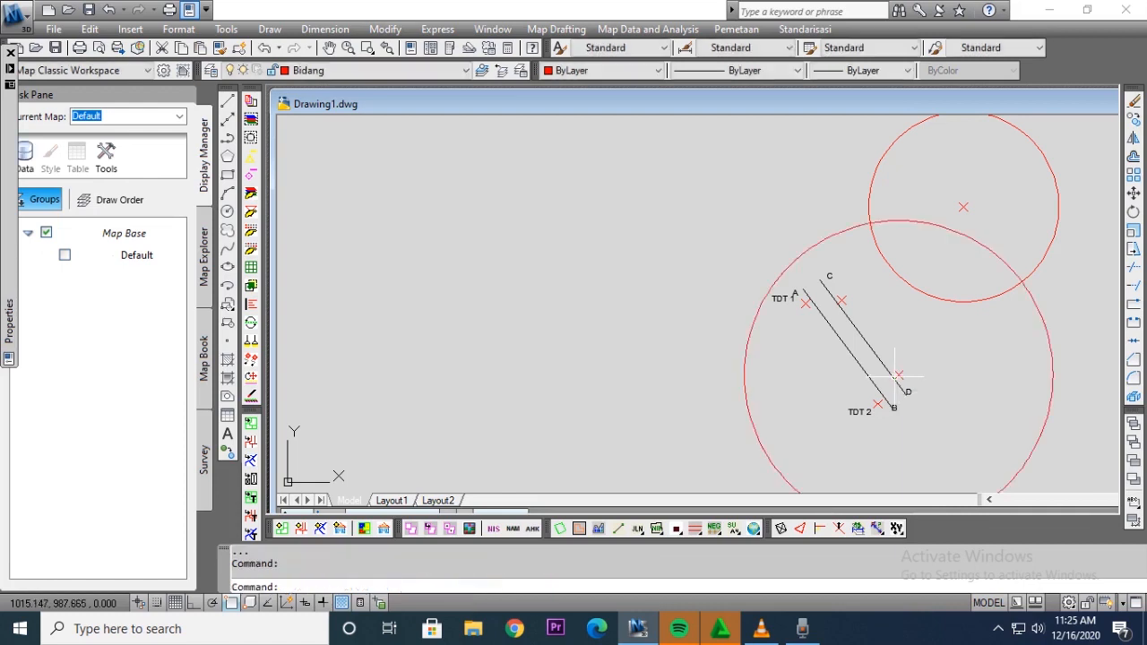
Step: Place a point at the right-hand intersection of the two distance circles, east of the road
{"action": "type", "text": "po"}
{"action": "key", "text": "Return"}
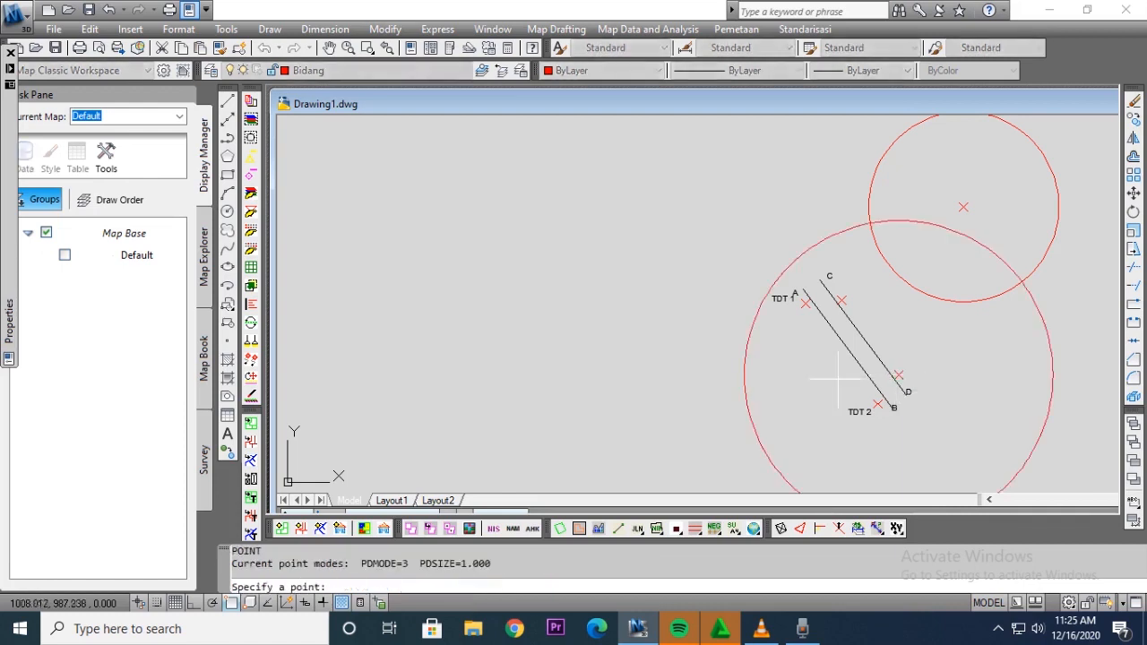
{"action": "left_click", "coordinate": [1022, 280]}
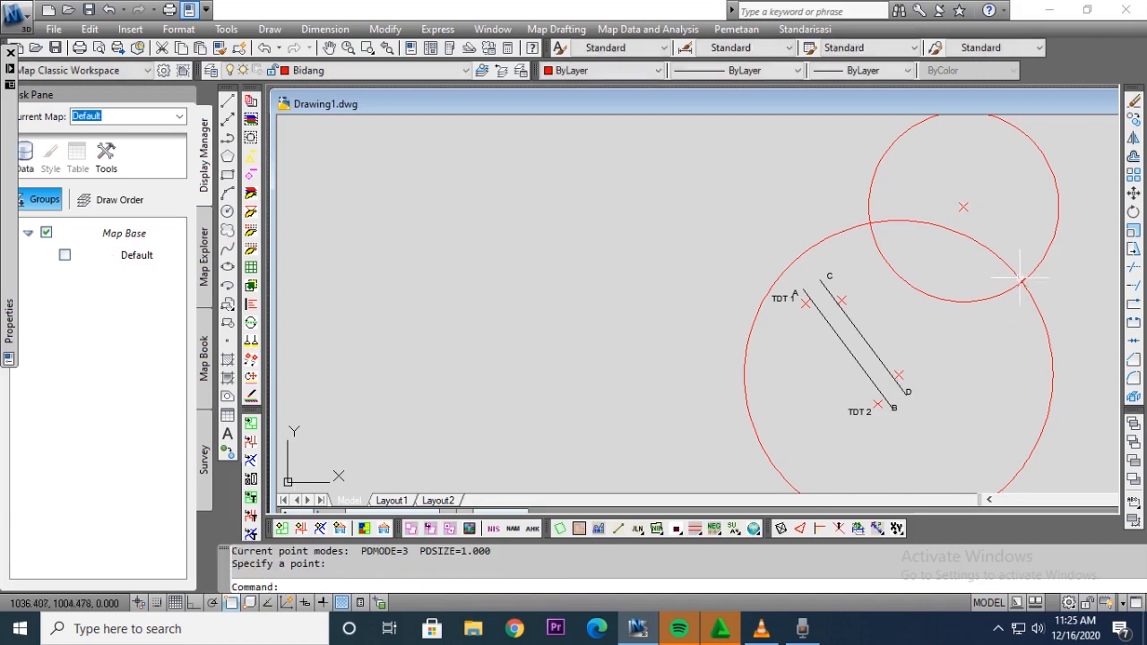
{"action": "key", "text": "Return"}
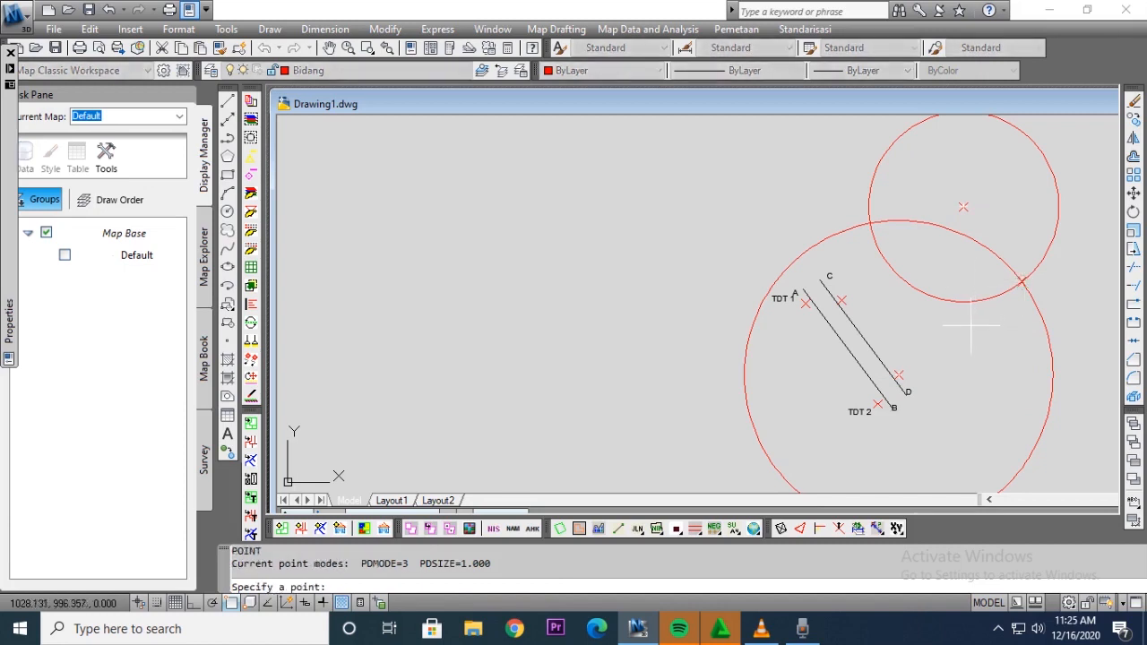
{"action": "key", "text": "Escape"}
Step: Erase both distance circles around the parcel points
{"action": "left_click", "coordinate": [971, 327]}
{"action": "left_click", "coordinate": [946, 296]}
{"action": "key", "text": "Delete"}
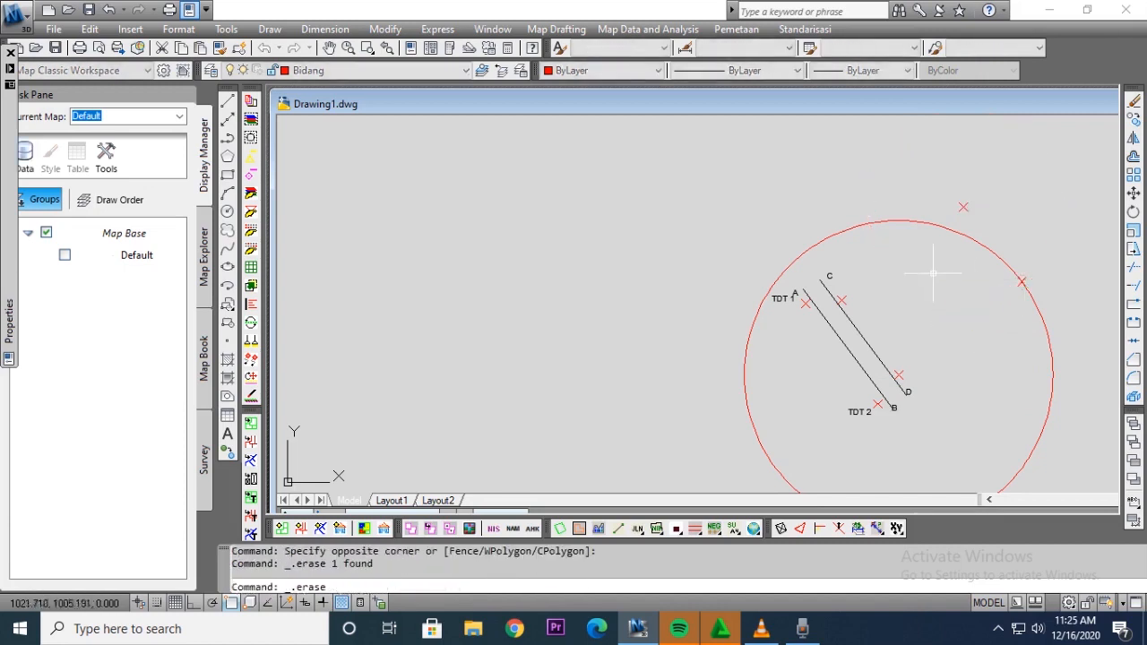
{"action": "left_click", "coordinate": [924, 221]}
{"action": "key", "text": "Delete"}
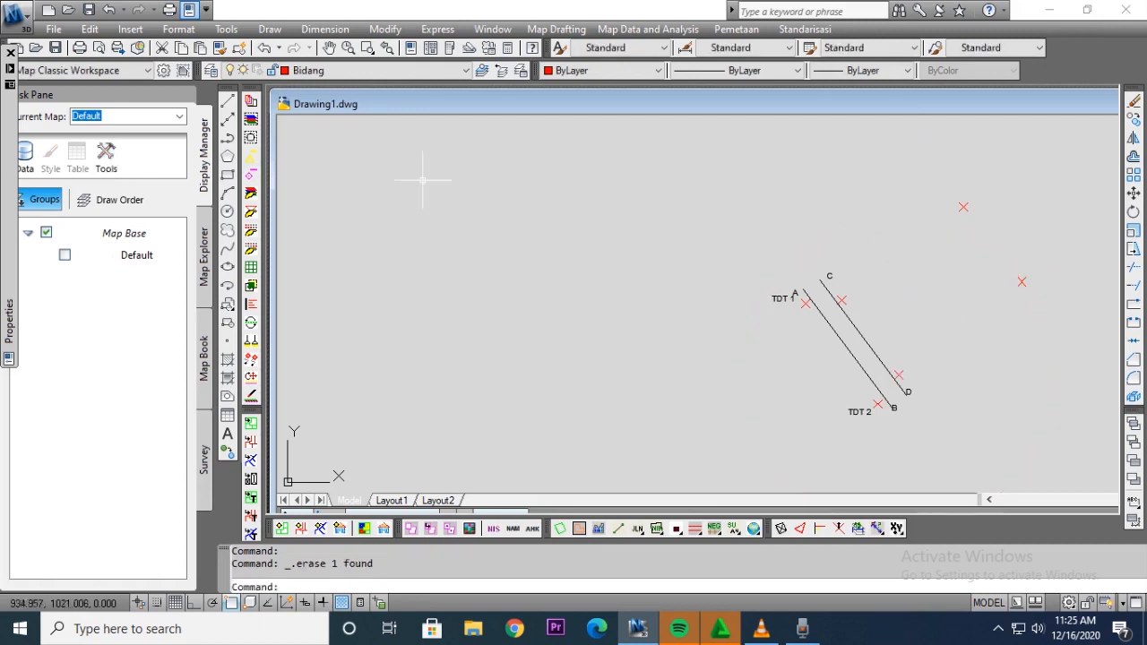
Step: Draw the parcel boundary as a polyline through the four corner points, from the one near C back to its start
{"action": "type", "text": "pl"}
{"action": "key", "text": "Return"}
{"action": "left_click", "coordinate": [840, 300]}
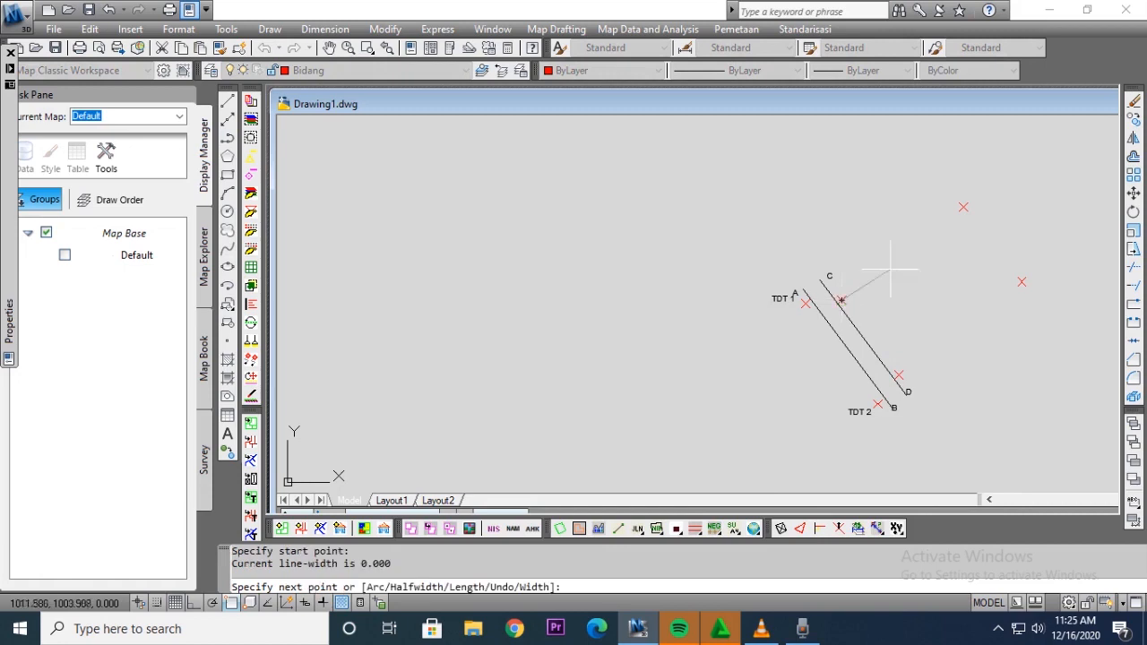
{"action": "left_click", "coordinate": [963, 206]}
{"action": "left_click", "coordinate": [1022, 282]}
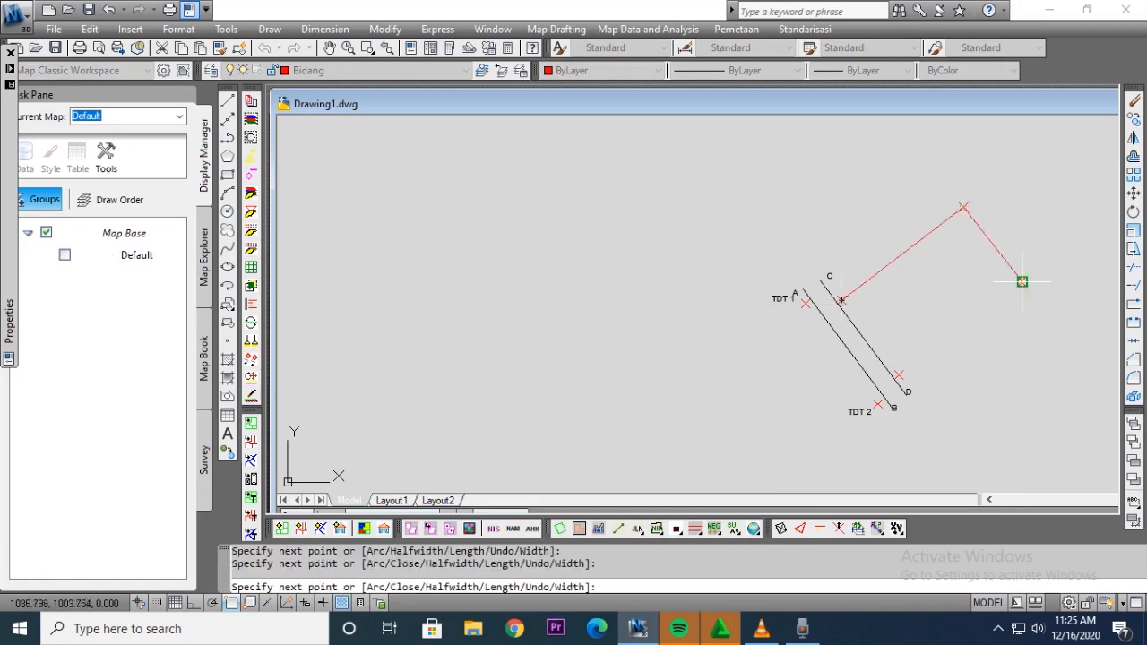
{"action": "left_click", "coordinate": [899, 376]}
{"action": "right_click", "coordinate": [841, 300]}
{"action": "left_click", "coordinate": [856, 309]}
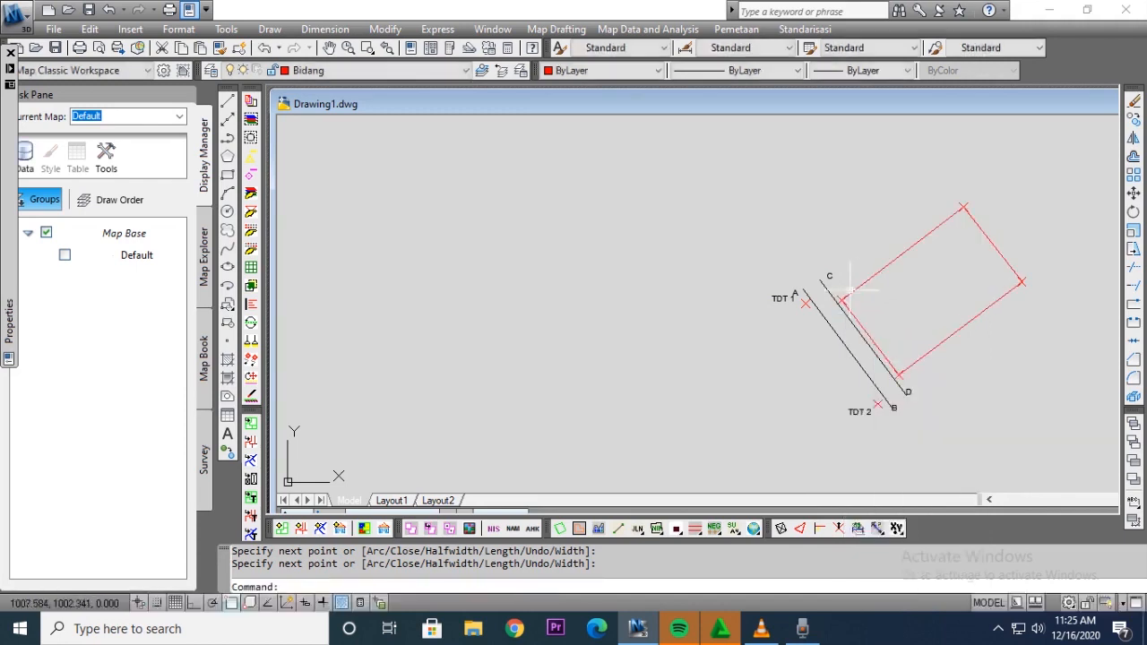
Step: Erase the four point markers at the corners of the parcel boundary
{"action": "scroll", "coordinate": [851, 289], "scroll_direction": "up", "scroll_amount": 6}
{"action": "left_click", "coordinate": [812, 261]}
{"action": "left_click", "coordinate": [802, 276]}
{"action": "key", "text": "Delete"}
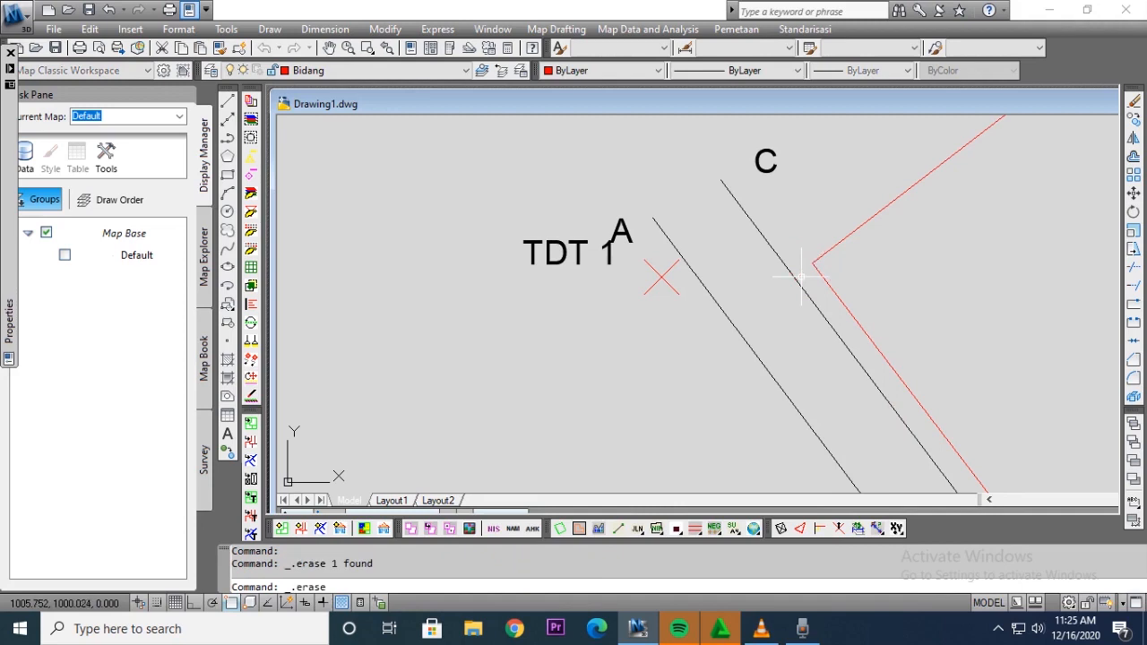
{"action": "scroll", "coordinate": [802, 276], "scroll_direction": "down", "scroll_amount": 8}
{"action": "scroll", "coordinate": [858, 341], "scroll_direction": "up", "scroll_amount": 6}
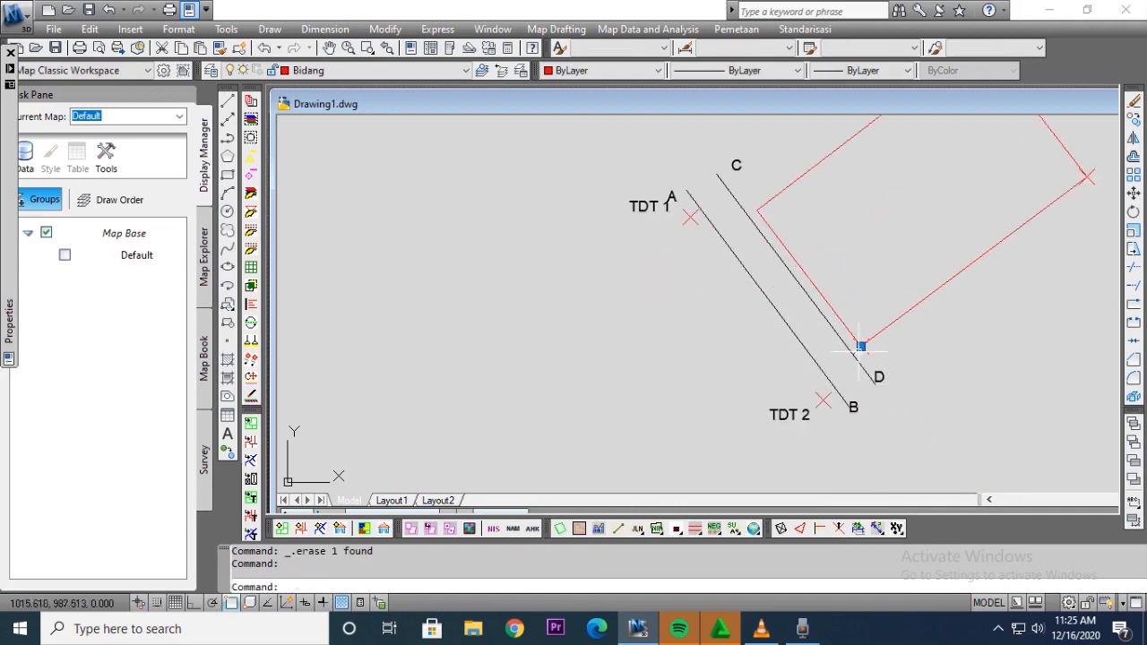
{"action": "scroll", "coordinate": [887, 334], "scroll_direction": "down", "scroll_amount": 5}
{"action": "scroll", "coordinate": [1004, 296], "scroll_direction": "up", "scroll_amount": 4}
{"action": "left_click", "coordinate": [1014, 305]}
{"action": "key", "text": "Delete"}
{"action": "left_click", "coordinate": [924, 183]}
{"action": "key", "text": "Delete"}
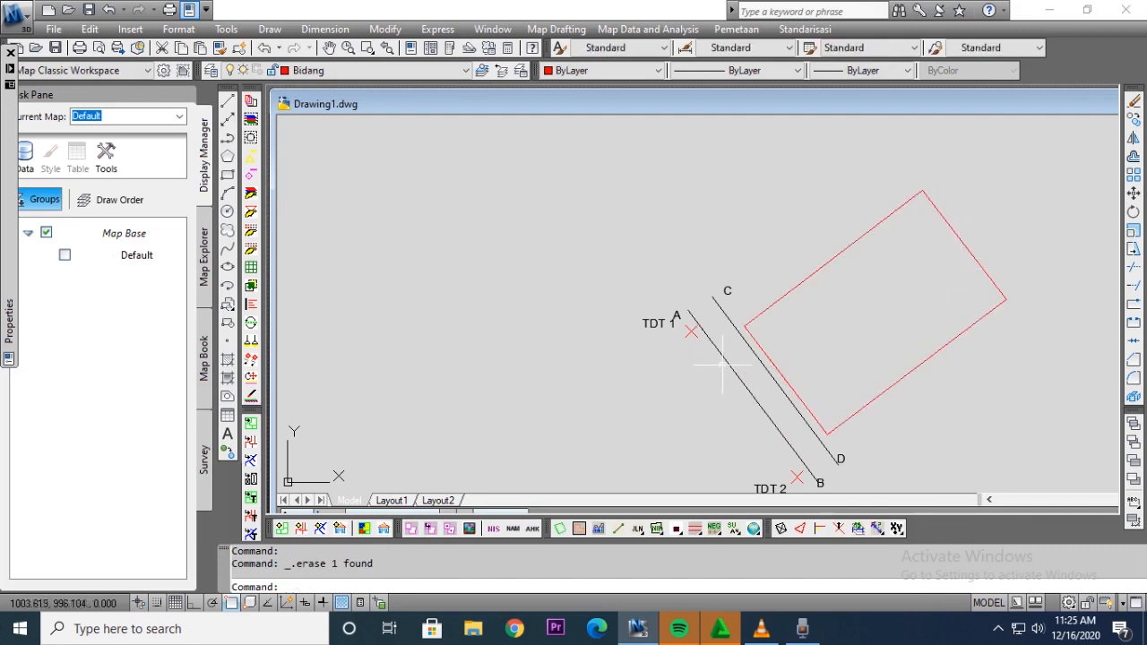
Step: Turn off object snap and paste a copy of the C label beside the parcel corner nearest C
{"action": "left_click", "coordinate": [727, 291]}
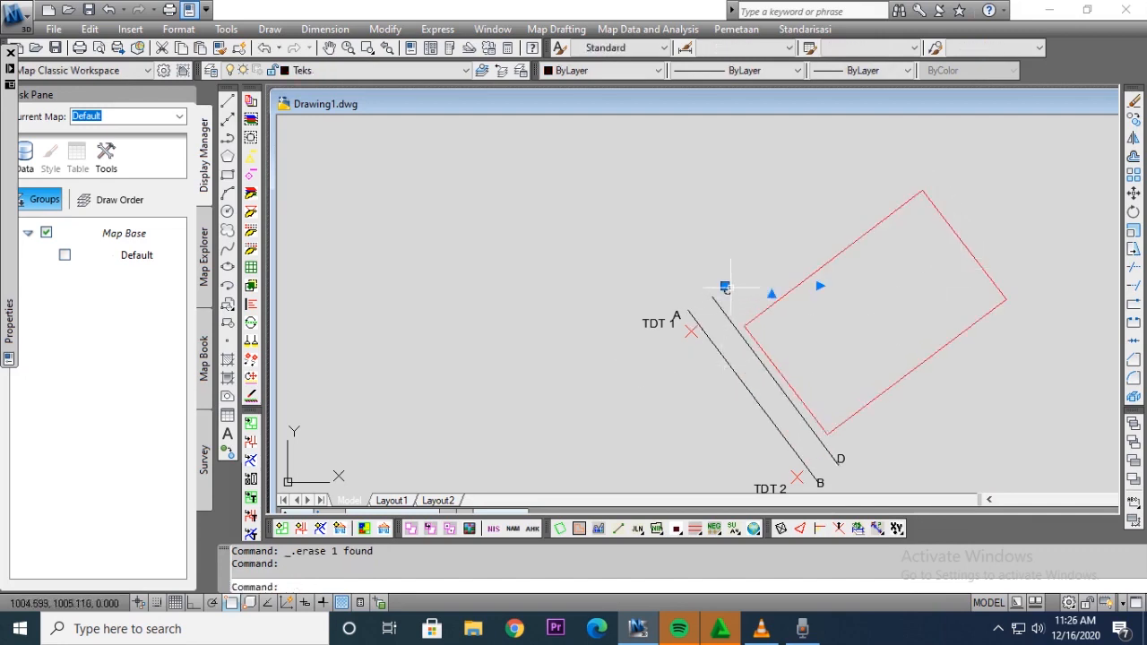
{"action": "key", "text": "ctrl+c"}
{"action": "key", "text": "ctrl+v"}
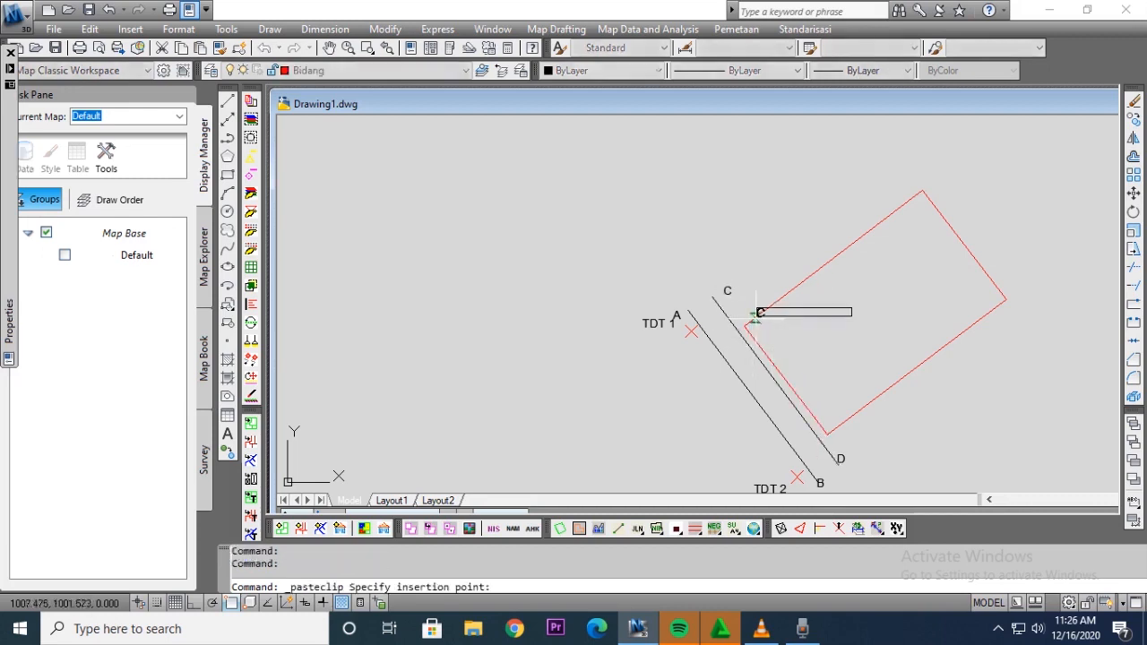
{"action": "left_click", "coordinate": [231, 603]}
{"action": "scroll", "coordinate": [671, 329], "scroll_direction": "up", "scroll_amount": 5}
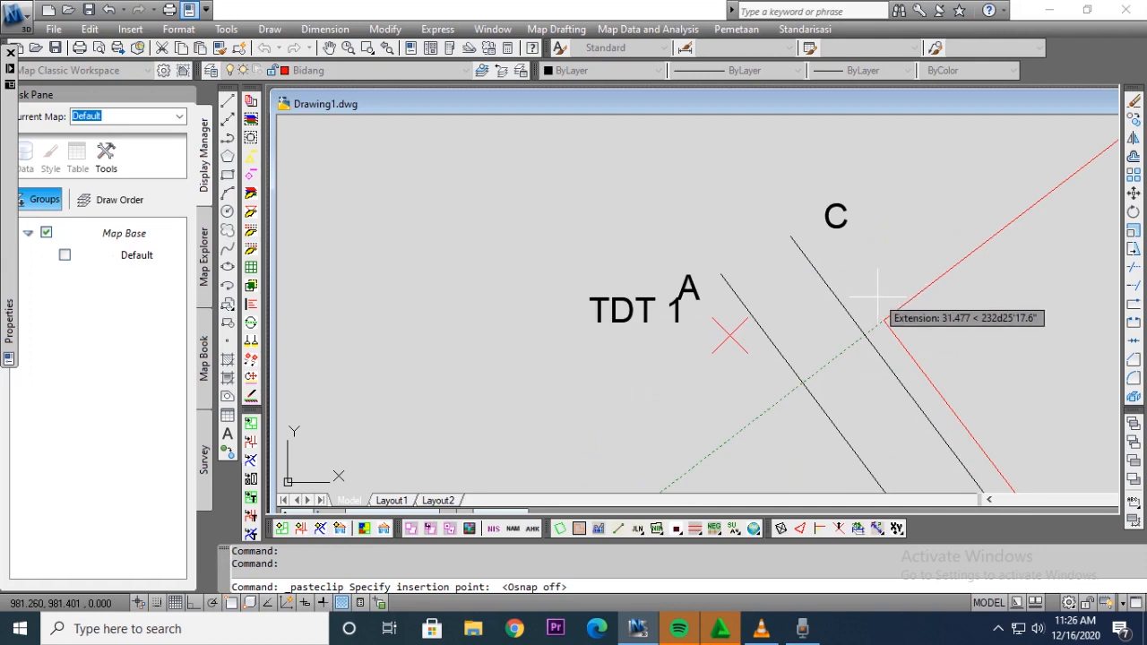
{"action": "left_click", "coordinate": [803, 206]}
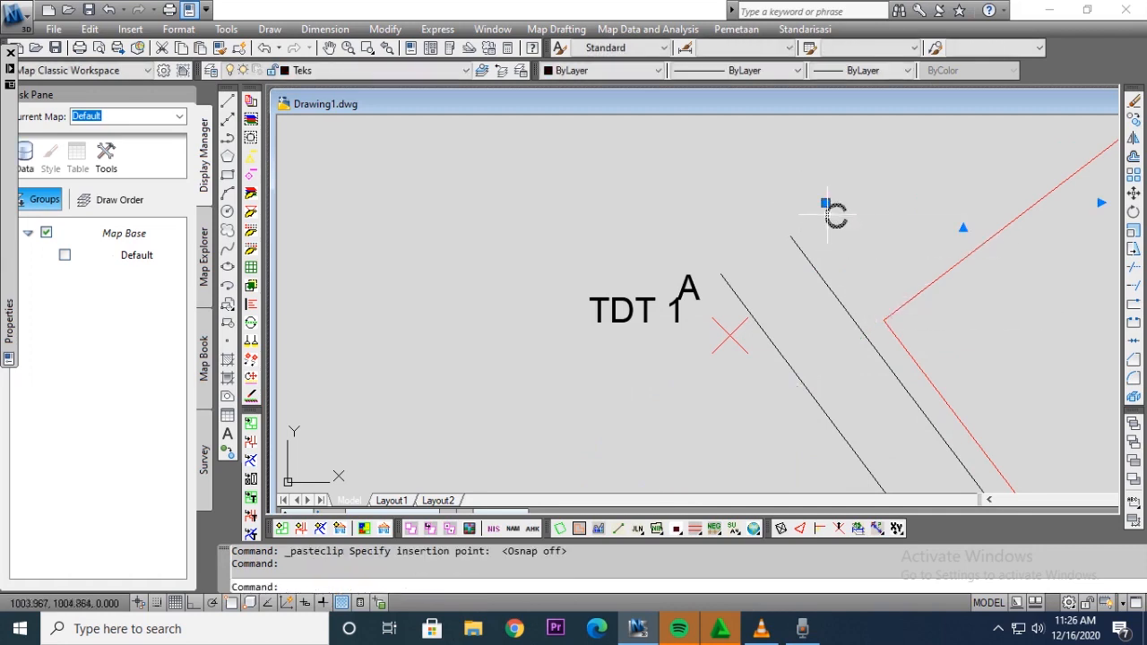
{"action": "key", "text": "ctrl+c"}
{"action": "key", "text": "ctrl+v"}
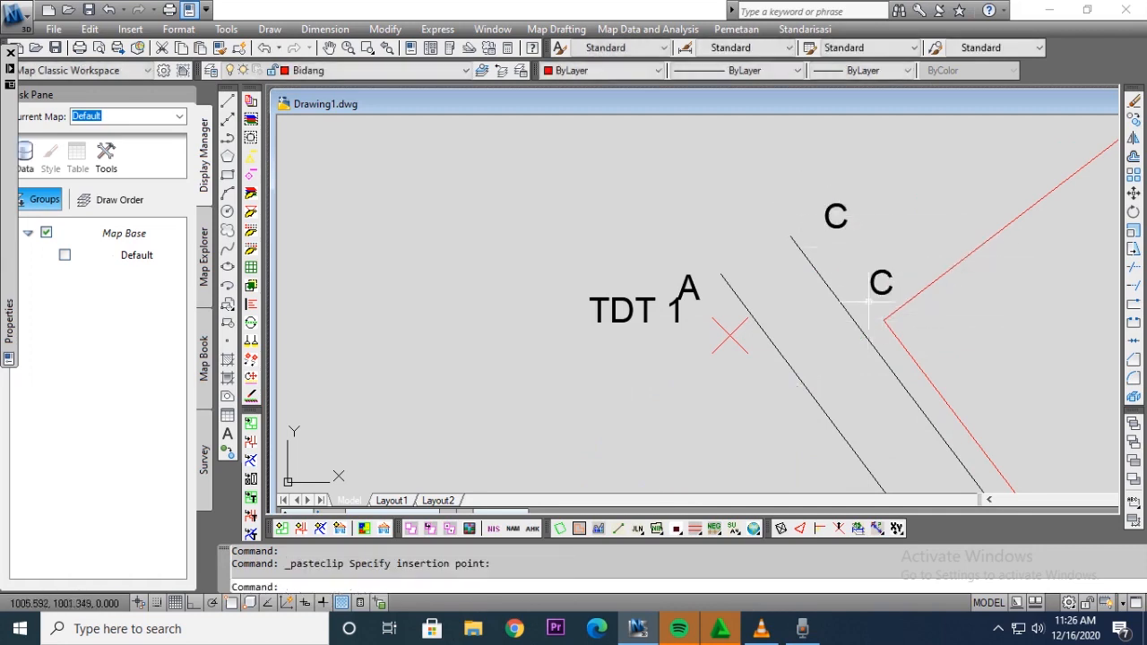
{"action": "left_click", "coordinate": [874, 295]}
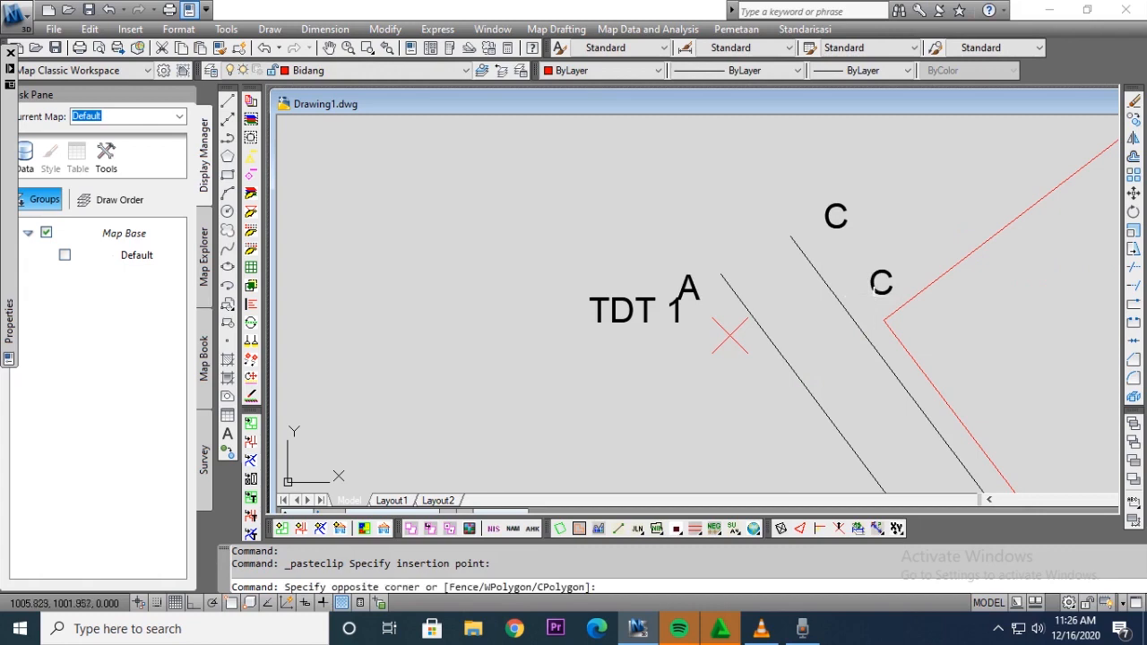
Step: Change the copied label to 1 with a text height of 0.5 and move it closer to the parcel corner
{"action": "double_click", "coordinate": [880, 280]}
{"action": "left_click_drag", "start_coordinate": [895, 288], "coordinate": [868, 285]}
{"action": "type", "text": "1"}
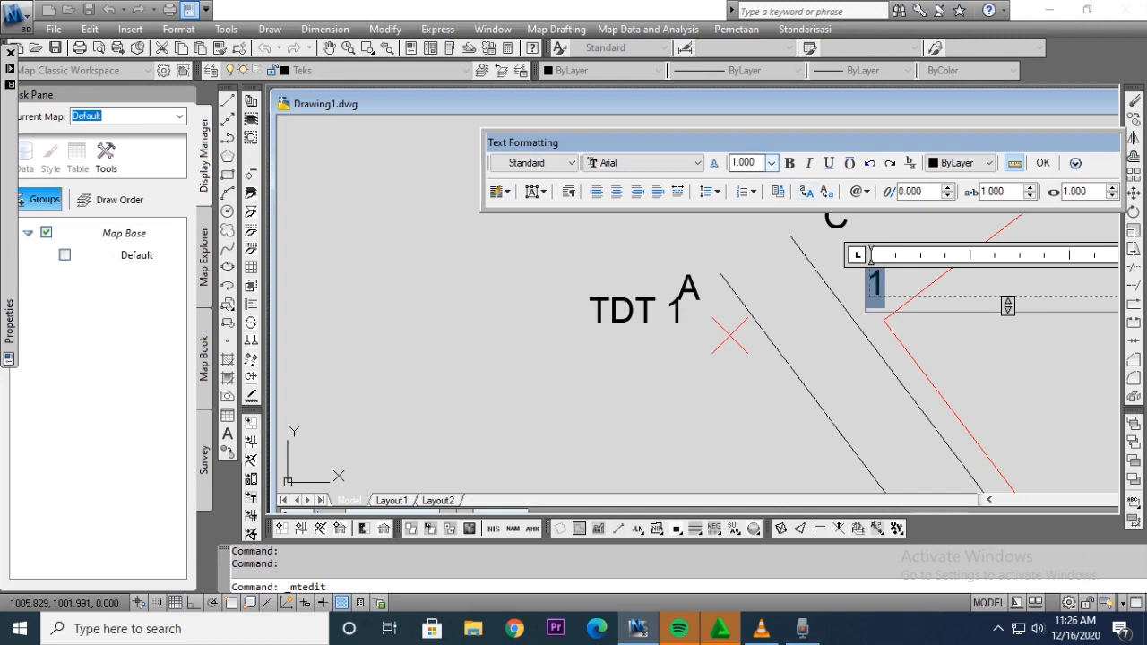
{"action": "left_click_drag", "start_coordinate": [762, 163], "coordinate": [726, 163]}
{"action": "type", "text": "0.8"}
{"action": "key", "text": "Return"}
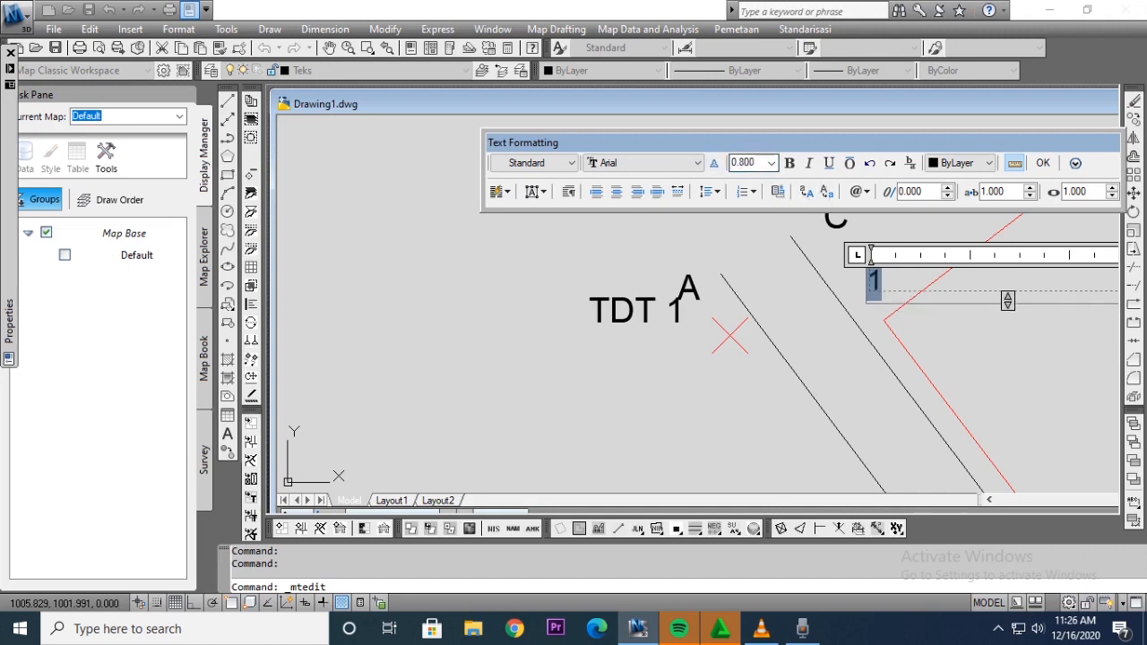
{"action": "left_click_drag", "start_coordinate": [761, 163], "coordinate": [728, 163]}
{"action": "type", "text": "0.5"}
{"action": "key", "text": "Return"}
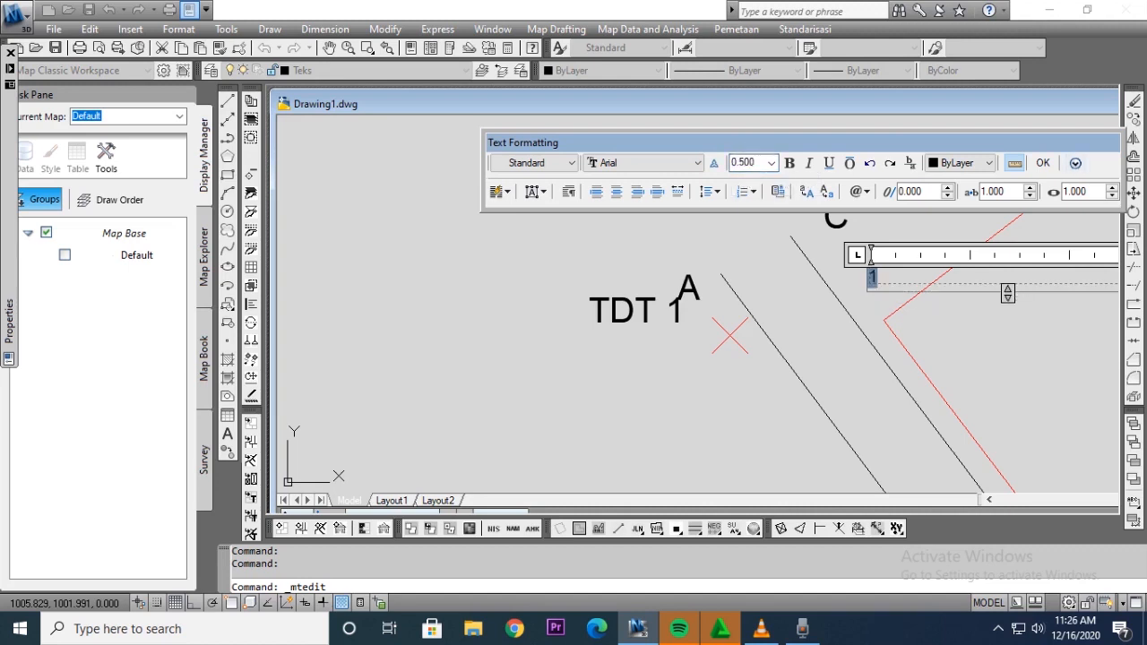
{"action": "left_click", "coordinate": [1042, 162]}
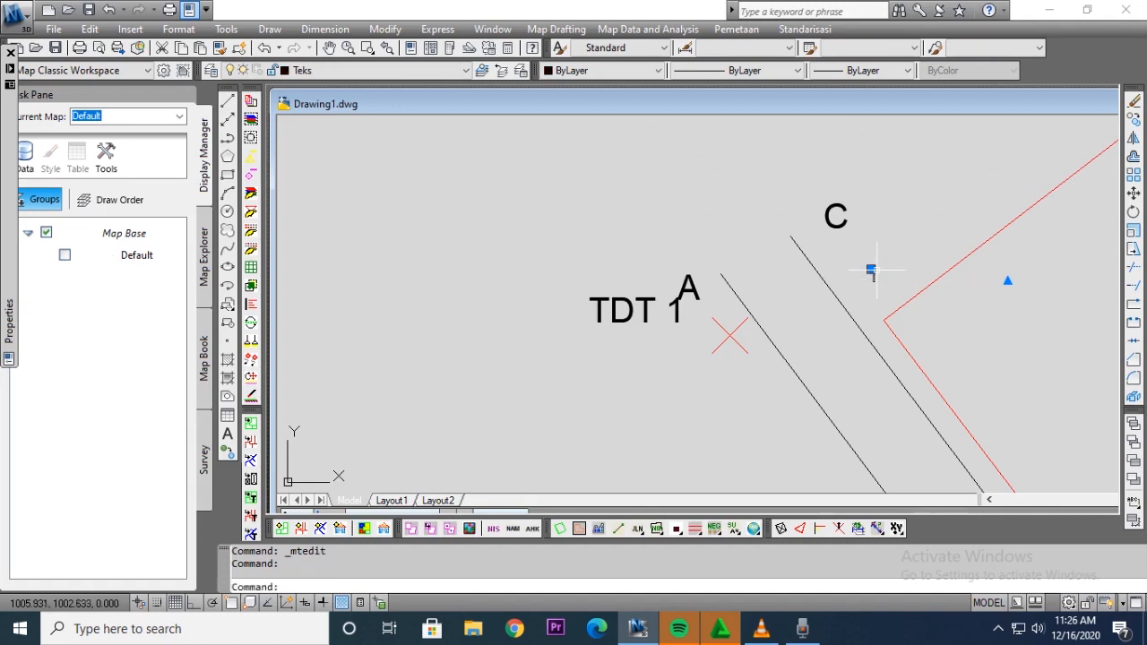
{"action": "left_click", "coordinate": [871, 270]}
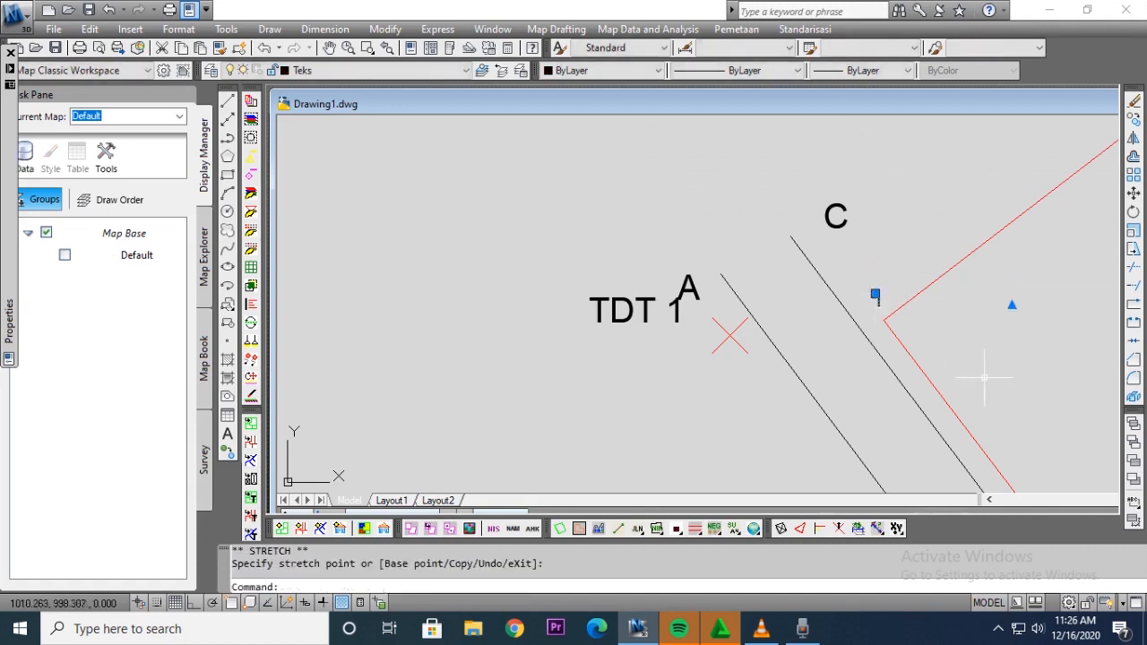
Step: Copy the 1 label to the parcel corner near D and change its text to 2
{"action": "key", "text": "ctrl+c"}
{"action": "key", "text": "ctrl+v"}
{"action": "scroll", "coordinate": [983, 379], "scroll_direction": "down", "scroll_amount": 5}
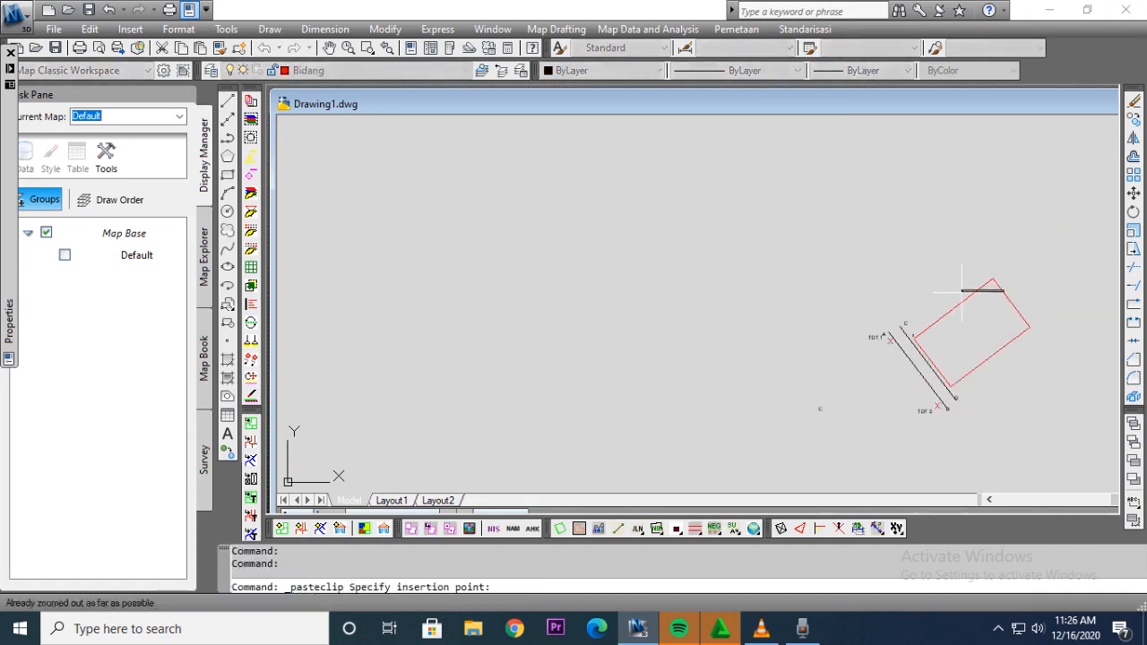
{"action": "scroll", "coordinate": [1024, 459], "scroll_direction": "up", "scroll_amount": 8}
{"action": "scroll", "coordinate": [907, 305], "scroll_direction": "down", "scroll_amount": 6}
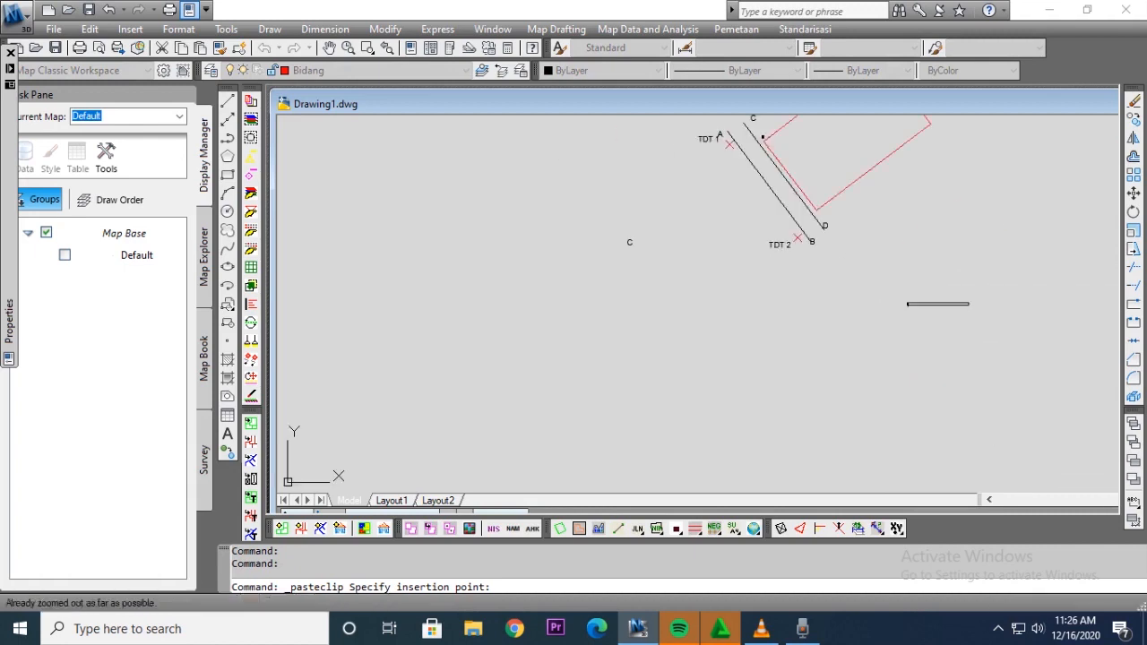
{"action": "scroll", "coordinate": [820, 211], "scroll_direction": "up", "scroll_amount": 6}
{"action": "left_click", "coordinate": [787, 242]}
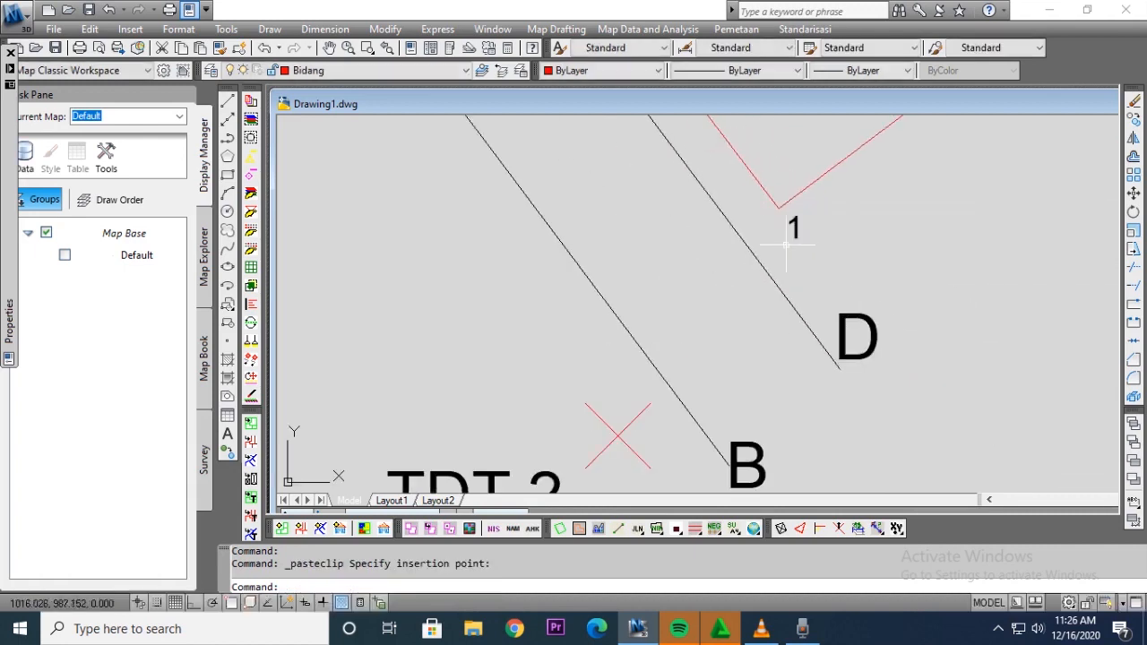
{"action": "double_click", "coordinate": [794, 226]}
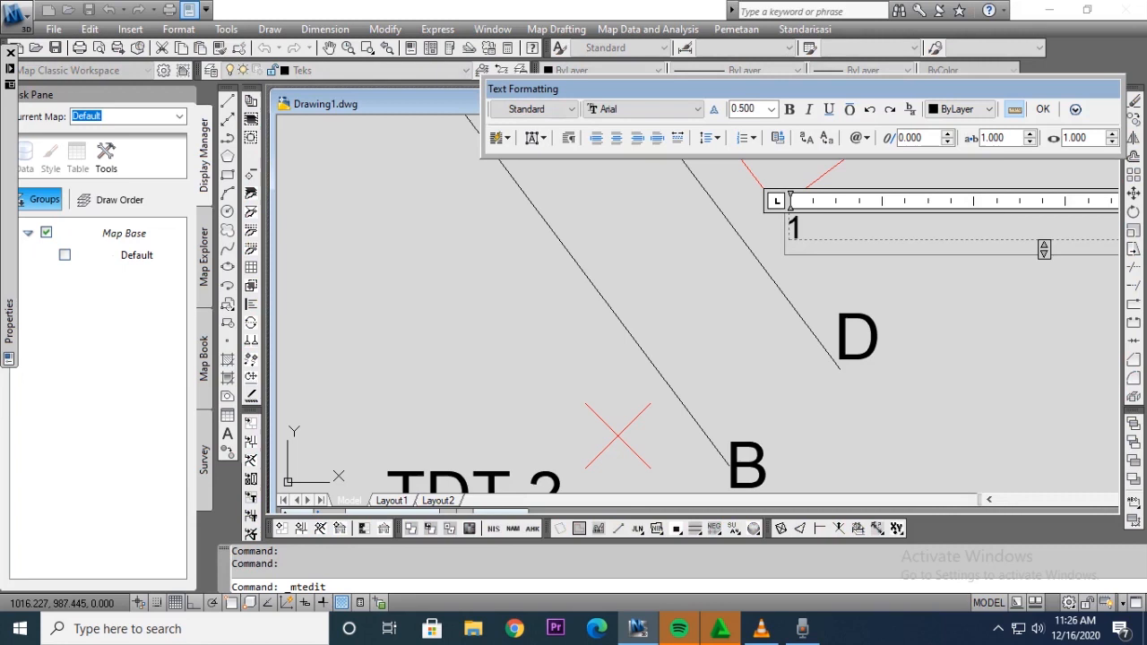
{"action": "type", "text": "2"}
{"action": "left_click", "coordinate": [1047, 105]}
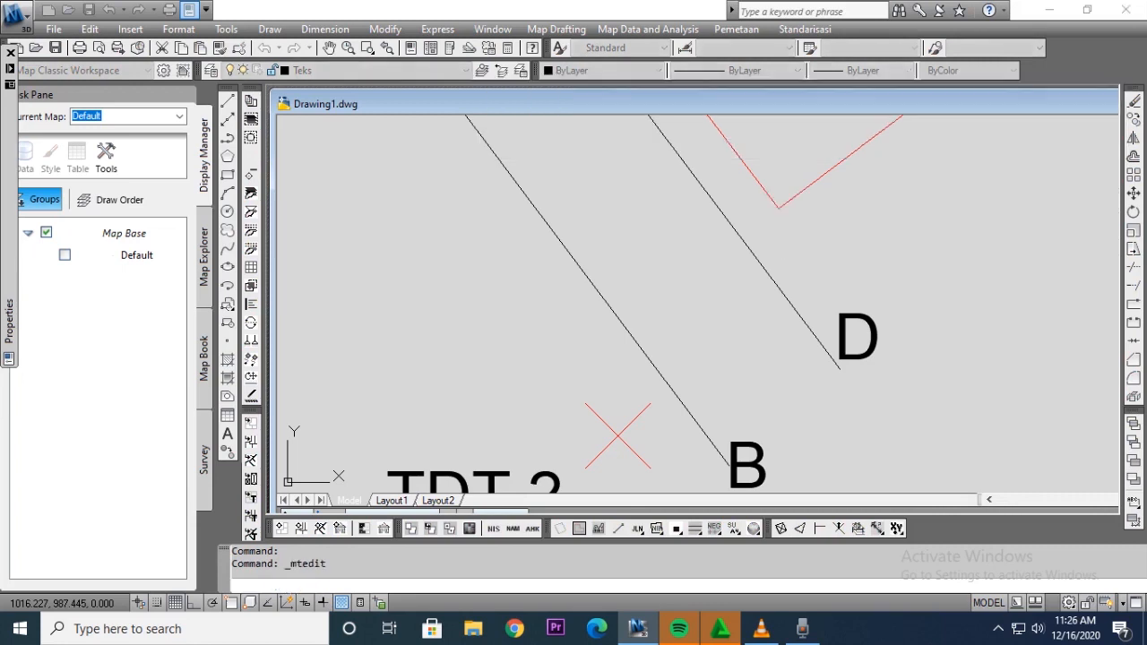
Step: Copy the 2 label to the parcel's east corner and change its text to 3
{"action": "left_click", "coordinate": [796, 230]}
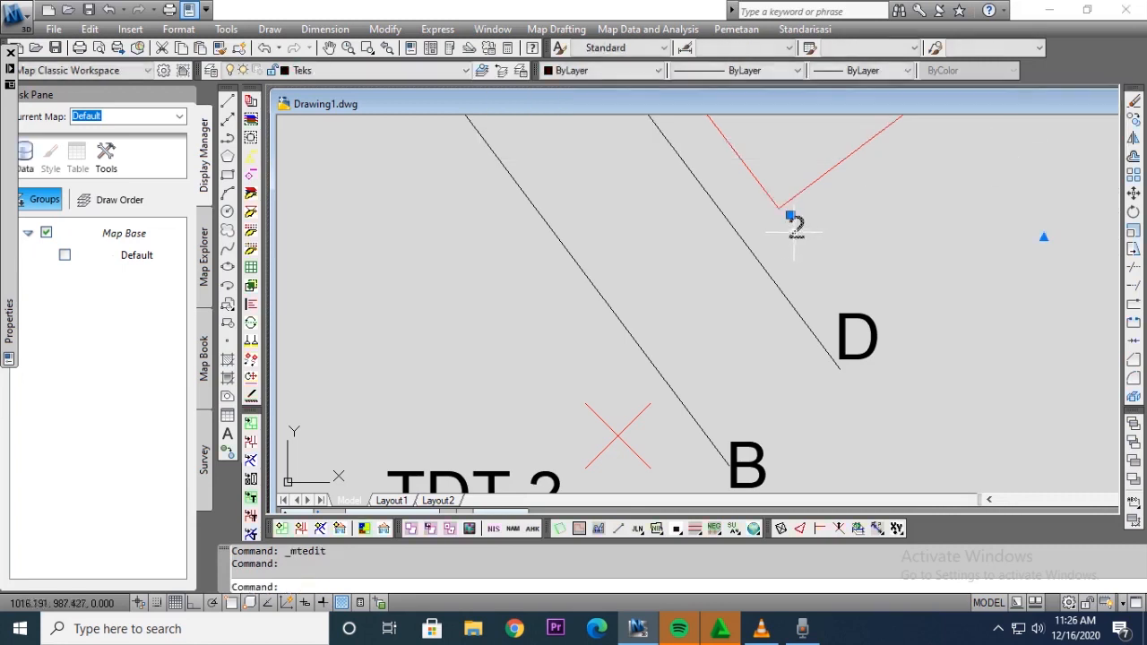
{"action": "key", "text": "ctrl+c"}
{"action": "scroll", "coordinate": [855, 309], "scroll_direction": "down", "scroll_amount": 5}
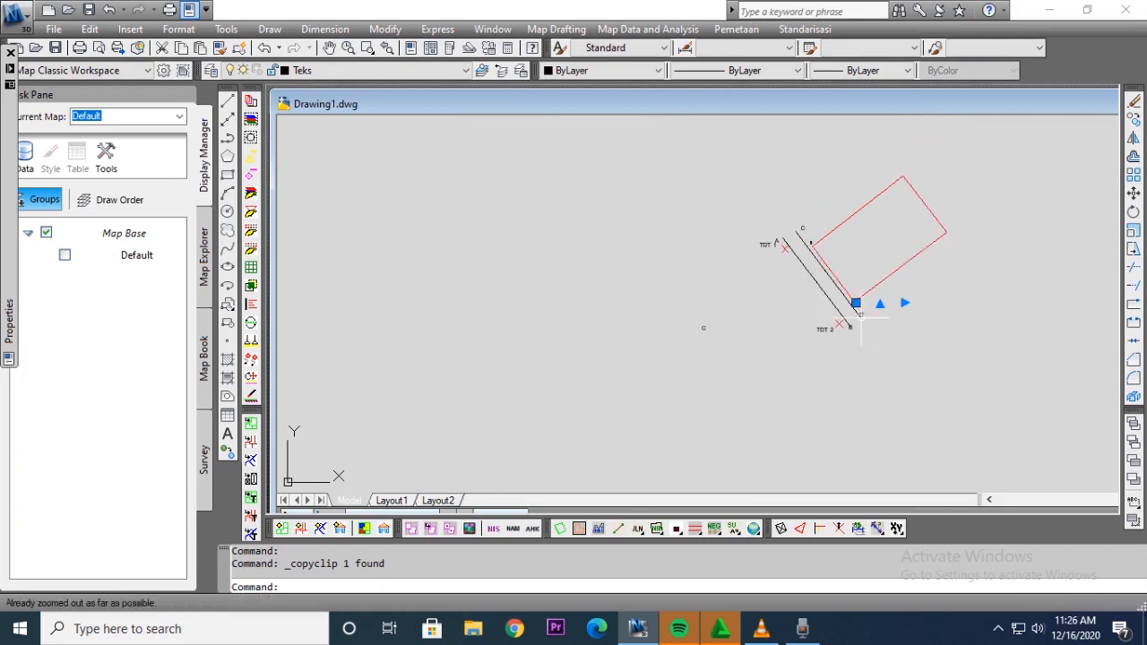
{"action": "key", "text": "ctrl+v"}
{"action": "scroll", "coordinate": [957, 224], "scroll_direction": "up", "scroll_amount": 5}
{"action": "left_click", "coordinate": [975, 216]}
{"action": "double_click", "coordinate": [973, 213]}
{"action": "type", "text": "3"}
{"action": "left_click", "coordinate": [981, 239]}
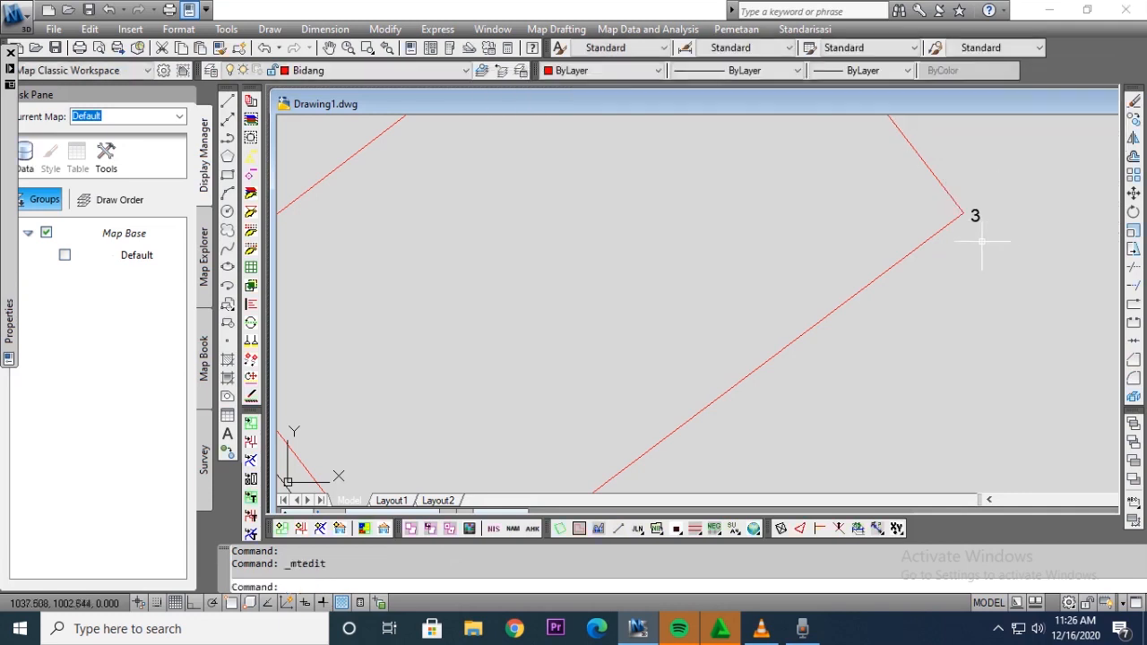
Step: Copy the 2 label to the parcel's north corner and change its text to 4
{"action": "key", "text": "ctrl+v"}
{"action": "scroll", "coordinate": [952, 308], "scroll_direction": "down", "scroll_amount": 5}
{"action": "scroll", "coordinate": [911, 348], "scroll_direction": "up", "scroll_amount": 5}
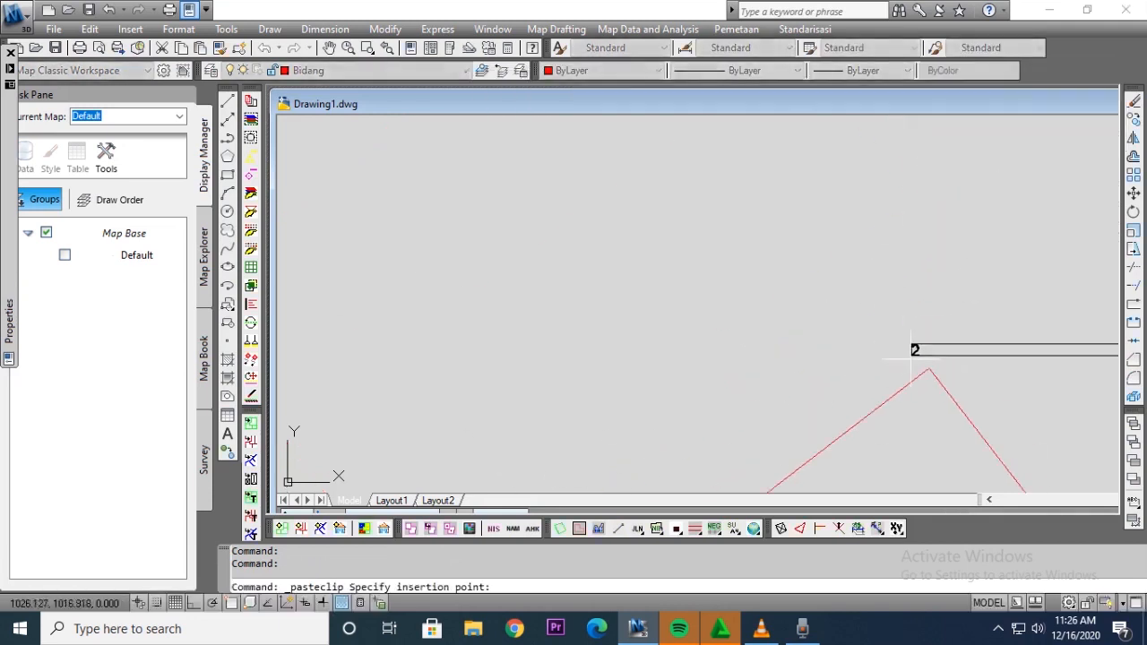
{"action": "scroll", "coordinate": [925, 368], "scroll_direction": "up", "scroll_amount": 2}
{"action": "left_click", "coordinate": [934, 349]}
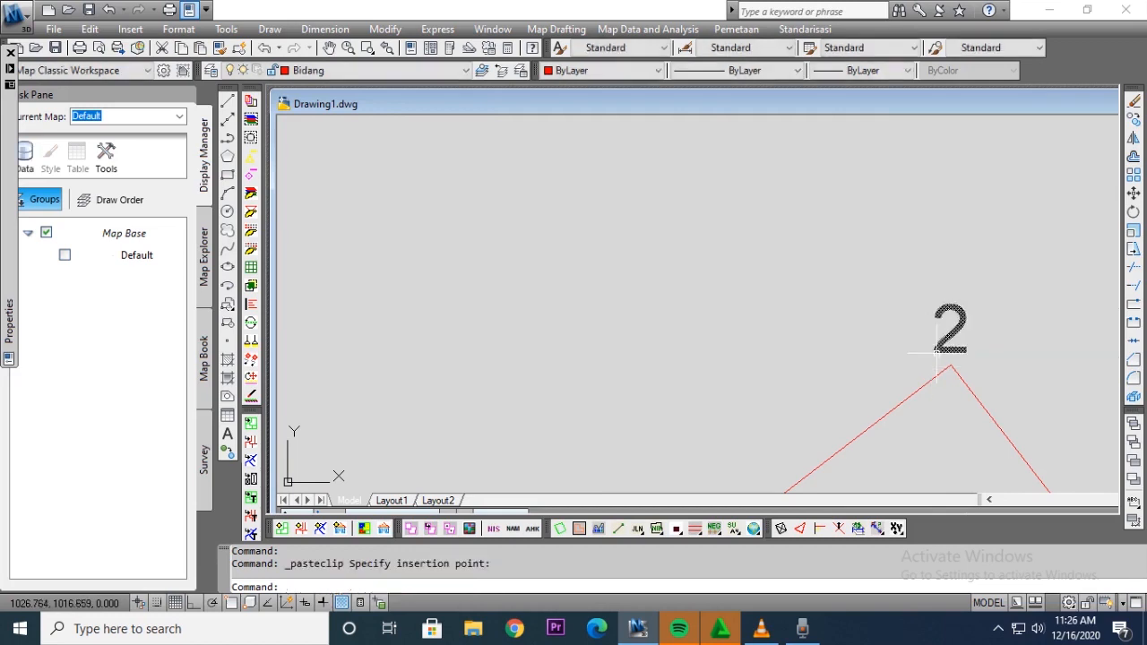
{"action": "double_click", "coordinate": [934, 344]}
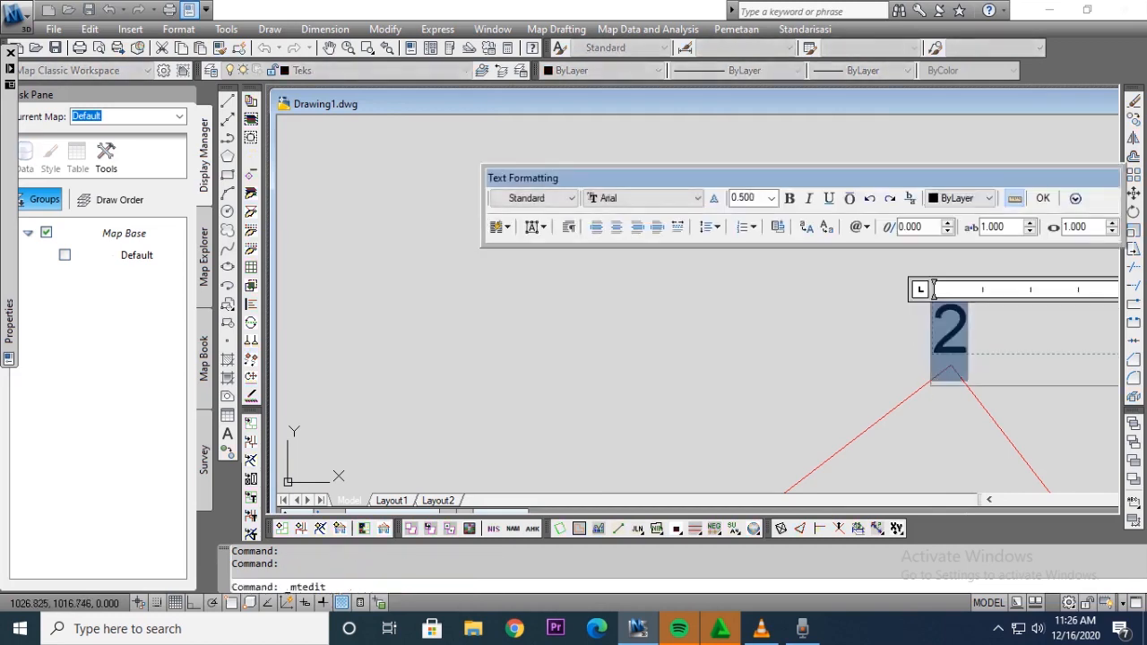
{"action": "type", "text": "4"}
{"action": "left_click", "coordinate": [1041, 194]}
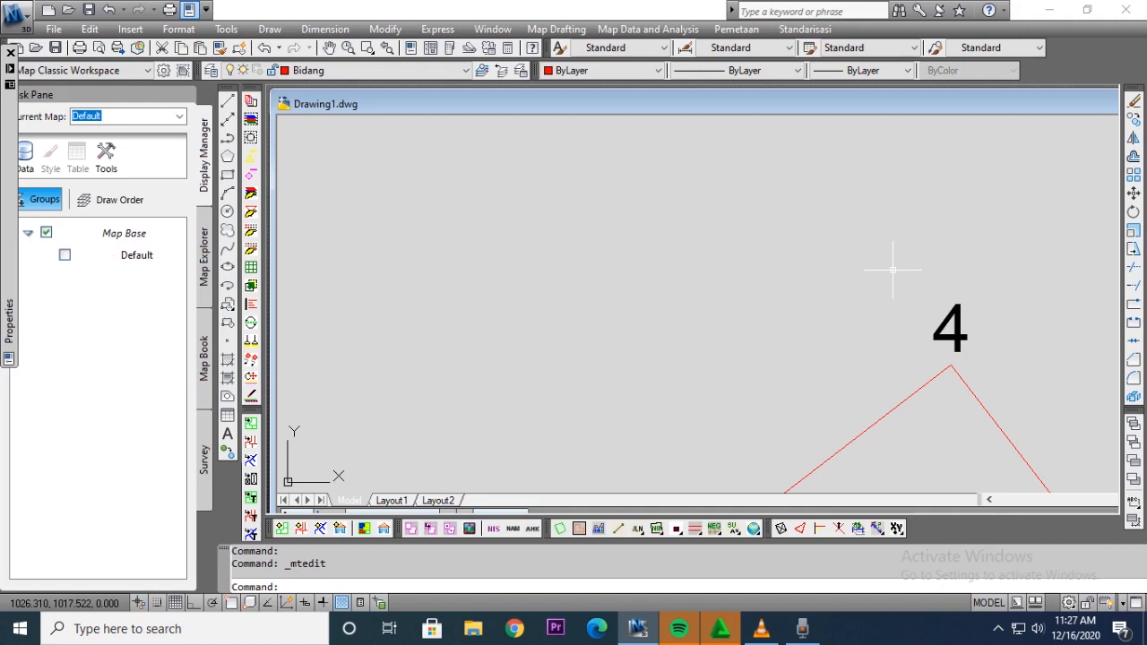
Step: Turn object snap on and draw a circle of radius 9.851 centred on parcel corner 1
{"action": "scroll", "coordinate": [851, 328], "scroll_direction": "down", "scroll_amount": 4}
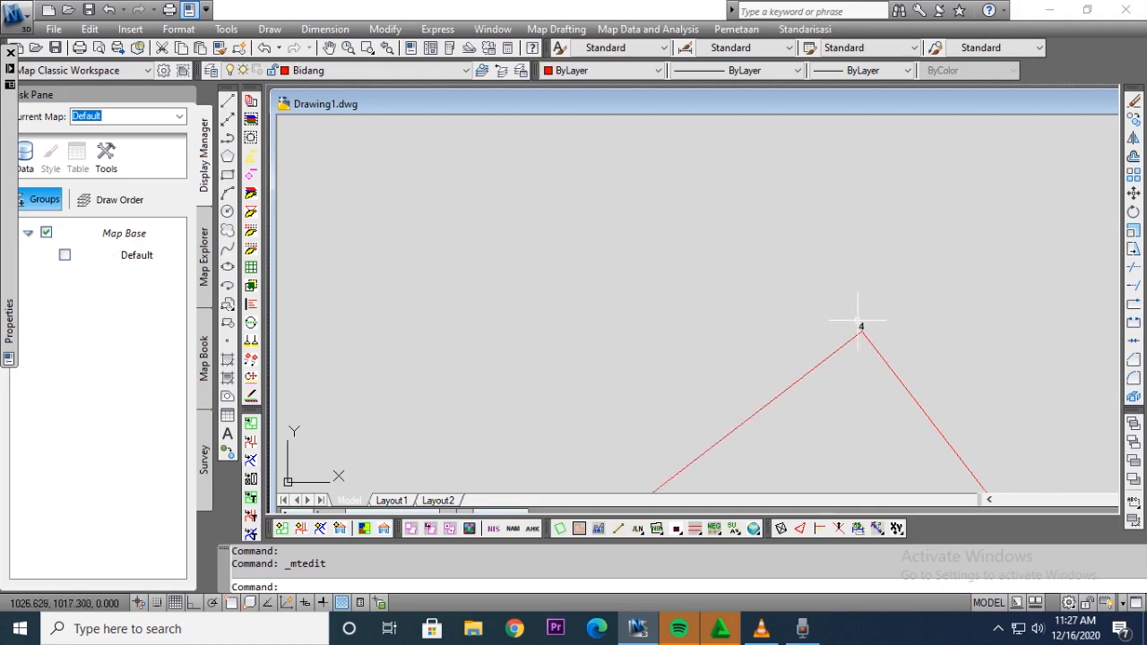
{"action": "scroll", "coordinate": [803, 419], "scroll_direction": "up", "scroll_amount": 3}
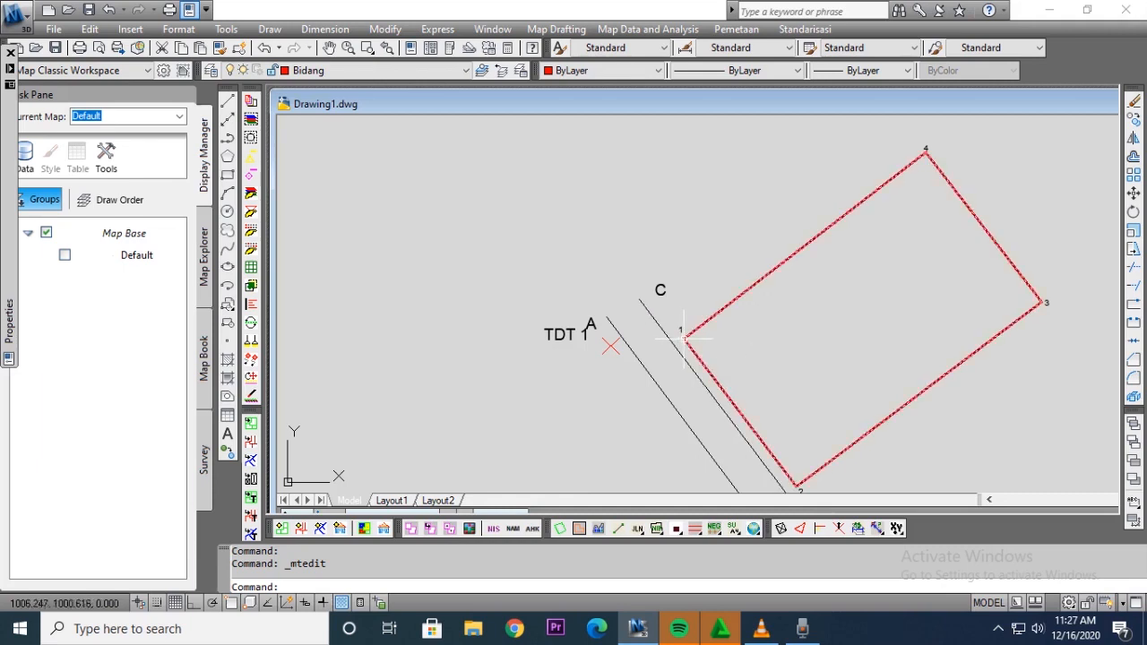
{"action": "mouse_move", "coordinate": [682, 339]}
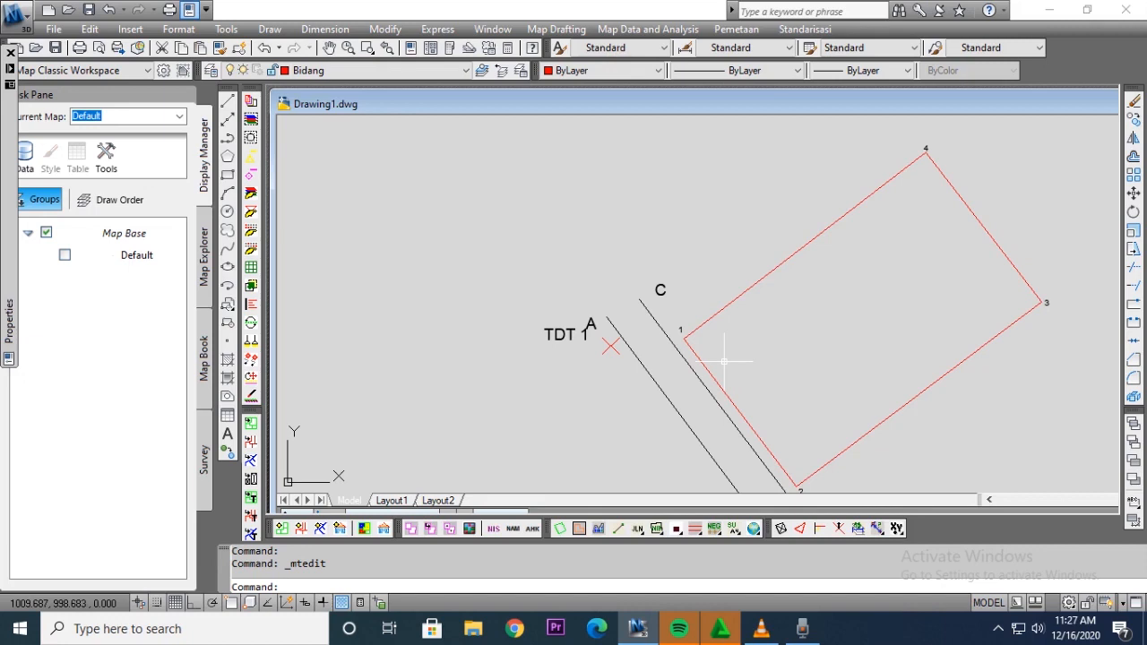
{"action": "type", "text": "c"}
{"action": "key", "text": "Return"}
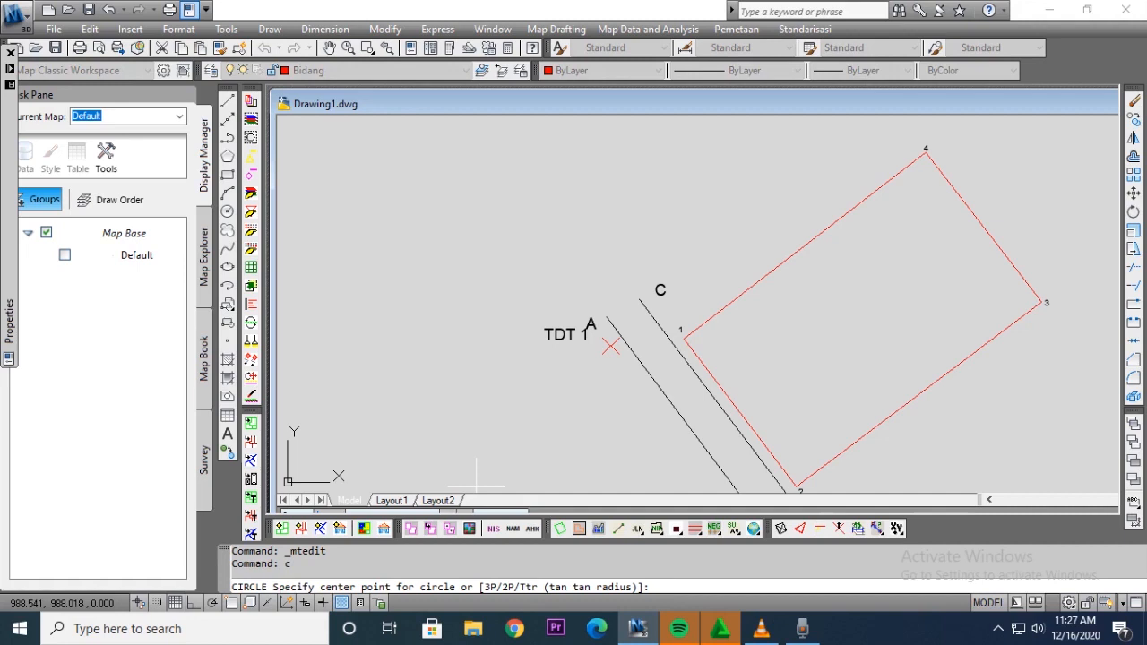
{"action": "key", "text": "F3"}
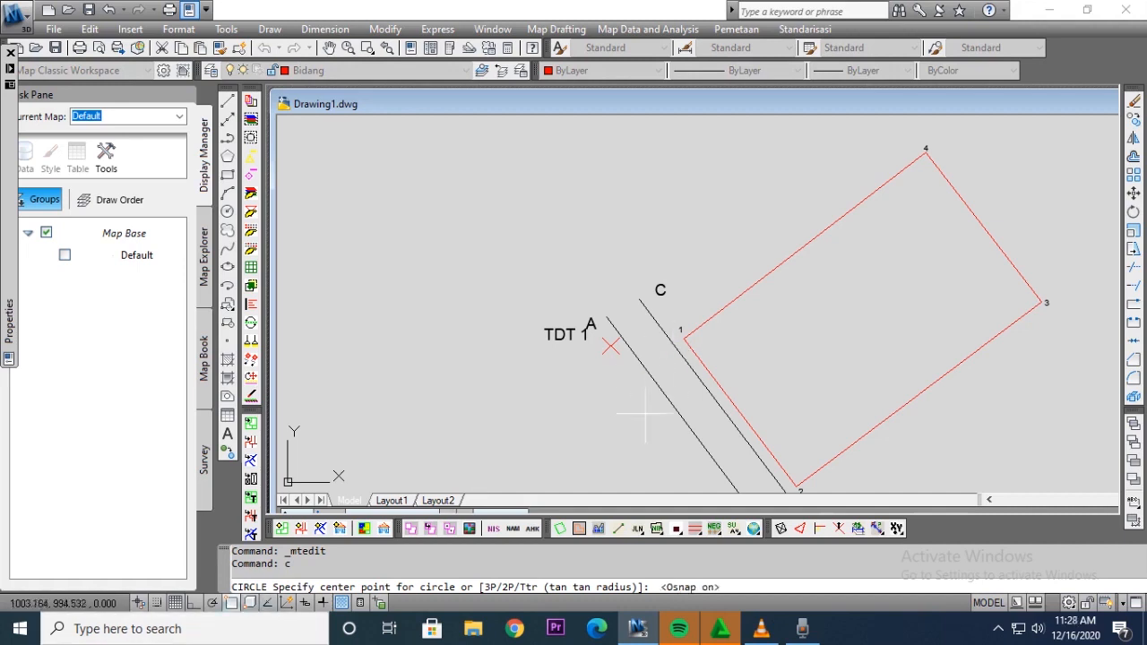
{"action": "left_click", "coordinate": [683, 337]}
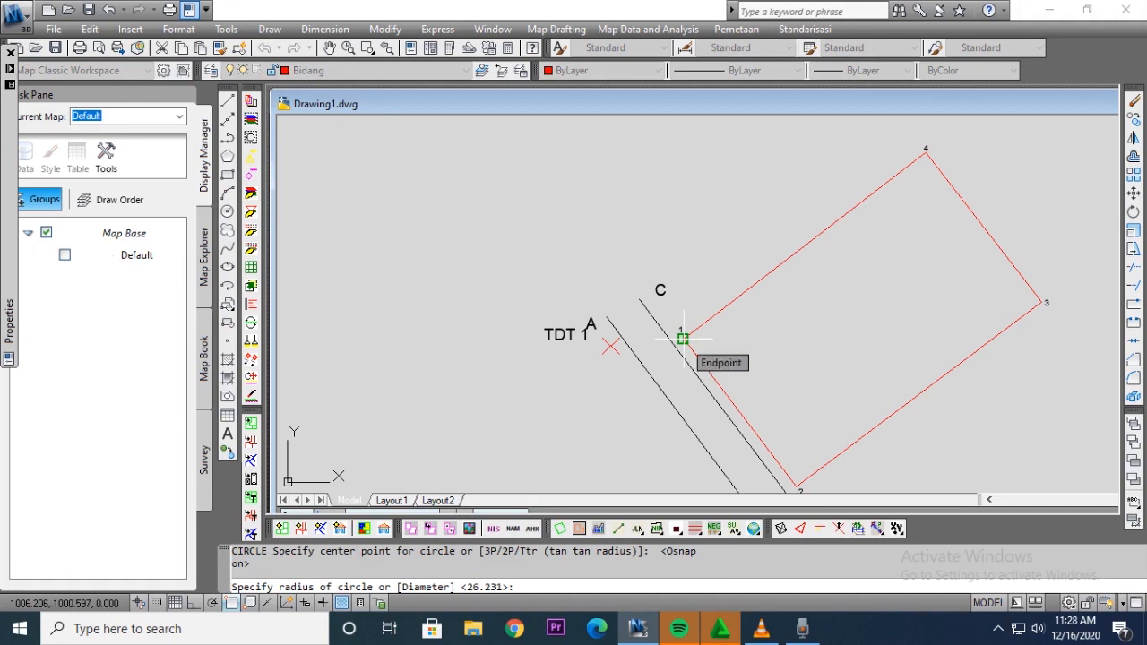
{"action": "type", "text": "9.851"}
{"action": "key", "text": "Return"}
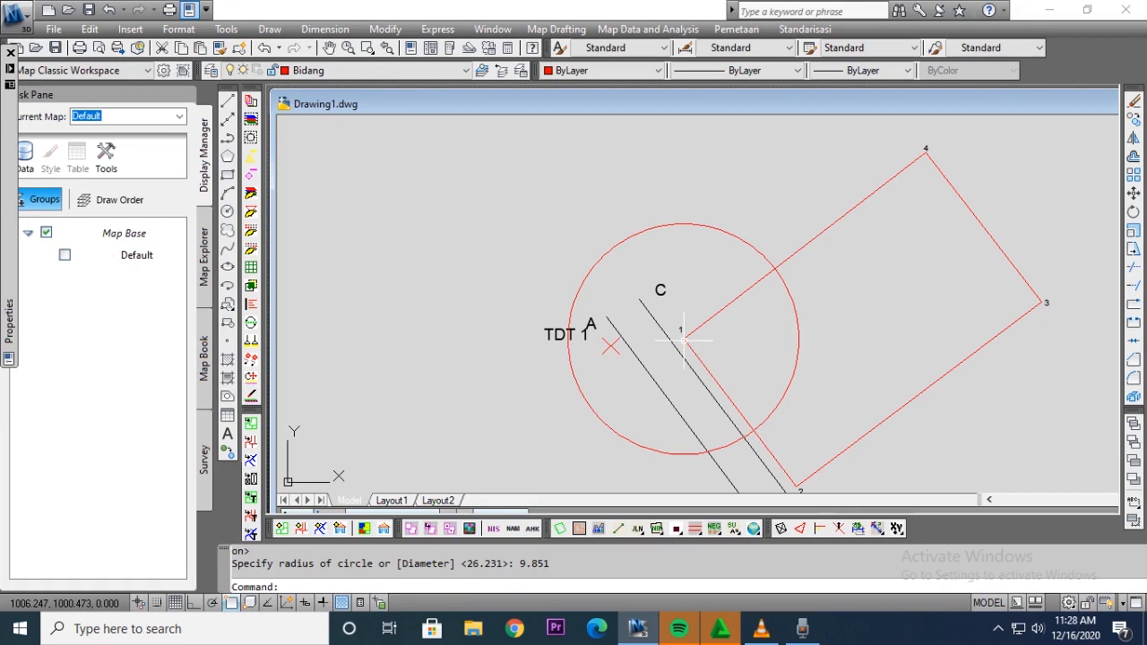
Step: Draw a circle of radius 9.9 centred on parcel corner 2
{"action": "key", "text": "Return"}
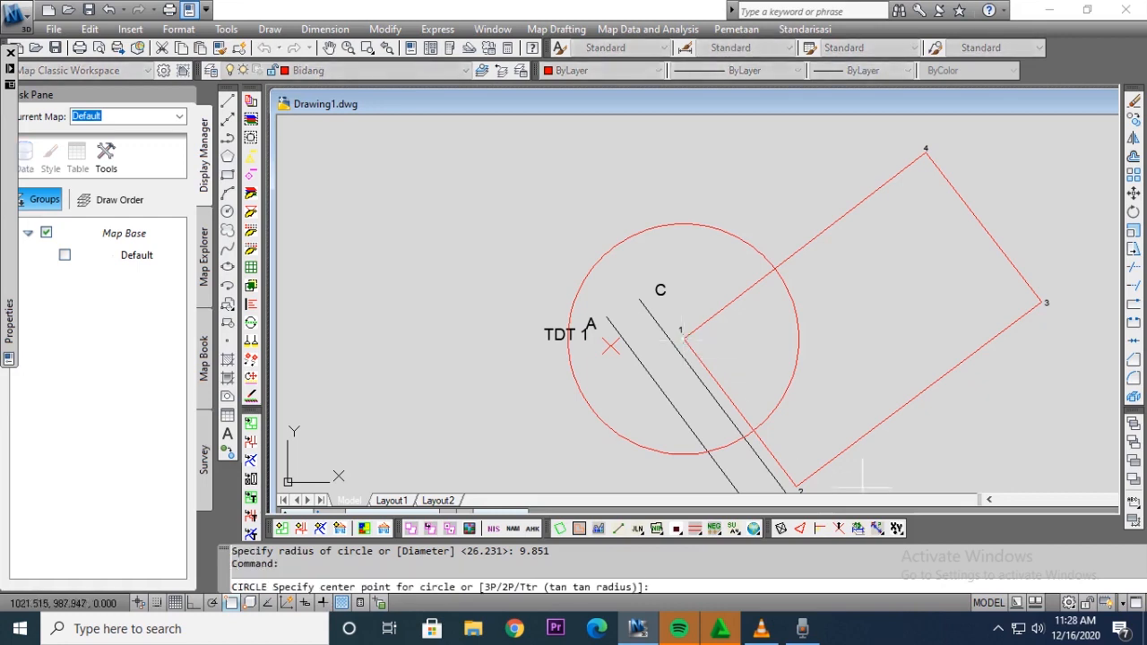
{"action": "left_click", "coordinate": [795, 487]}
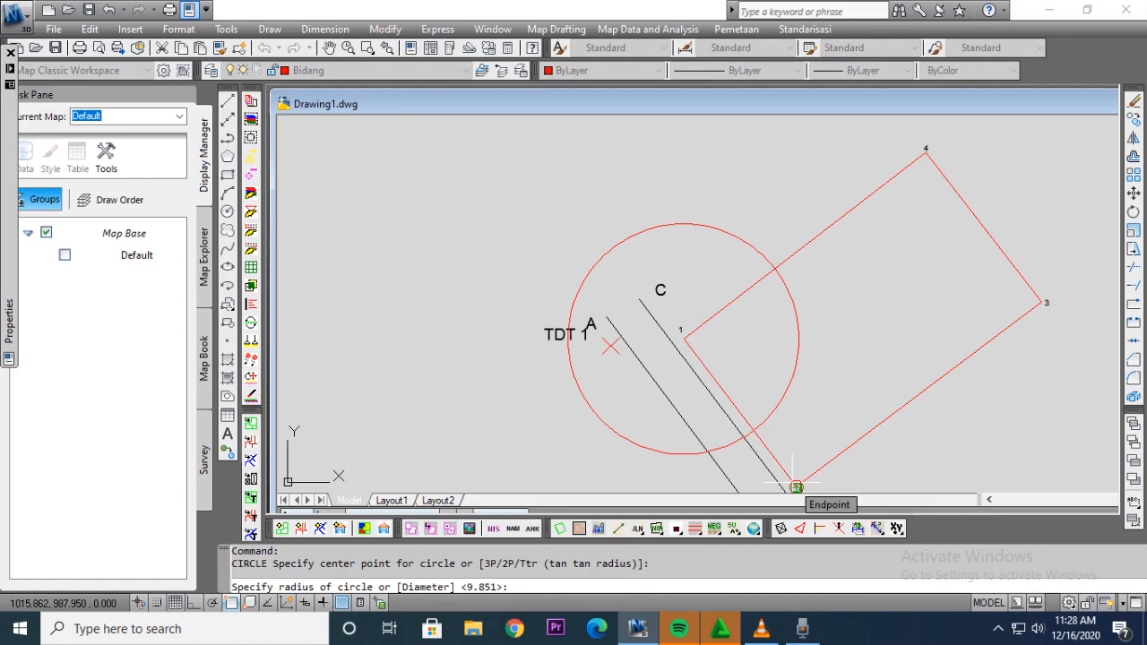
{"action": "type", "text": "9.9"}
{"action": "key", "text": "Return"}
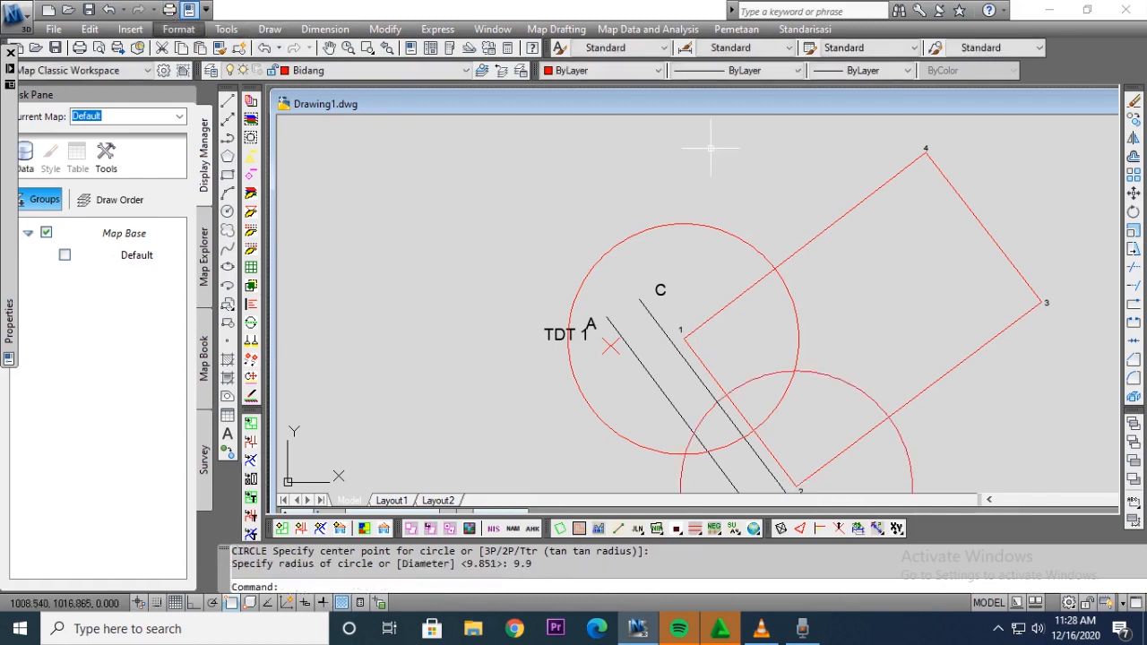
Step: Make Bangunan the current layer and set its colour to blue, index 170
{"action": "left_click", "coordinate": [211, 71]}
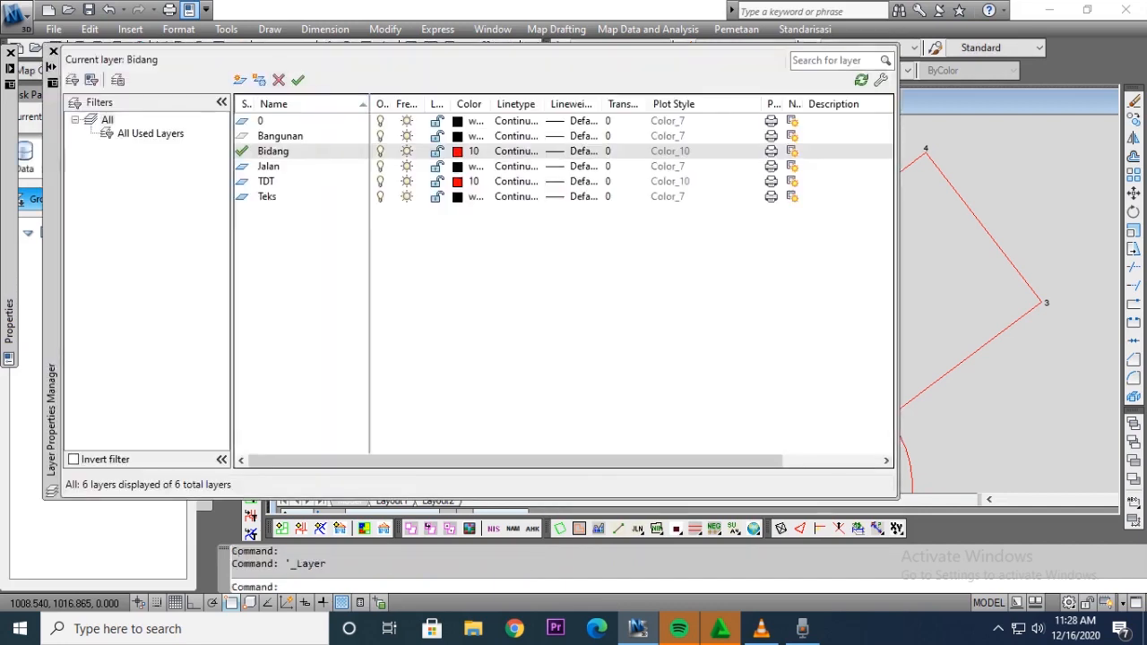
{"action": "left_click", "coordinate": [281, 137]}
{"action": "left_click", "coordinate": [298, 80]}
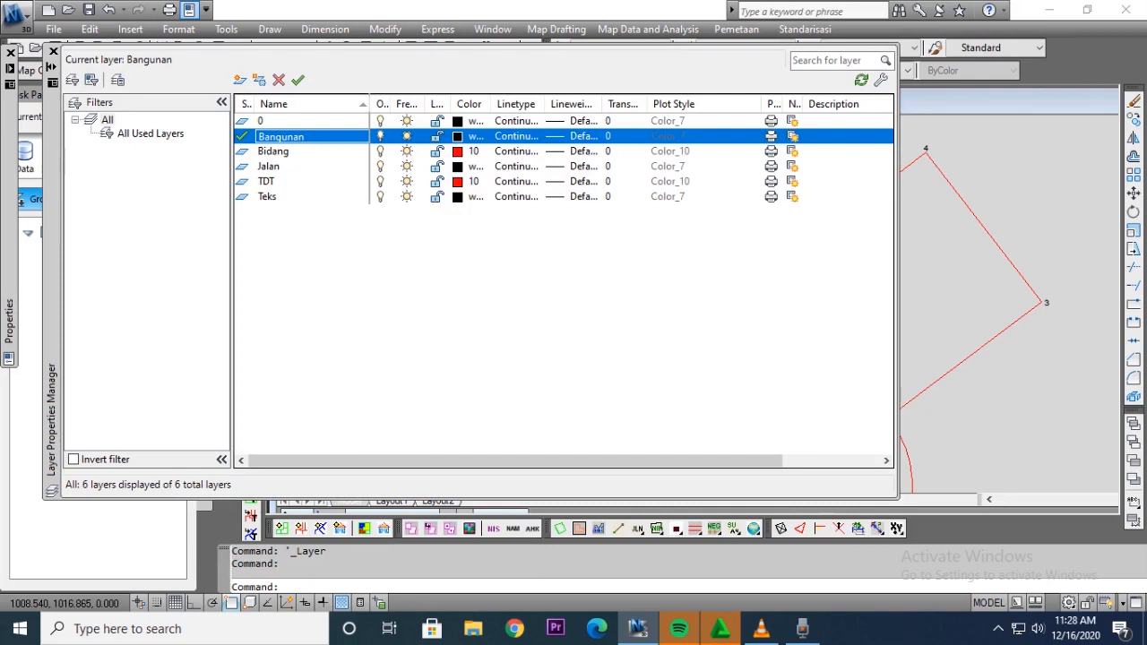
{"action": "left_click", "coordinate": [466, 136]}
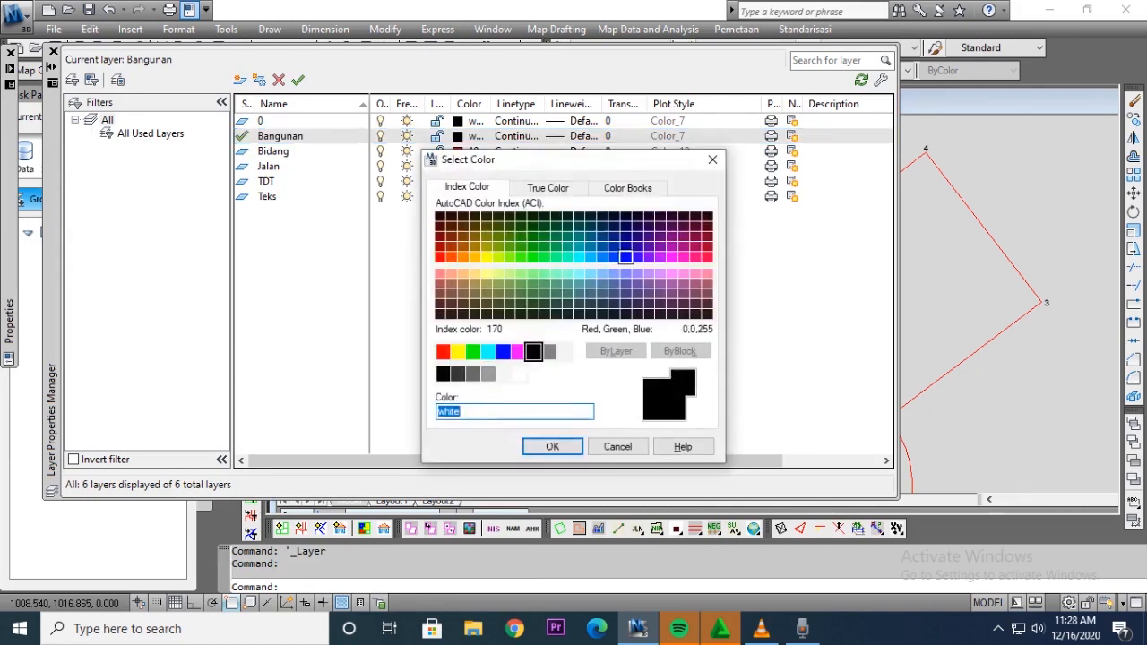
{"action": "left_click", "coordinate": [626, 256]}
{"action": "left_click", "coordinate": [552, 447]}
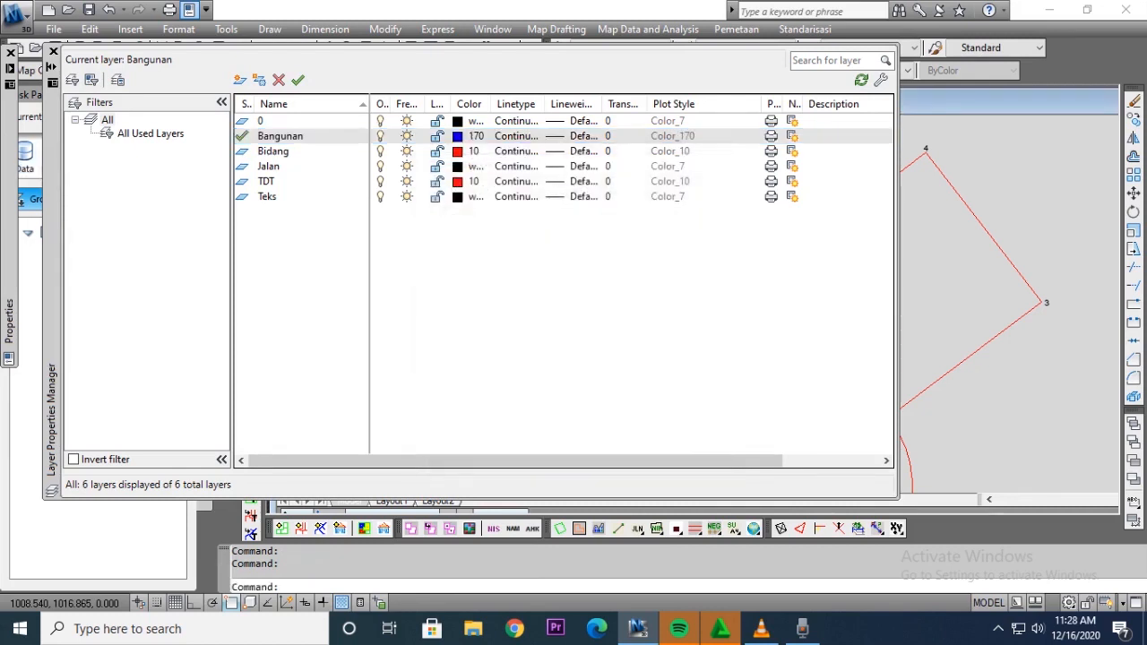
{"action": "left_click", "coordinate": [53, 52]}
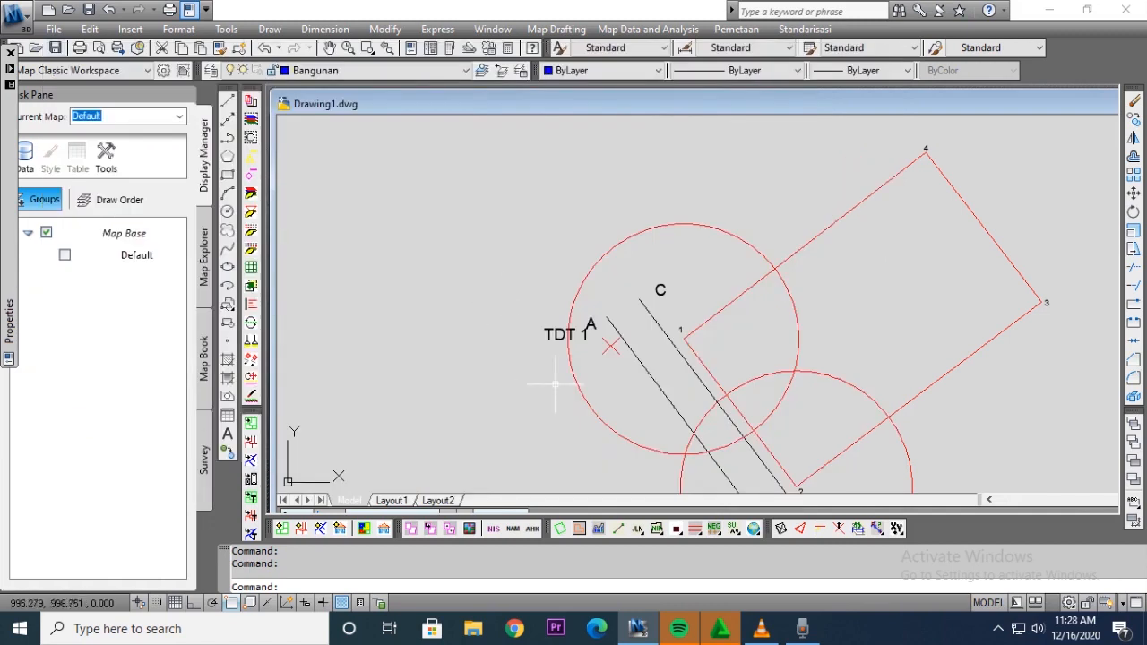
Step: Place a point where the two circles intersect inside the parcel
{"action": "type", "text": "po"}
{"action": "key", "text": "Return"}
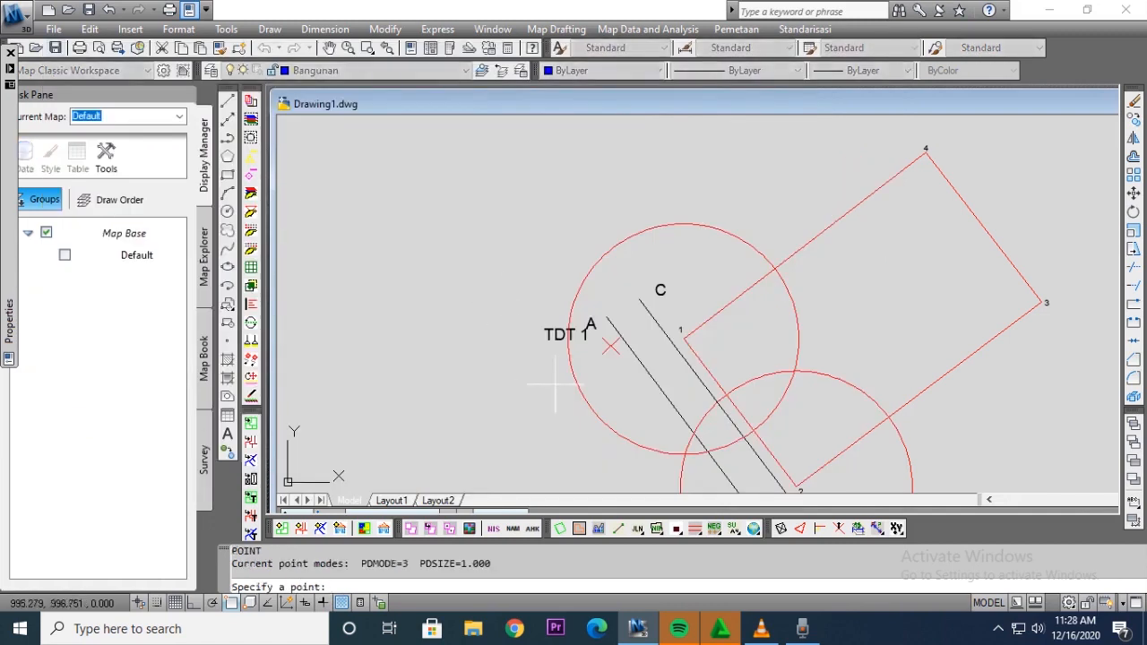
{"action": "left_click", "coordinate": [794, 370]}
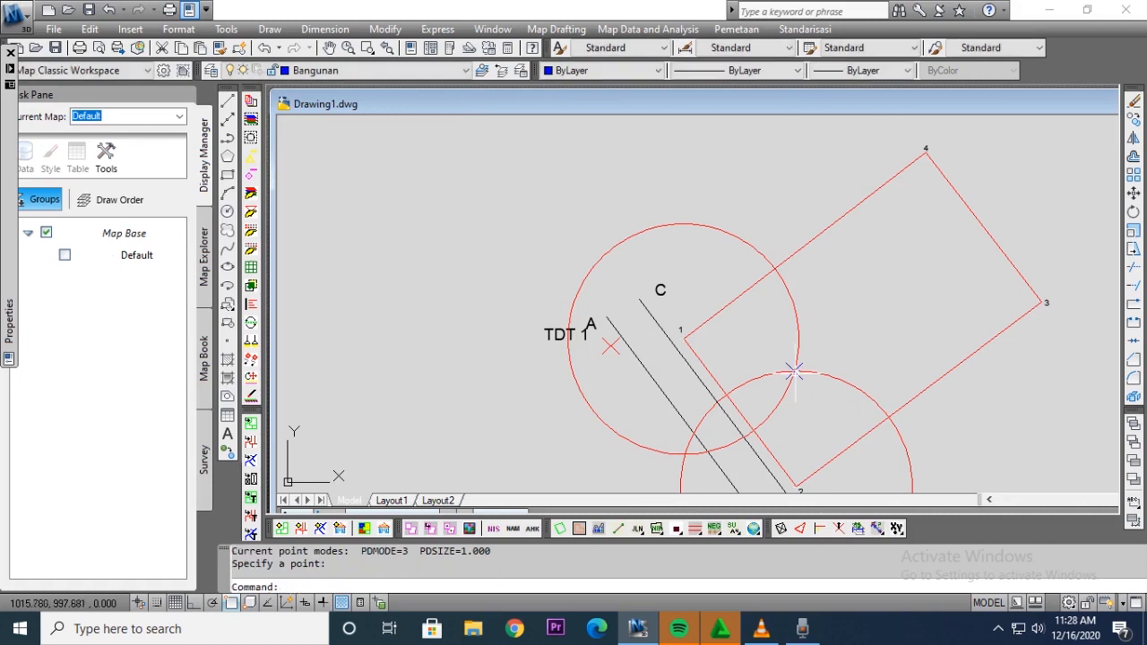
{"action": "key", "text": "Escape"}
Step: Delete the two red construction circles around parcel corners 1 and 2
{"action": "left_click", "coordinate": [782, 428]}
{"action": "left_click", "coordinate": [773, 410]}
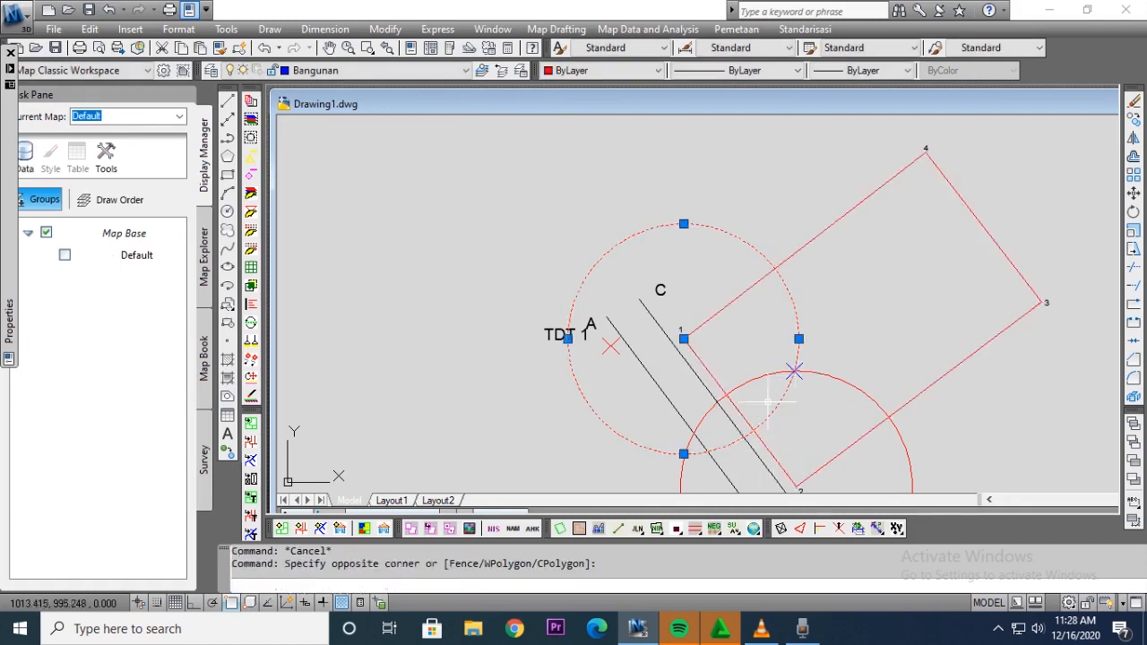
{"action": "key", "text": "Delete"}
{"action": "left_click", "coordinate": [746, 384]}
{"action": "key", "text": "Delete"}
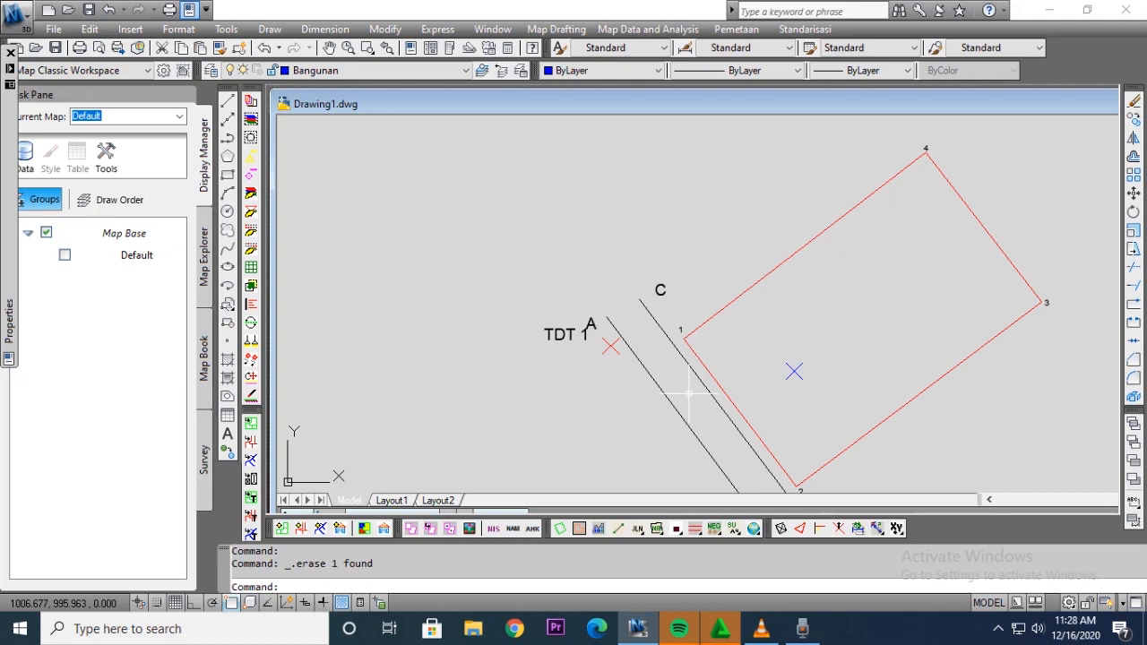
Step: Draw a circle of radius 4.322 centred on the blue point inside the parcel
{"action": "type", "text": "c"}
{"action": "key", "text": "Return"}
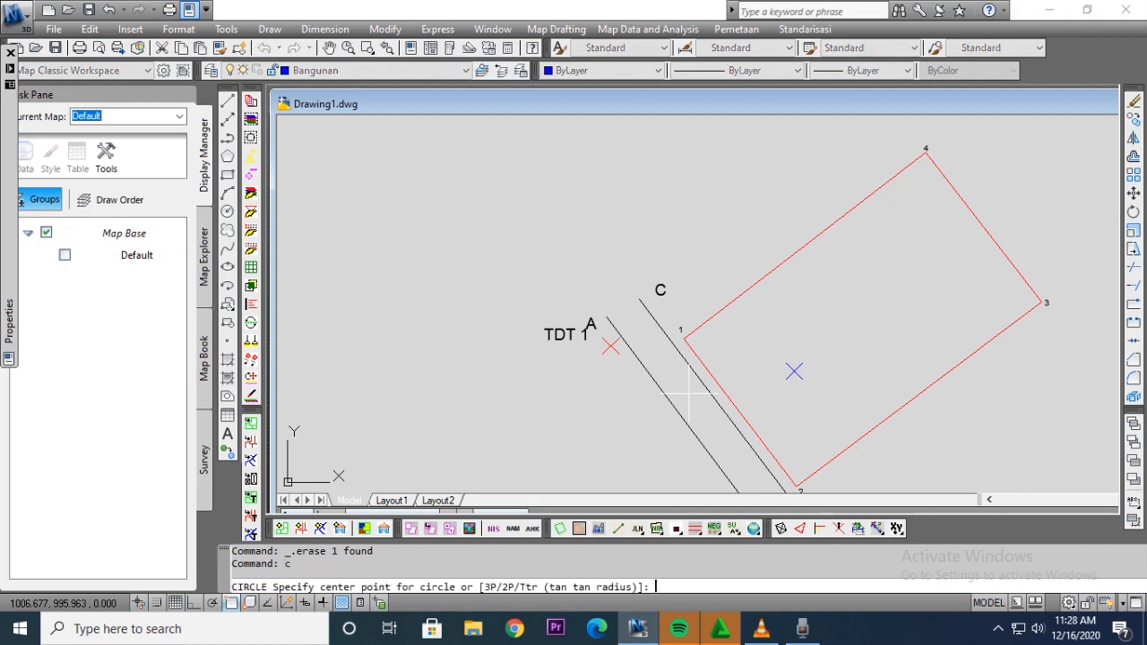
{"action": "left_click", "coordinate": [794, 371]}
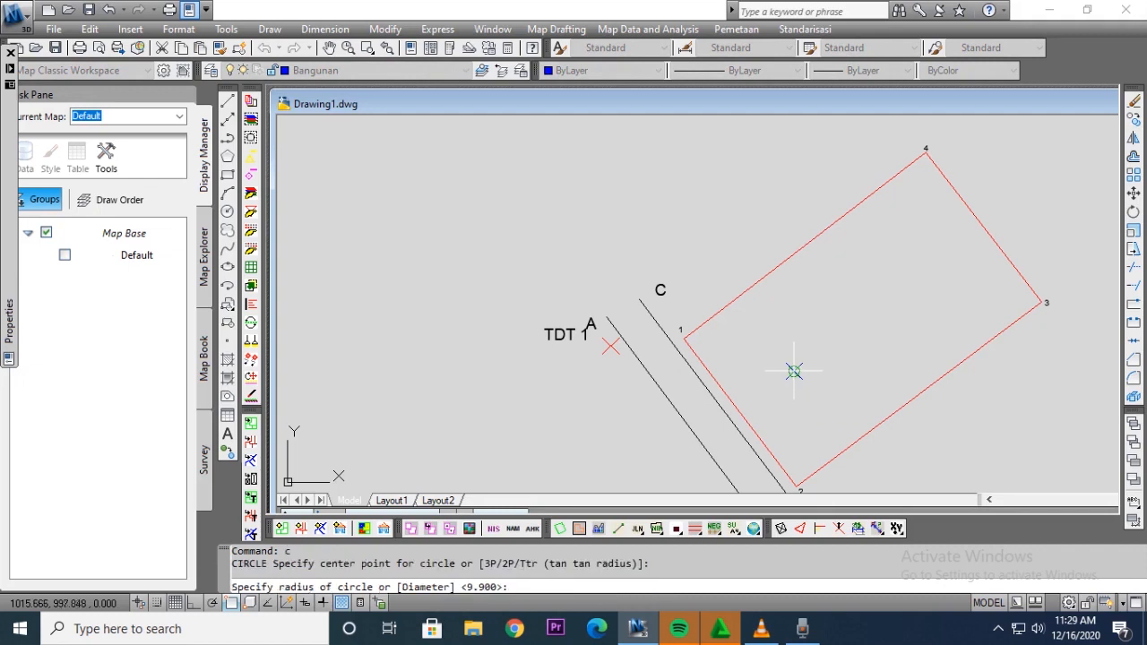
{"action": "type", "text": "4.322"}
{"action": "key", "text": "Return"}
Step: Draw a circle of radius 6.875 centred on parcel corner 2
{"action": "key", "text": "Return"}
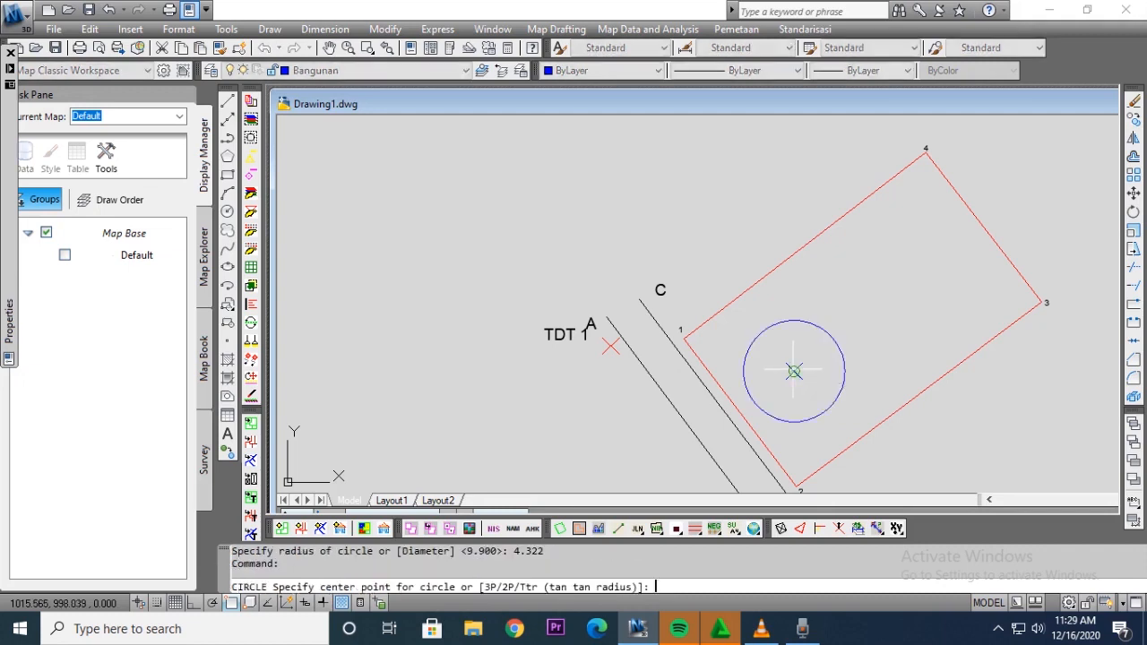
{"action": "left_click", "coordinate": [795, 485]}
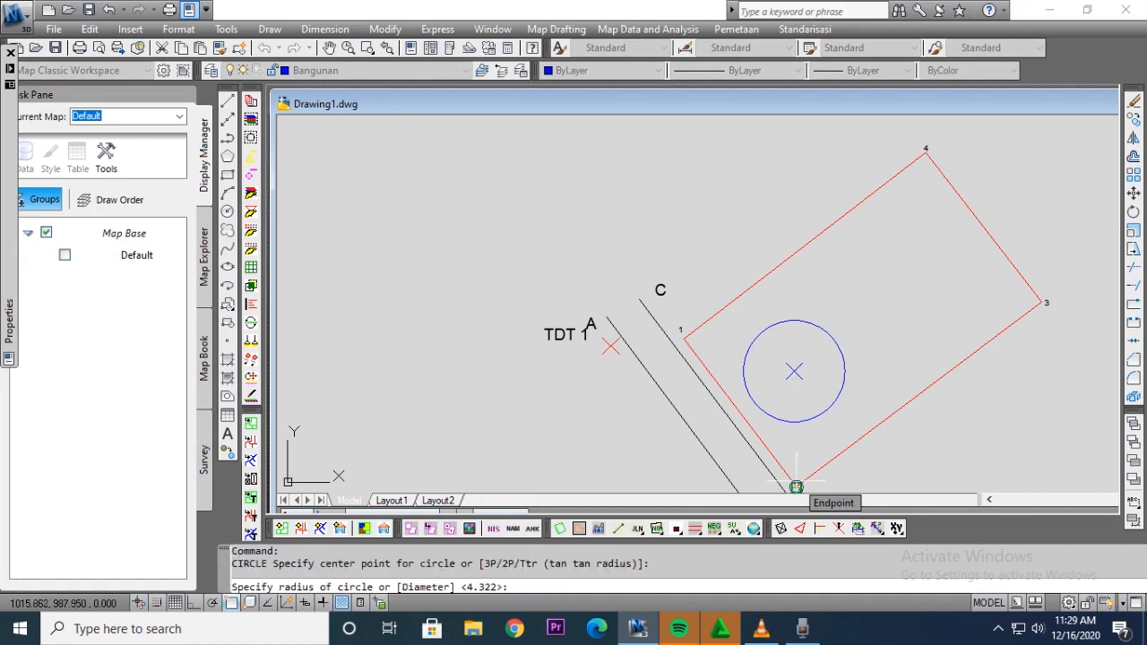
{"action": "type", "text": "6.875"}
{"action": "key", "text": "Return"}
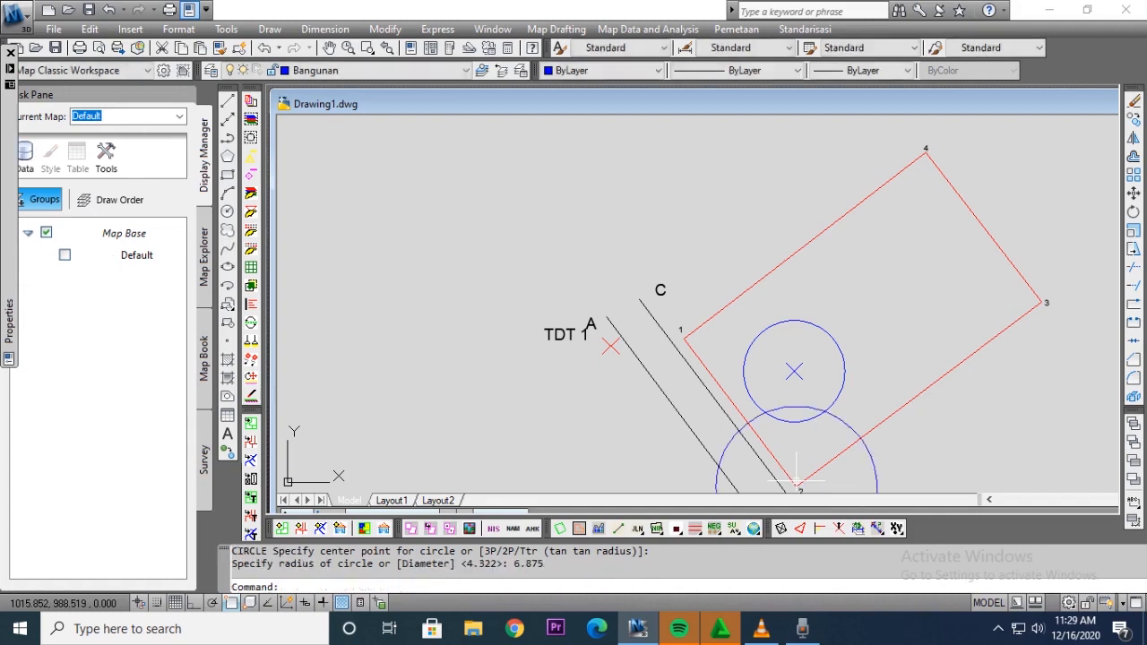
Step: Place a point at the intersection of the two blue circles that lies inside the parcel
{"action": "type", "text": "po"}
{"action": "key", "text": "Return"}
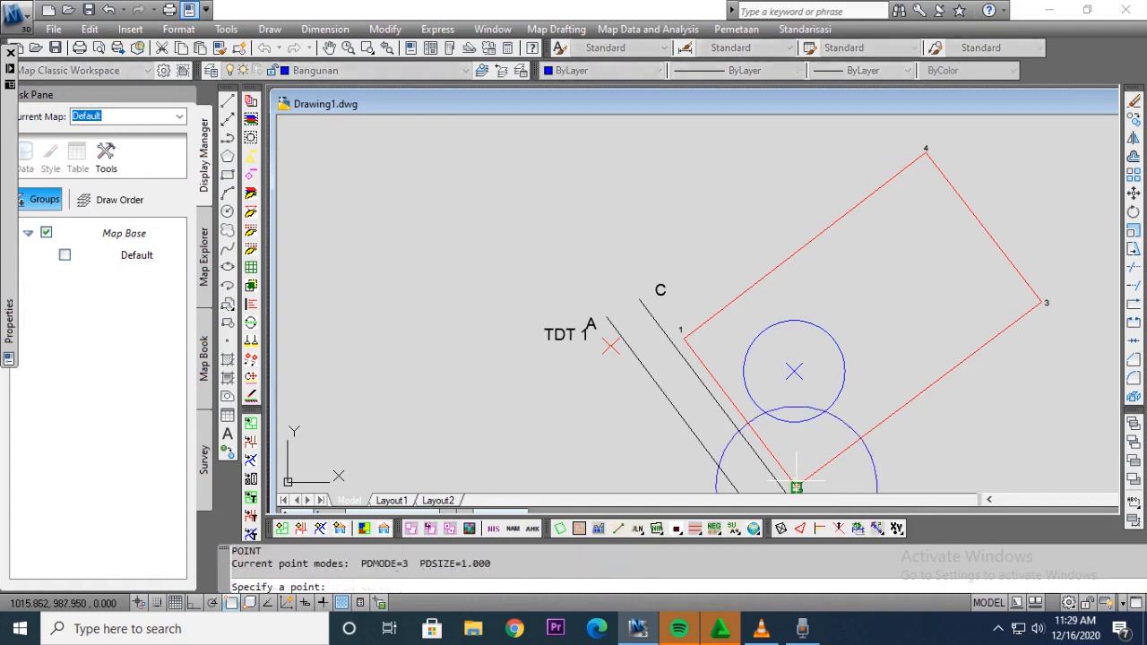
{"action": "key", "text": "Escape"}
Step: Delete the two blue construction circles, keeping the parcel boundary and both building points
{"action": "left_click", "coordinate": [809, 437]}
{"action": "left_click", "coordinate": [755, 406]}
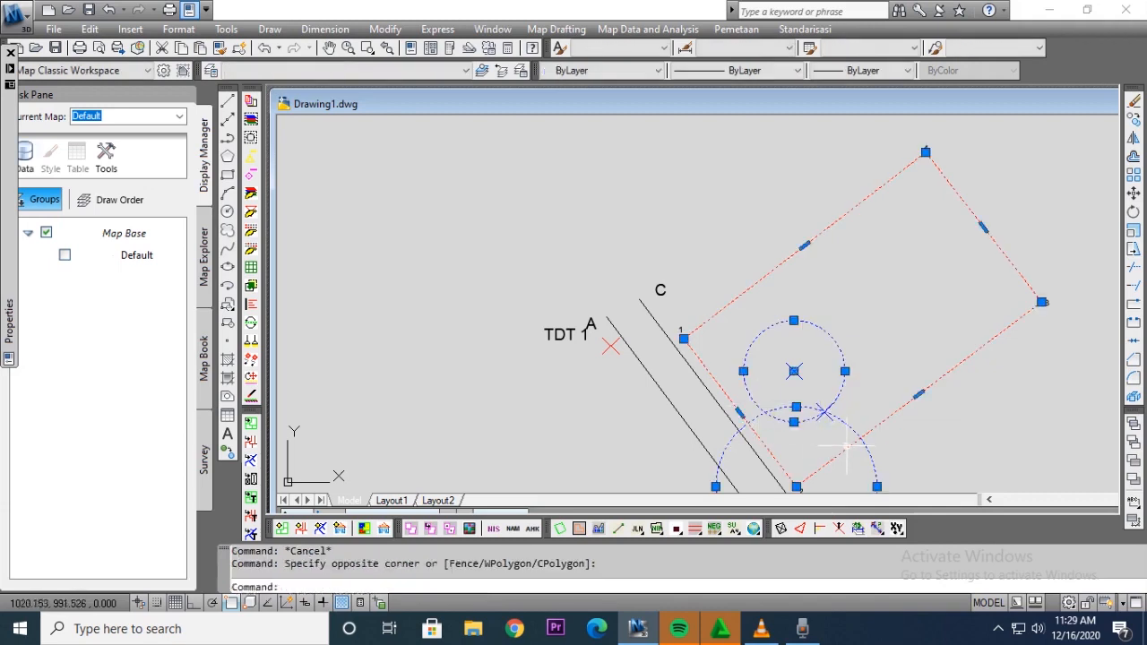
{"action": "key", "text": "Escape"}
{"action": "left_click", "coordinate": [793, 421]}
{"action": "key", "text": "Delete"}
{"action": "left_click", "coordinate": [785, 411]}
{"action": "key", "text": "Delete"}
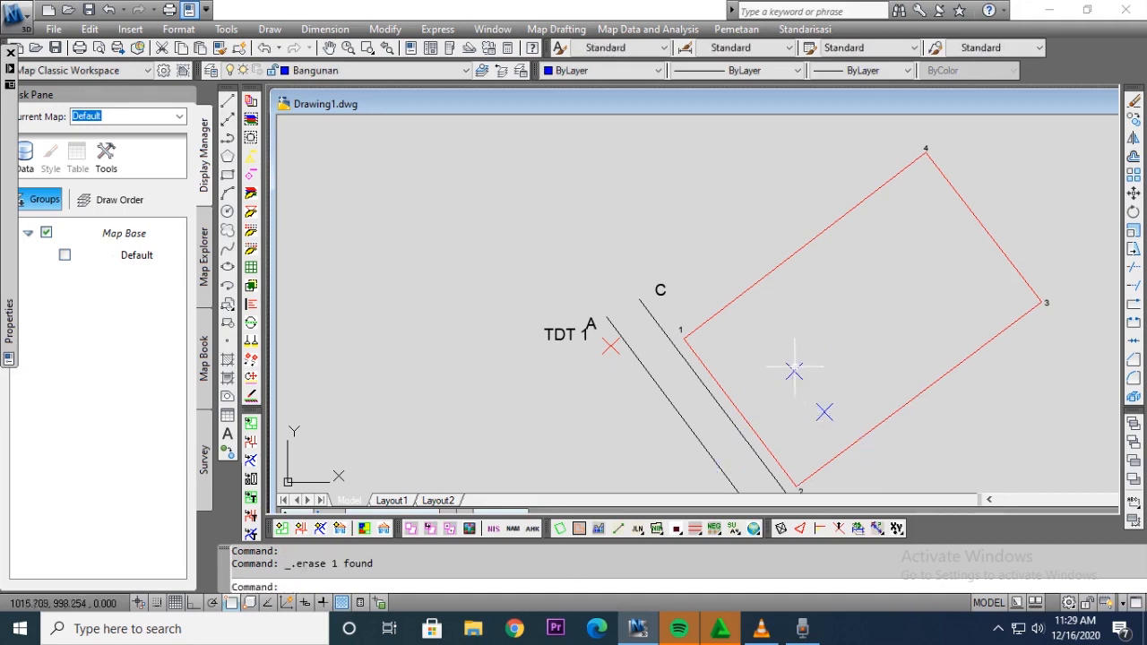
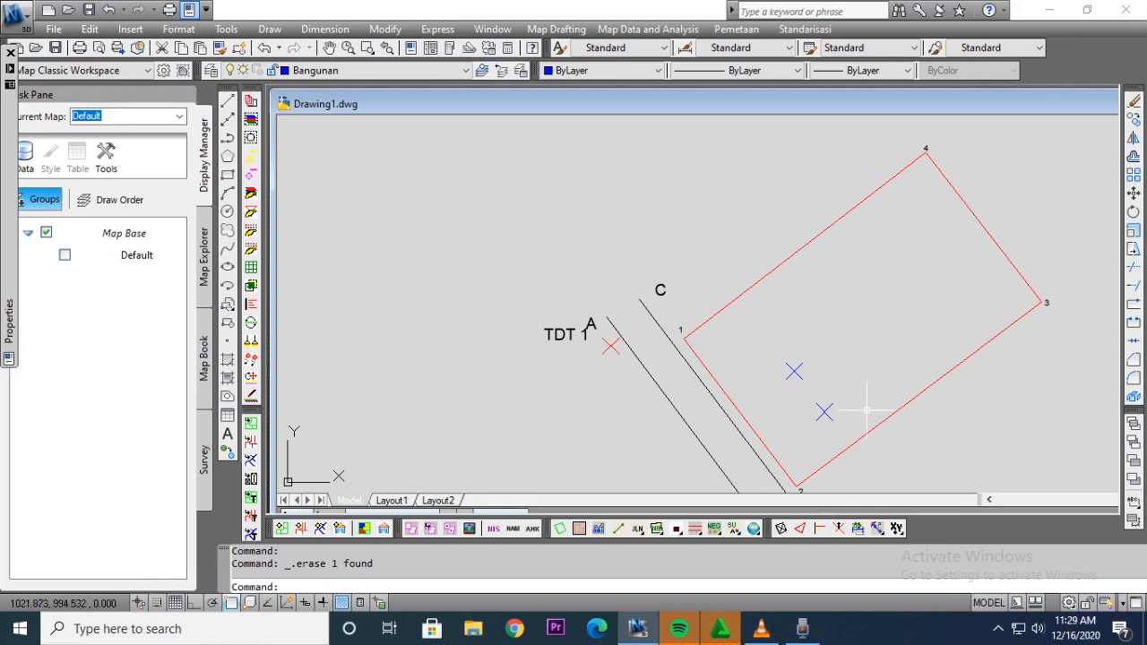
Step: Draw a circle of radius 14.335 centred on the building point nearer parcel corner 2
{"action": "type", "text": "C"}
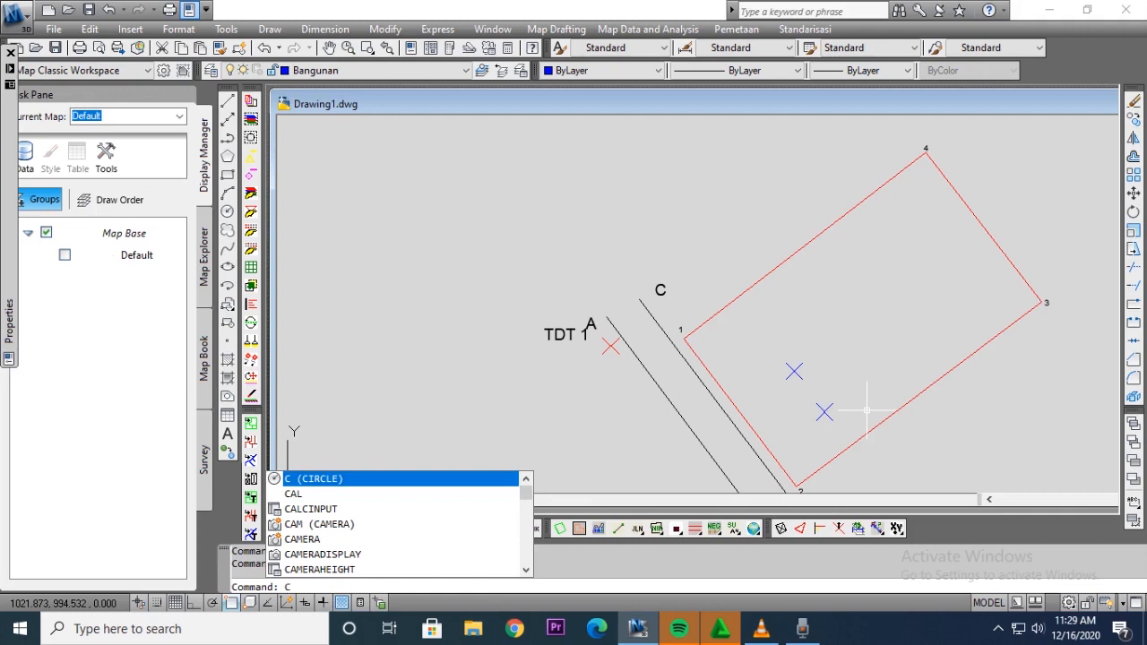
{"action": "key", "text": "Return"}
{"action": "left_click", "coordinate": [825, 411]}
{"action": "type", "text": "14."}
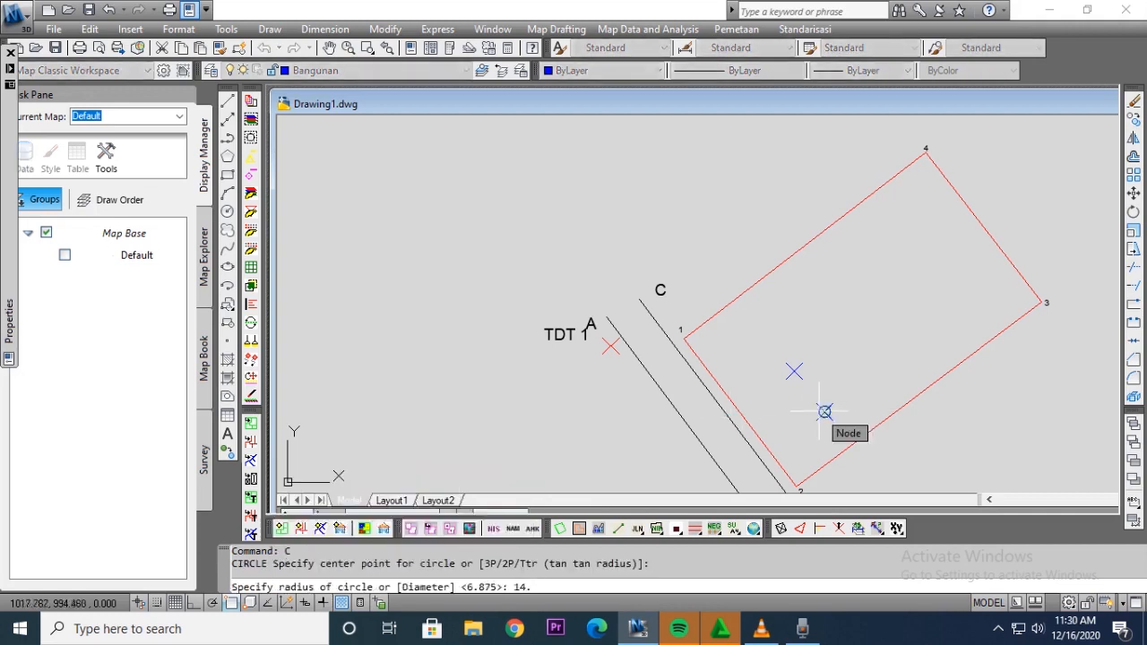
{"action": "type", "text": "335"}
{"action": "key", "text": "Return"}
Step: Draw a circle of radius 7.347 centred on parcel corner 3
{"action": "key", "text": "Return"}
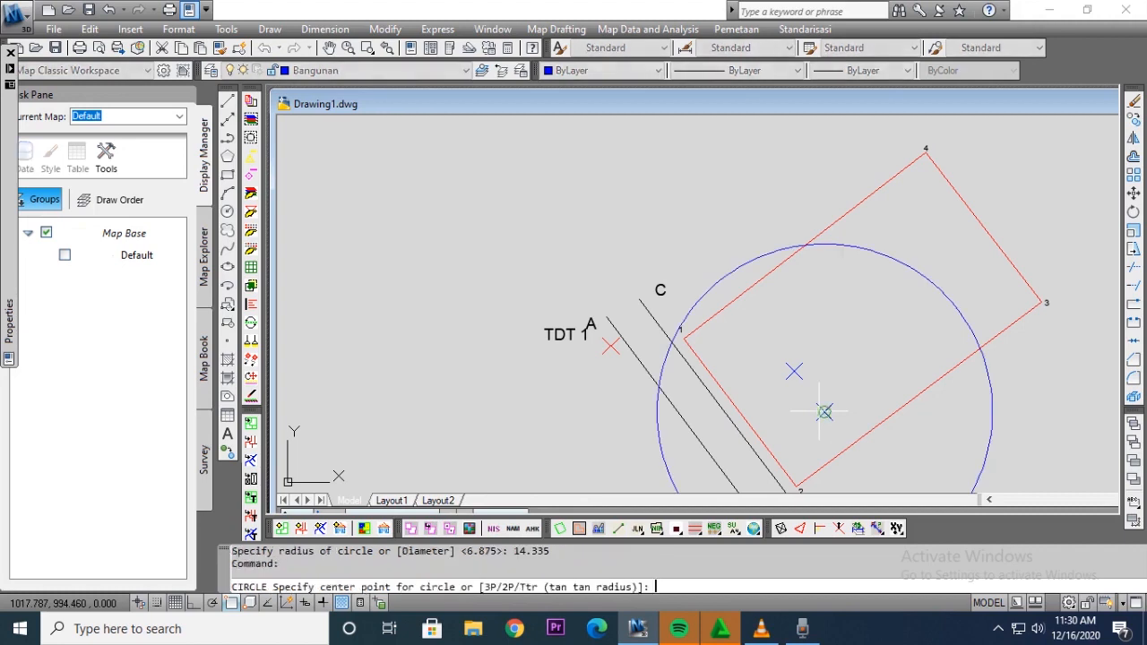
{"action": "left_click", "coordinate": [1042, 302]}
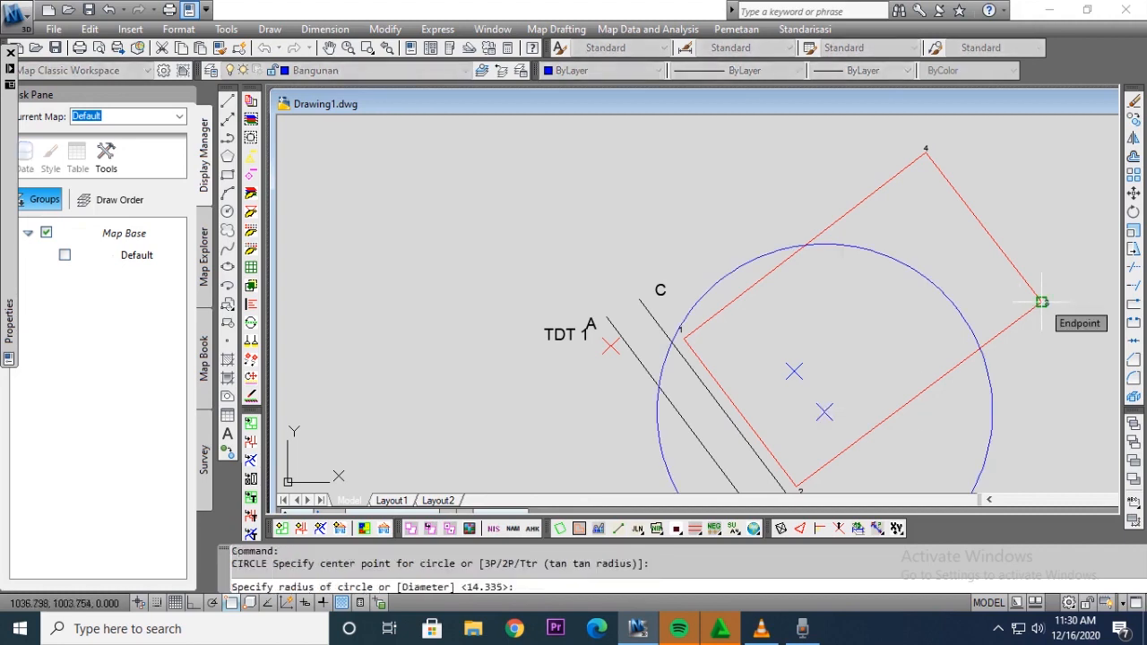
{"action": "type", "text": "7.347"}
{"action": "key", "text": "Return"}
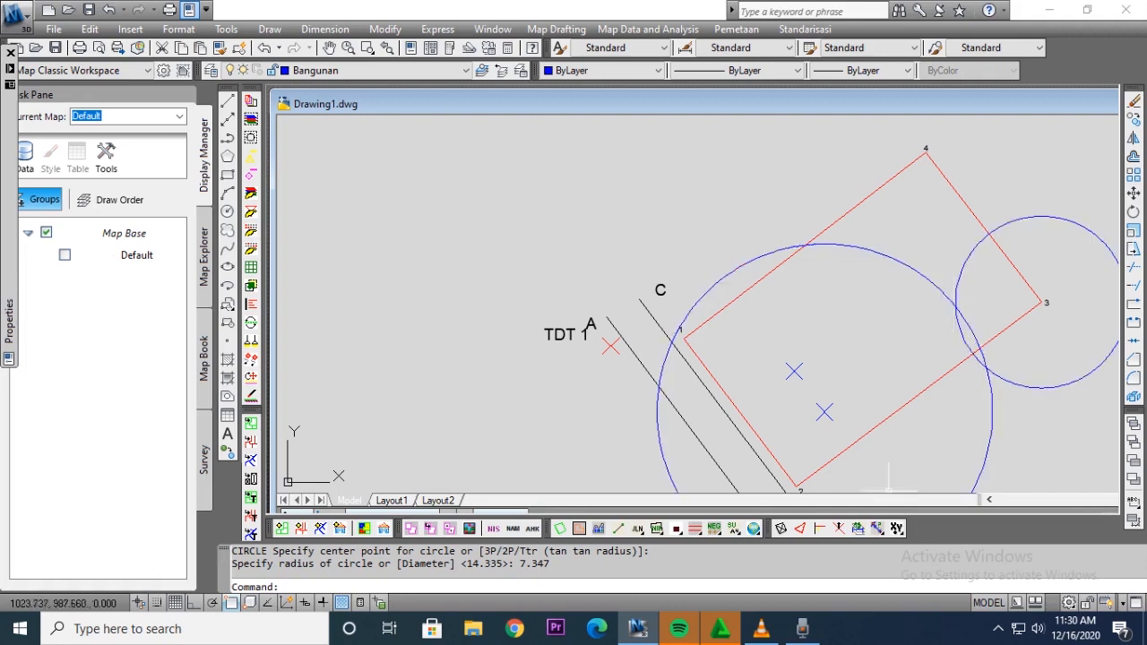
Step: Place a point at the two blue circles' intersection inside the parcel near corner 3, and delete both circles
{"action": "type", "text": "po"}
{"action": "key", "text": "Return"}
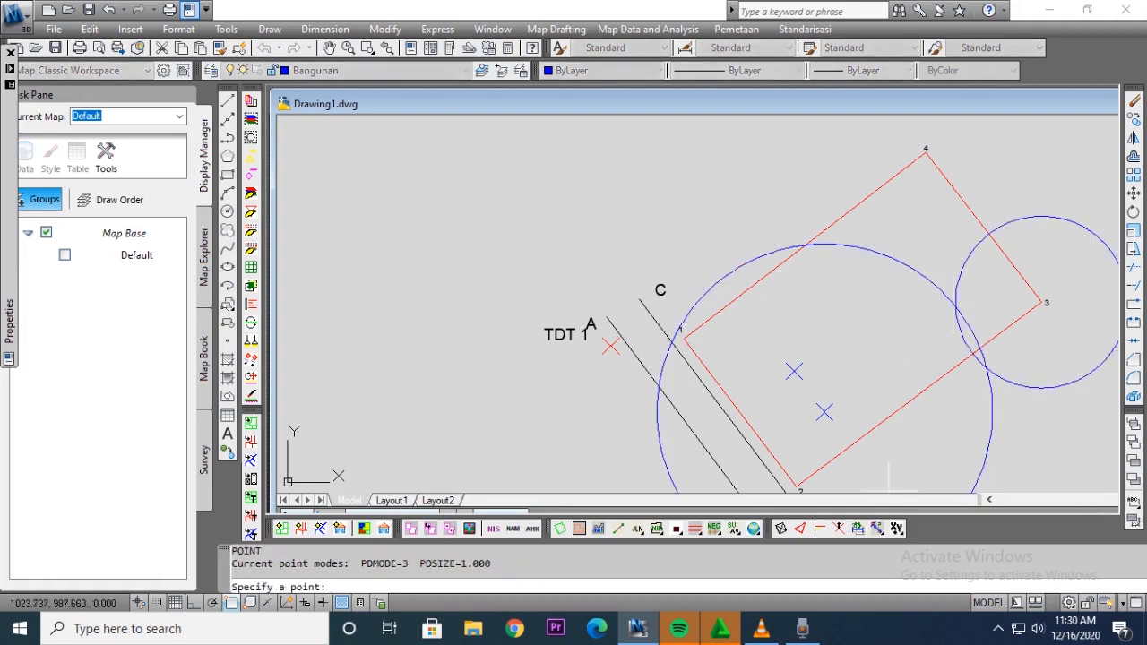
{"action": "left_click", "coordinate": [953, 307]}
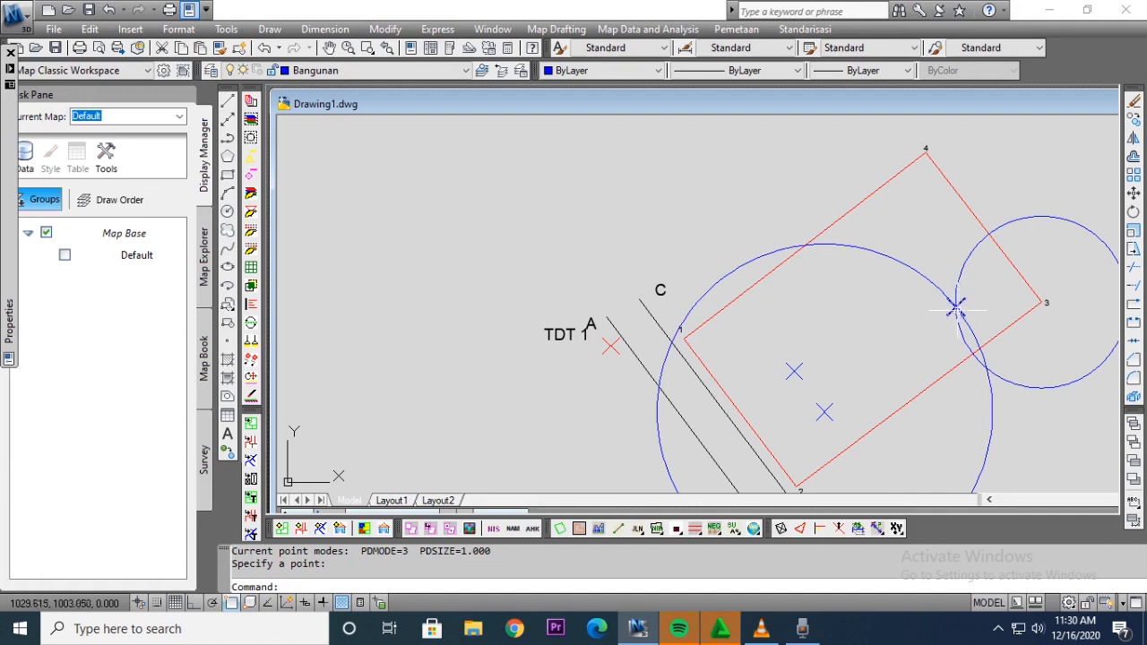
{"action": "key", "text": "Escape"}
{"action": "left_click", "coordinate": [944, 333]}
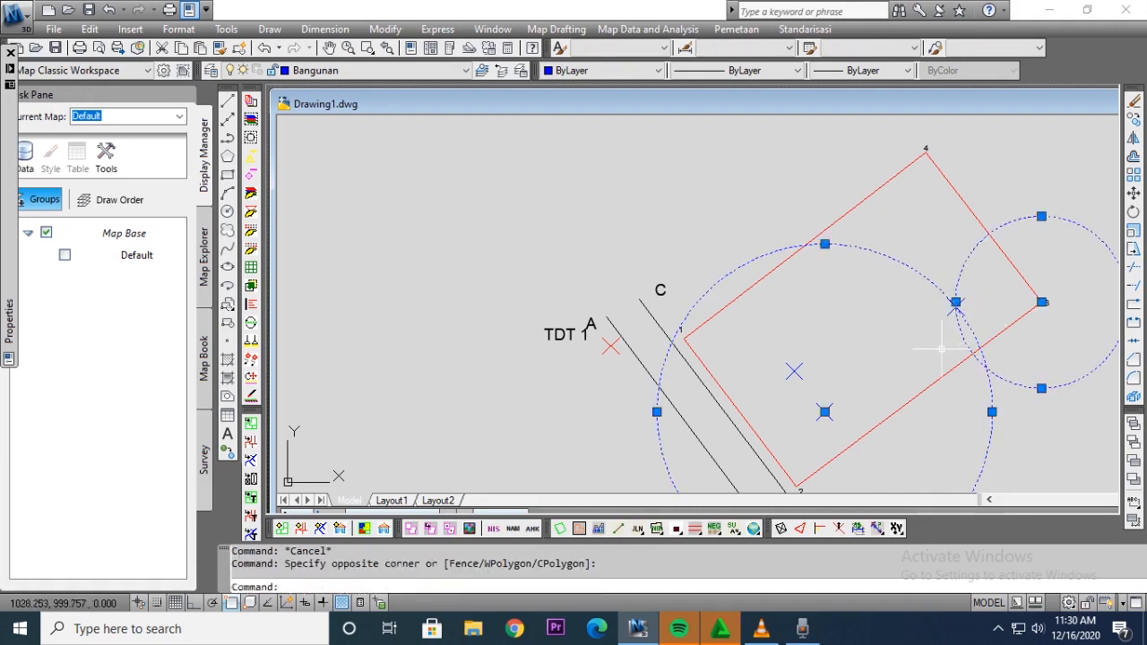
{"action": "key", "text": "Delete"}
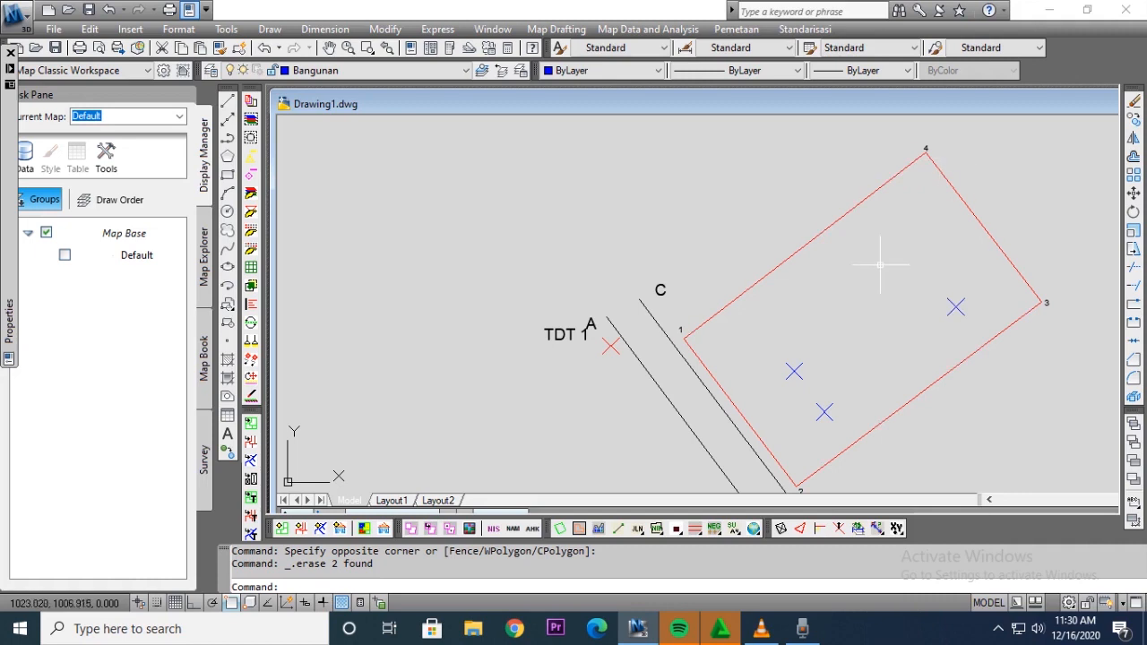
Step: Draw a circle of radius 8.795 centred on the building point near parcel corner 3 and one of radius 6.999 on corner 4
{"action": "type", "text": "C"}
{"action": "key", "text": "Return"}
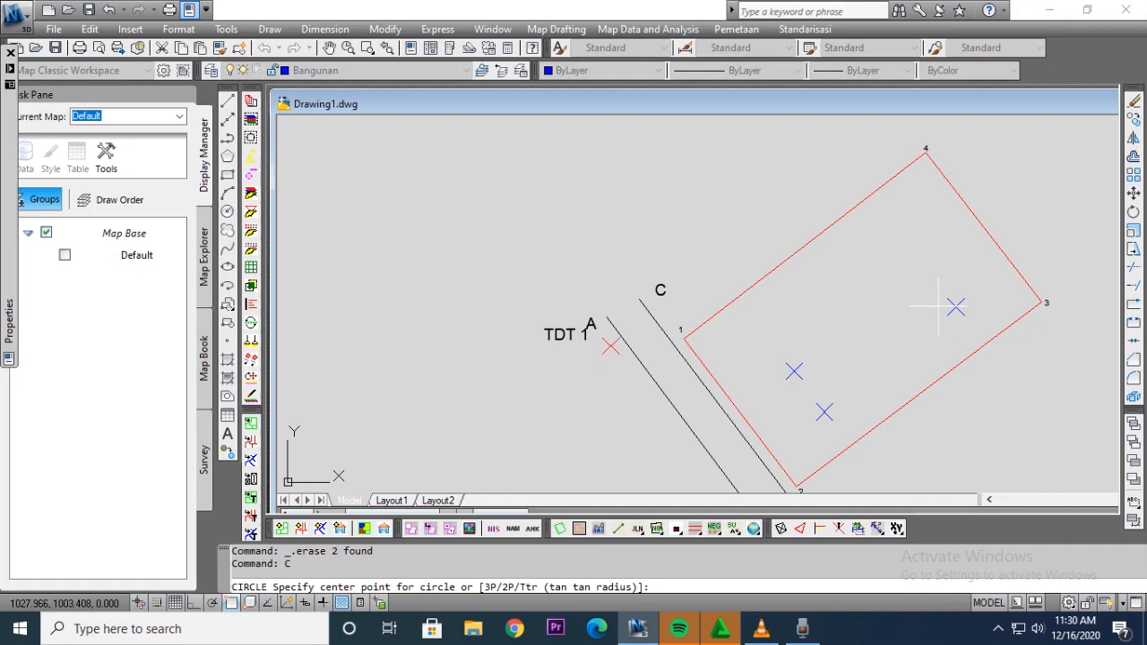
{"action": "left_click", "coordinate": [957, 306]}
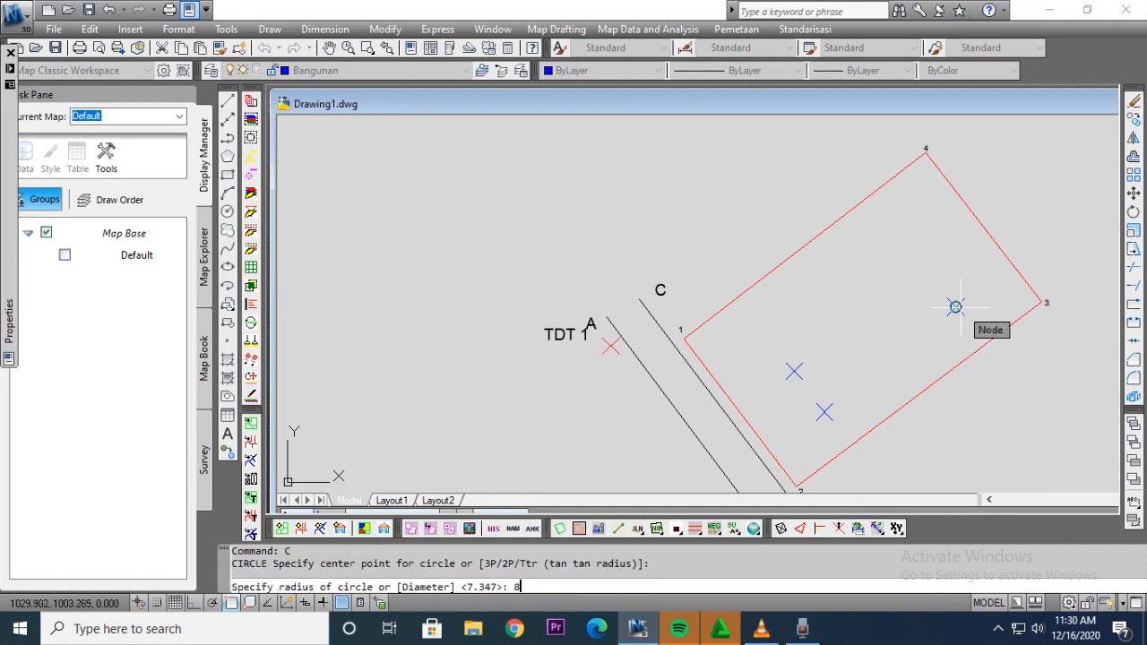
{"action": "type", "text": "8.795"}
{"action": "key", "text": "Return"}
{"action": "key", "text": "Return"}
{"action": "left_click", "coordinate": [926, 152]}
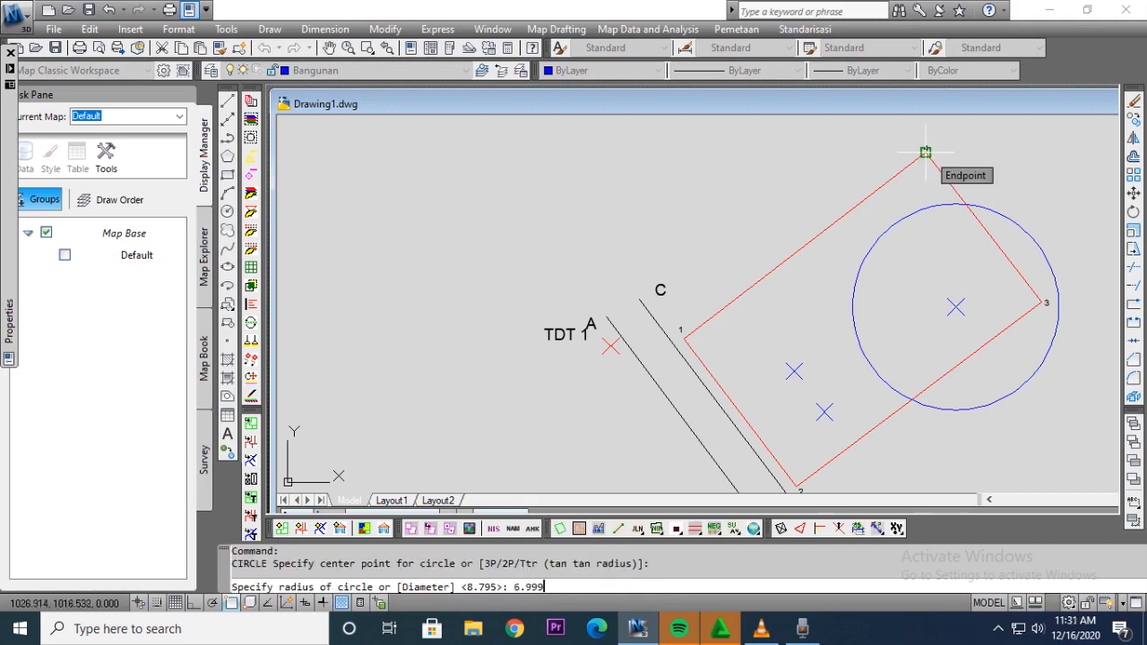
{"action": "key", "text": "Return"}
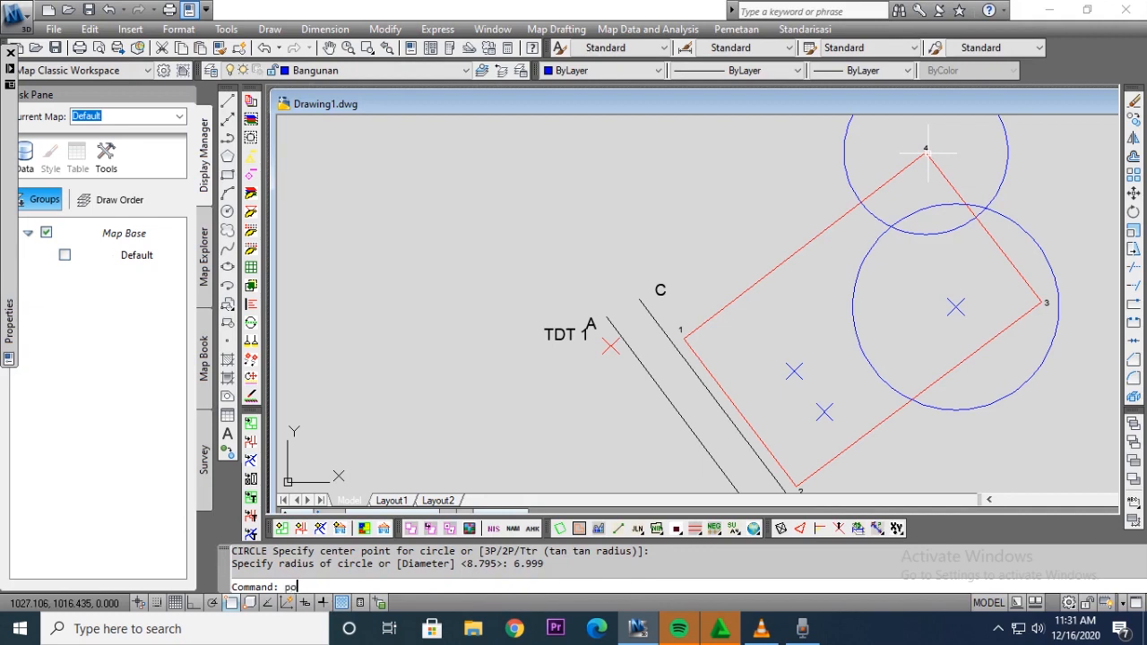
Step: Place a point at the intersection of the two blue circles that lies inside the parcel near corner 4
{"action": "type", "text": "po"}
{"action": "key", "text": "Return"}
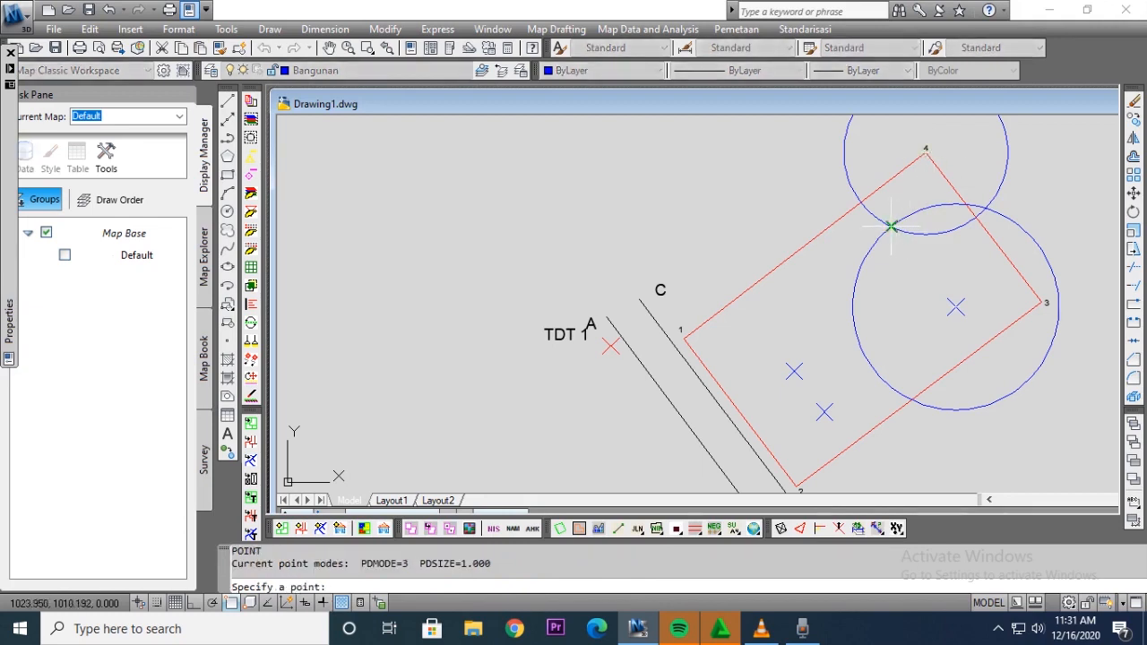
{"action": "left_click", "coordinate": [892, 226]}
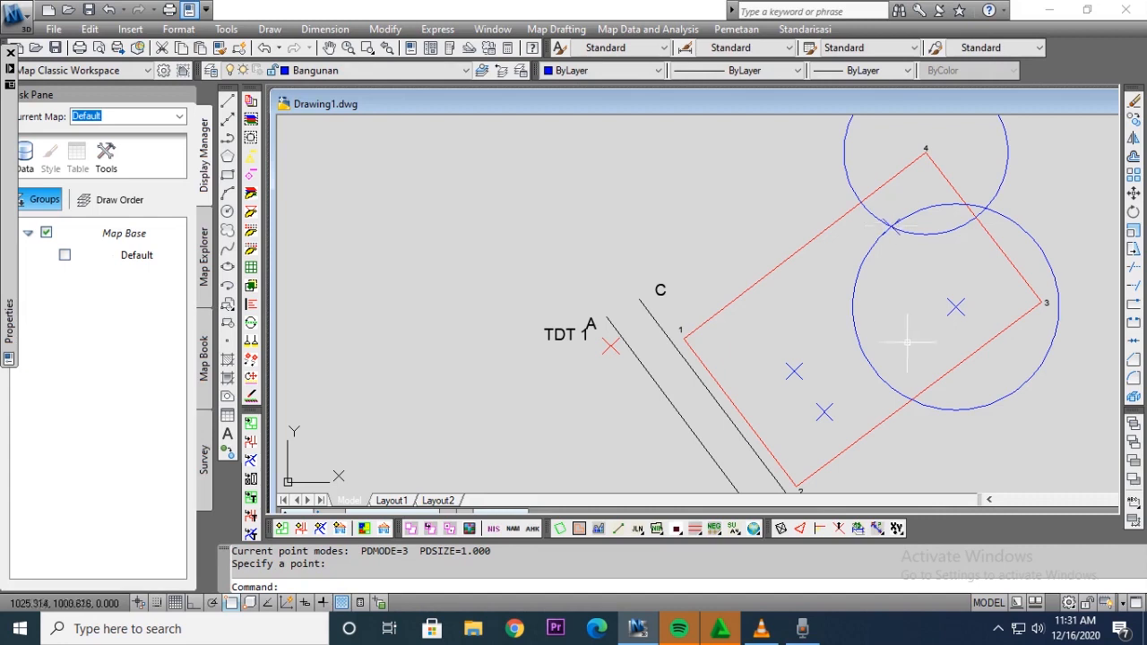
{"action": "key", "text": "Escape"}
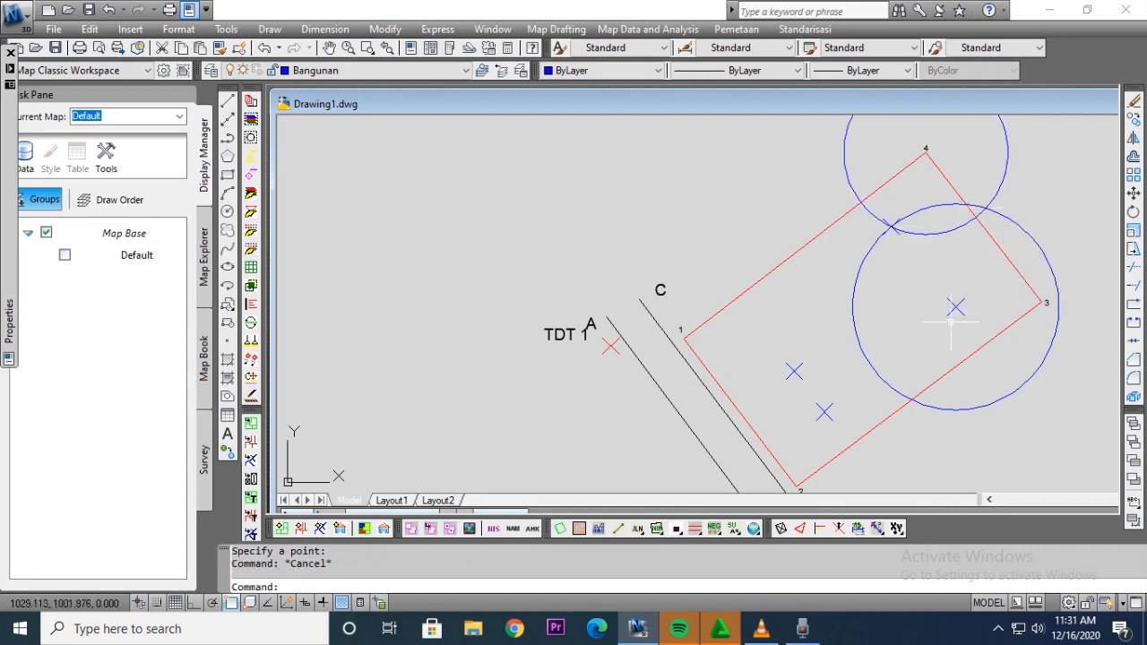
Step: Delete the two construction circles around parcel corner 4 and the building point near corner 3
{"action": "left_click", "coordinate": [947, 256]}
{"action": "left_click", "coordinate": [937, 225]}
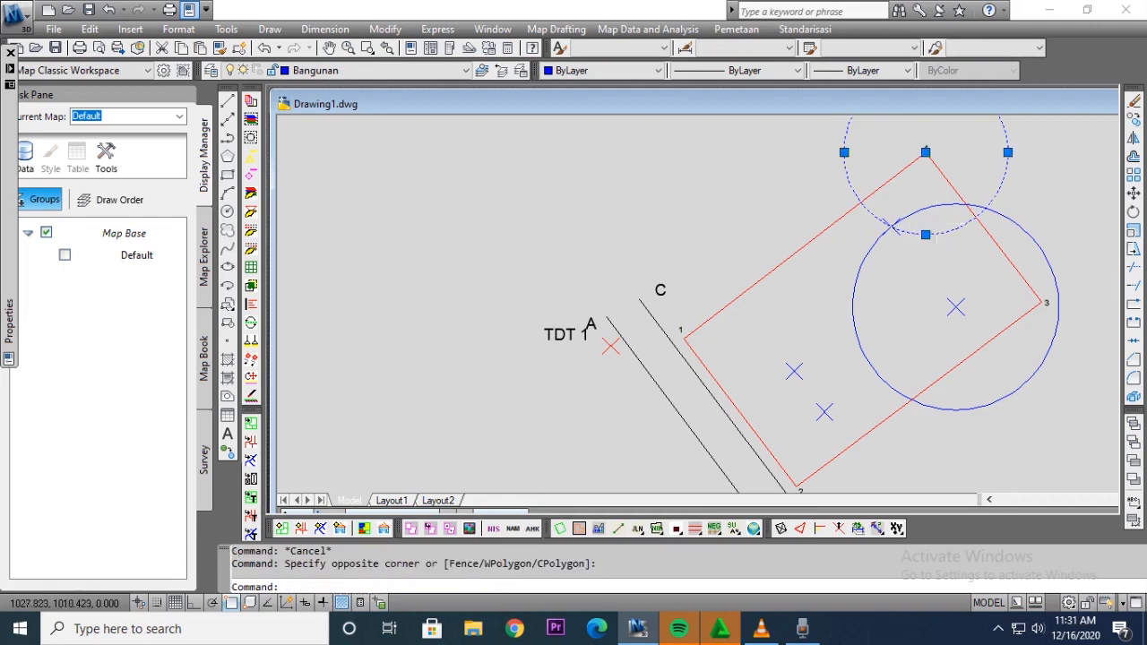
{"action": "key", "text": "Delete"}
{"action": "left_click", "coordinate": [936, 206]}
{"action": "key", "text": "Delete"}
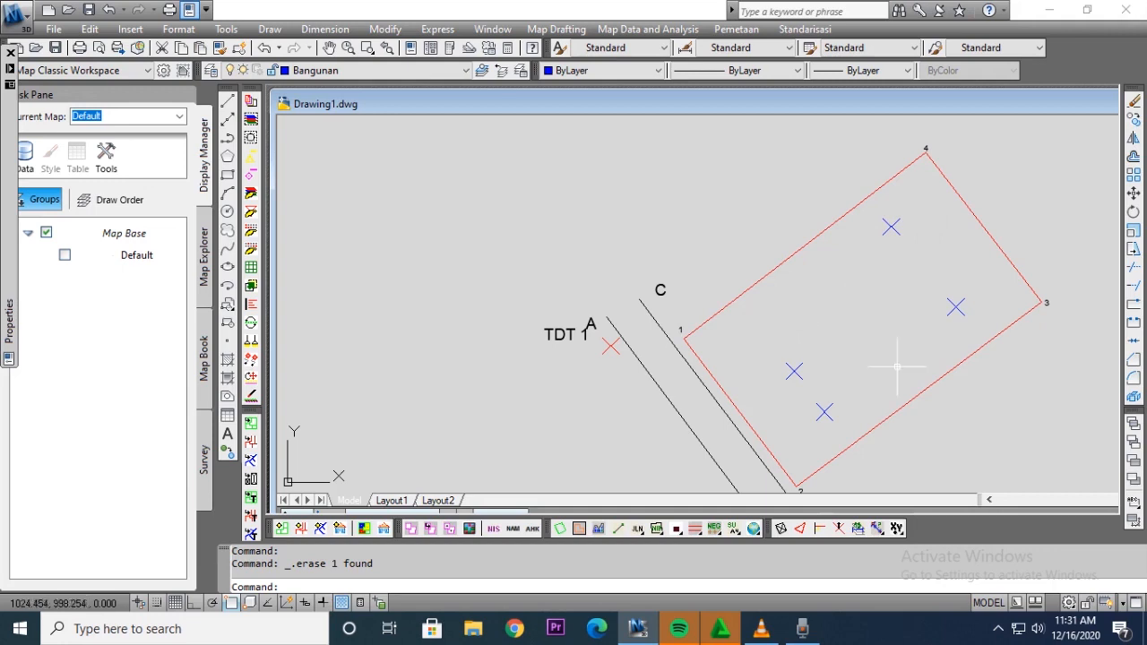
Step: Draw a circle of radius 12.008 centred on the building point near parcel corner 4 and one of radius 8.460 on corner 1
{"action": "key", "text": "Return"}
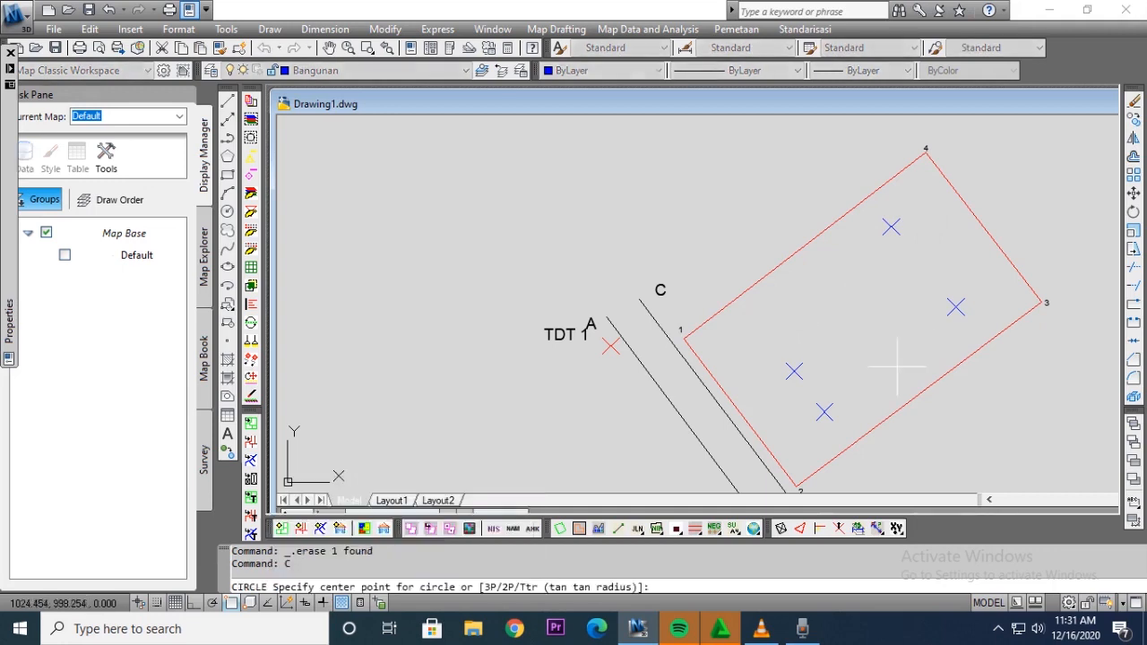
{"action": "left_click", "coordinate": [891, 226]}
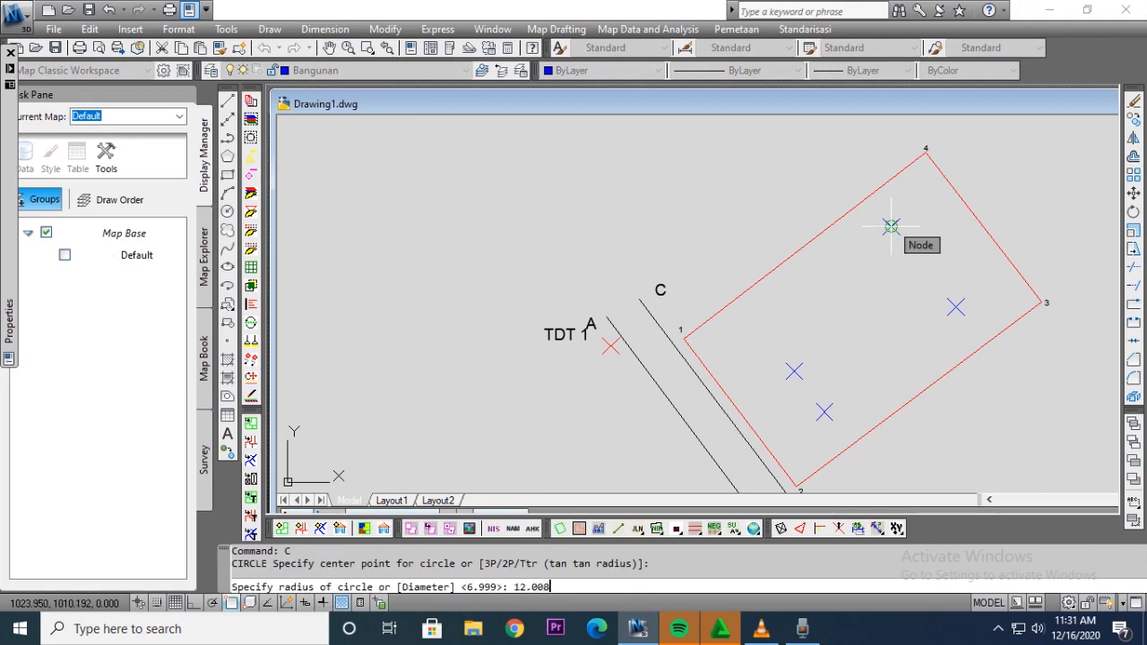
{"action": "key", "text": "Return"}
{"action": "key", "text": "Return"}
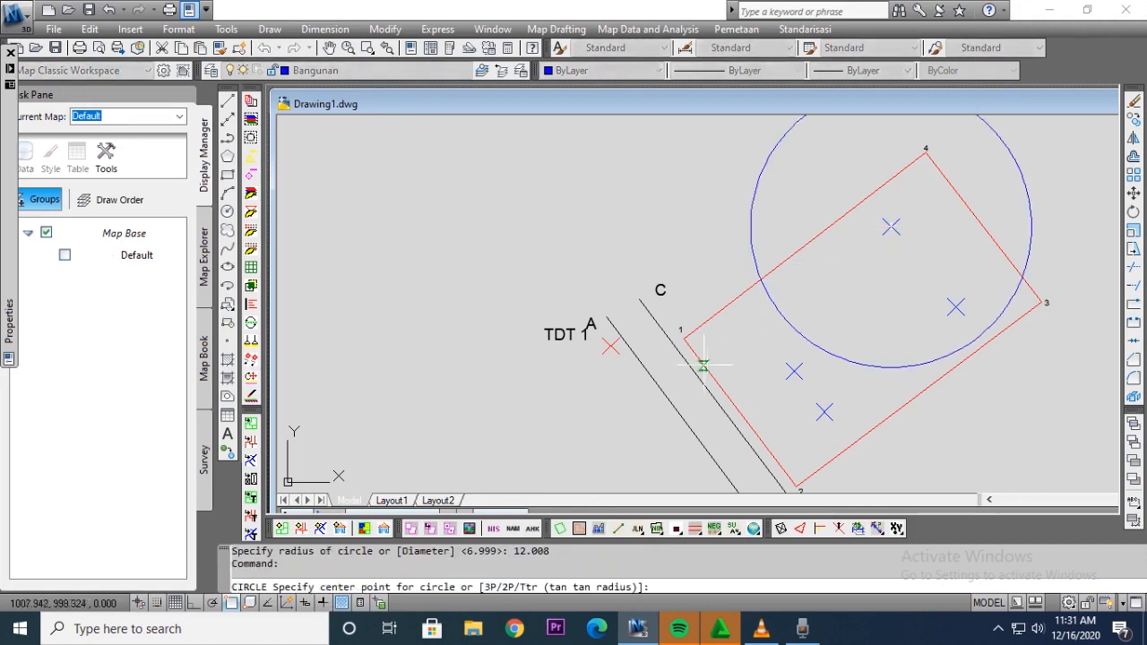
{"action": "left_click", "coordinate": [683, 337]}
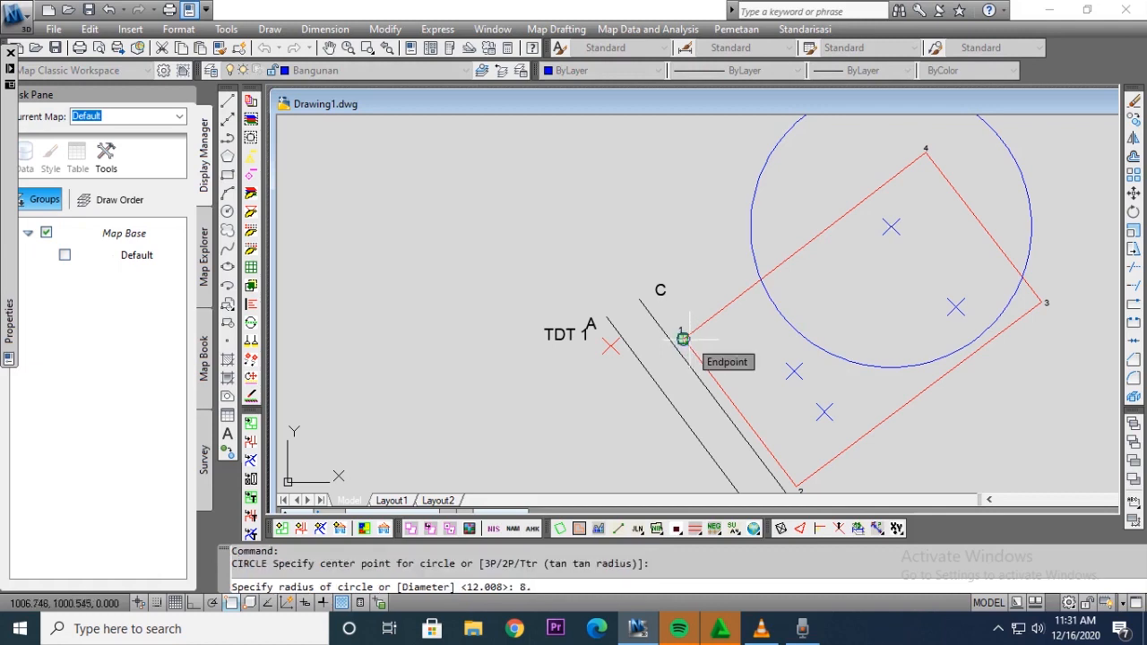
{"action": "type", "text": "8.460"}
{"action": "key", "text": "Return"}
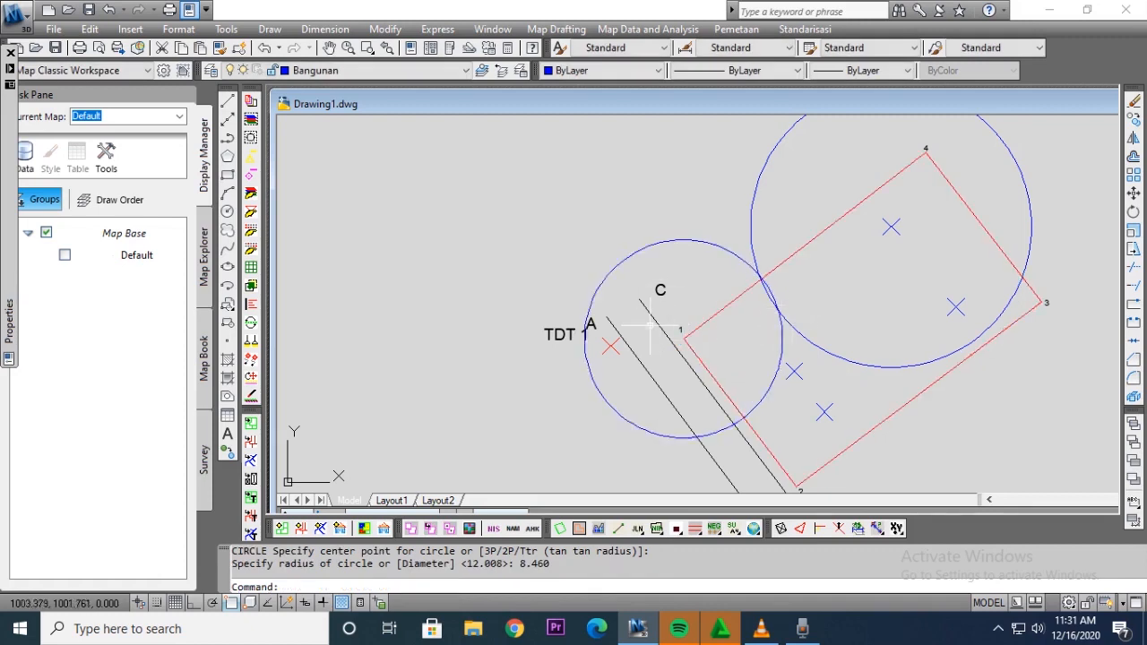
Step: Place a point at the two blue circles' intersection inside the parcel near corner 1, and delete both circles
{"action": "type", "text": "po"}
{"action": "key", "text": "Return"}
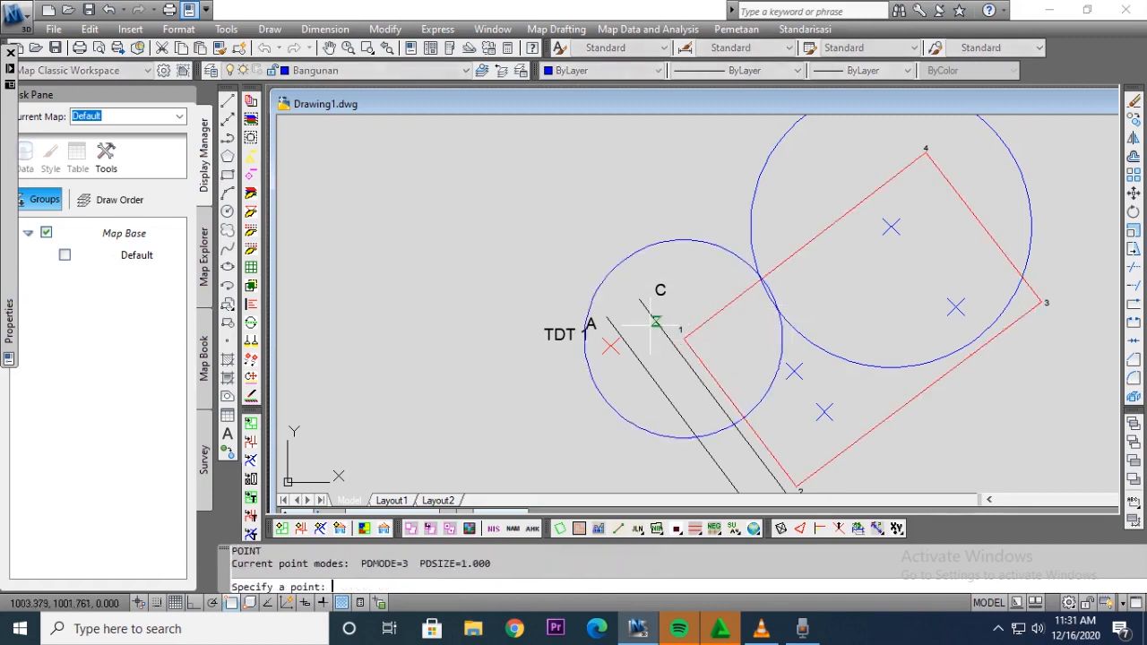
{"action": "left_click", "coordinate": [778, 309]}
{"action": "key", "text": "Escape"}
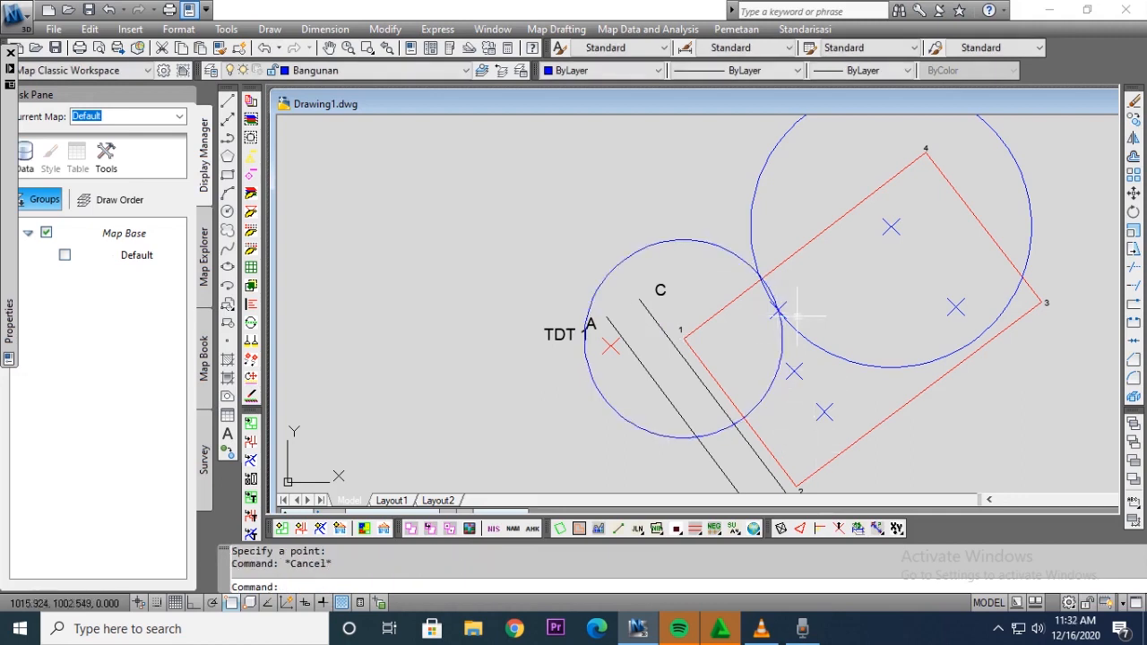
{"action": "left_click", "coordinate": [780, 311]}
{"action": "left_click", "coordinate": [771, 333]}
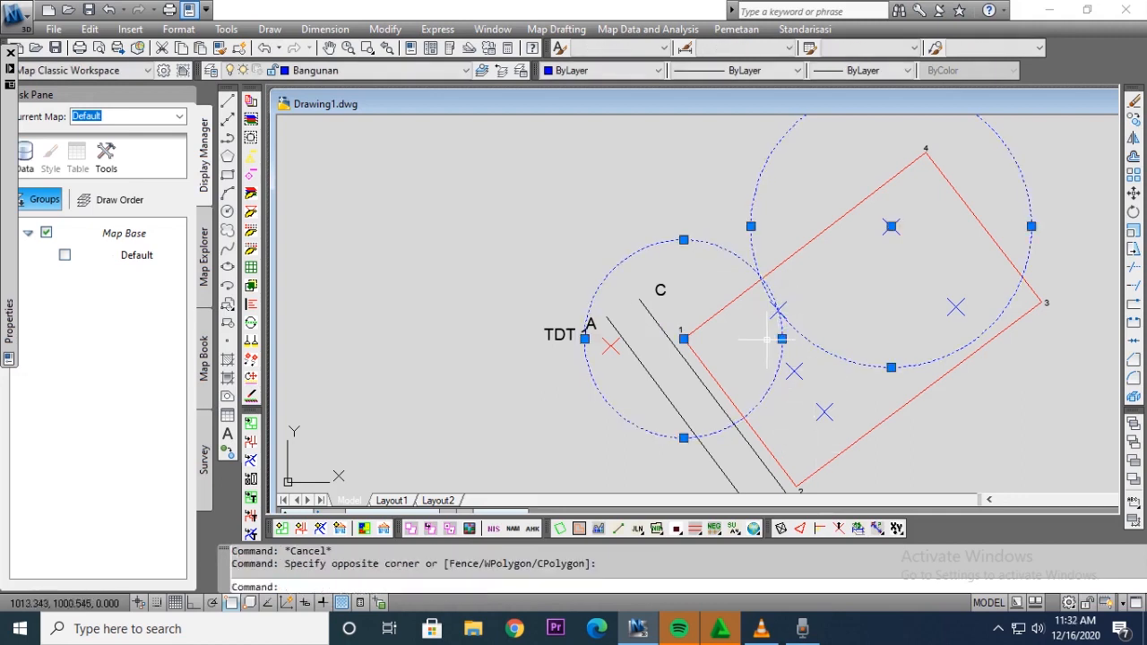
{"action": "key", "text": "Delete"}
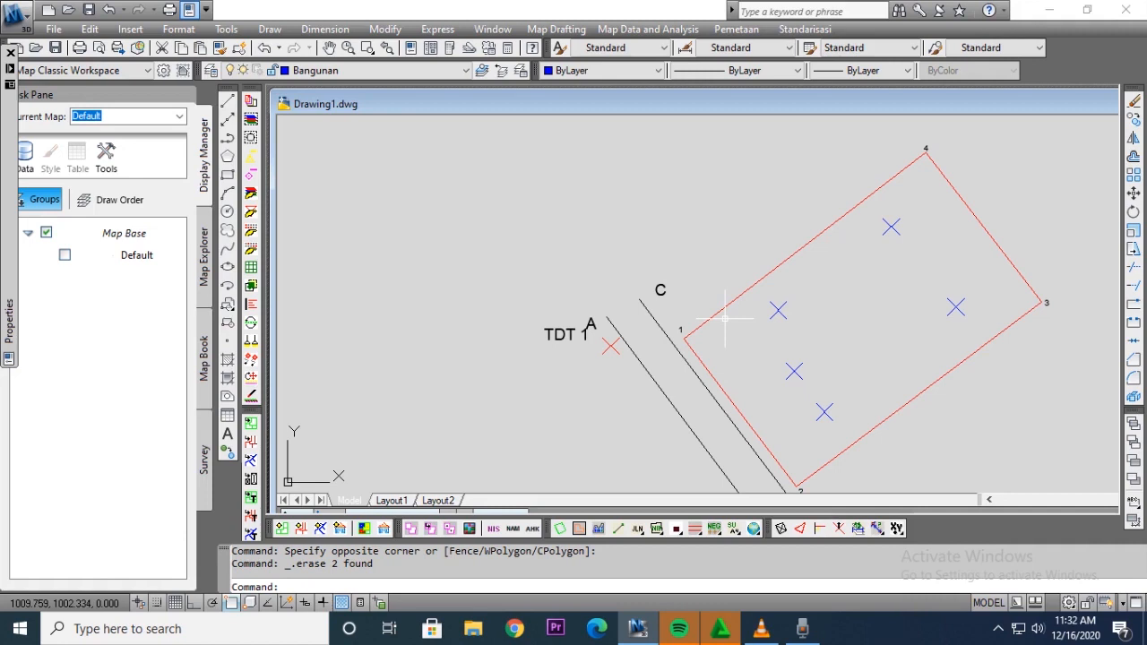
Step: Draw a circle of radius 4.842 centred on the building point nearest parcel corner 1 and one of radius 11.155 on corner 1
{"action": "key", "text": "Return"}
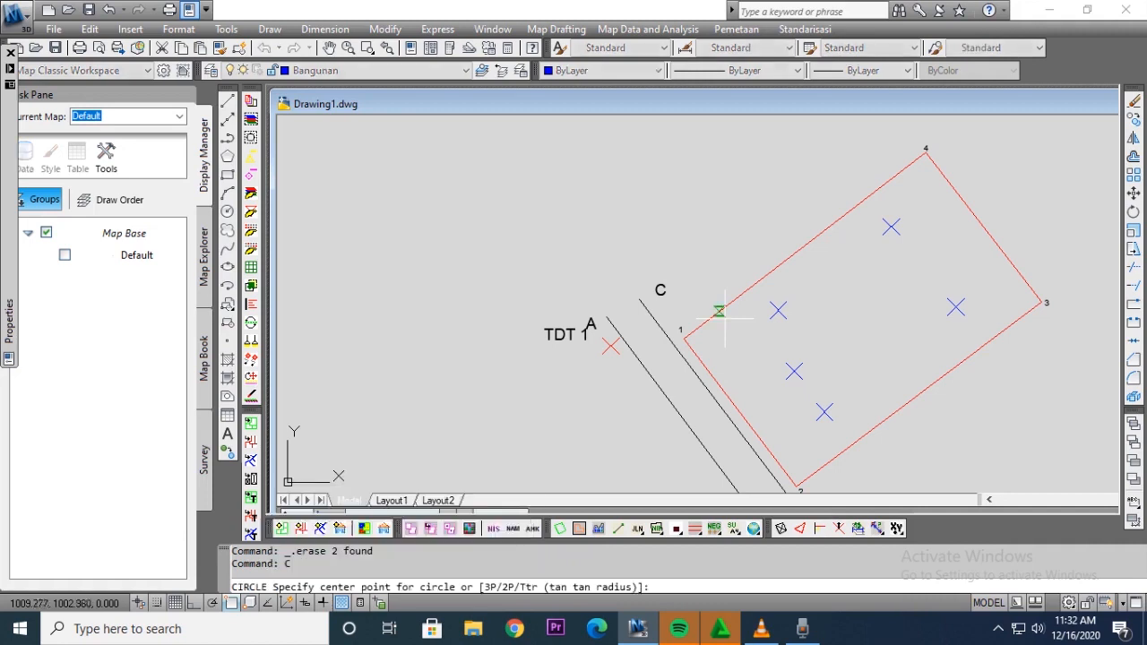
{"action": "left_click", "coordinate": [778, 311]}
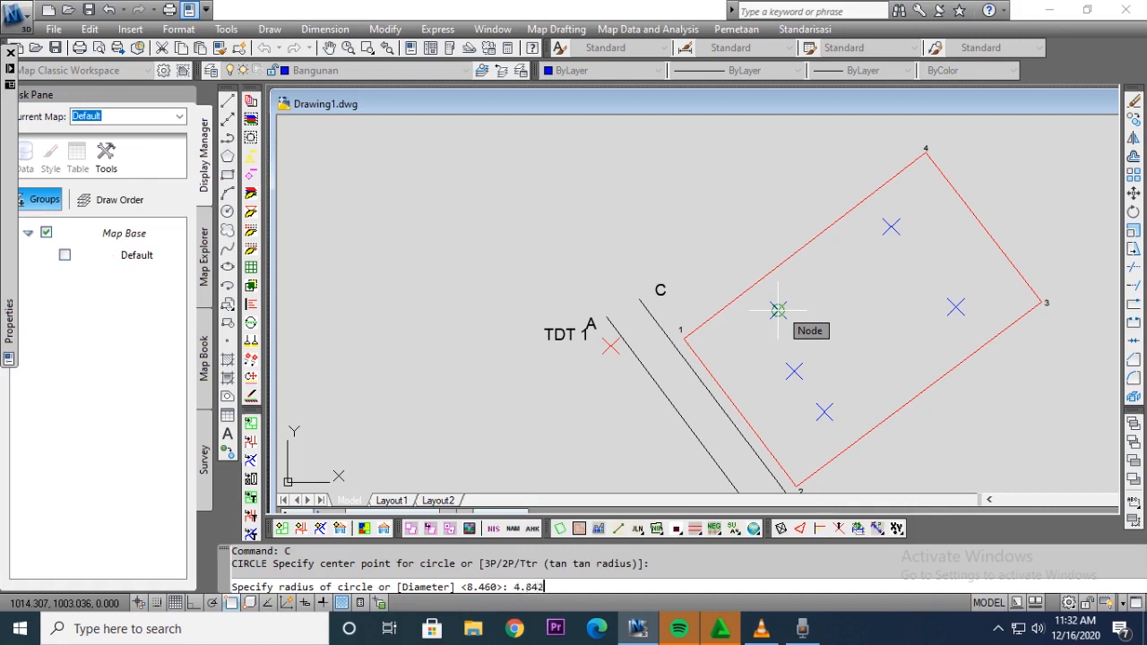
{"action": "type", "text": "4.842"}
{"action": "key", "text": "Return"}
{"action": "key", "text": "Return"}
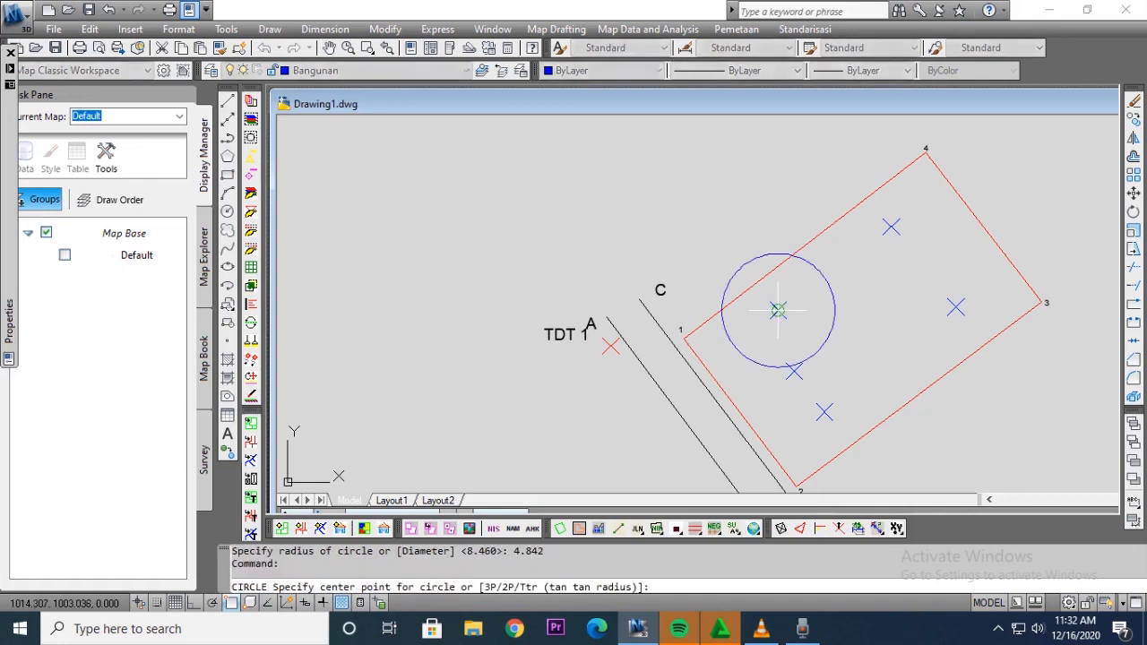
{"action": "left_click", "coordinate": [685, 341]}
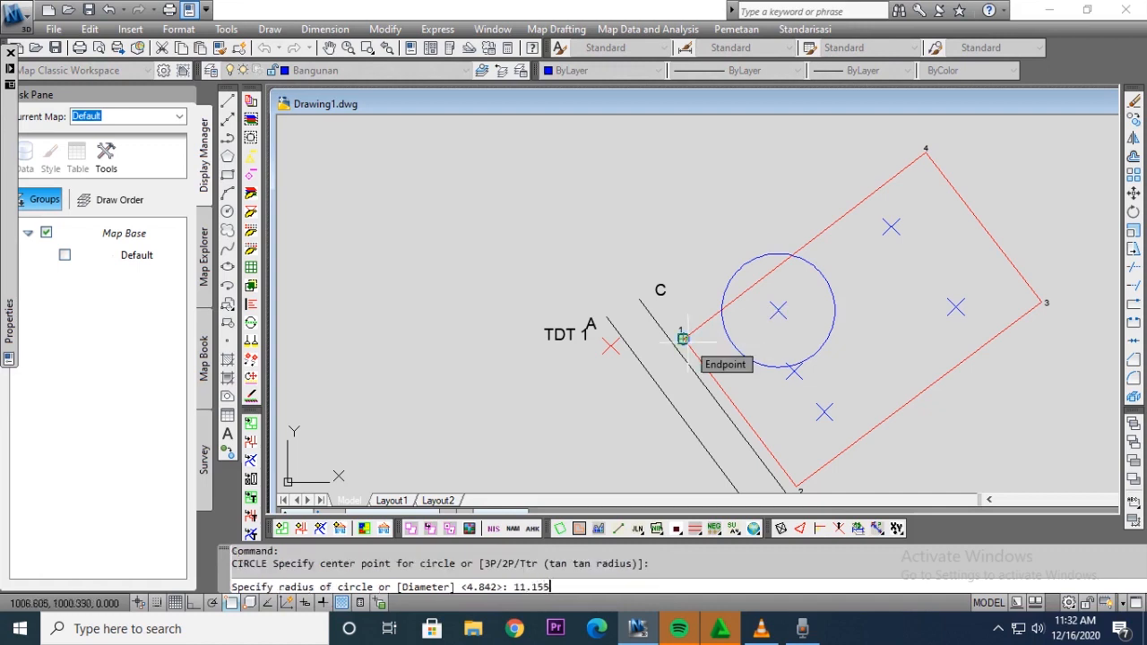
{"action": "key", "text": "Return"}
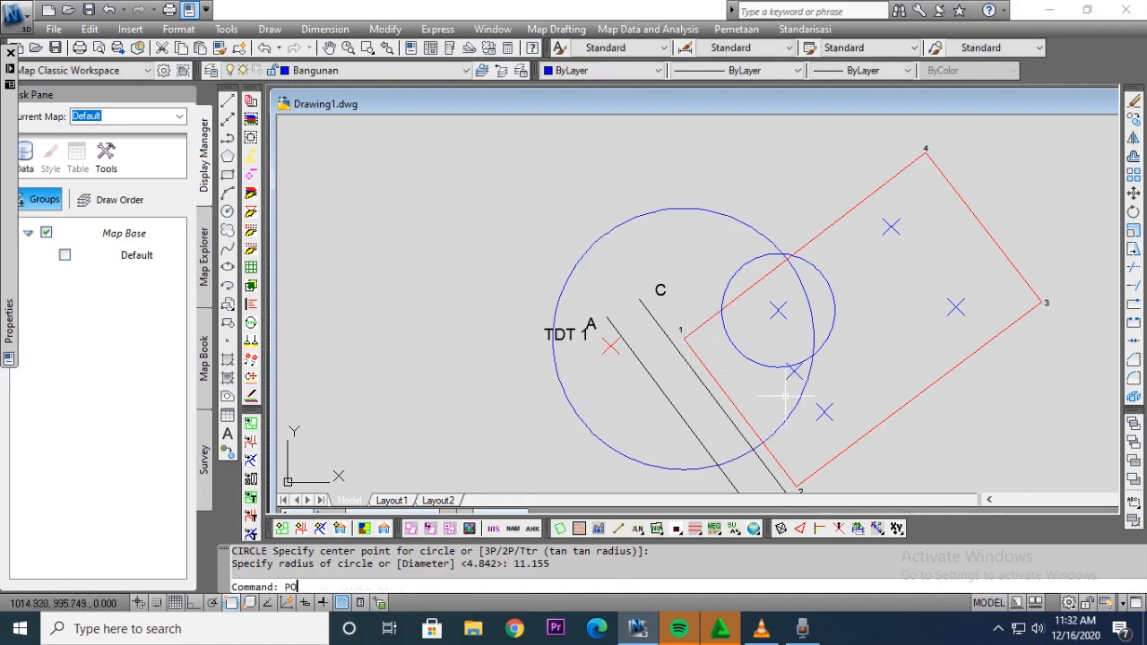
Step: Place the sixth building point at the two blue circles' lower intersection inside the parcel, and delete both circles
{"action": "type", "text": "PO"}
{"action": "key", "text": "Return"}
{"action": "left_click", "coordinate": [812, 356]}
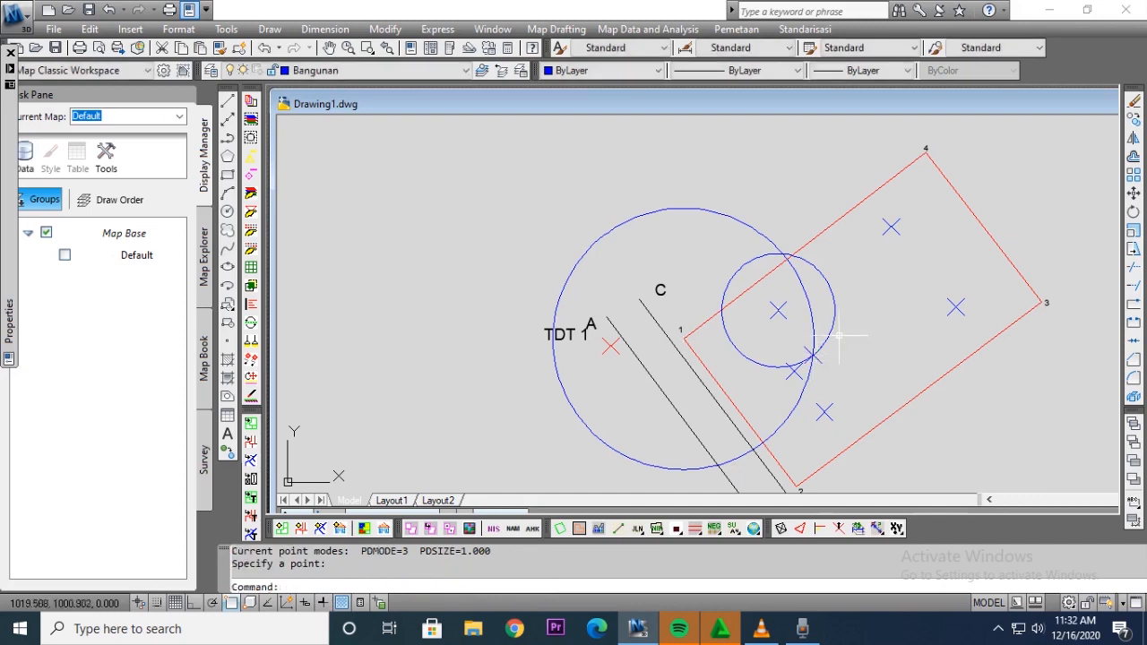
{"action": "left_click", "coordinate": [847, 331]}
{"action": "left_click", "coordinate": [809, 332]}
{"action": "key", "text": "Delete"}
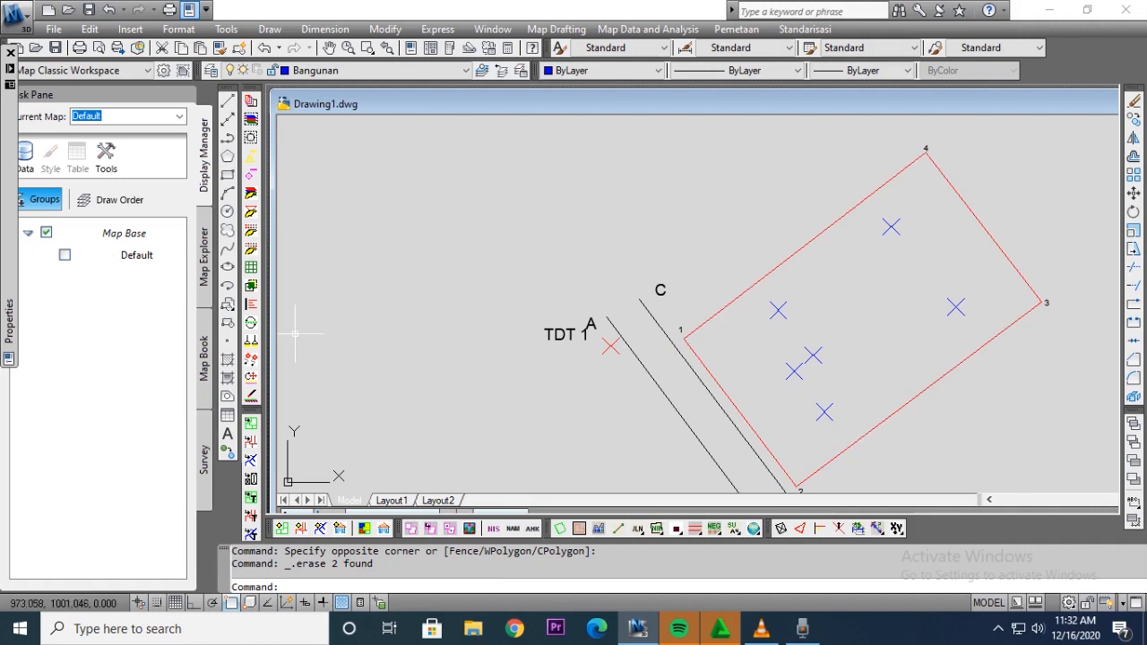
Step: Draw a closed polyline through the six building points inside the parcel, starting and ending at the point nearest parcel corner 1
{"action": "left_click", "coordinate": [227, 137]}
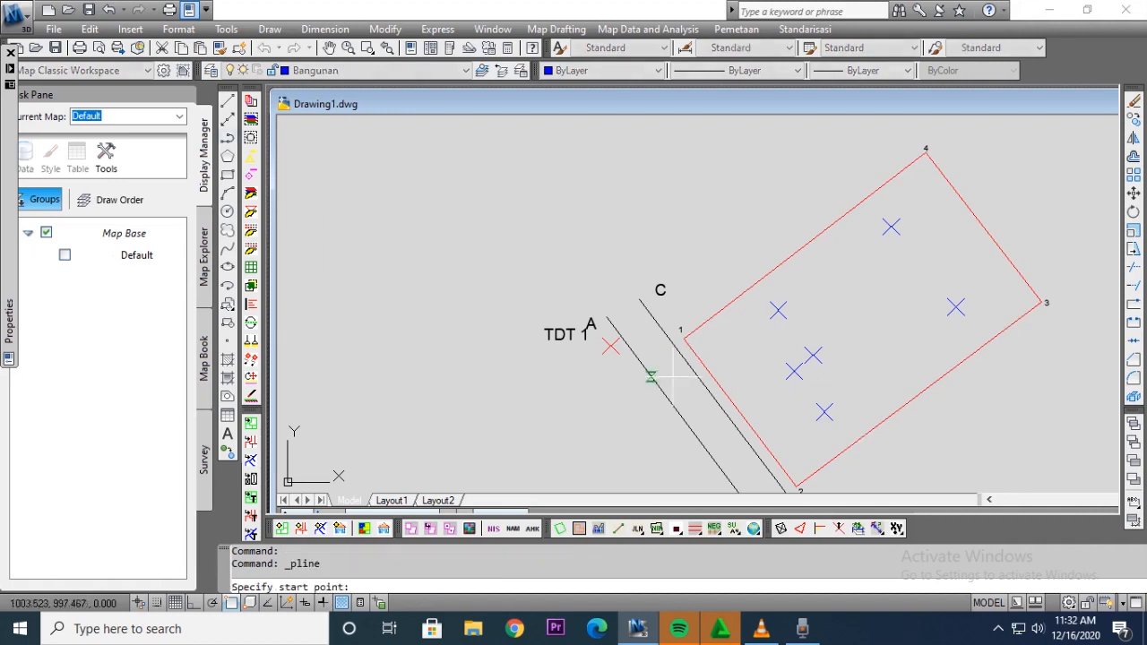
{"action": "left_click", "coordinate": [778, 310]}
{"action": "left_click", "coordinate": [892, 226]}
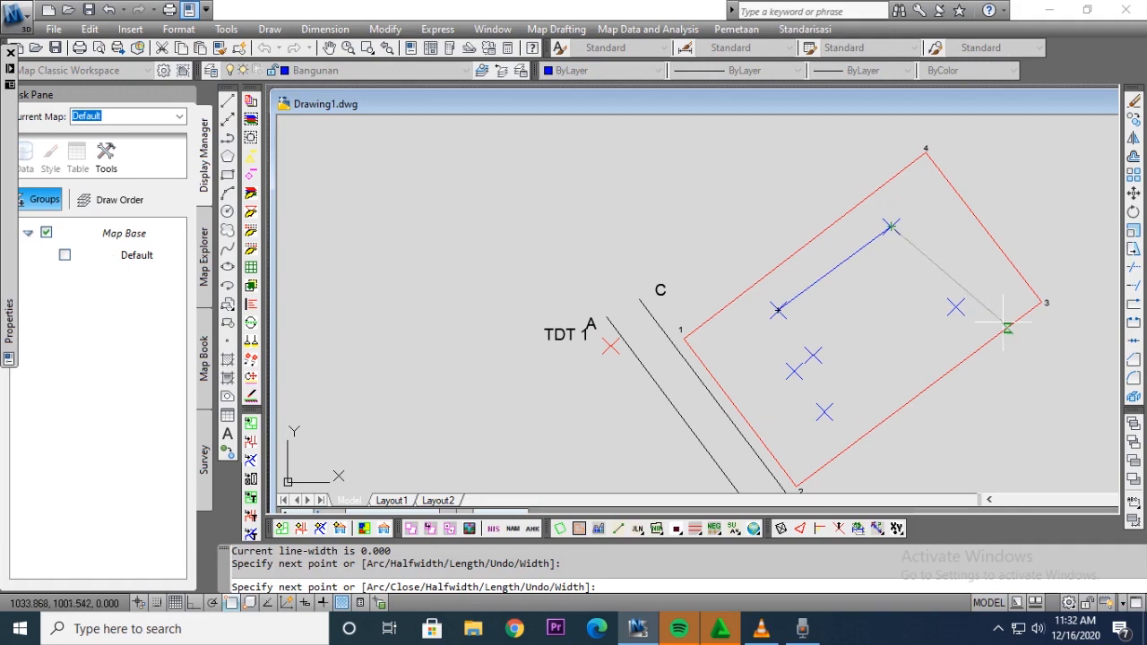
{"action": "left_click", "coordinate": [956, 308]}
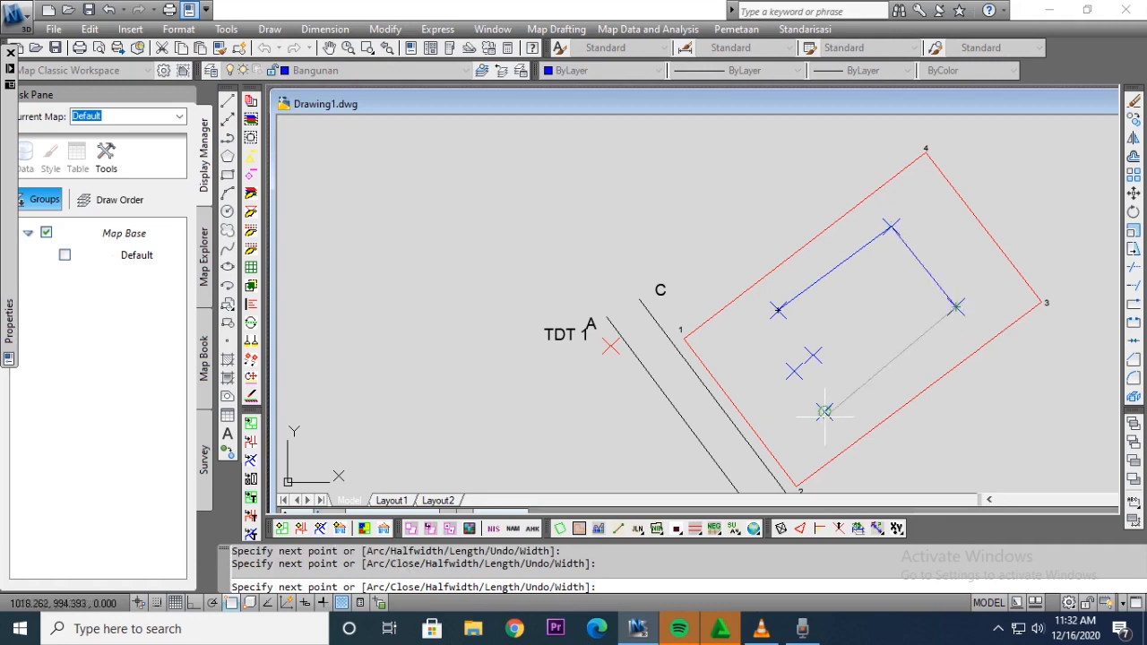
{"action": "left_click", "coordinate": [825, 412]}
{"action": "left_click", "coordinate": [794, 370]}
{"action": "left_click", "coordinate": [812, 356]}
{"action": "left_click", "coordinate": [778, 310]}
{"action": "right_click", "coordinate": [778, 311]}
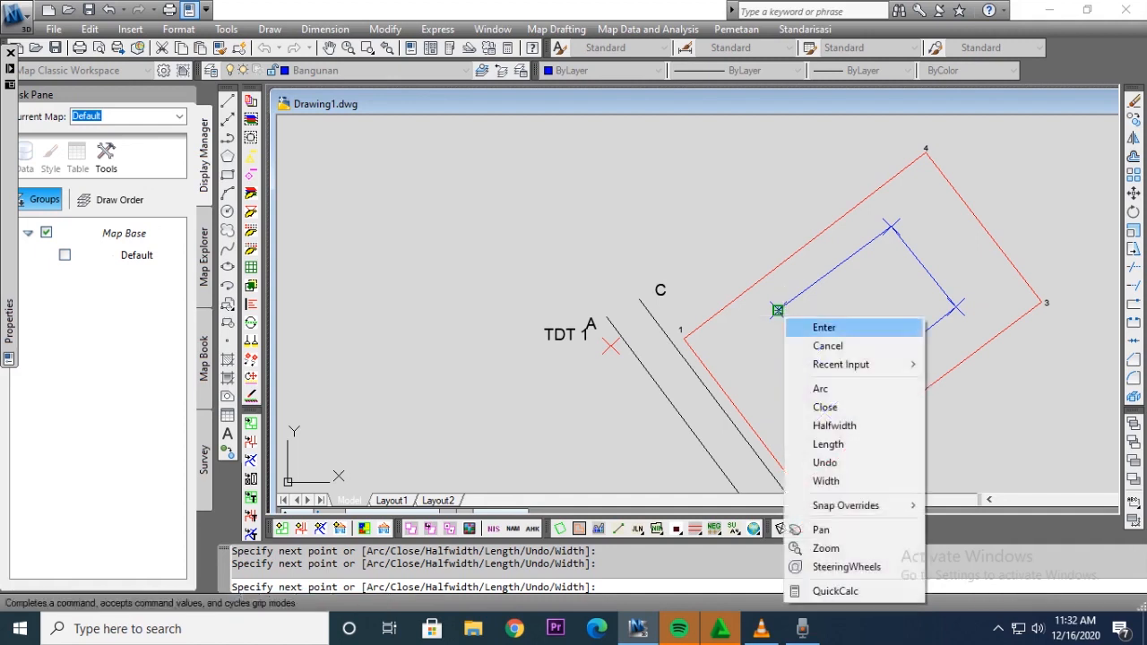
{"action": "left_click", "coordinate": [812, 326]}
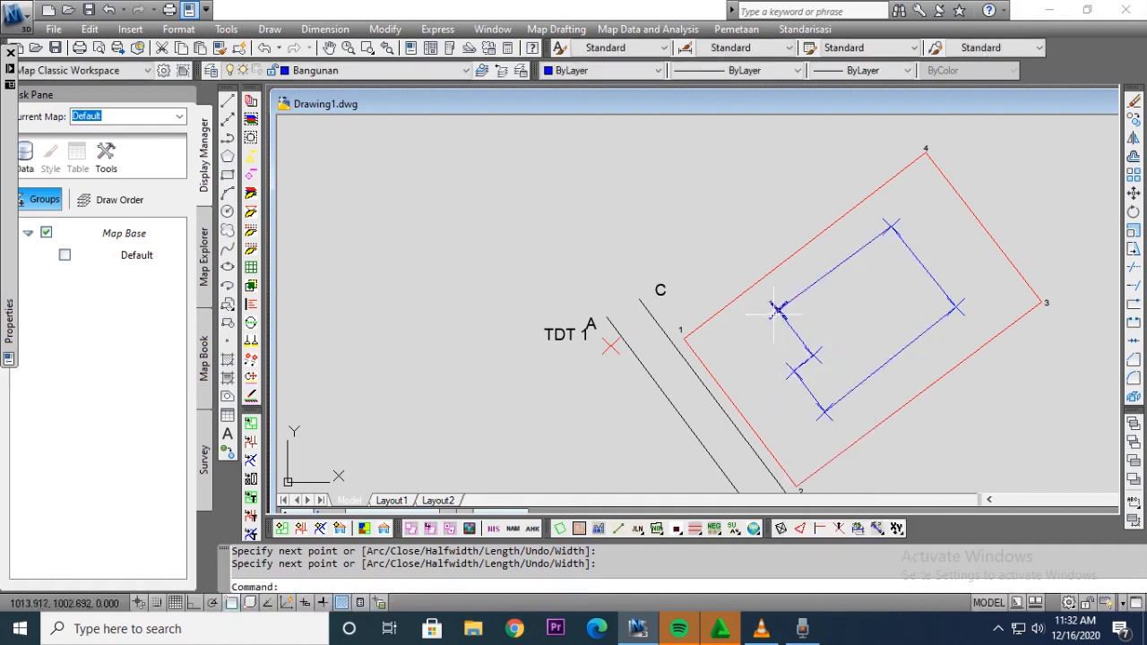
Step: Delete the six point markers at the building corners, keeping the blue building outline
{"action": "left_click", "coordinate": [774, 316]}
{"action": "key", "text": "Delete"}
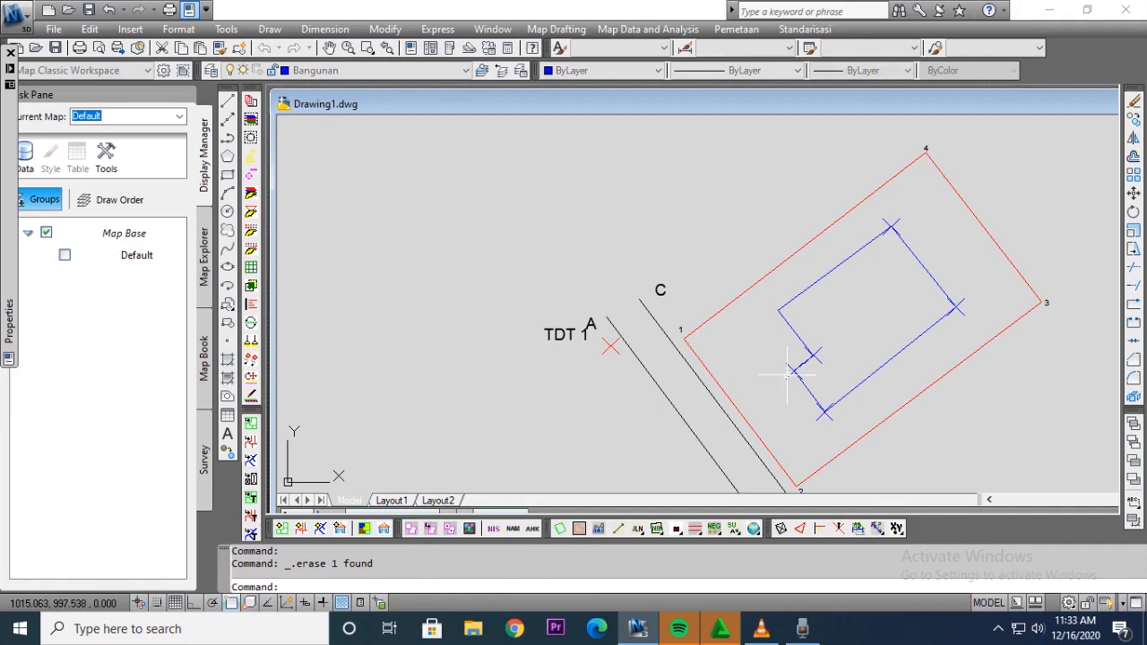
{"action": "key", "text": "Delete"}
{"action": "left_click", "coordinate": [811, 353]}
{"action": "key", "text": "Return"}
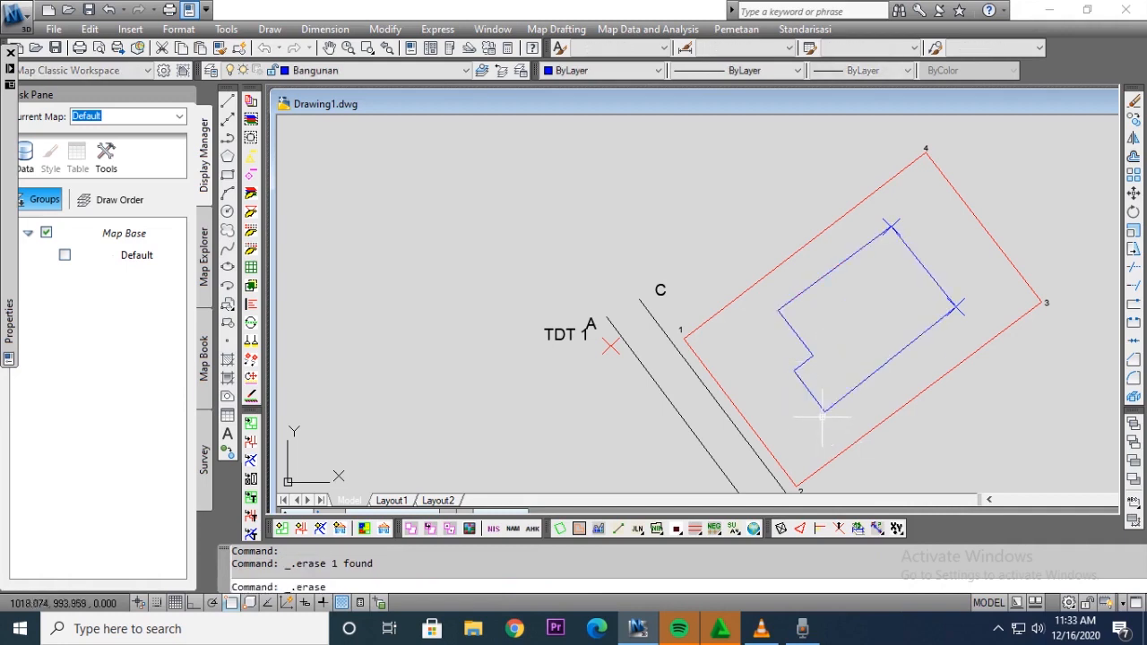
{"action": "left_click", "coordinate": [961, 312]}
{"action": "key", "text": "Delete"}
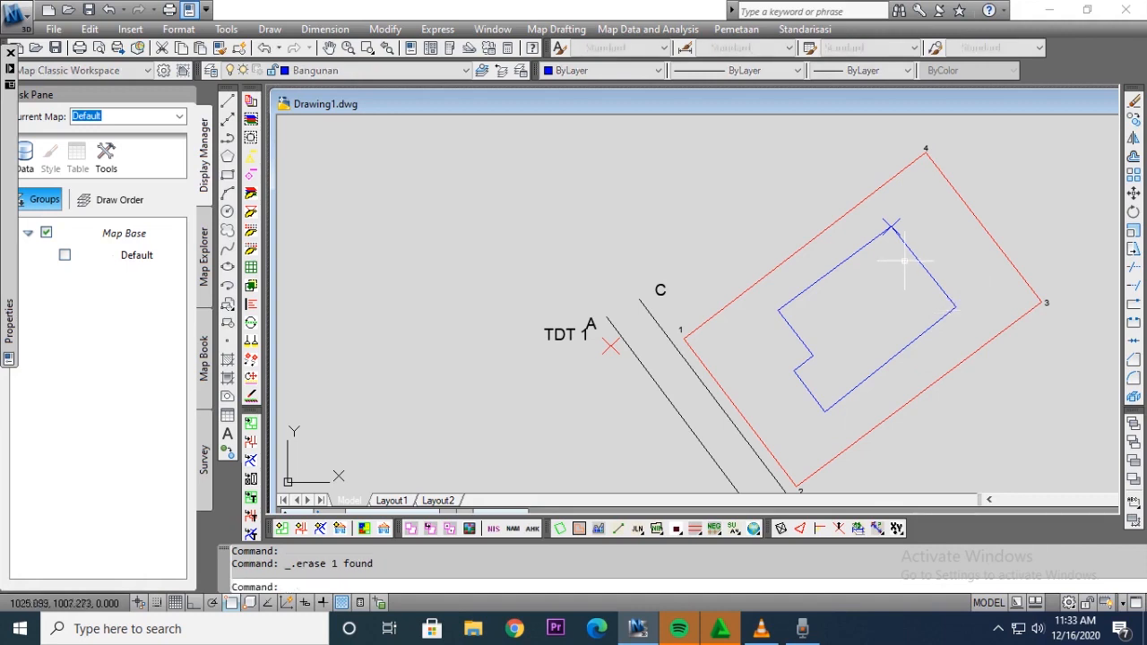
{"action": "left_click", "coordinate": [894, 224]}
{"action": "key", "text": "Delete"}
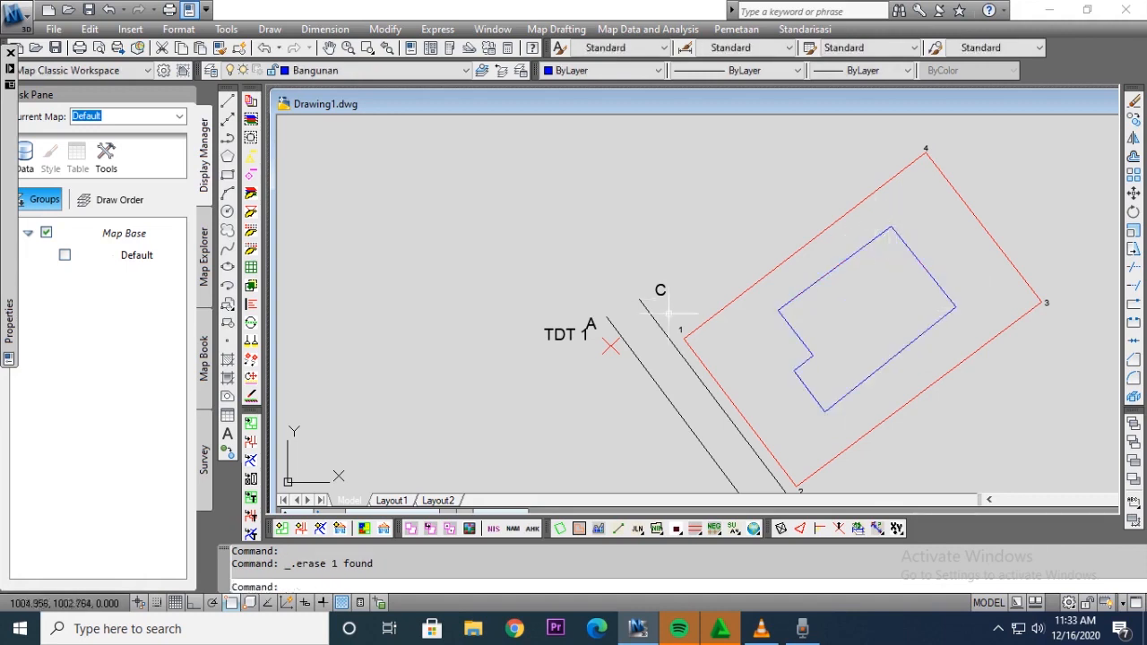
Step: Copy the parcel label 1 beside the building corner nearest parcel corner 1, with object snap off, and change the copy's text to a
{"action": "left_click", "coordinate": [681, 328]}
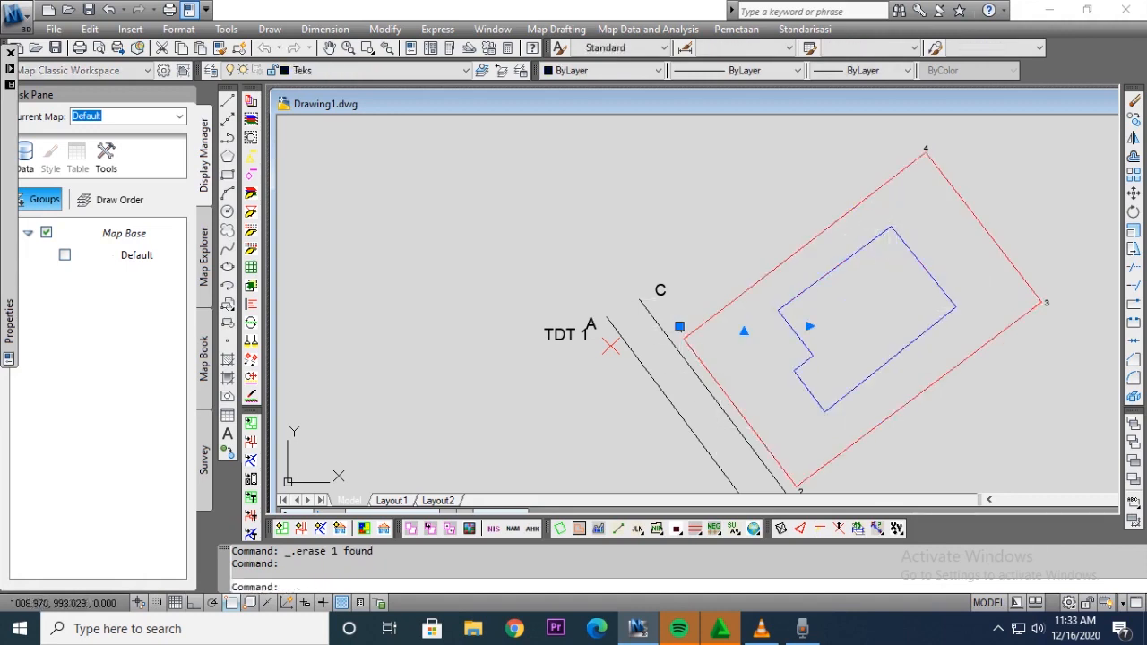
{"action": "key", "text": "ctrl+c"}
{"action": "key", "text": "ctrl+v"}
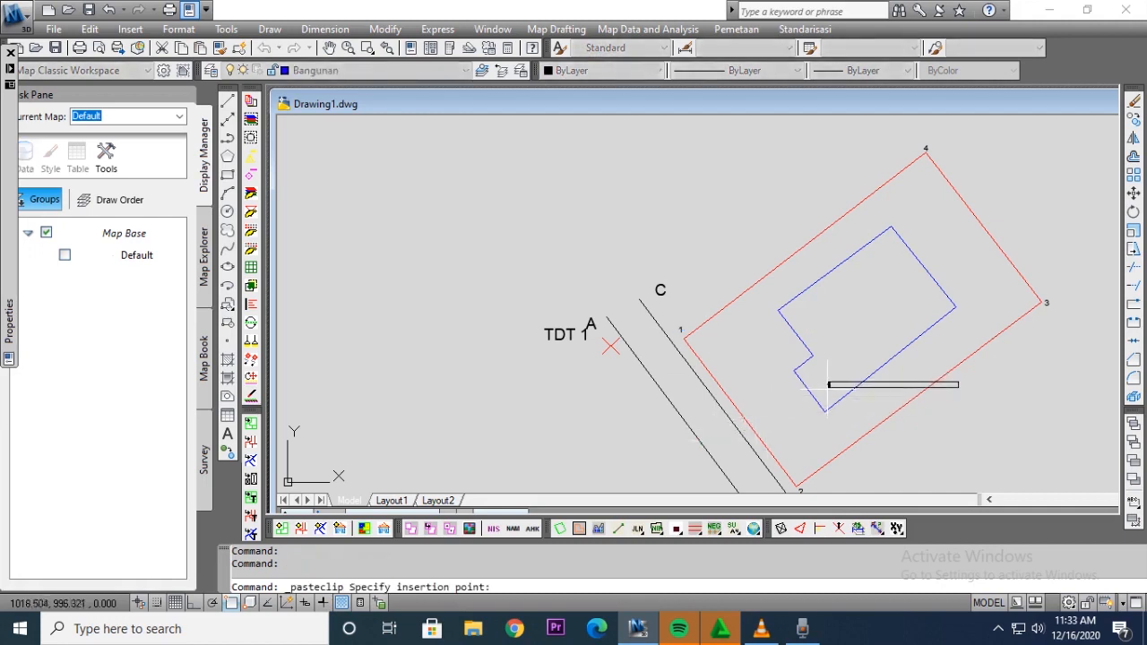
{"action": "key", "text": "F3"}
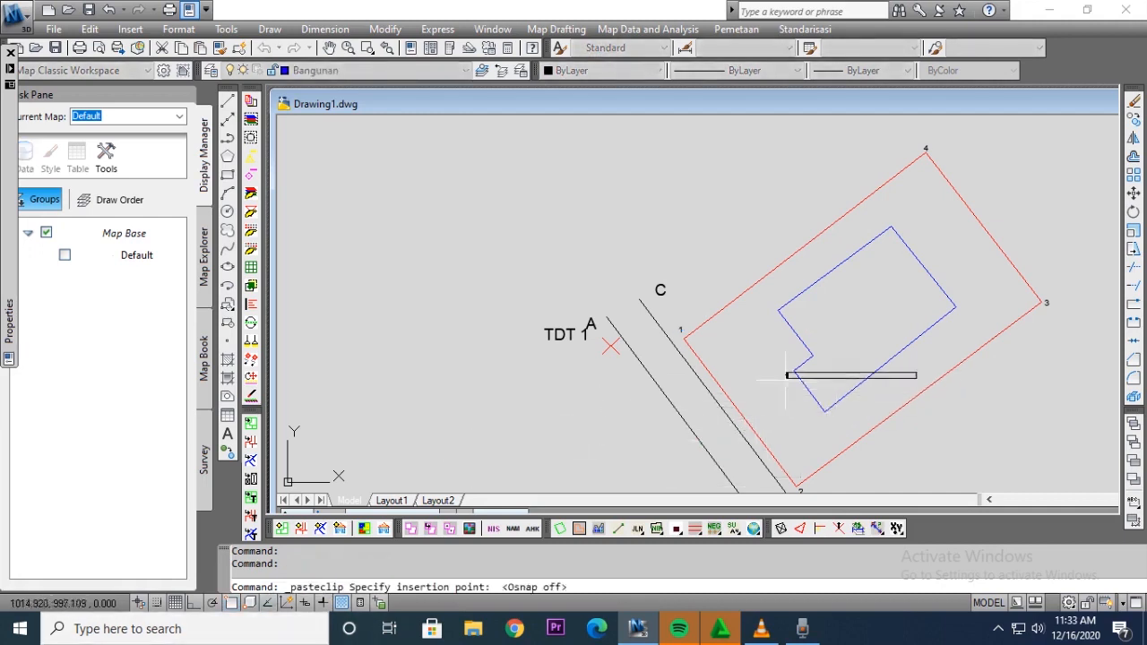
{"action": "scroll", "coordinate": [830, 330], "scroll_direction": "up", "scroll_amount": 3}
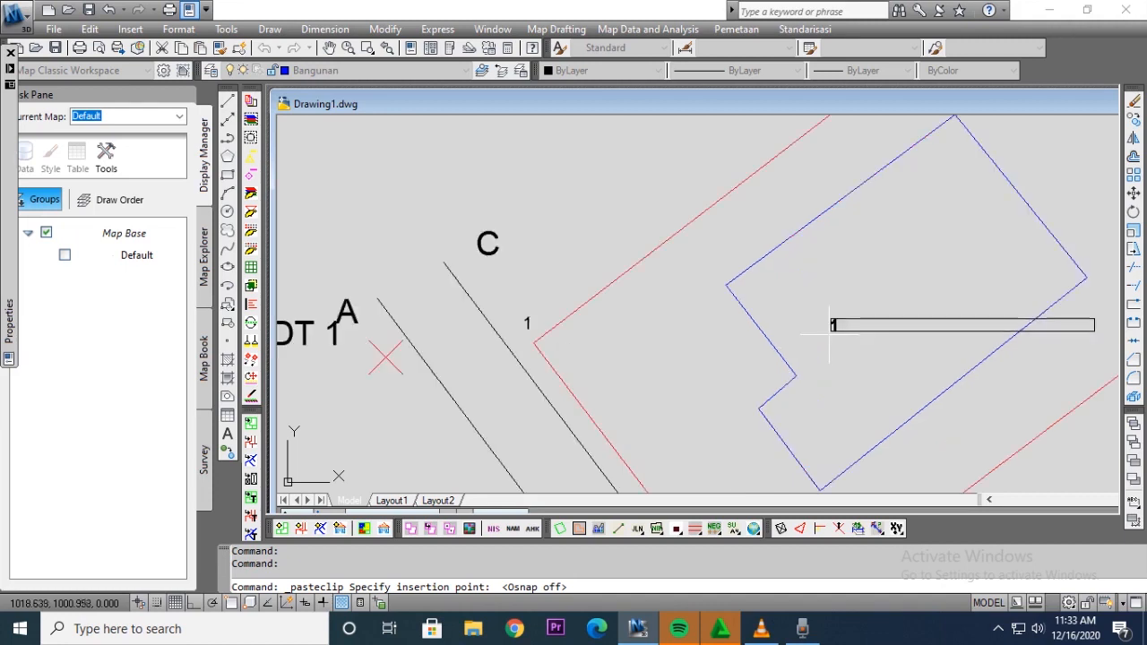
{"action": "left_click", "coordinate": [713, 287]}
{"action": "double_click", "coordinate": [714, 288]}
{"action": "type", "text": "a"}
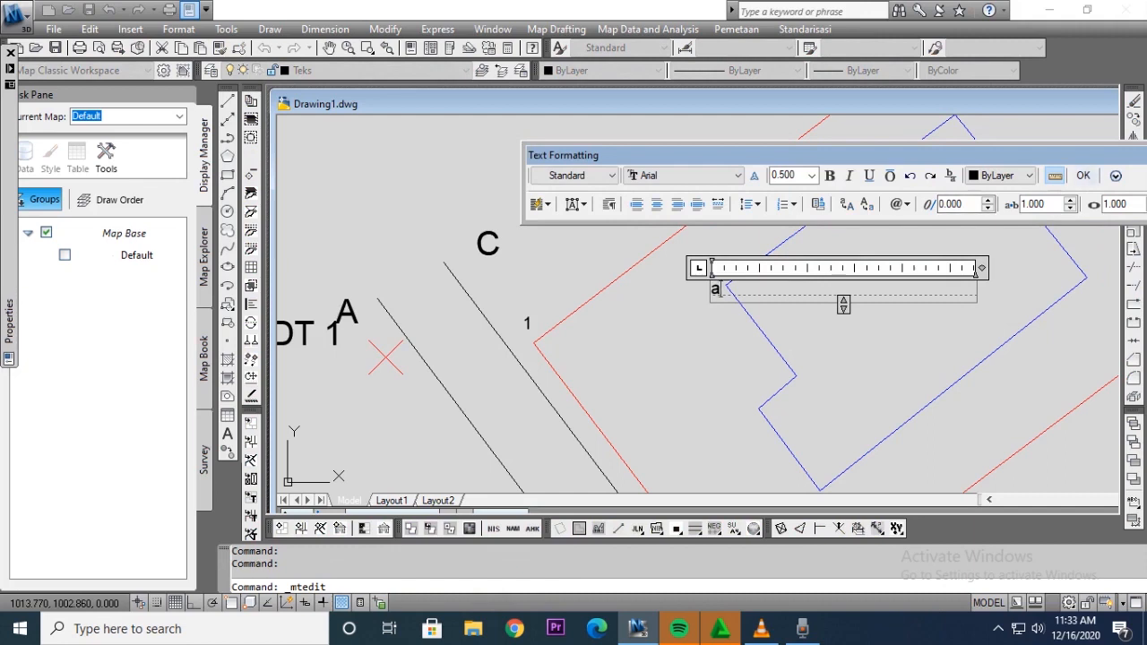
{"action": "left_click", "coordinate": [942, 226]}
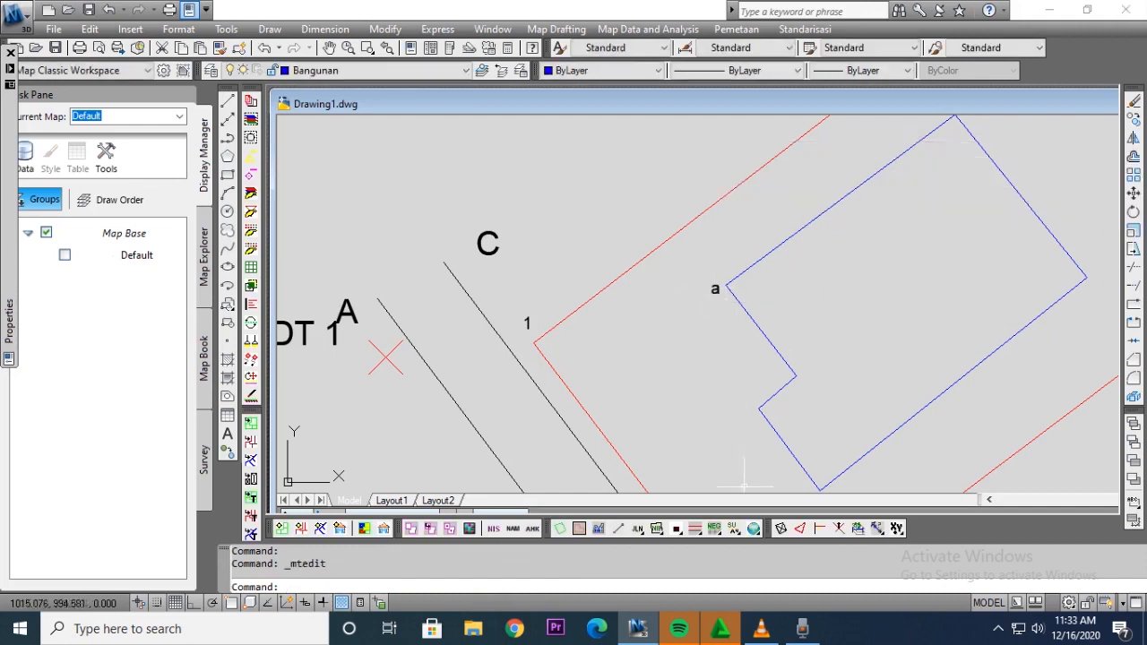
Step: Paste another label beside the inner corner of the building's notch and change its text to b
{"action": "key", "text": "ctrl+v"}
{"action": "left_click", "coordinate": [776, 378]}
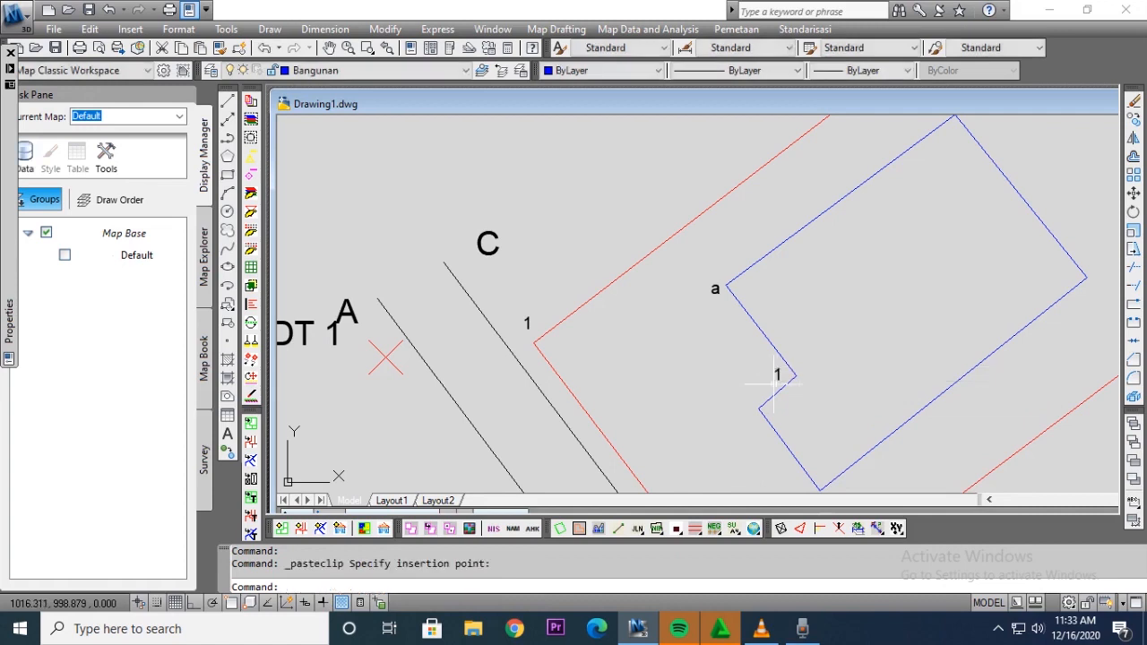
{"action": "double_click", "coordinate": [776, 378]}
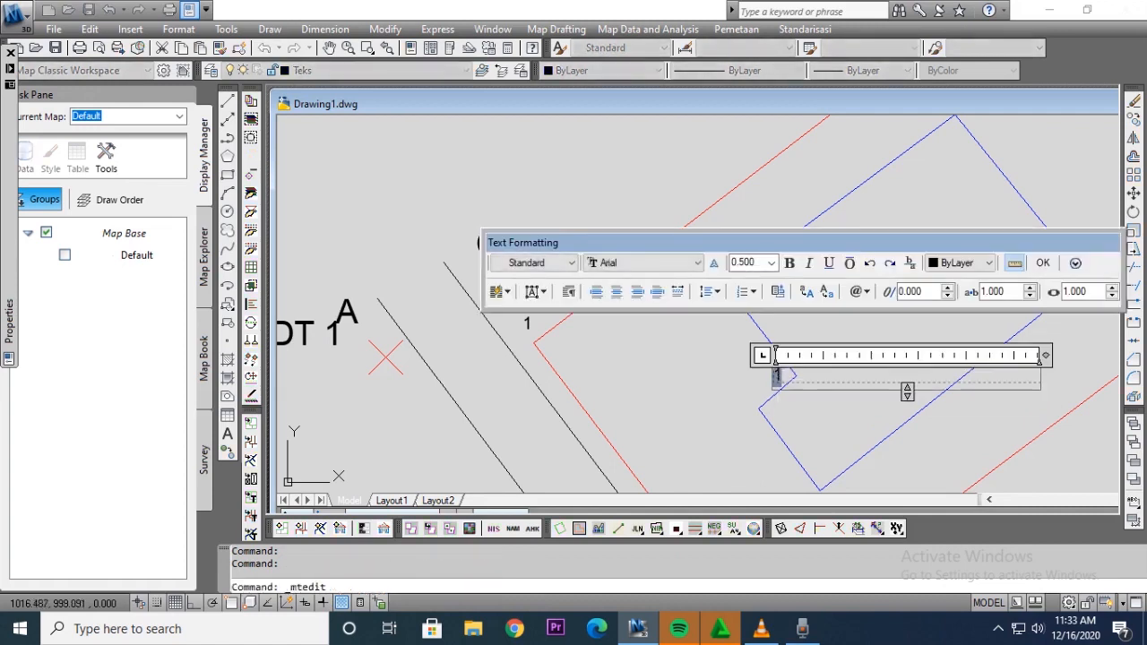
{"action": "left_click", "coordinate": [754, 477]}
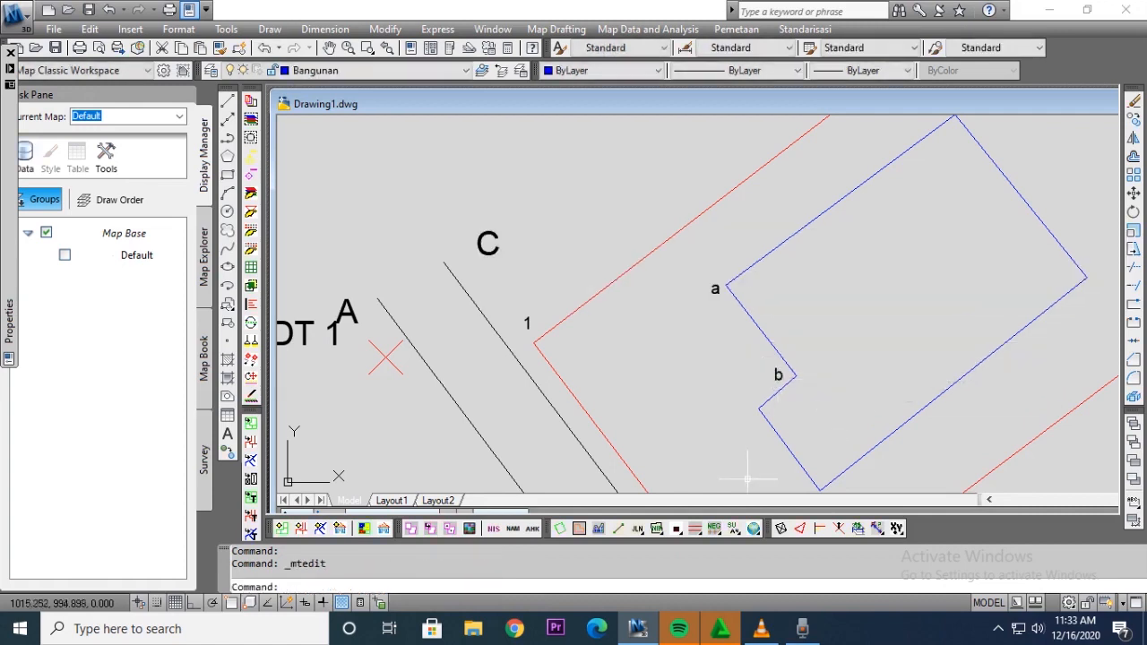
Step: Paste a label beside the outer corner of the building's notch and change its text to c
{"action": "key", "text": "ctrl+v"}
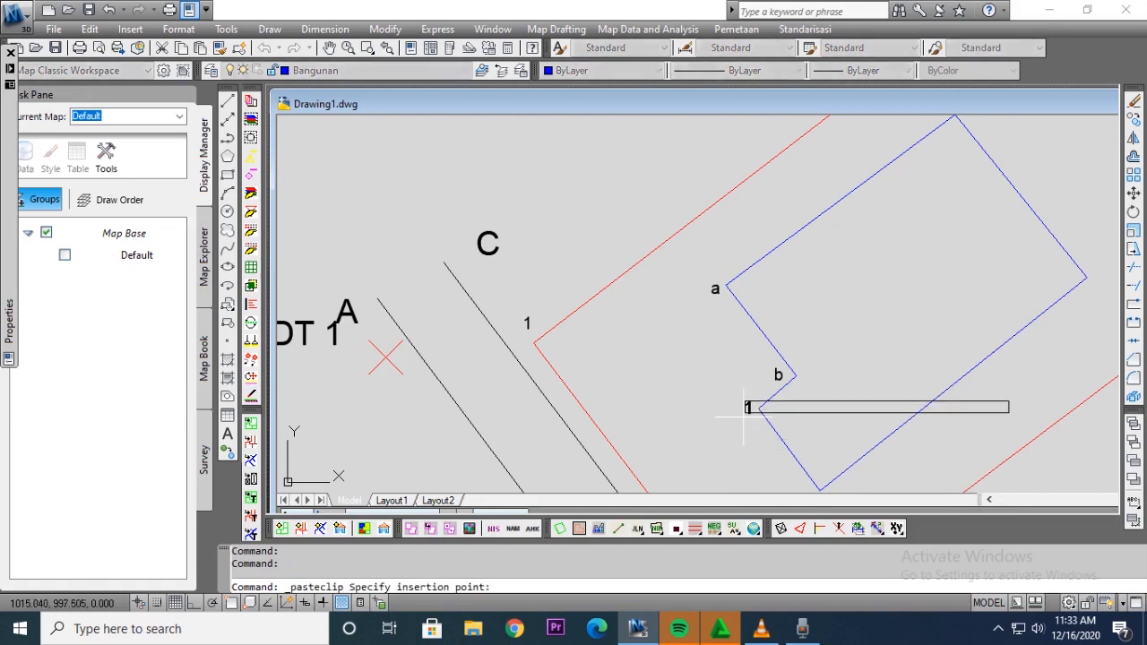
{"action": "left_click", "coordinate": [747, 412]}
{"action": "double_click", "coordinate": [748, 408]}
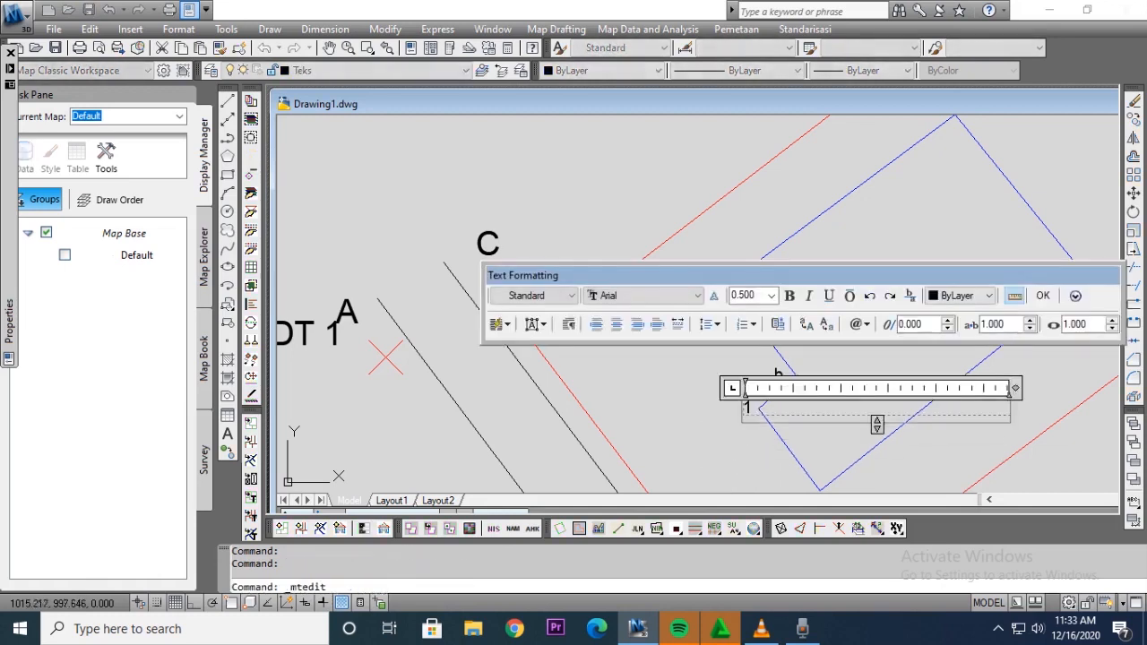
{"action": "type", "text": "c"}
{"action": "left_click", "coordinate": [954, 355]}
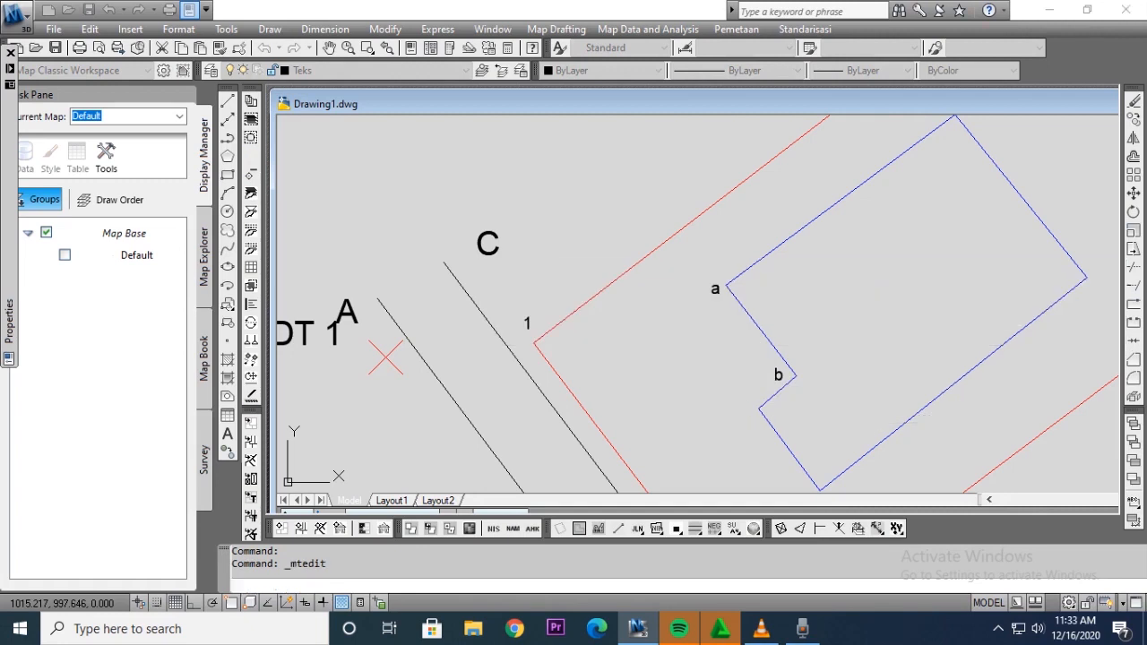
Step: Paste a label just below the building corner nearest parcel corner 2 and change its text to d
{"action": "key", "text": "ctrl+v"}
{"action": "scroll", "coordinate": [837, 397], "scroll_direction": "down", "scroll_amount": 5}
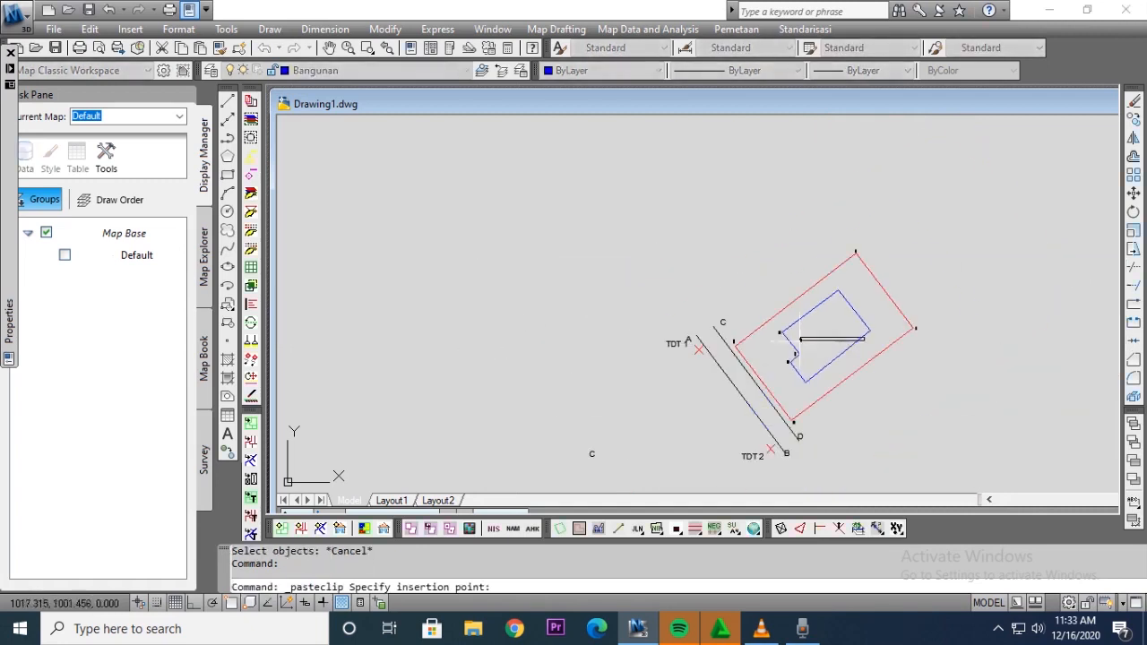
{"action": "scroll", "coordinate": [798, 337], "scroll_direction": "up", "scroll_amount": 5}
{"action": "left_click", "coordinate": [916, 361]}
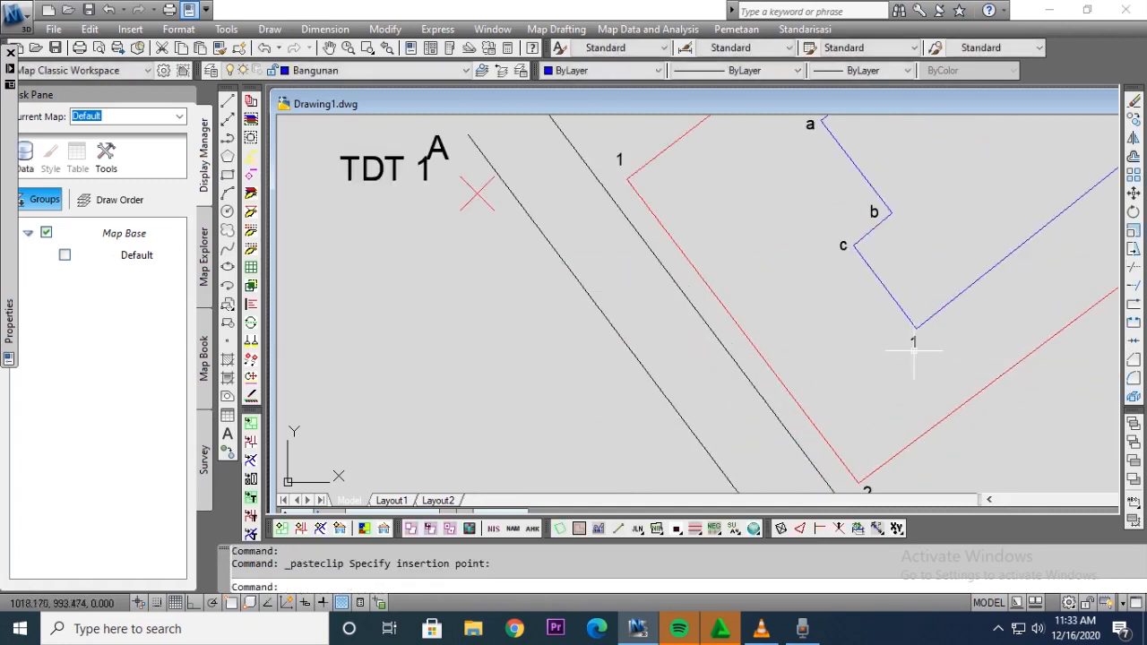
{"action": "double_click", "coordinate": [916, 349]}
{"action": "type", "text": "d"}
{"action": "left_click", "coordinate": [883, 403]}
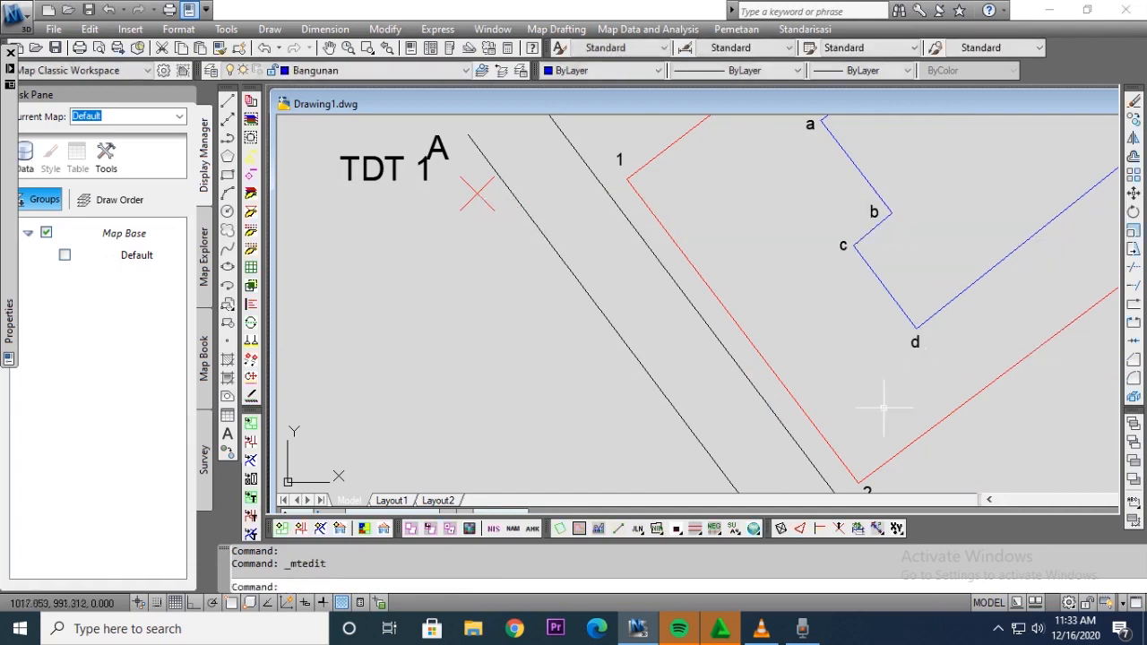
Step: Paste a label beside the building corner nearest parcel corner 3 and set its text to f
{"action": "scroll", "coordinate": [884, 402], "scroll_direction": "down", "scroll_amount": 3}
{"action": "scroll", "coordinate": [947, 359], "scroll_direction": "up", "scroll_amount": 2}
{"action": "key", "text": "ctrl+v"}
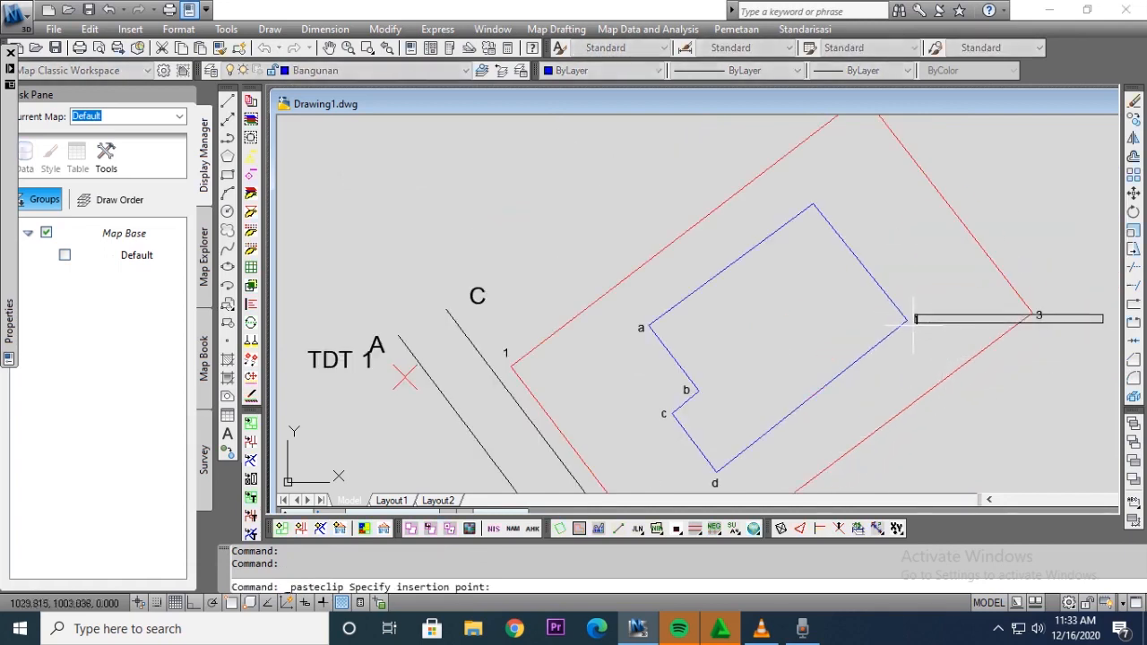
{"action": "left_click", "coordinate": [907, 324]}
{"action": "scroll", "coordinate": [908, 325], "scroll_direction": "up", "scroll_amount": 3}
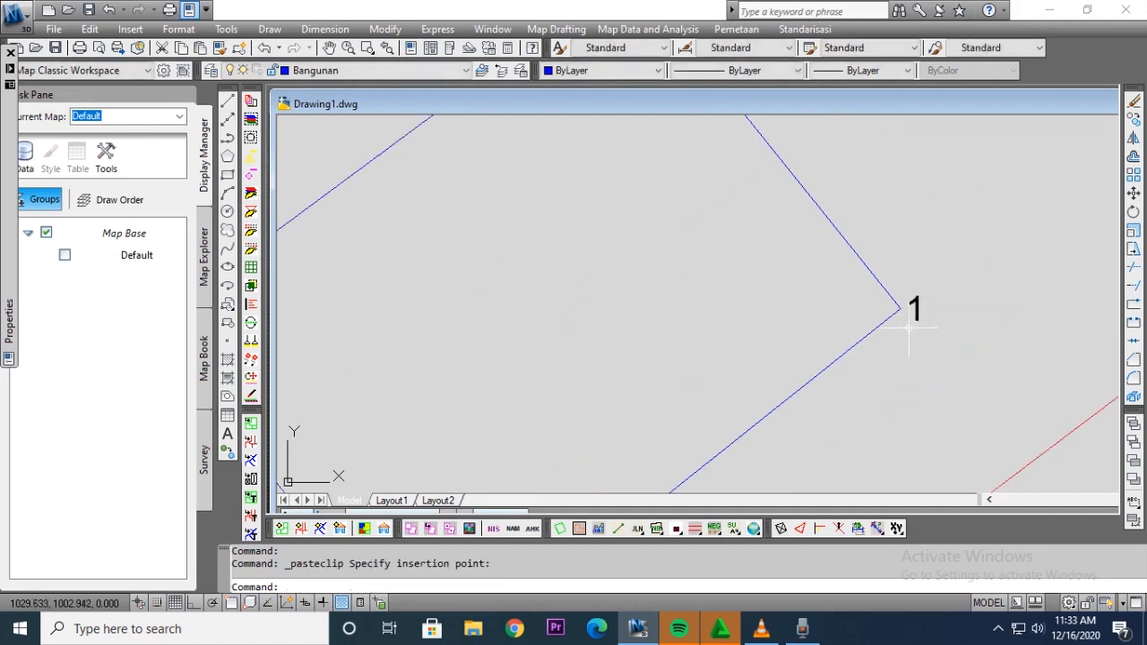
{"action": "double_click", "coordinate": [915, 310]}
{"action": "key", "text": "ctrl+a"}
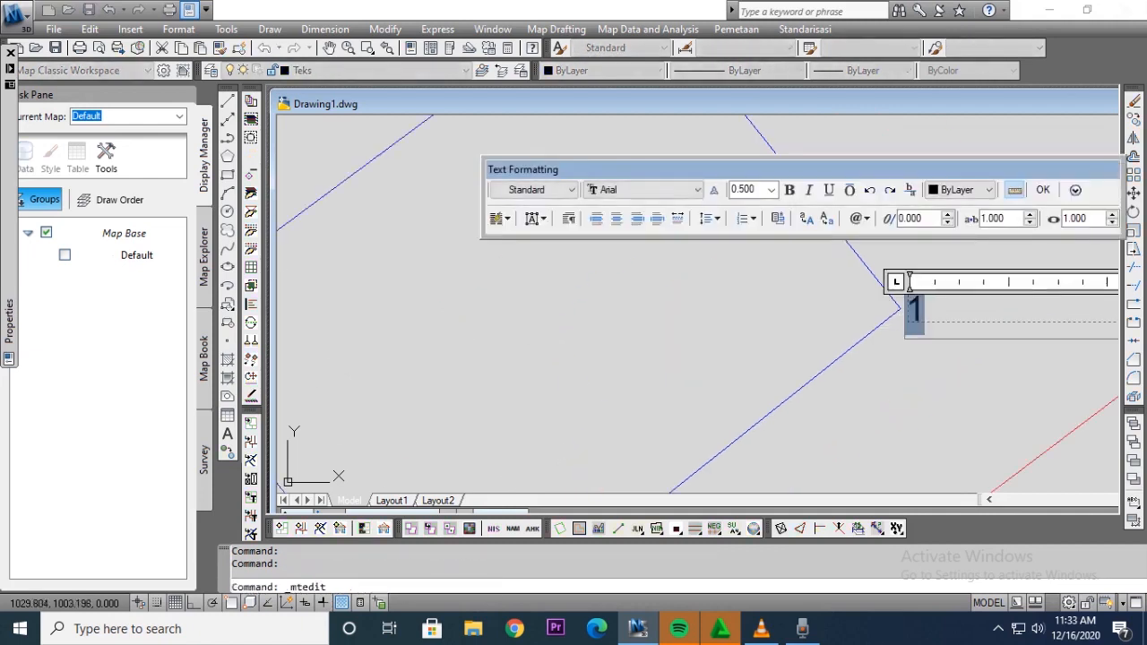
{"action": "type", "text": "f"}
{"action": "left_click", "coordinate": [1043, 189]}
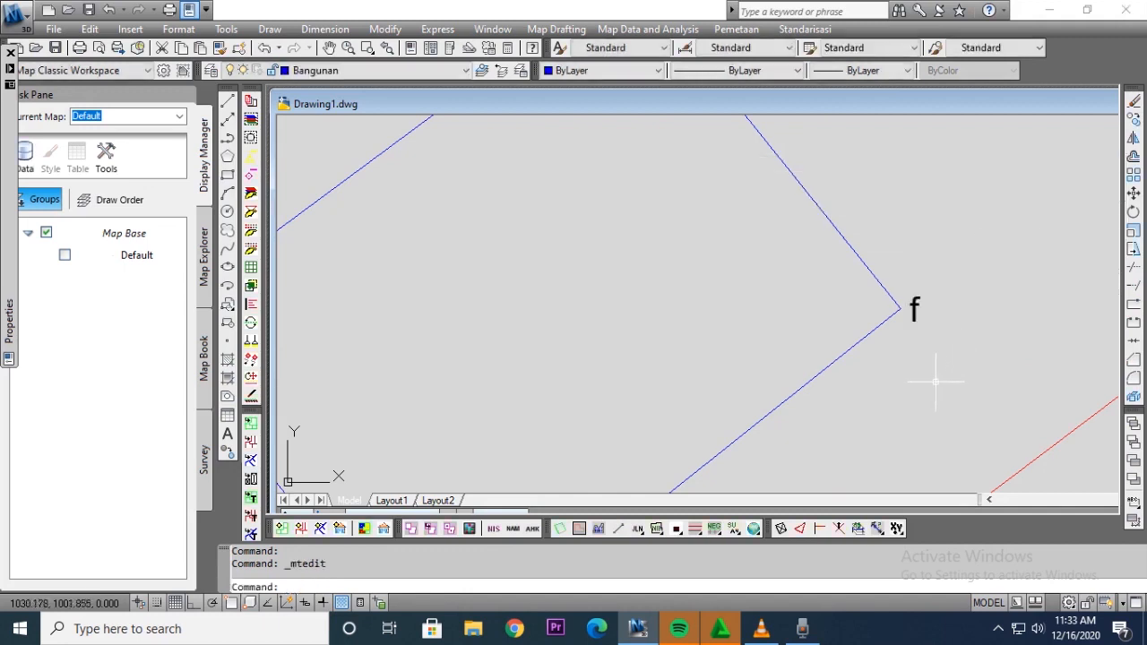
Step: Correct the label at the building corner nearest parcel corner 3 to e
{"action": "double_click", "coordinate": [911, 304]}
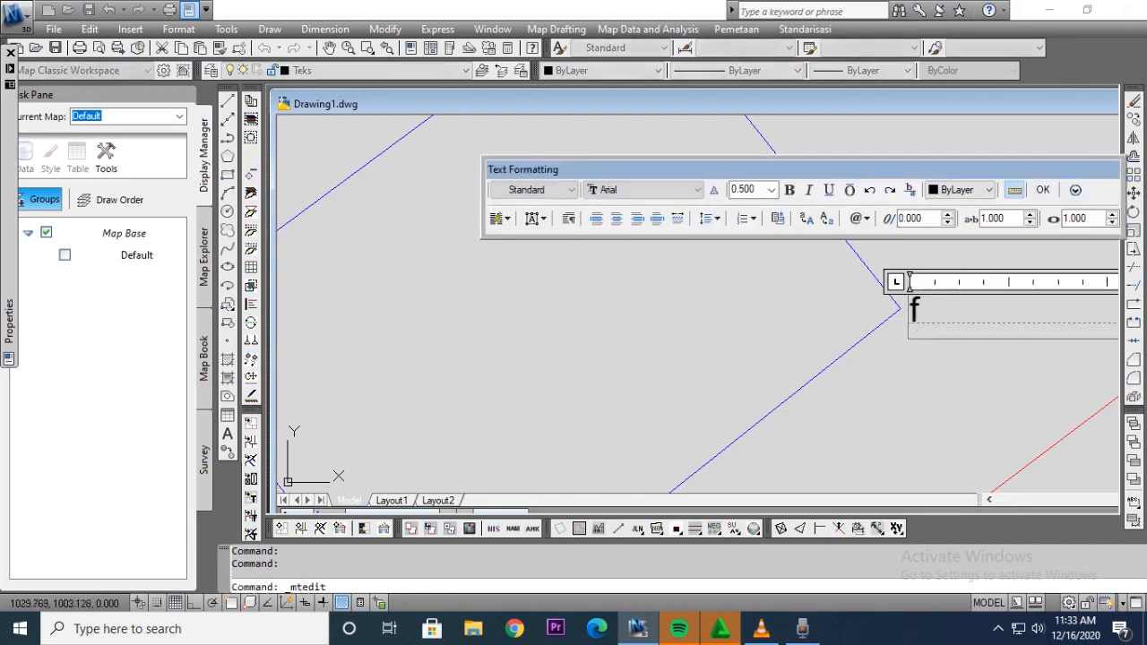
{"action": "type", "text": "e"}
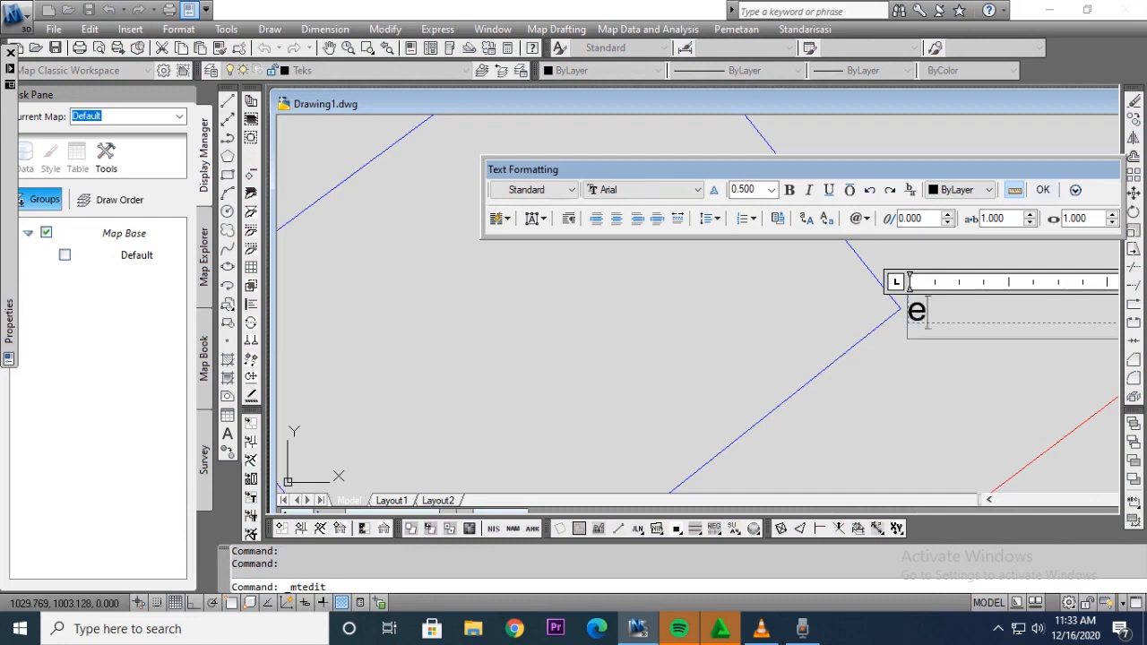
{"action": "left_click", "coordinate": [968, 397]}
Step: Paste a label above the building corner nearest parcel corner 4 and change its text to f
{"action": "key", "text": "ctrl+v"}
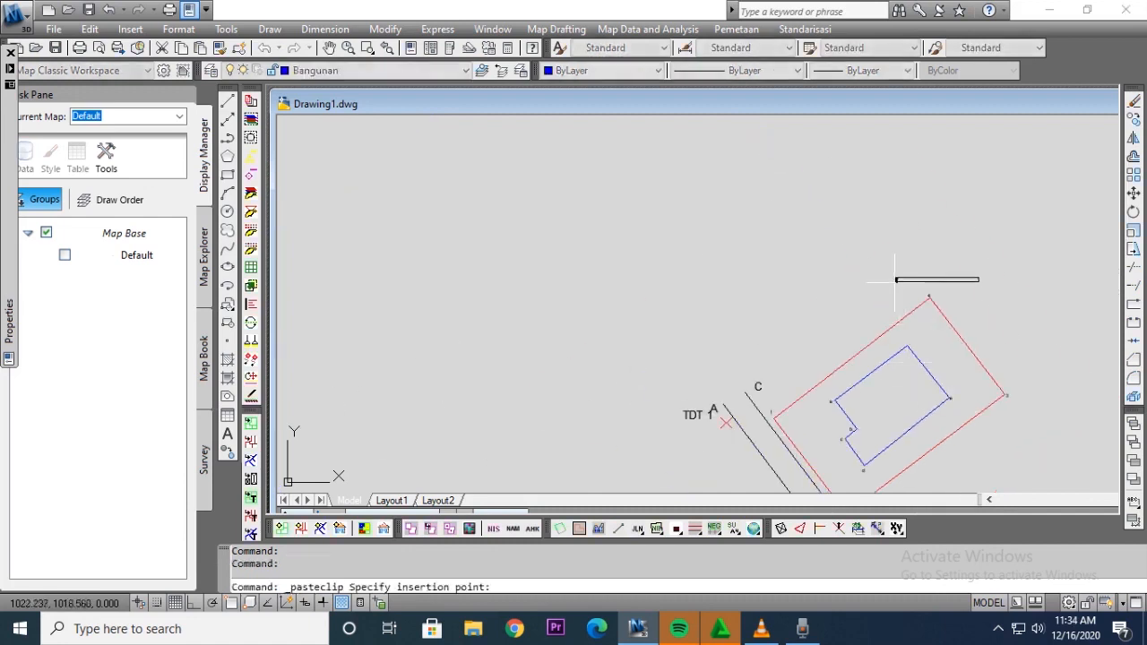
{"action": "scroll", "coordinate": [894, 280], "scroll_direction": "up", "scroll_amount": 6}
{"action": "left_click", "coordinate": [910, 301]}
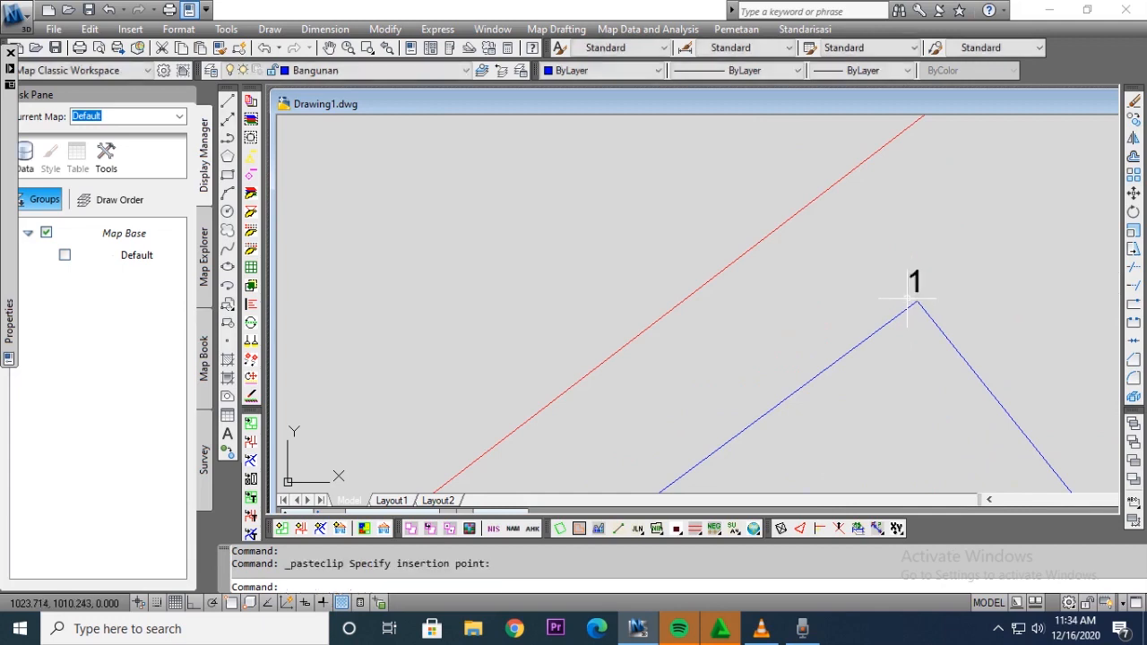
{"action": "double_click", "coordinate": [912, 280]}
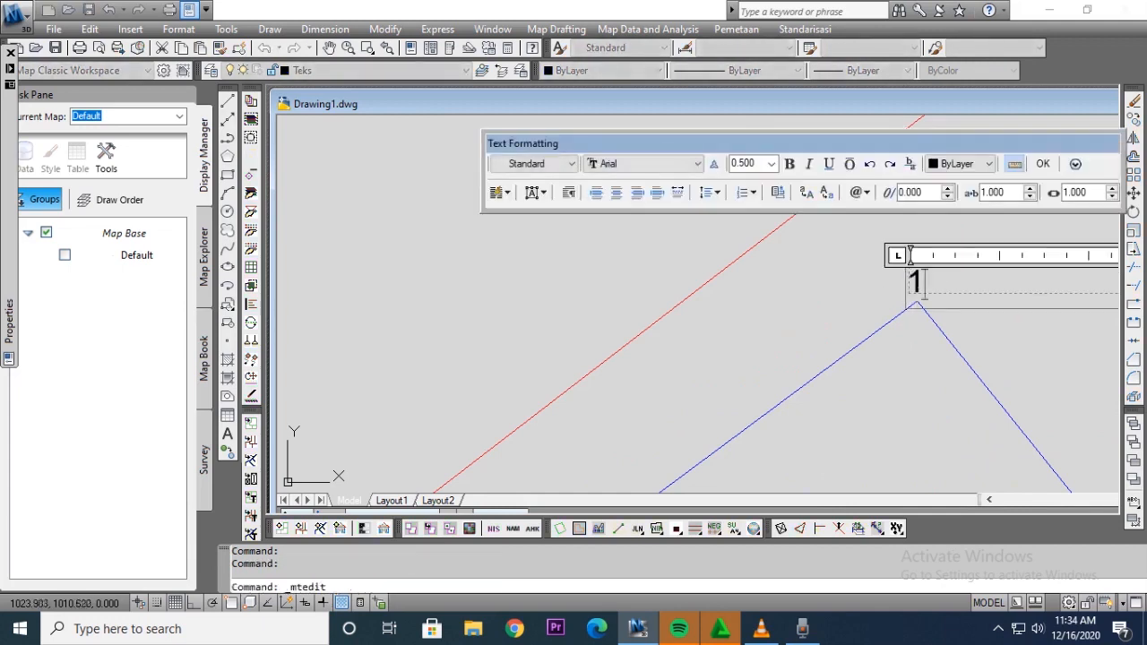
{"action": "key", "text": "ctrl+a"}
{"action": "type", "text": "f"}
{"action": "left_click", "coordinate": [704, 257]}
{"action": "scroll", "coordinate": [819, 171], "scroll_direction": "down", "scroll_amount": 5}
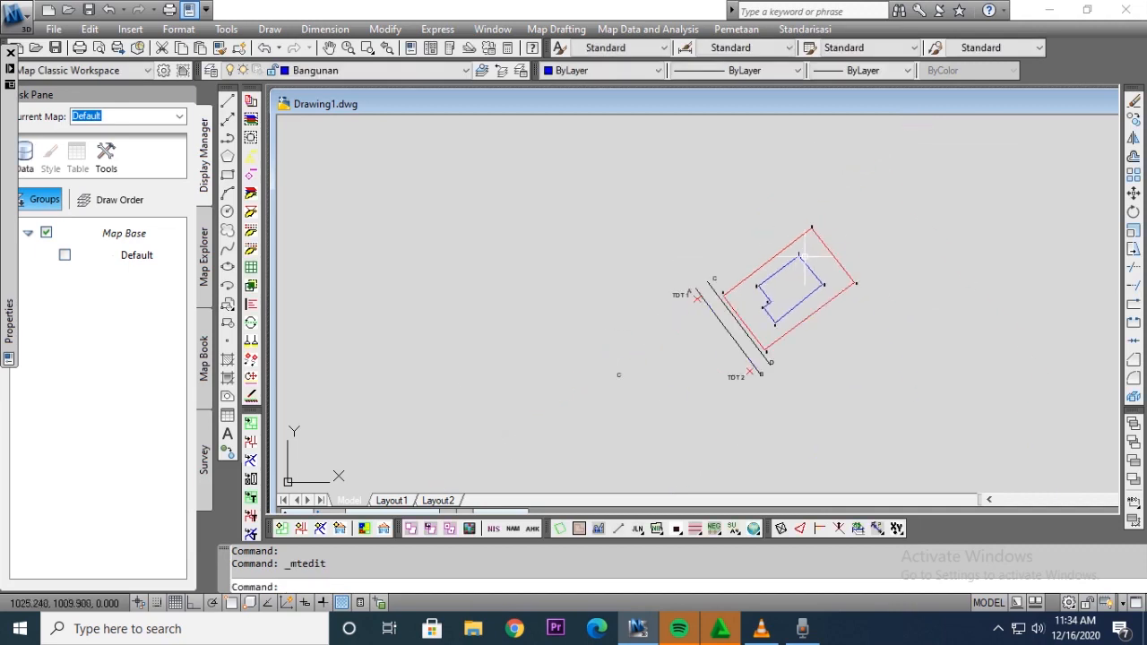
{"action": "scroll", "coordinate": [749, 332], "scroll_direction": "up", "scroll_amount": 3}
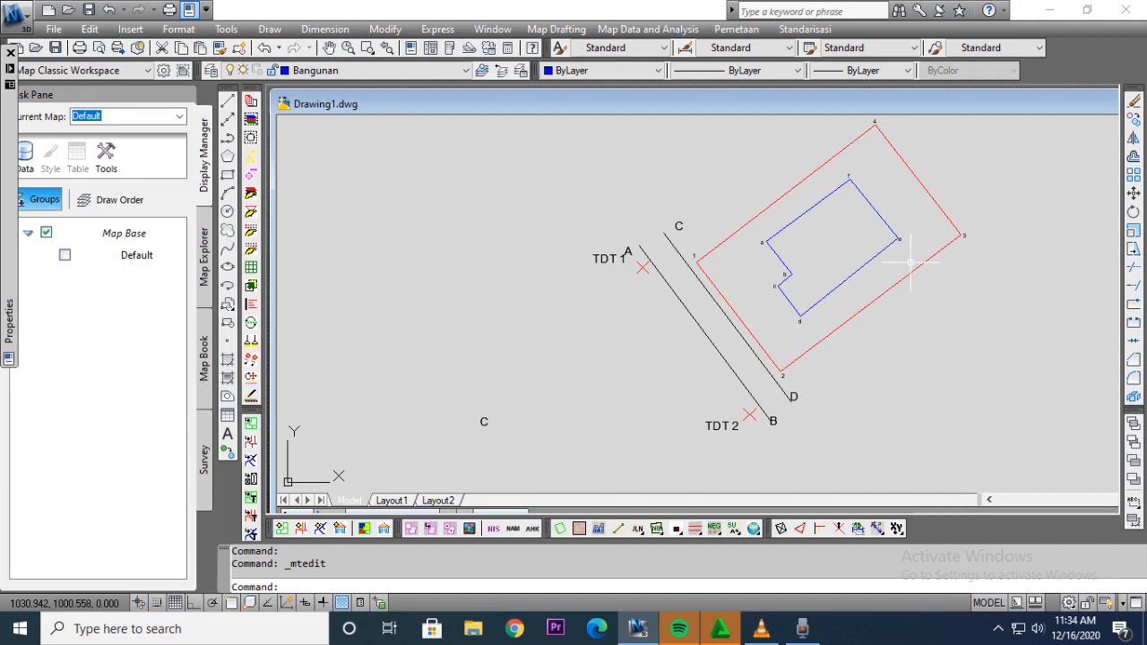
{"action": "left_click", "coordinate": [211, 71]}
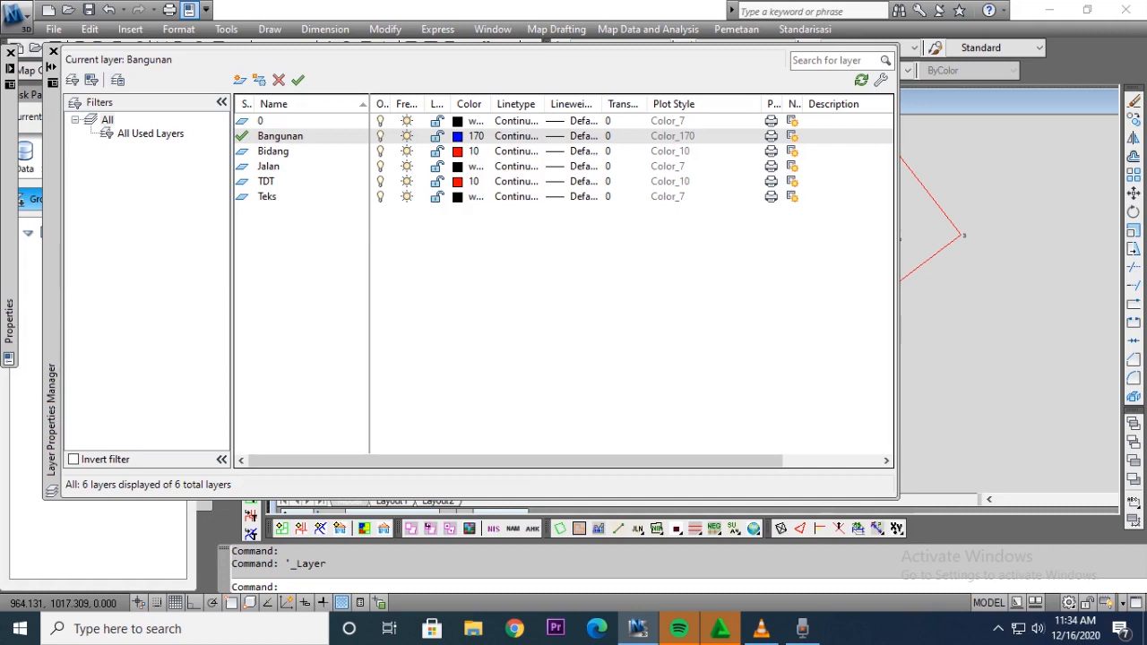
{"action": "left_click", "coordinate": [53, 51]}
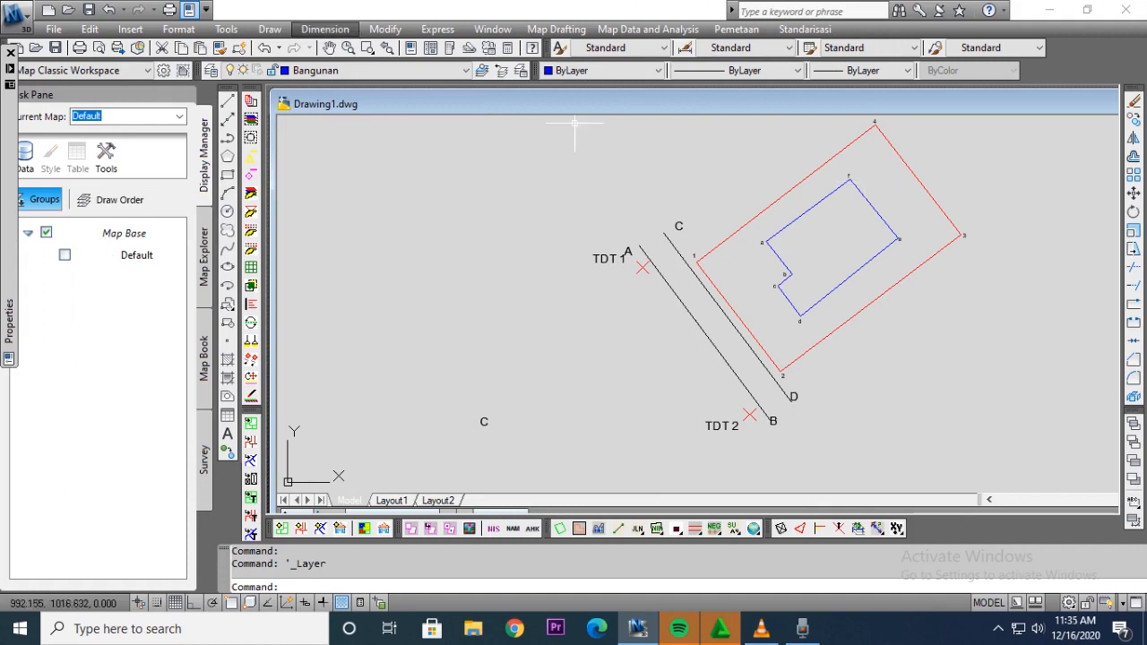
{"action": "left_click", "coordinate": [325, 29]}
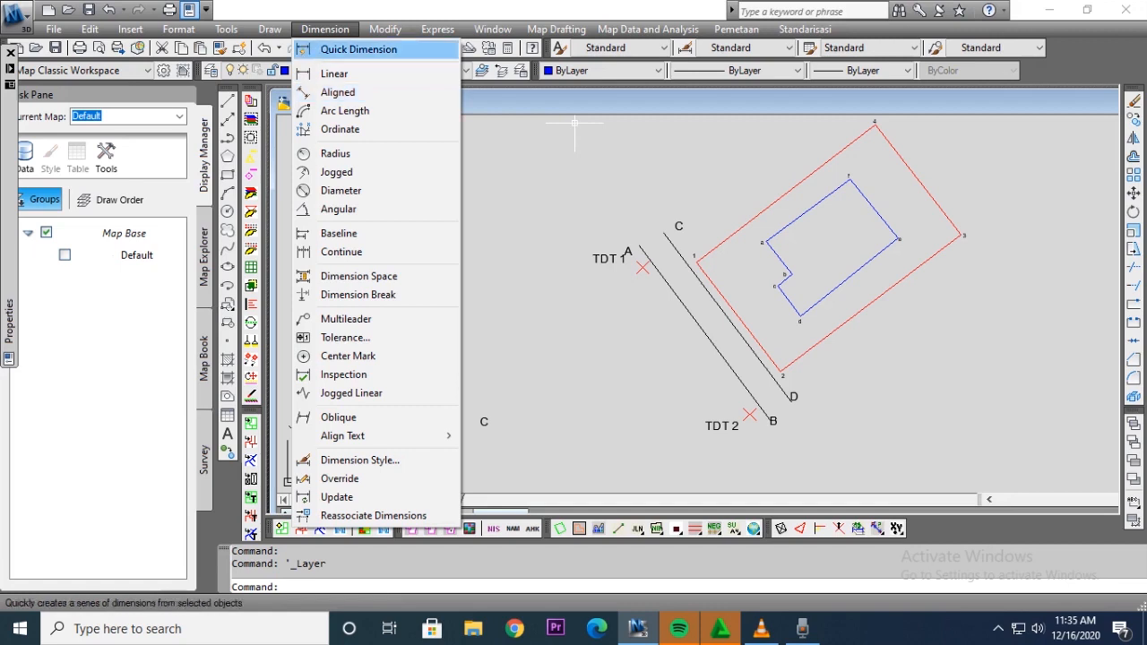
{"action": "left_click", "coordinate": [359, 50]}
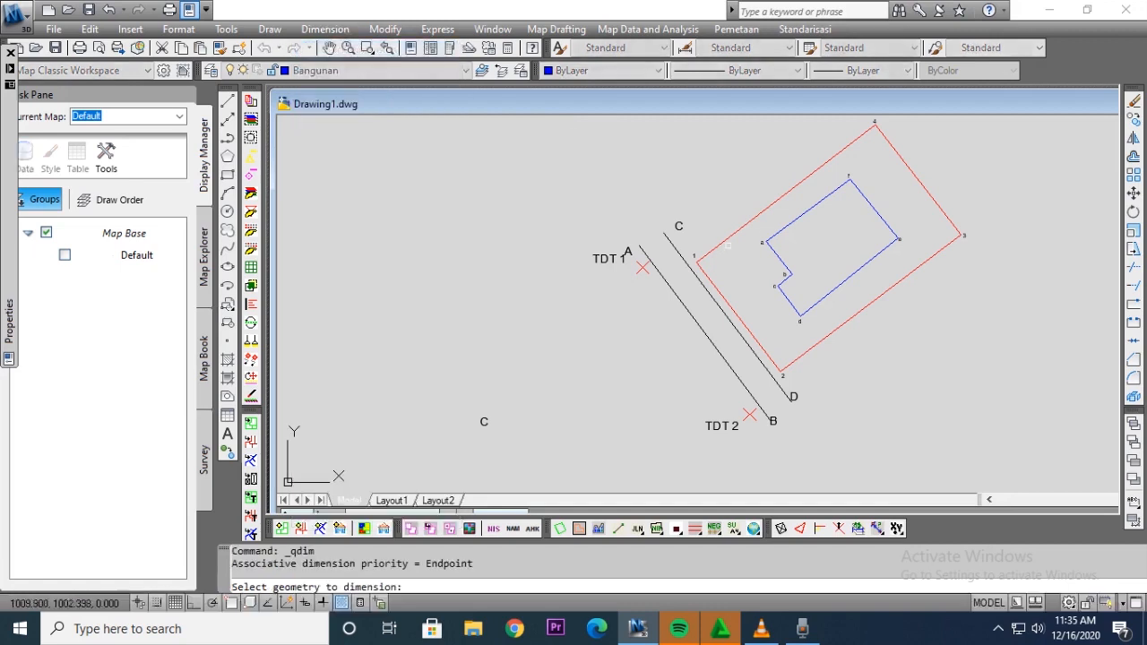
{"action": "left_click", "coordinate": [849, 277]}
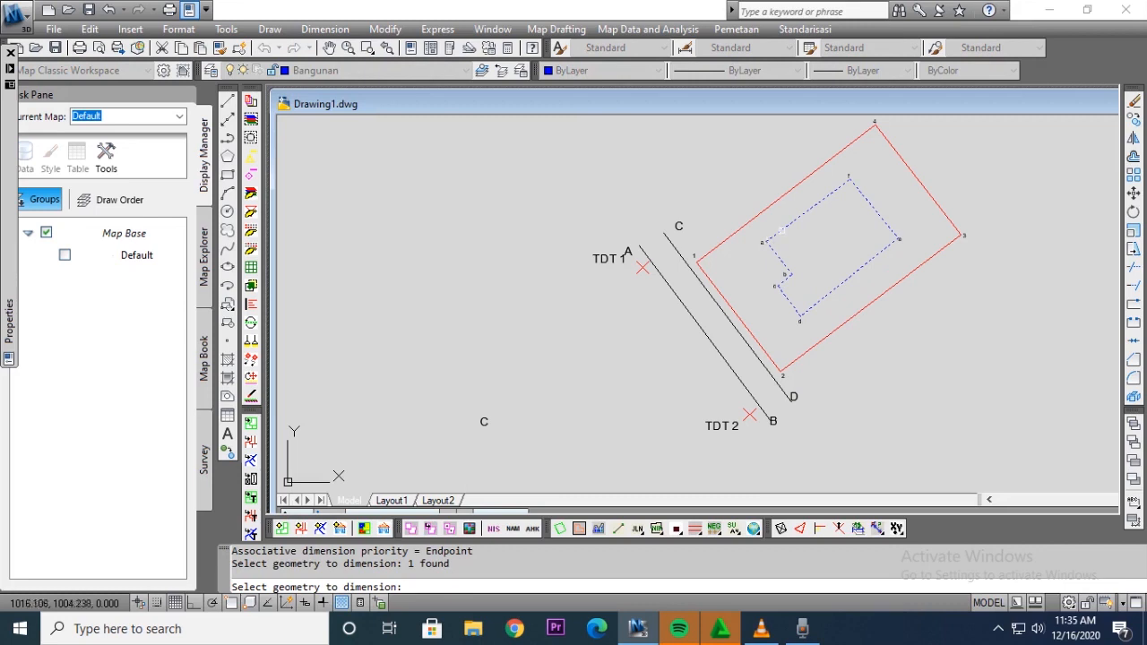
{"action": "key", "text": "Return"}
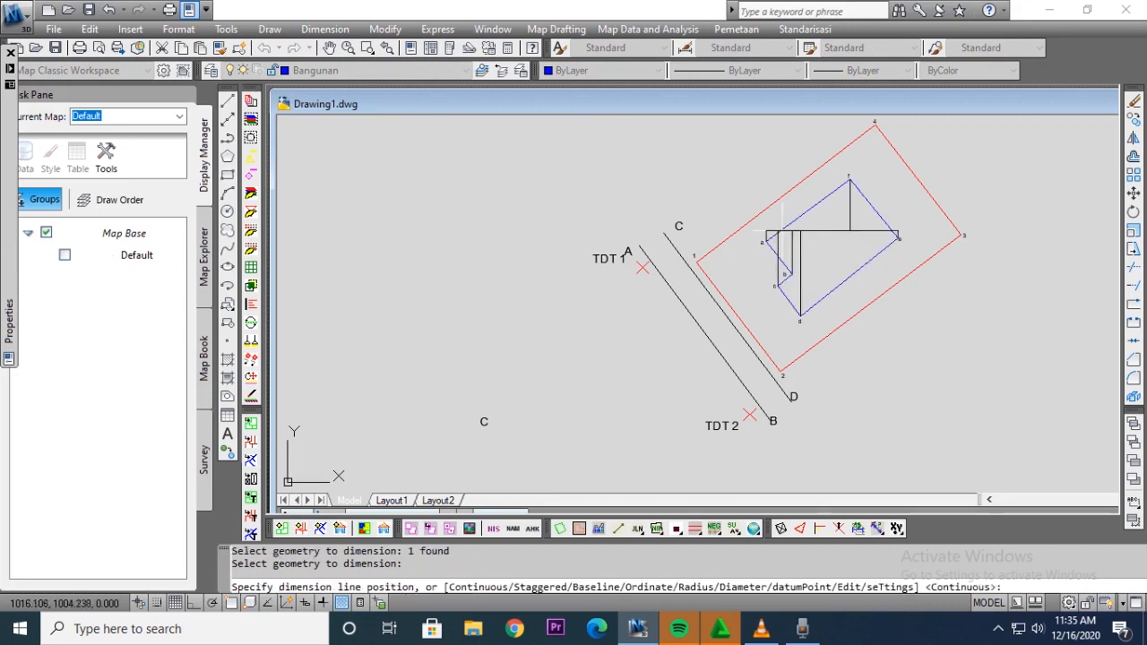
{"action": "key", "text": "ctrl+z"}
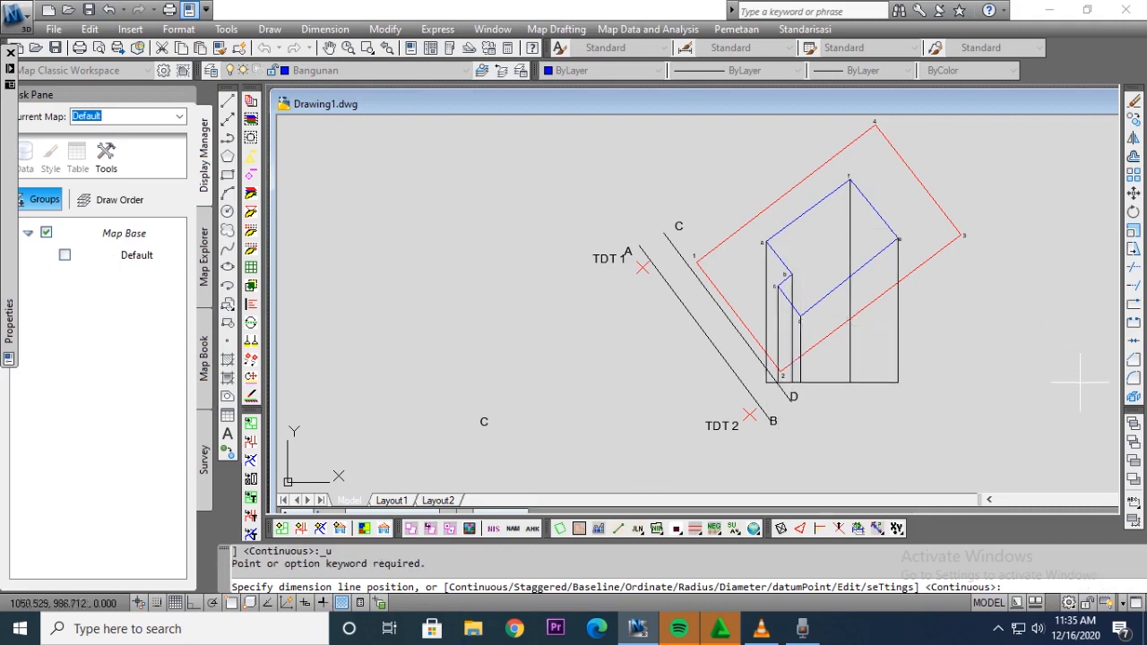
{"action": "key", "text": "Escape"}
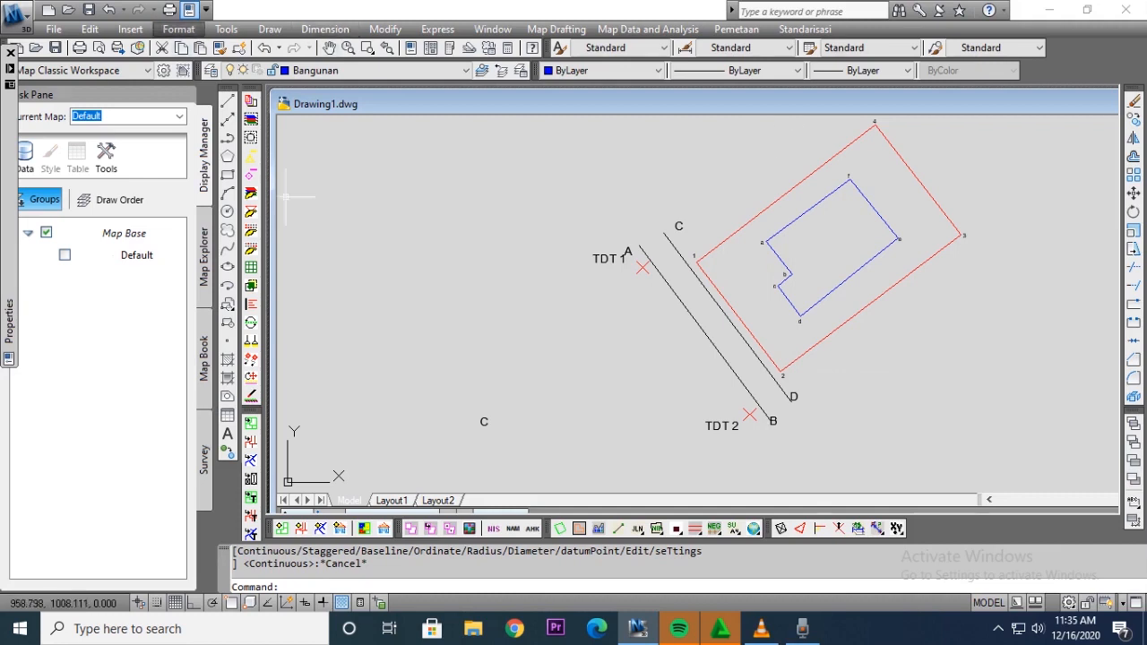
Step: Turn on object snap and add an aligned dimension from parcel corner 1 to corner 4, placed just outside the parcel
{"action": "left_click", "coordinate": [324, 29]}
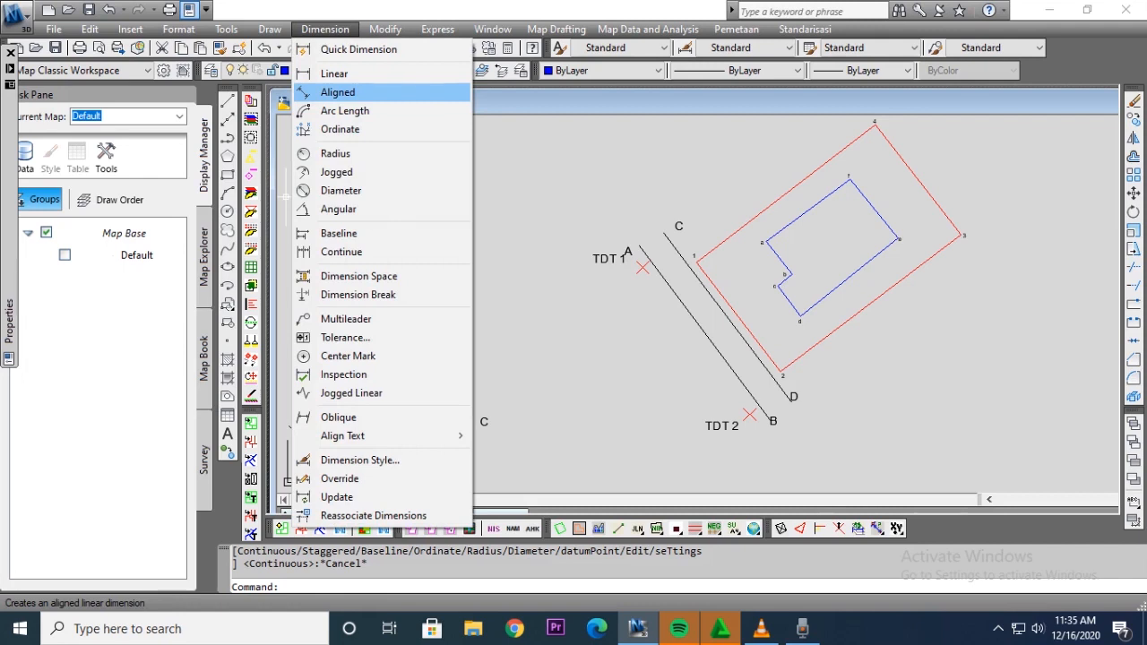
{"action": "left_click", "coordinate": [338, 92]}
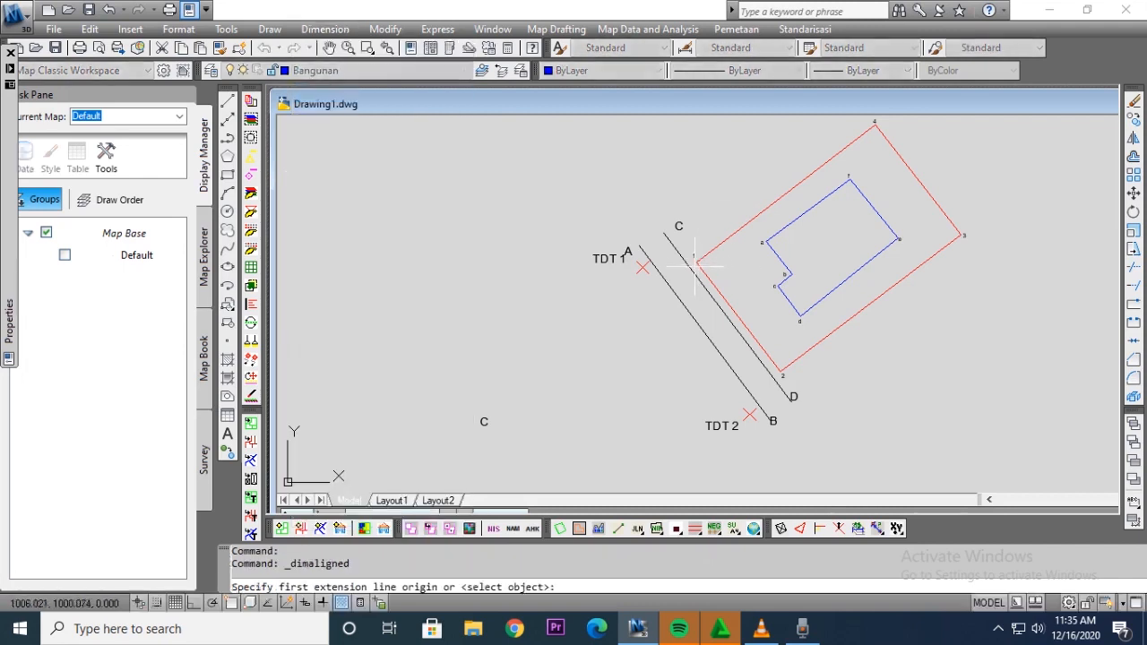
{"action": "key", "text": "F3"}
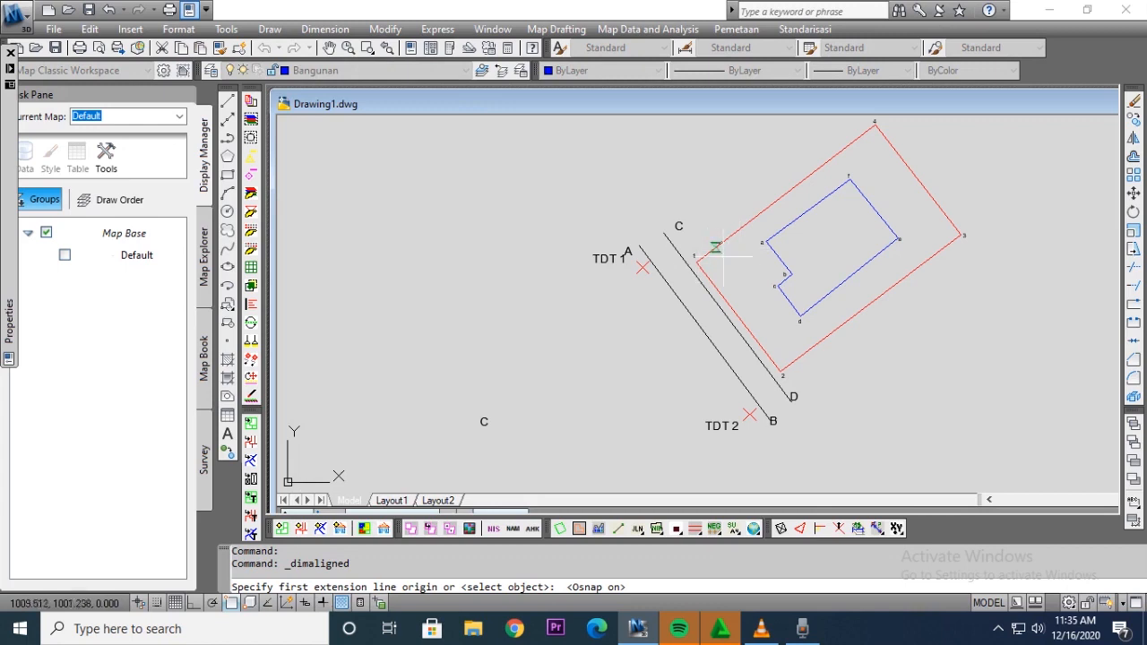
{"action": "left_click", "coordinate": [696, 258]}
{"action": "left_click", "coordinate": [875, 123]}
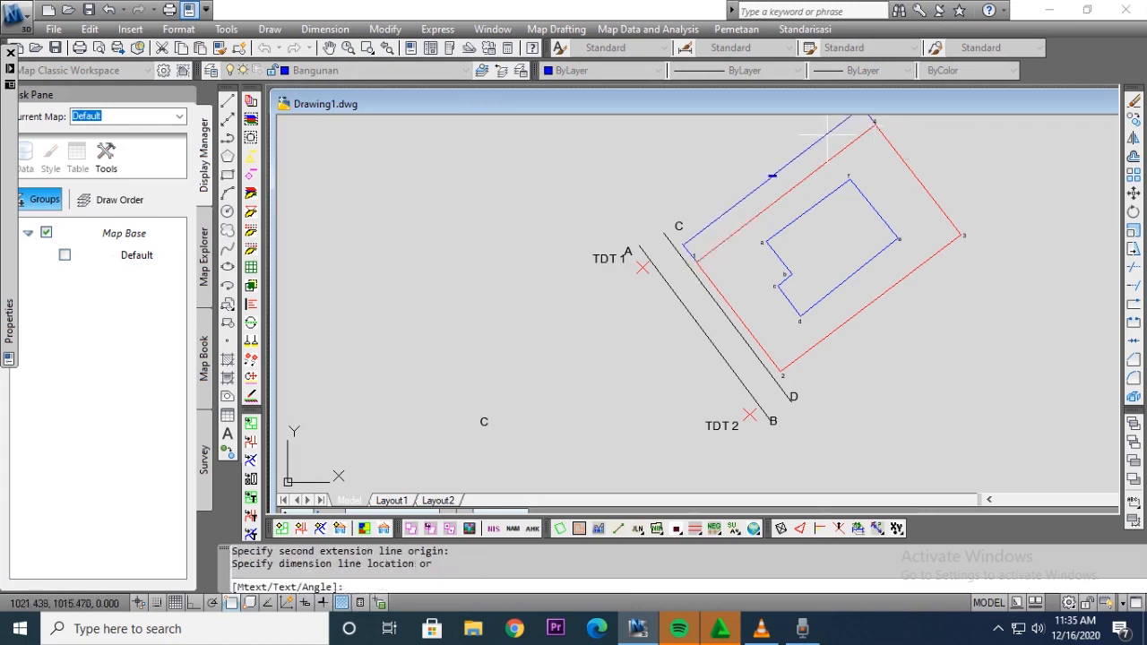
{"action": "scroll", "coordinate": [685, 255], "scroll_direction": "up", "scroll_amount": 5}
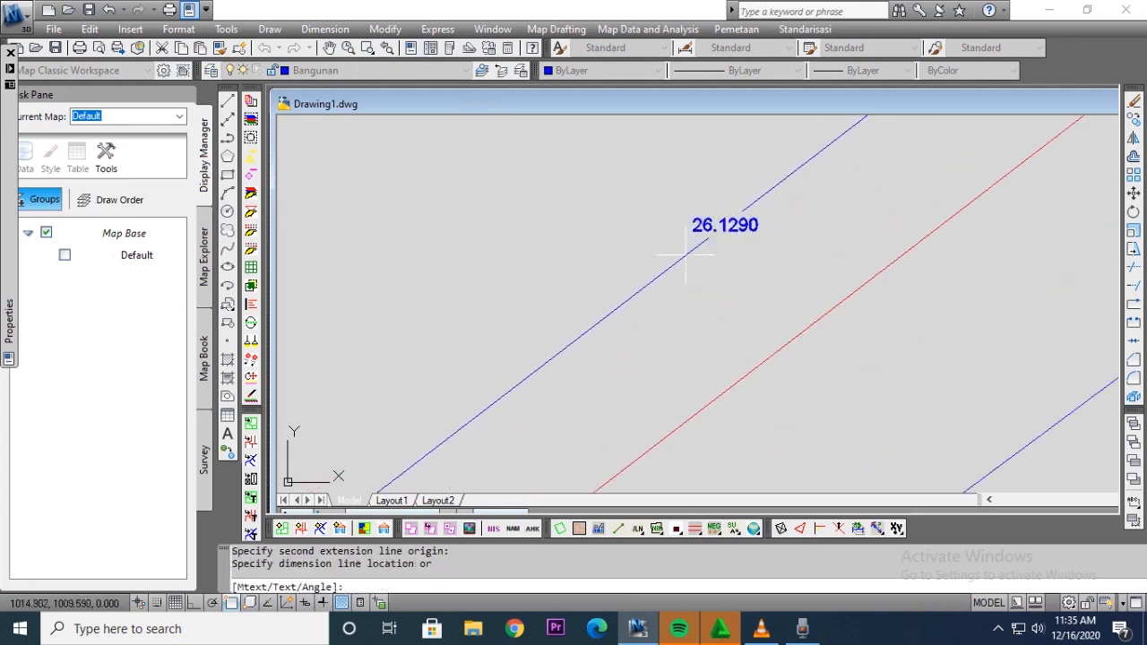
{"action": "left_click", "coordinate": [740, 260]}
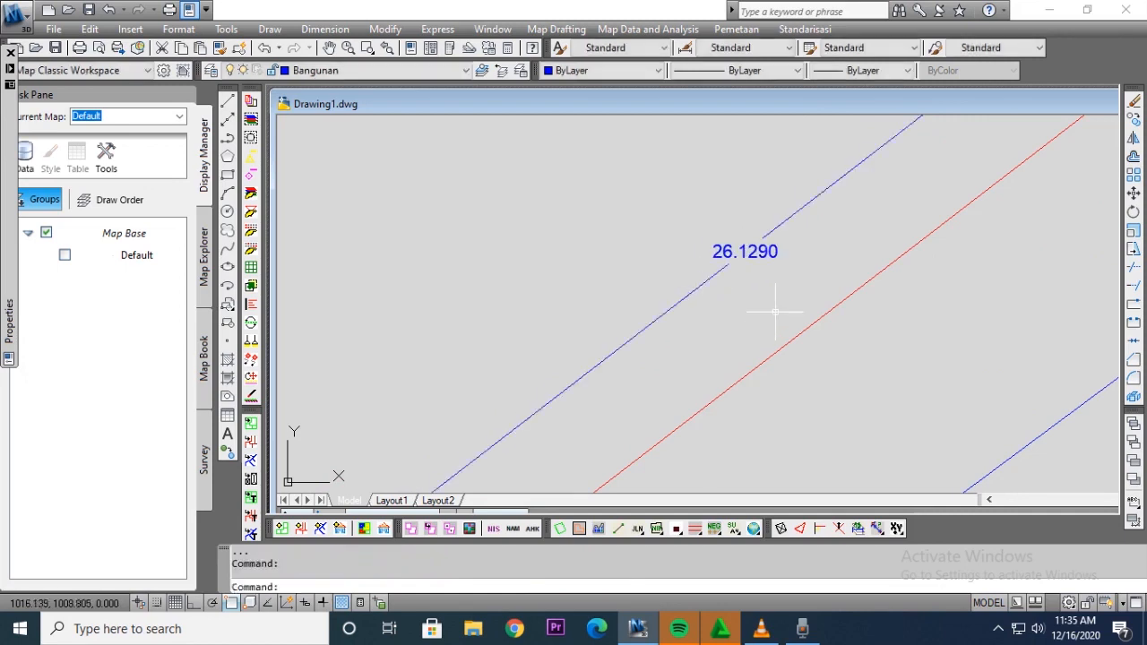
Step: Modify the Standard dimension style to show linear dimensions with a precision of 0.000
{"action": "left_click", "coordinate": [179, 29]}
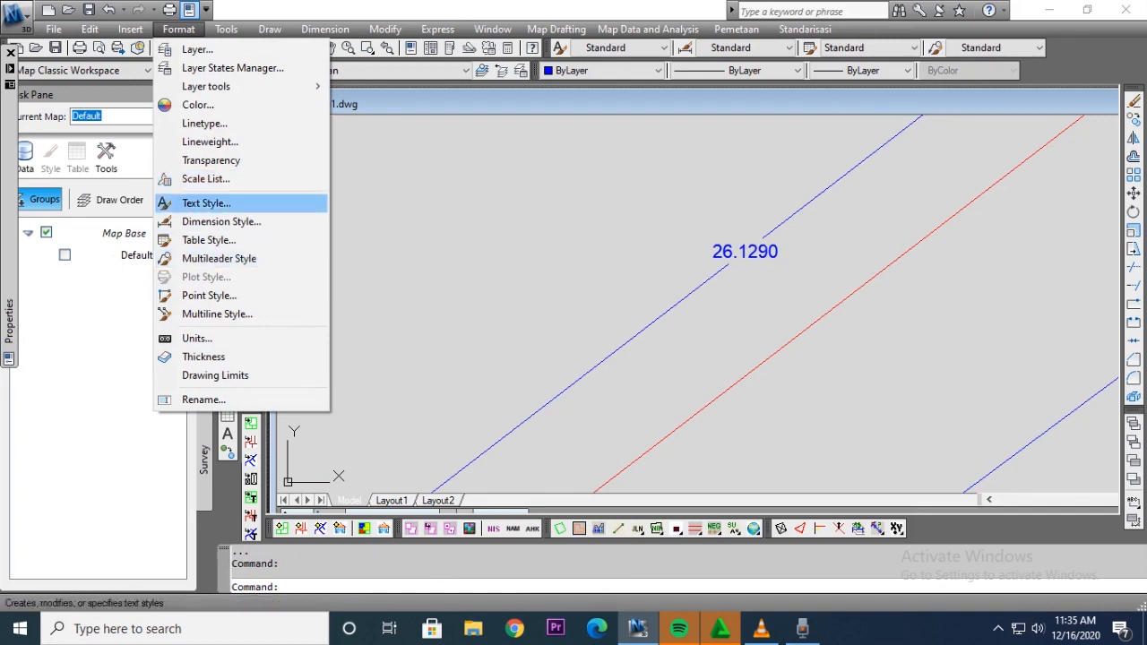
{"action": "left_click", "coordinate": [221, 221]}
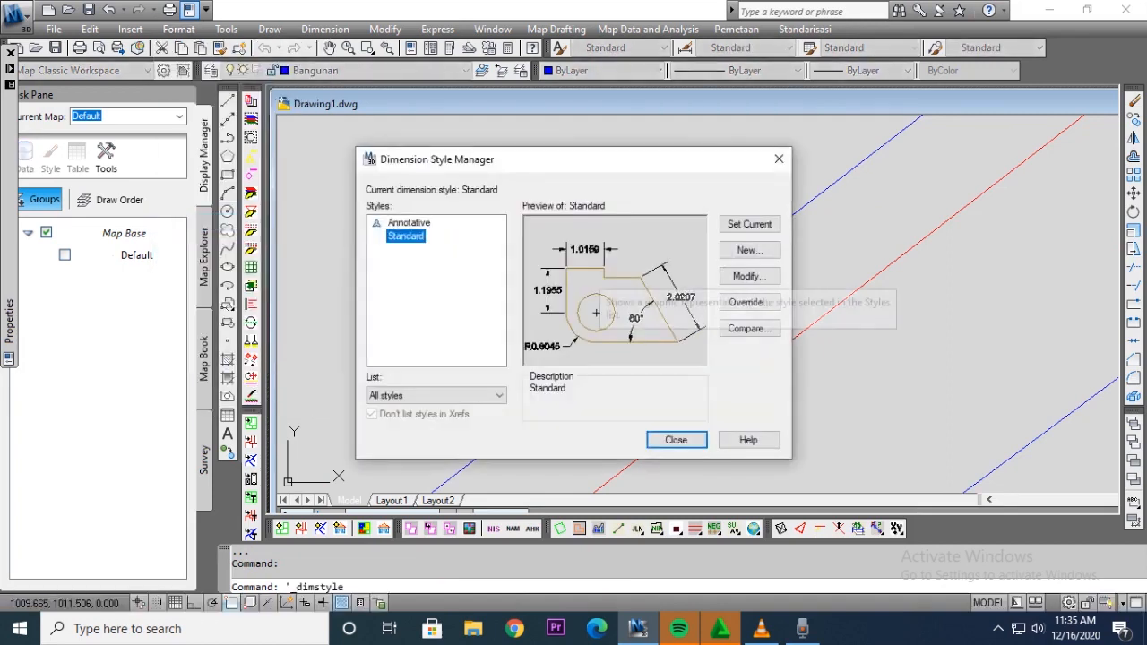
{"action": "left_click", "coordinate": [750, 276]}
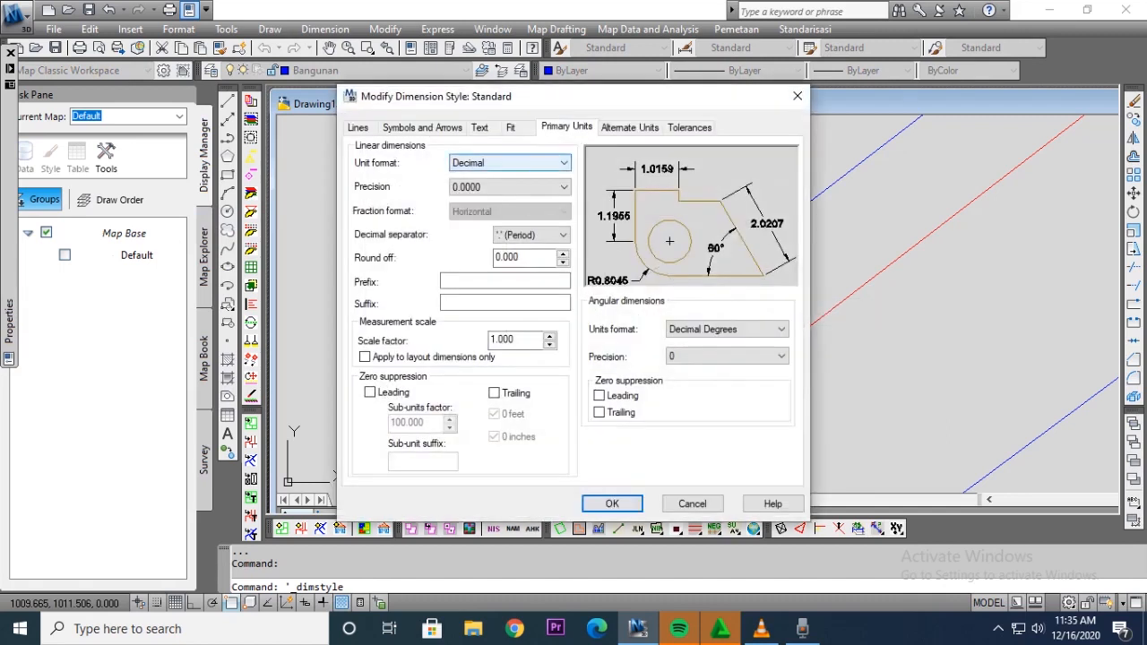
{"action": "left_click", "coordinate": [510, 187]}
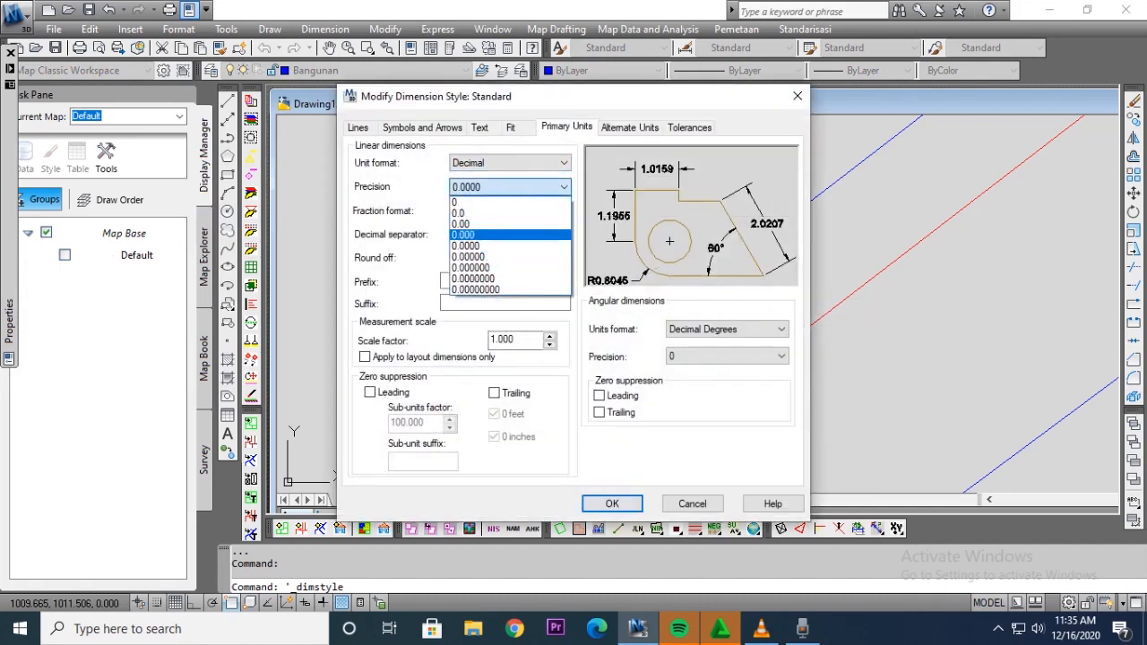
{"action": "left_click", "coordinate": [464, 235]}
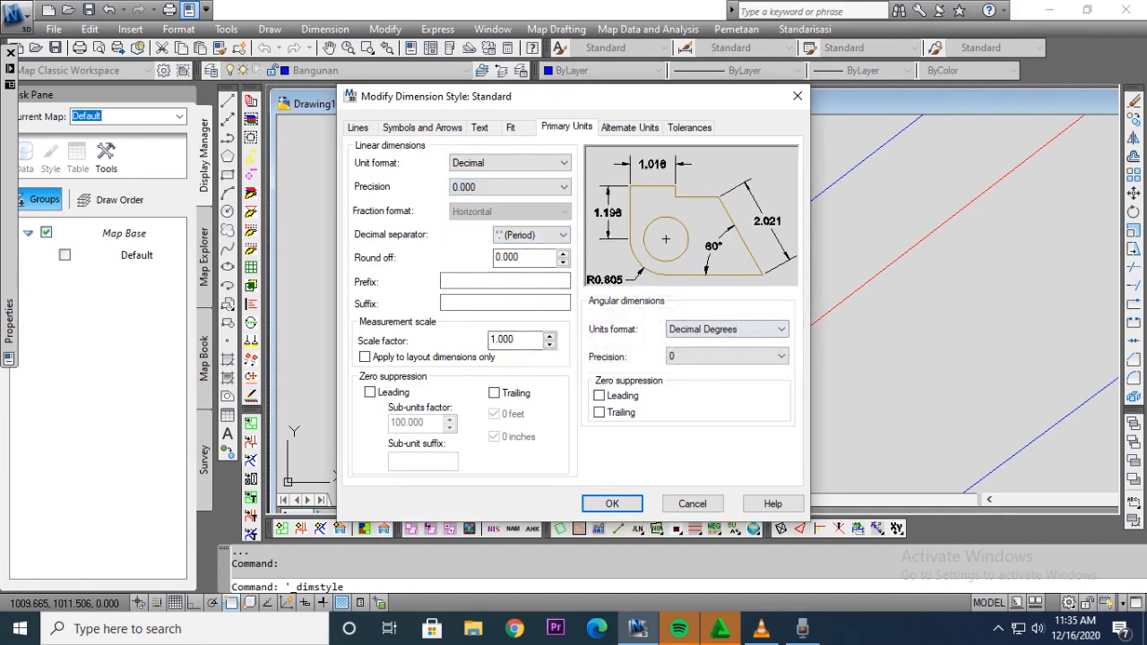
Step: Set the style's angular dimensions to Degrees Minutes Seconds with a precision of 0d00'00"
{"action": "left_click", "coordinate": [717, 329]}
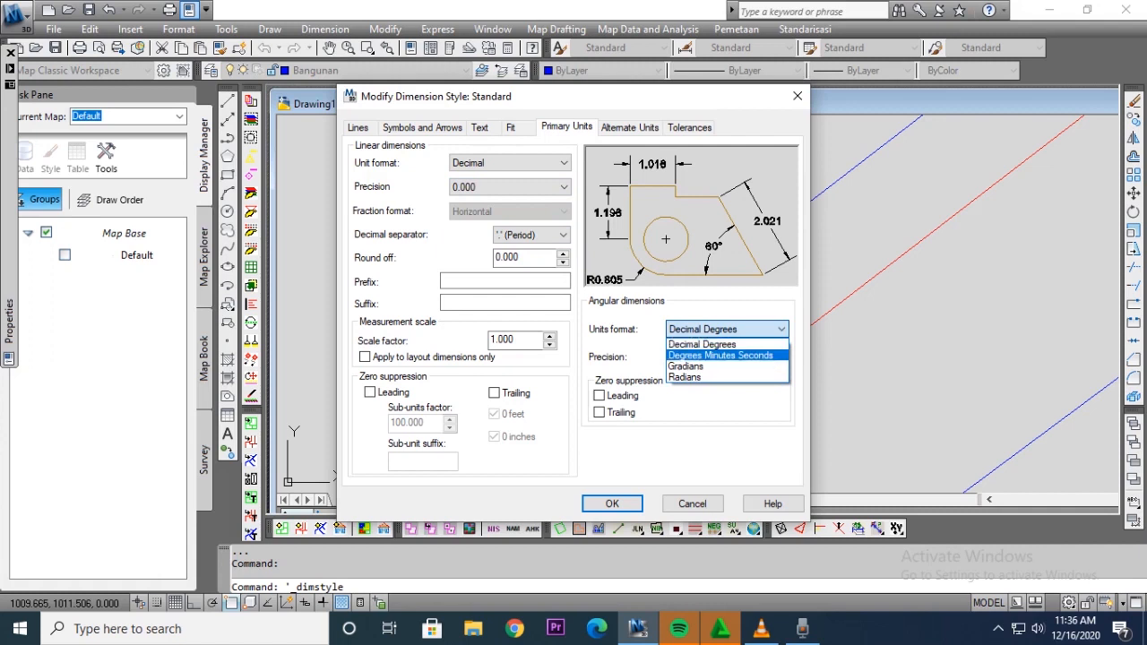
{"action": "left_click", "coordinate": [720, 355]}
{"action": "left_click", "coordinate": [726, 357]}
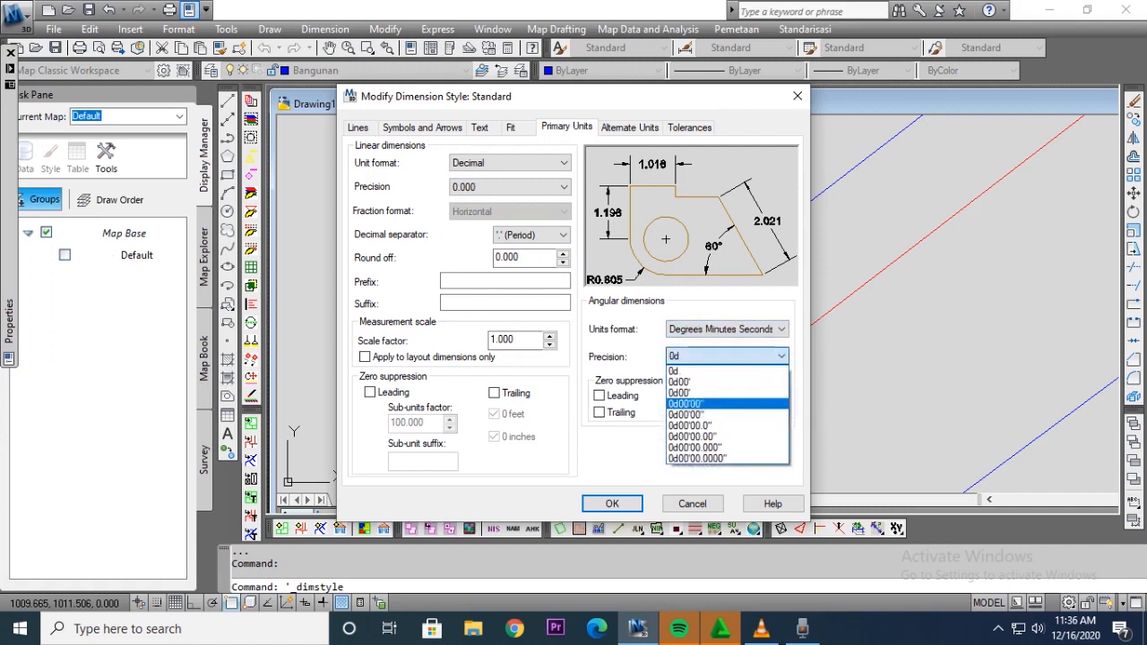
{"action": "left_click", "coordinate": [708, 404]}
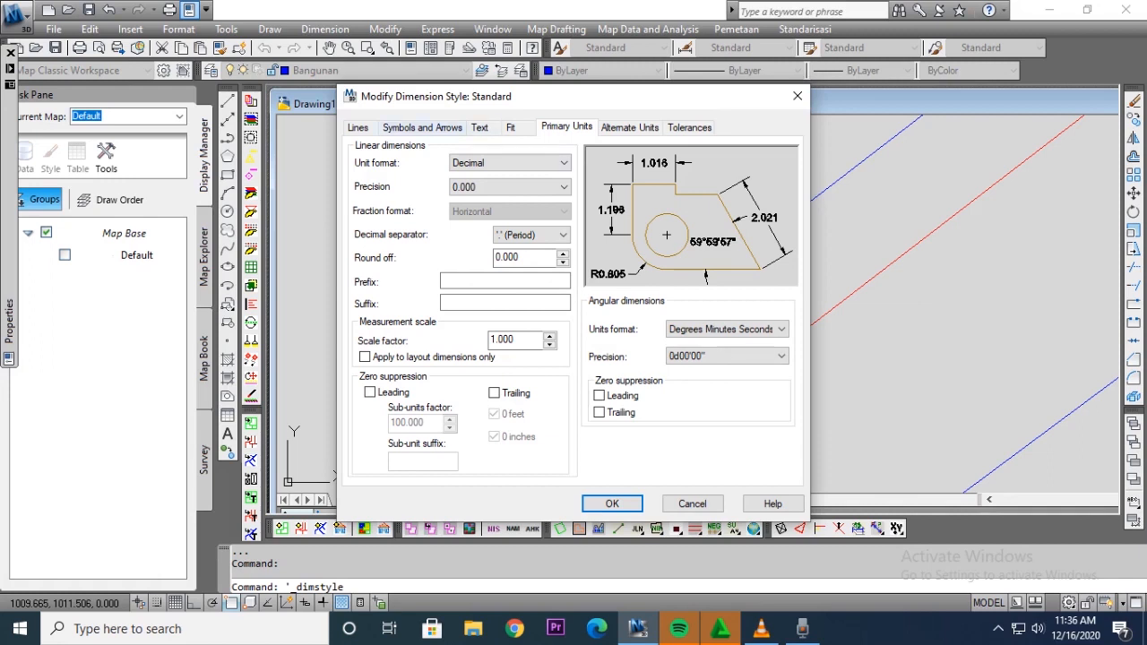
Step: Suppress both dimension lines and both extension lines in the Standard dimension style
{"action": "left_click", "coordinate": [358, 128]}
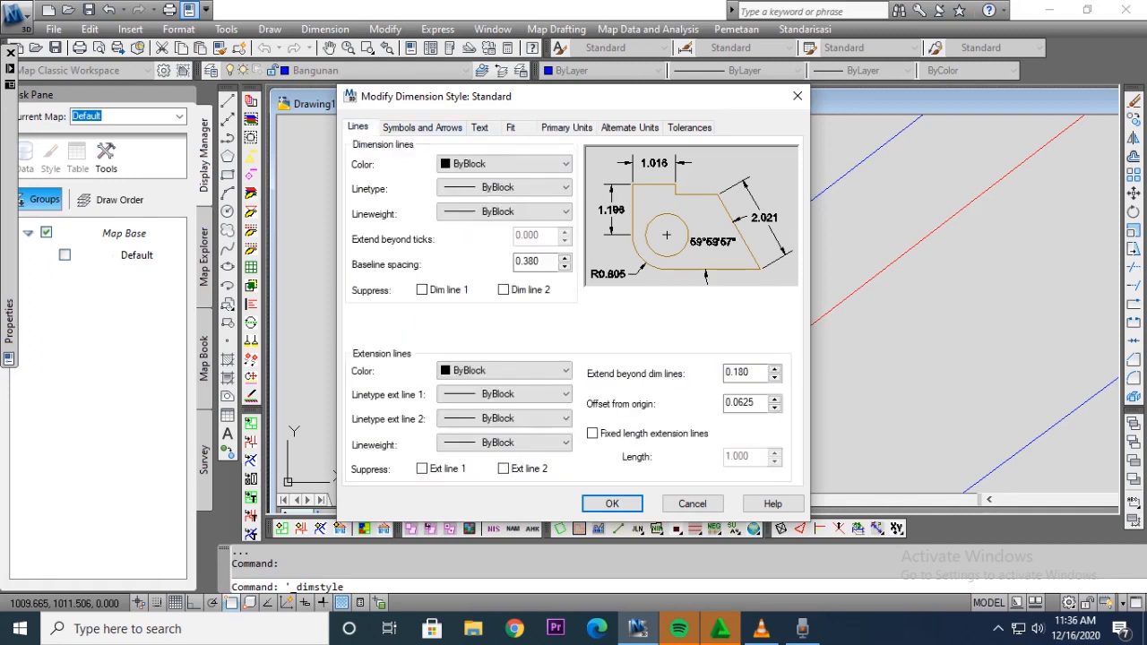
{"action": "left_click", "coordinate": [421, 290]}
{"action": "left_click", "coordinate": [503, 290]}
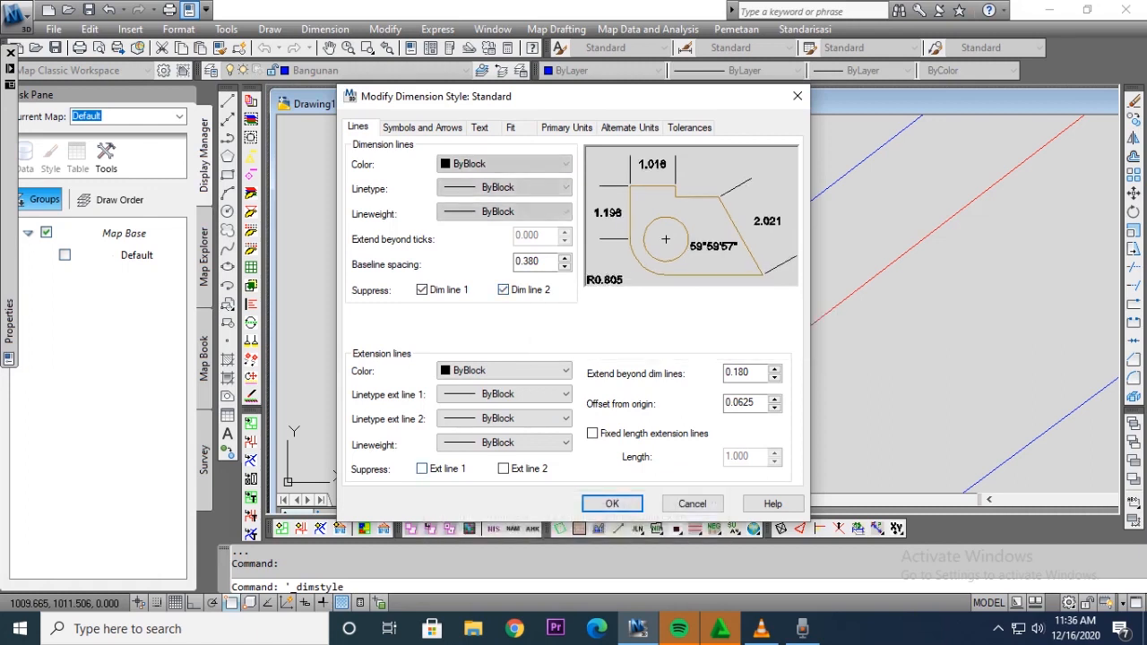
{"action": "left_click", "coordinate": [422, 469]}
{"action": "left_click", "coordinate": [502, 469]}
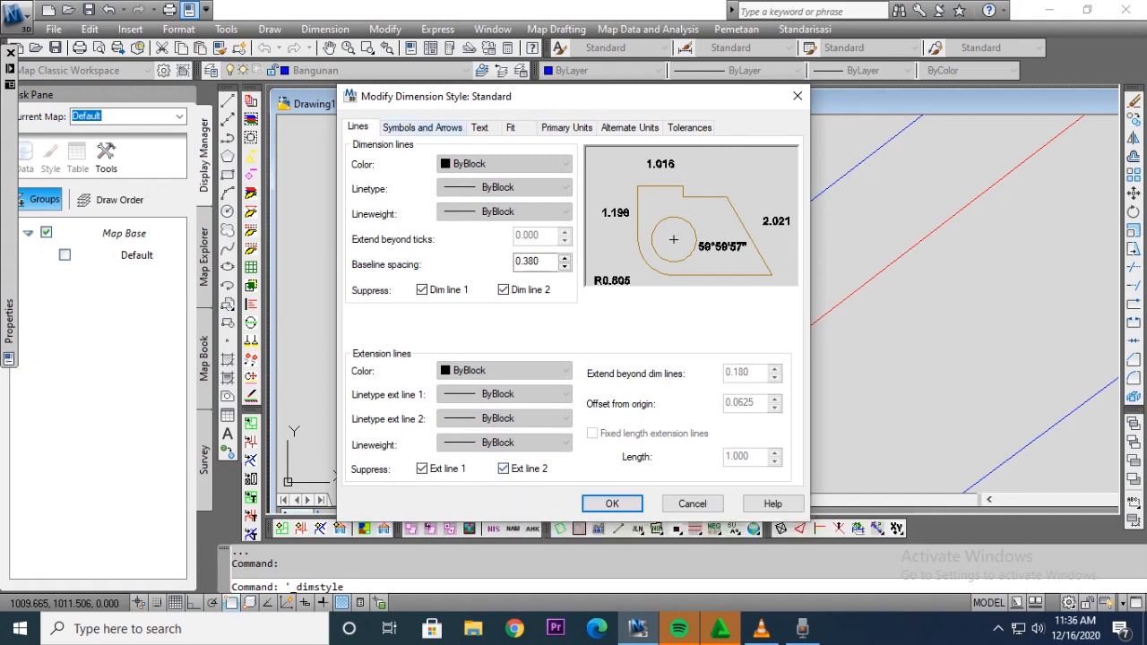
Step: Place the style's dimension text vertically Above and aligned with the dimension line, and apply the style changes
{"action": "left_click", "coordinate": [566, 128]}
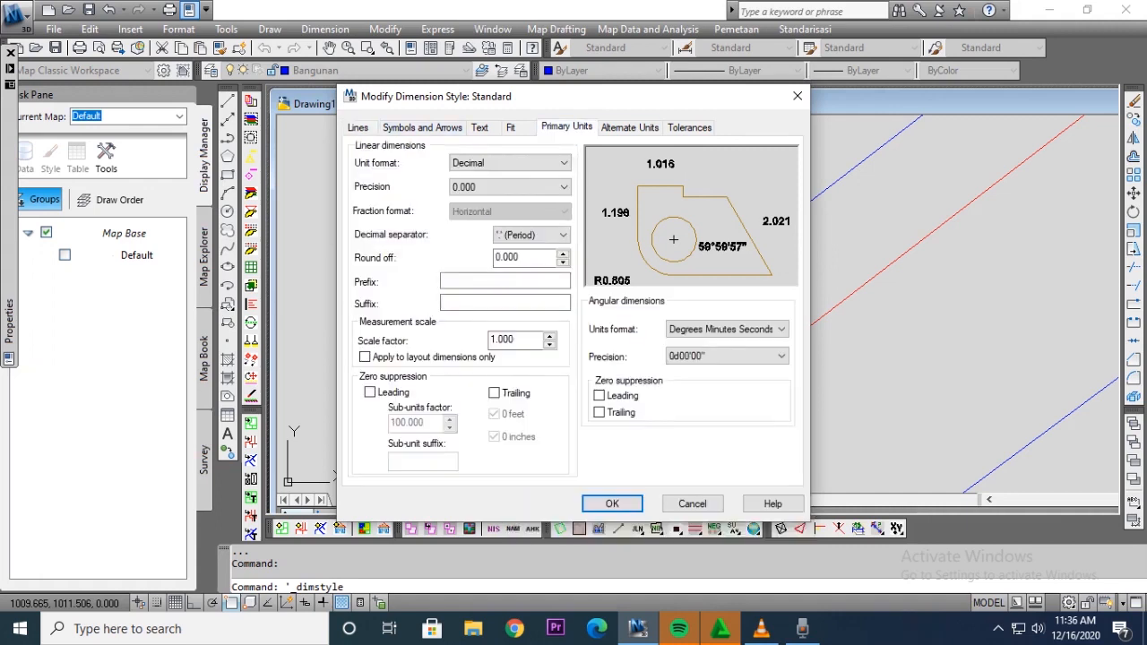
{"action": "left_click", "coordinate": [422, 127]}
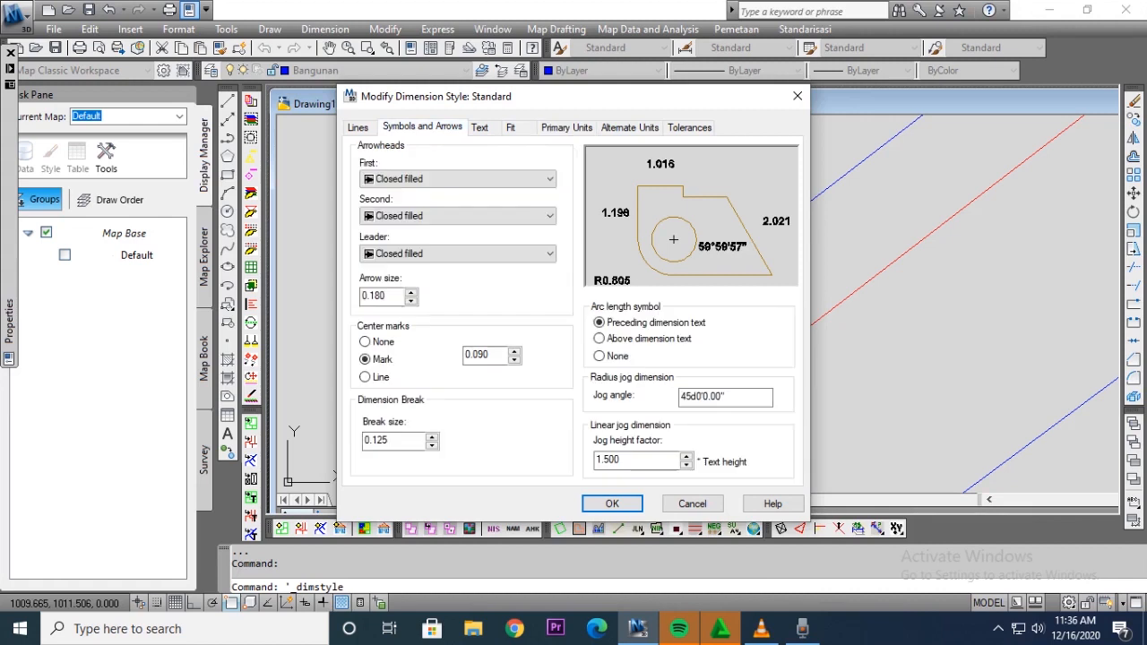
{"action": "left_click", "coordinate": [481, 127]}
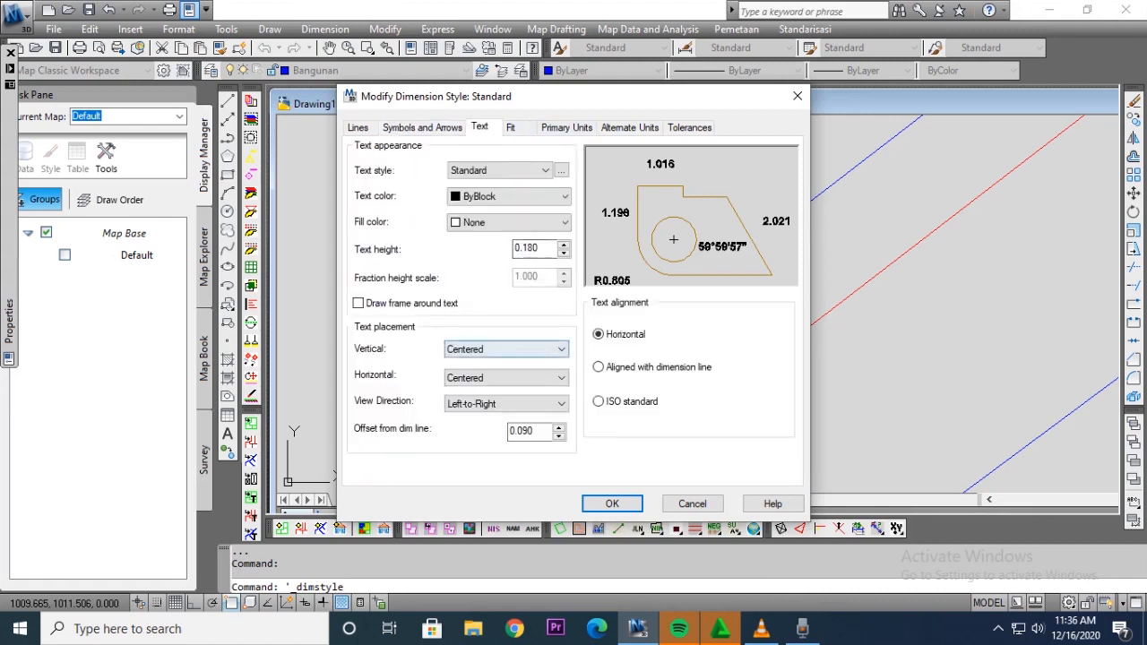
{"action": "left_click", "coordinate": [520, 349]}
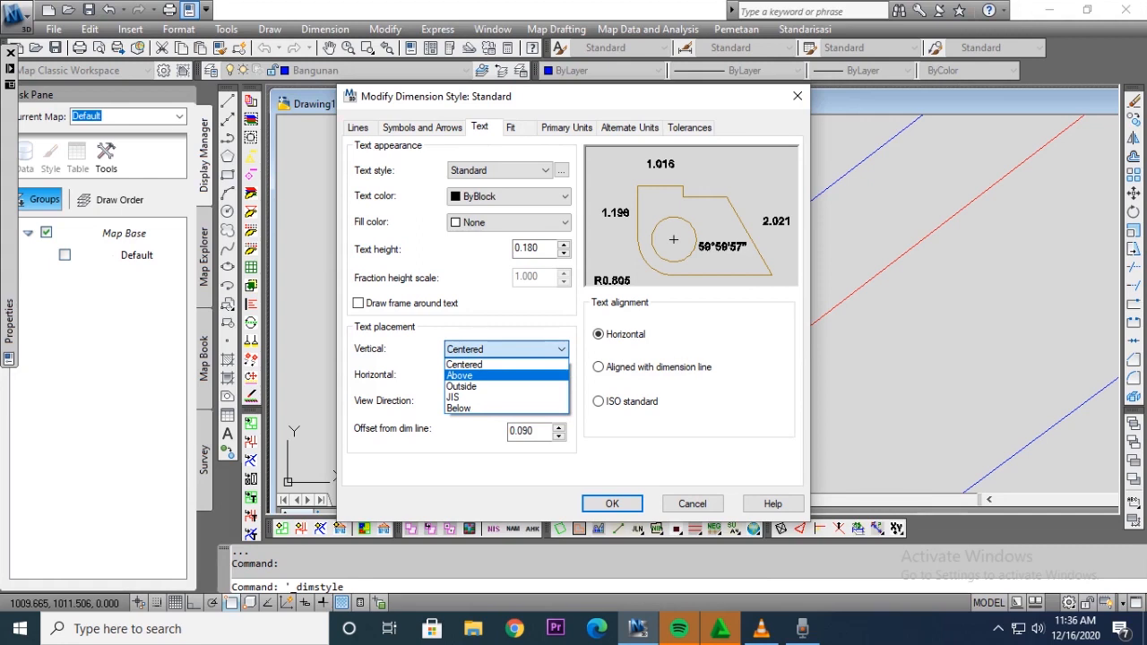
{"action": "left_click", "coordinate": [507, 376]}
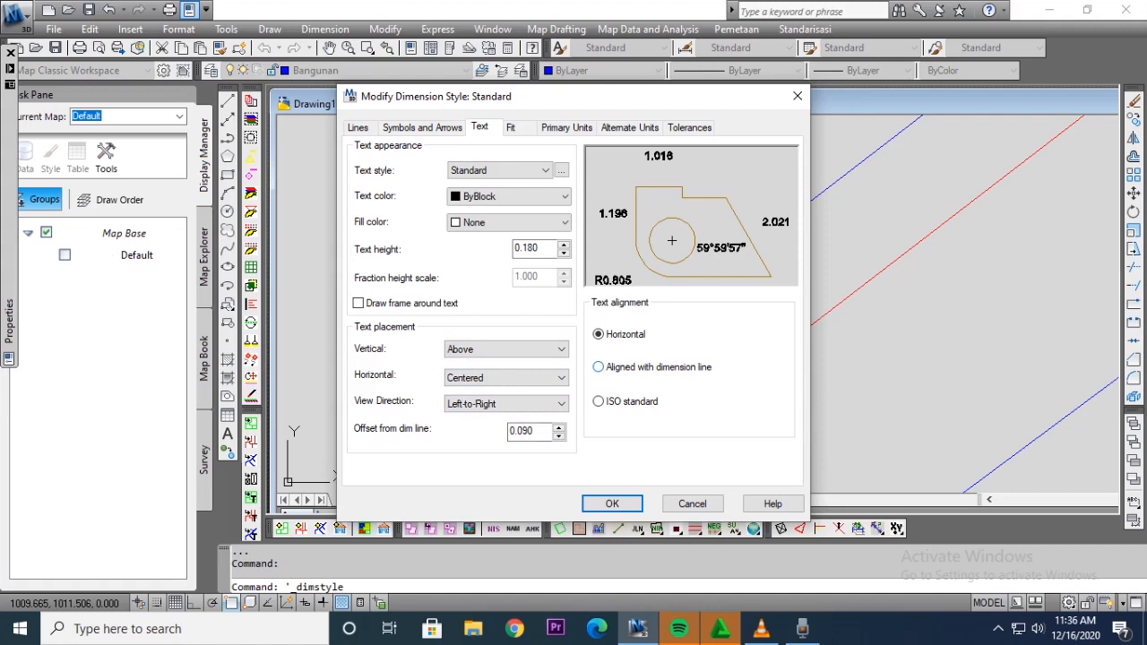
{"action": "left_click", "coordinate": [599, 367]}
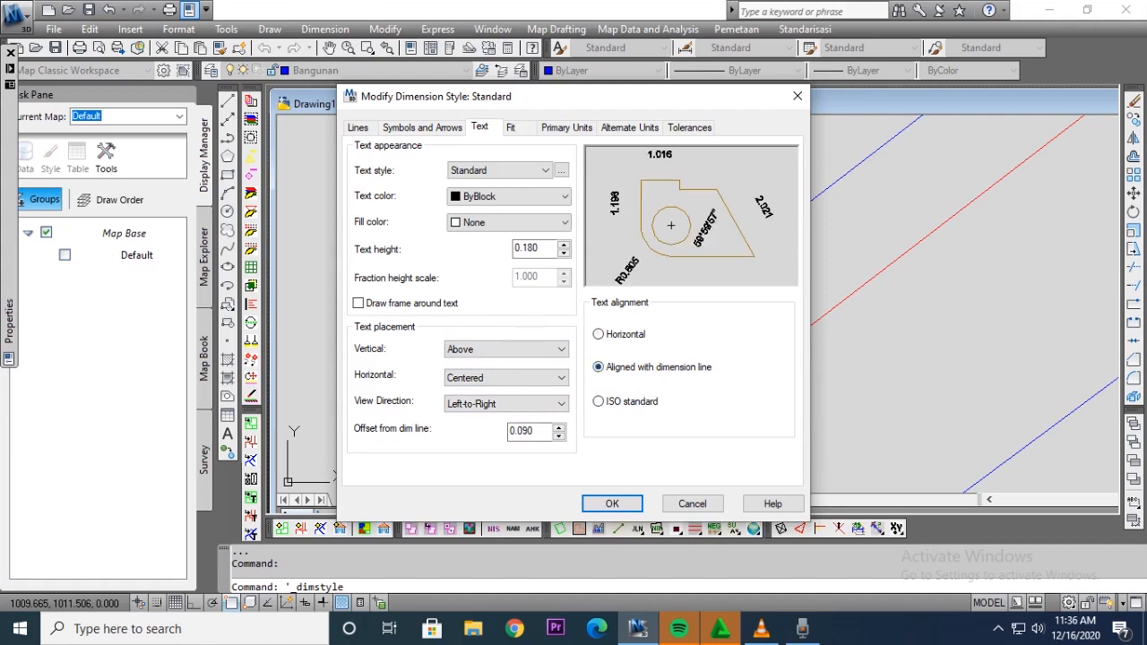
{"action": "left_click", "coordinate": [613, 504]}
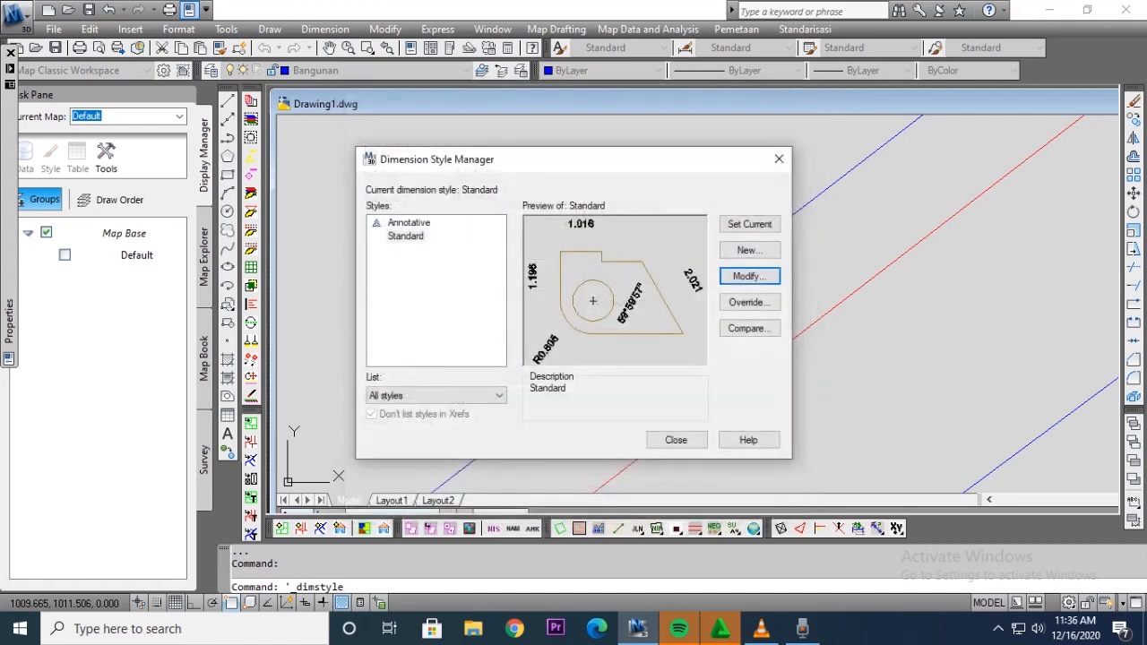
{"action": "left_click", "coordinate": [676, 439]}
Step: Move the dimension text of parcel side 1–4 next to its red boundary line
{"action": "scroll", "coordinate": [717, 346], "scroll_direction": "down", "scroll_amount": 4}
{"action": "scroll", "coordinate": [731, 283], "scroll_direction": "down", "scroll_amount": 1}
{"action": "scroll", "coordinate": [717, 303], "scroll_direction": "up", "scroll_amount": 3}
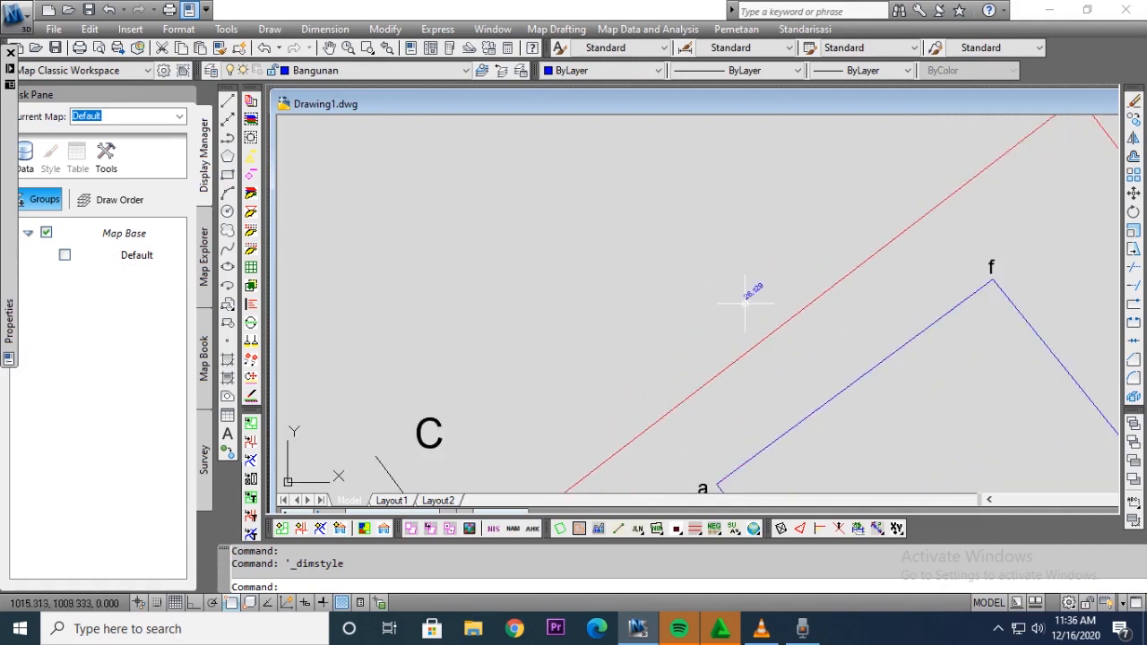
{"action": "left_click", "coordinate": [753, 292]}
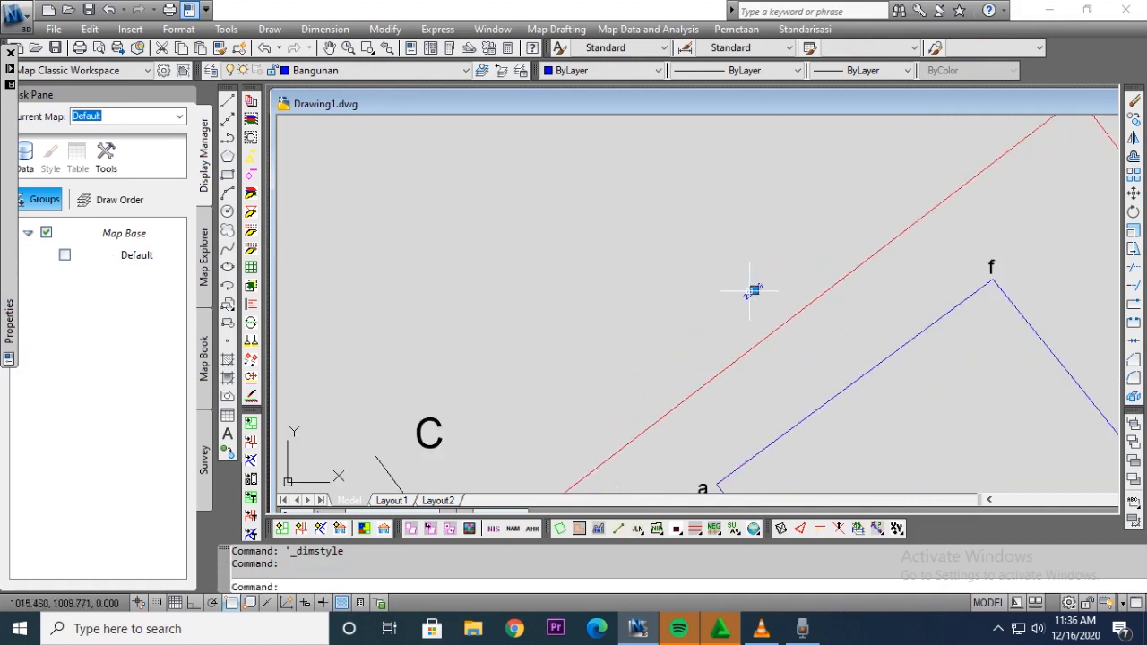
{"action": "left_click", "coordinate": [753, 292]}
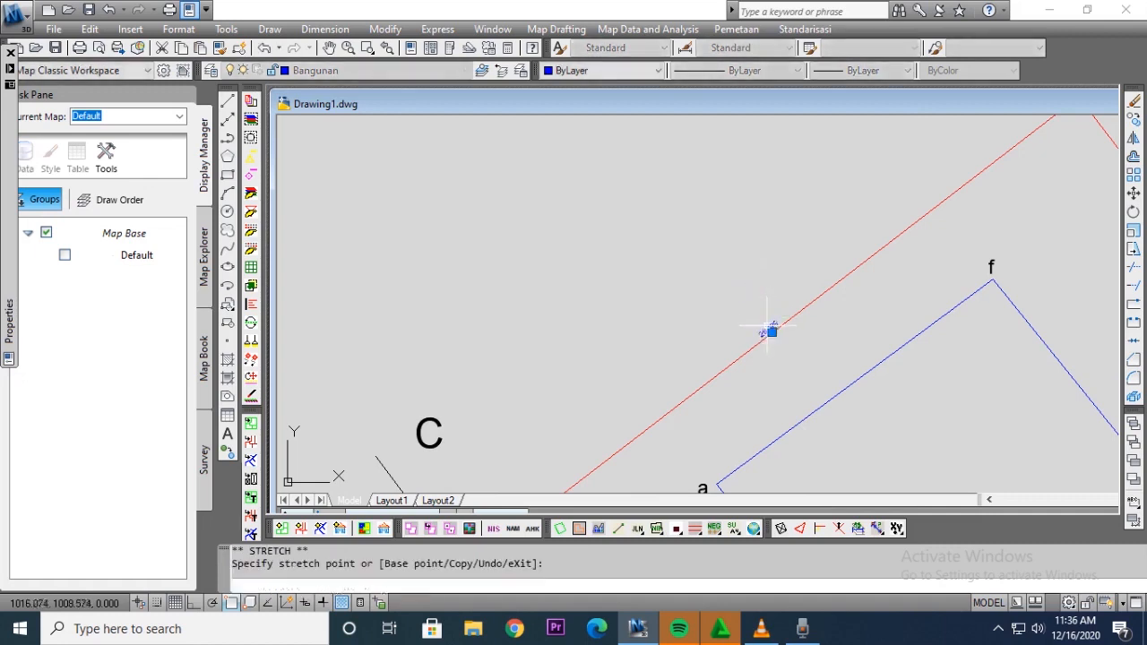
{"action": "left_click", "coordinate": [771, 332]}
{"action": "scroll", "coordinate": [765, 338], "scroll_direction": "up", "scroll_amount": 2}
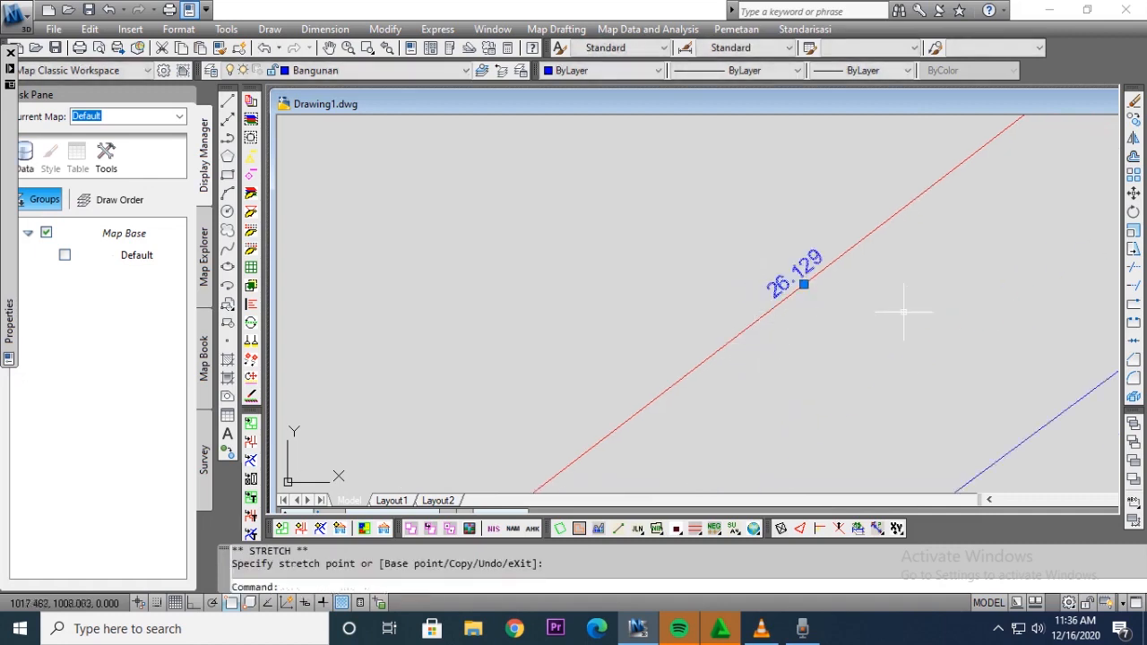
{"action": "key", "text": "Escape"}
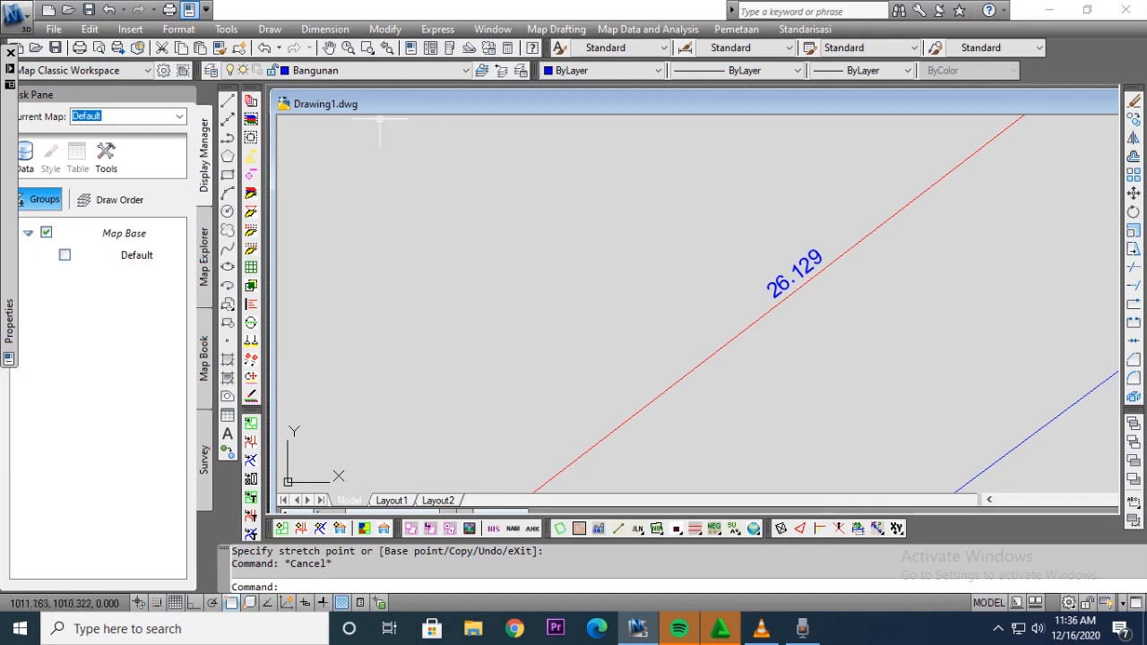
Step: Add an aligned dimension to the parcel side from corner 4 to corner 3, placed along the boundary line
{"action": "left_click", "coordinate": [325, 29]}
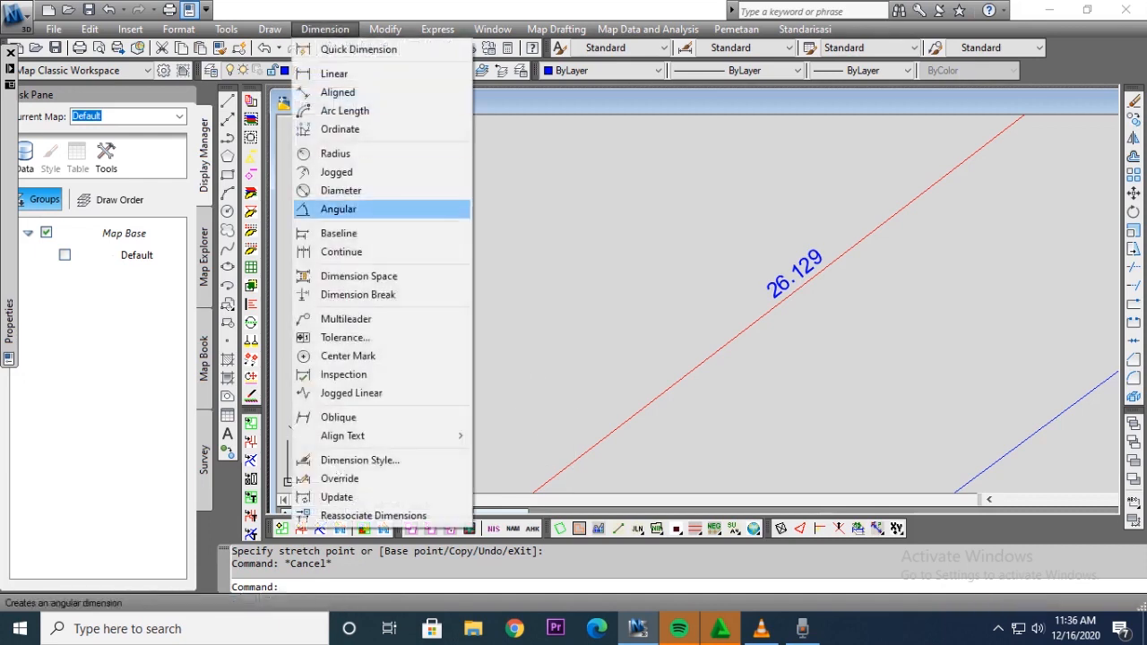
{"action": "left_click", "coordinate": [338, 92]}
{"action": "scroll", "coordinate": [448, 228], "scroll_direction": "down", "scroll_amount": 5}
{"action": "scroll", "coordinate": [516, 214], "scroll_direction": "up", "scroll_amount": 3}
{"action": "left_click", "coordinate": [518, 159]}
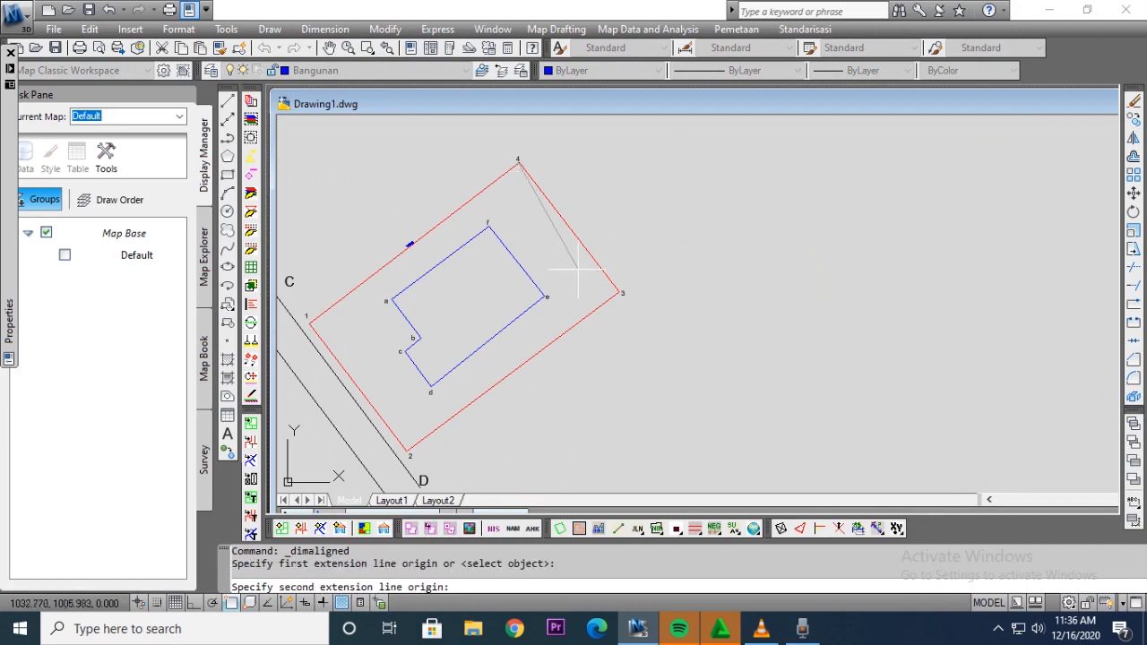
{"action": "left_click", "coordinate": [618, 291]}
{"action": "scroll", "coordinate": [597, 254], "scroll_direction": "up", "scroll_amount": 3}
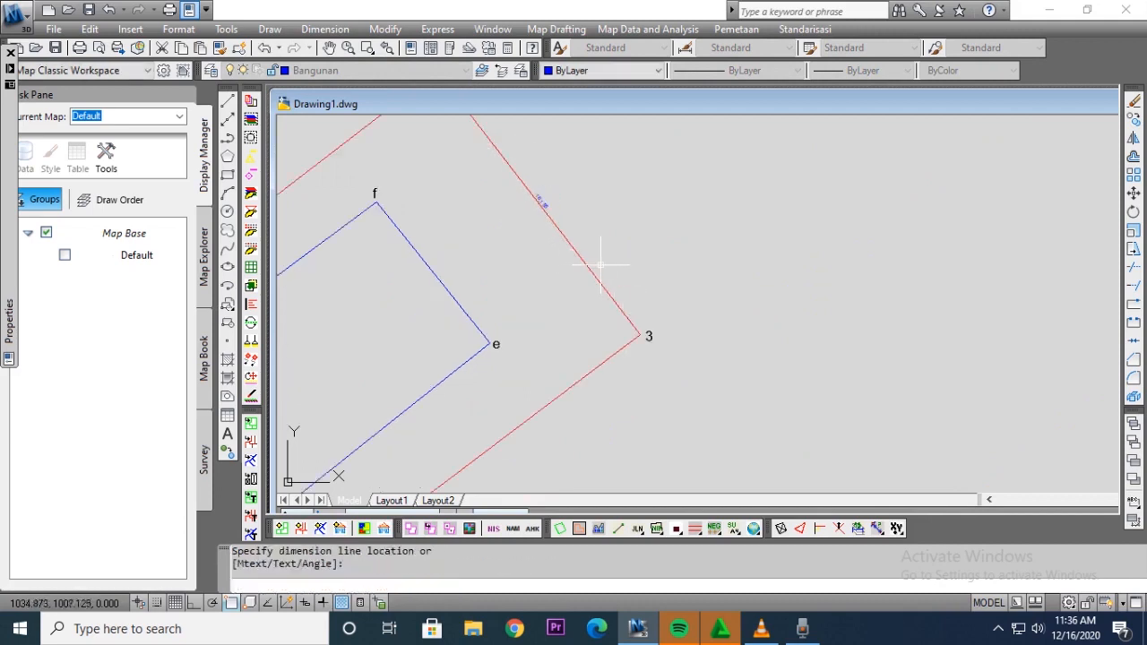
{"action": "left_click", "coordinate": [601, 264]}
{"action": "scroll", "coordinate": [520, 180], "scroll_direction": "up", "scroll_amount": 7}
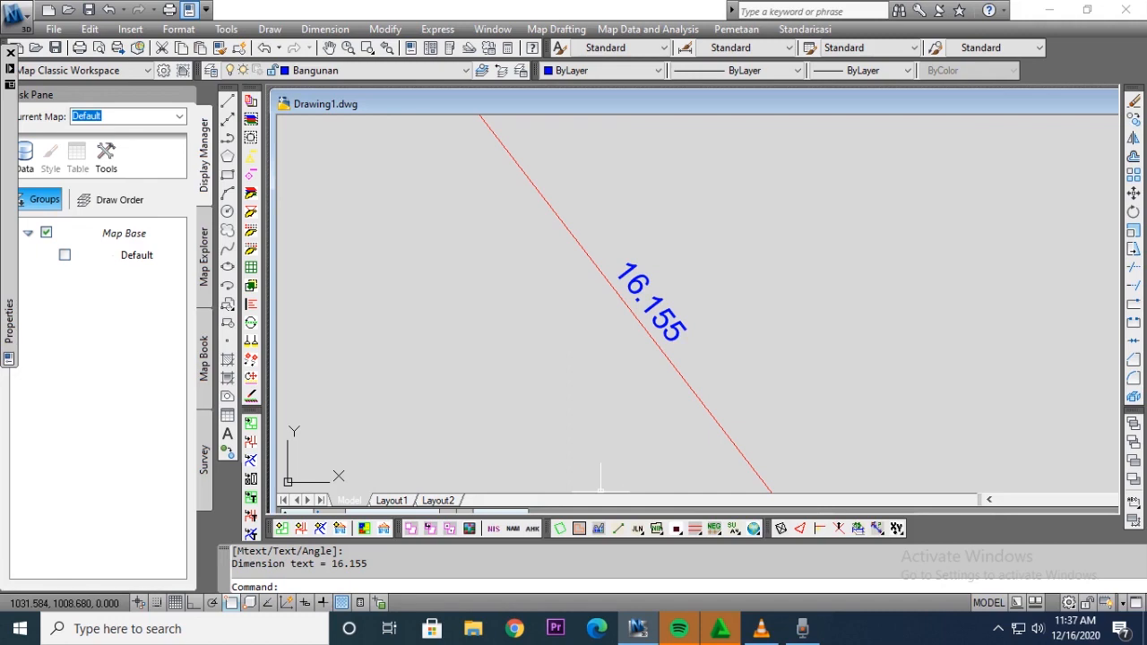
{"action": "scroll", "coordinate": [734, 269], "scroll_direction": "down", "scroll_amount": 3}
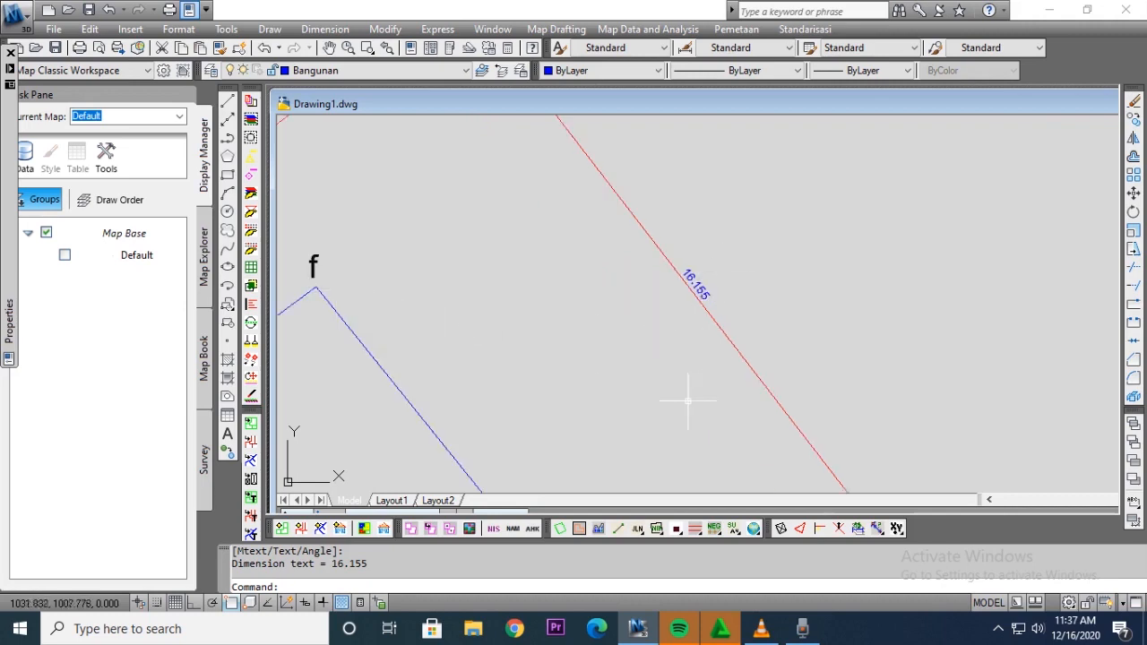
{"action": "scroll", "coordinate": [448, 292], "scroll_direction": "down", "scroll_amount": 5}
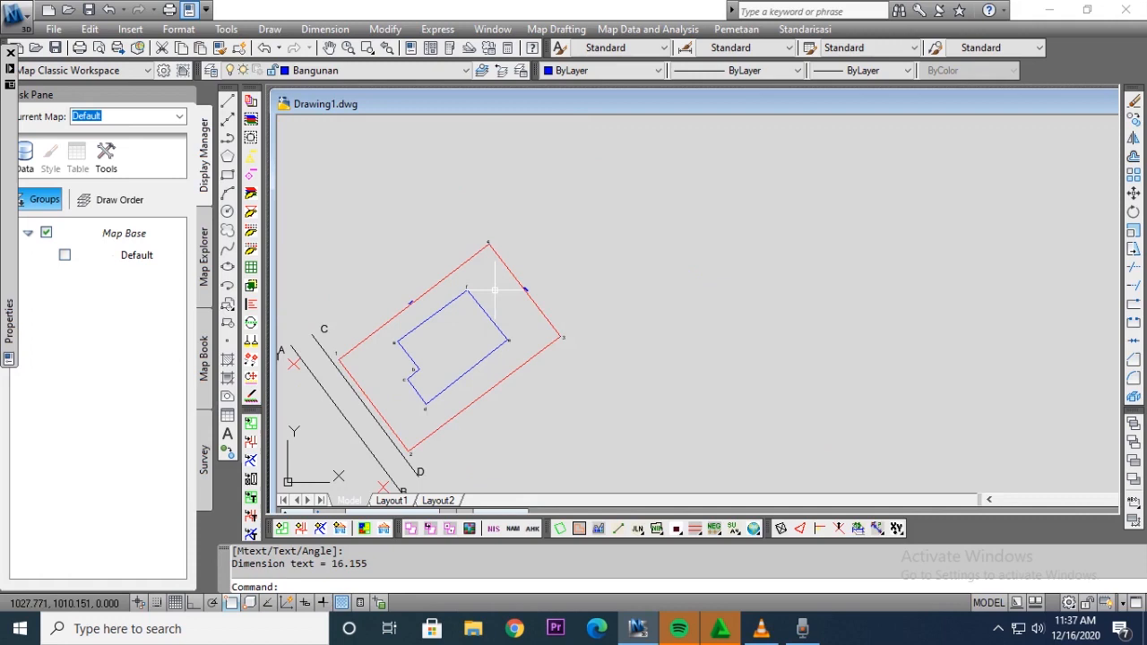
{"action": "scroll", "coordinate": [468, 299], "scroll_direction": "up", "scroll_amount": 5}
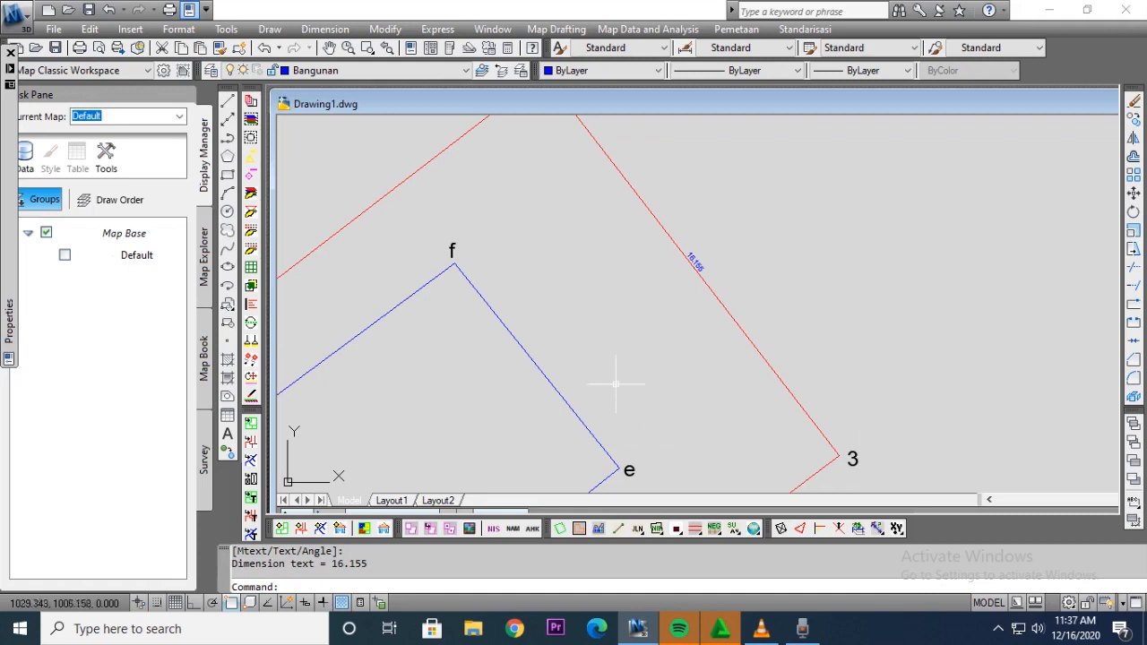
{"action": "scroll", "coordinate": [699, 269], "scroll_direction": "down", "scroll_amount": 6}
{"action": "scroll", "coordinate": [680, 276], "scroll_direction": "up", "scroll_amount": 4}
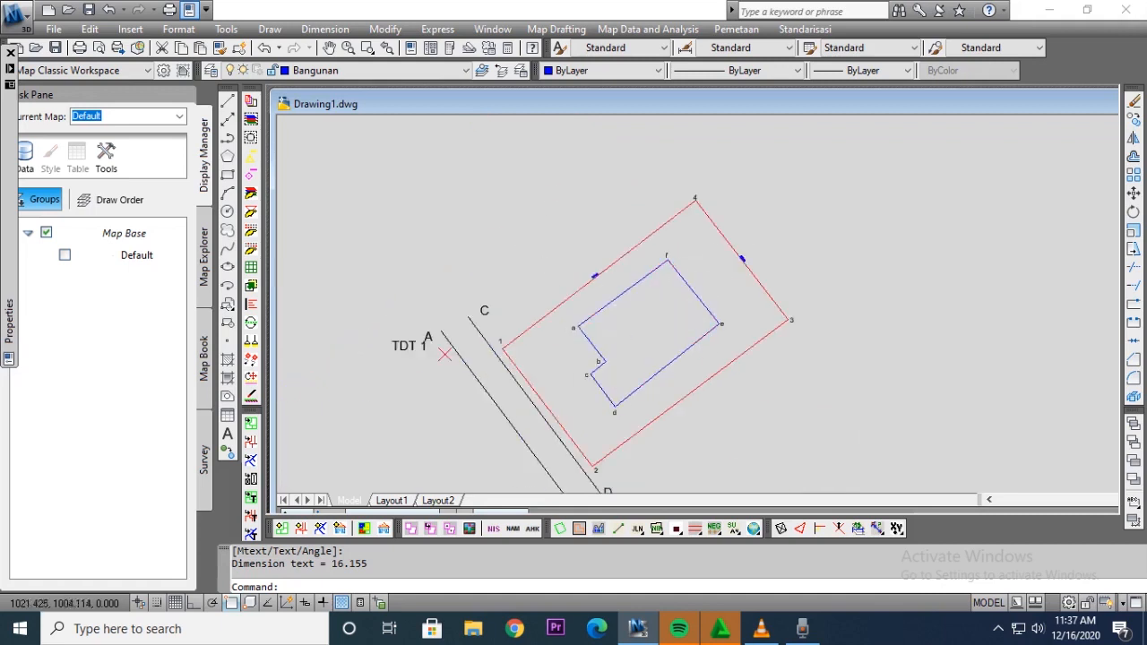
{"action": "scroll", "coordinate": [690, 264], "scroll_direction": "down", "scroll_amount": 3}
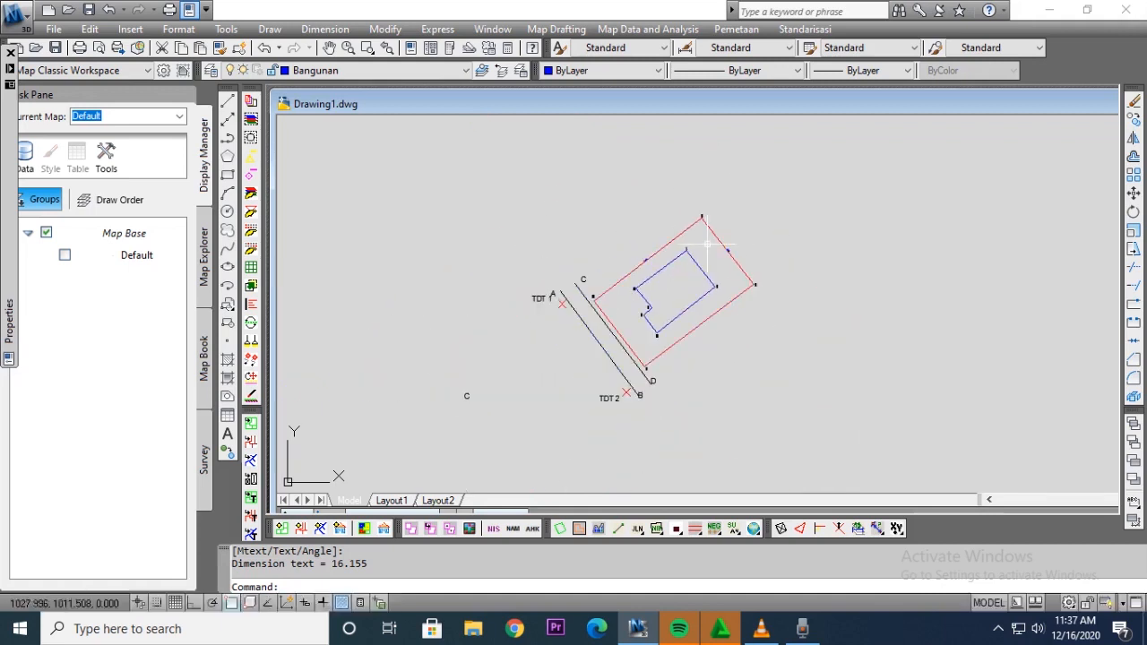